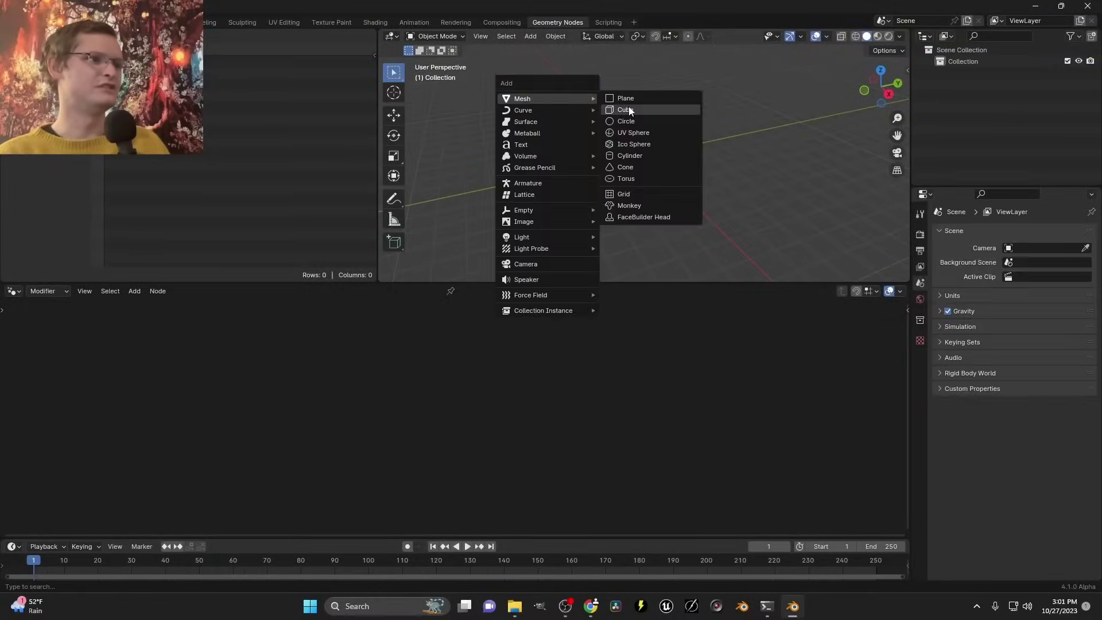
Add a cube to the scene and create a new geometry node tree on it
{"action": "left_click", "coordinate": [617, 110]}
{"action": "left_click", "coordinate": [457, 293]}
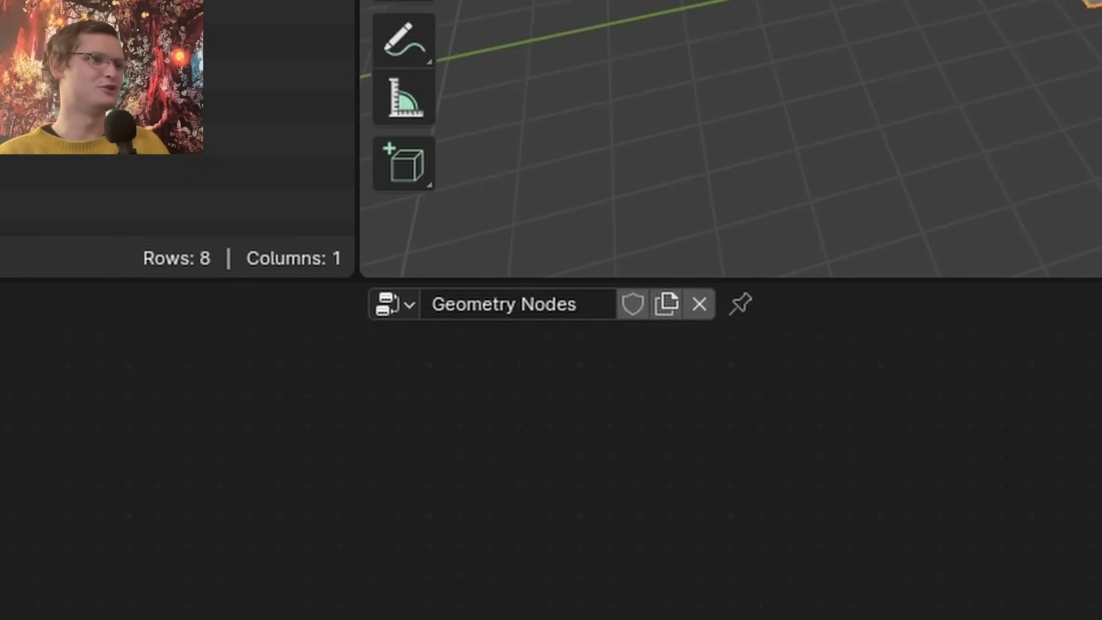
{"action": "key", "text": "KP_1"}
Add a Points node feeding the Group Output and set its Z position to 1
{"action": "key", "text": "shift+a"}
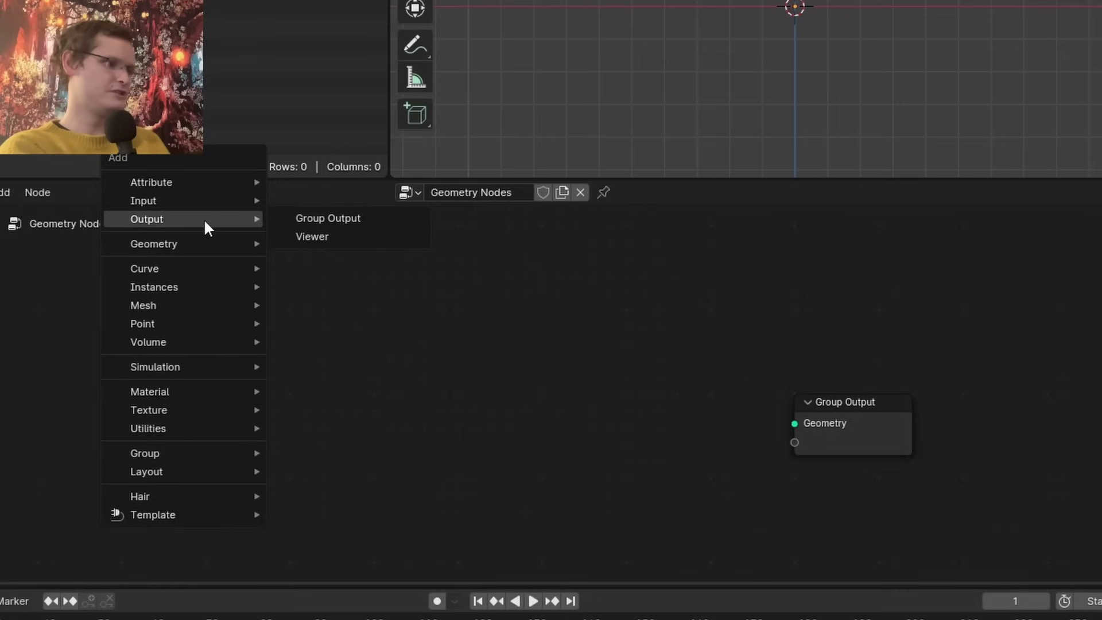
{"action": "type", "text": "point"}
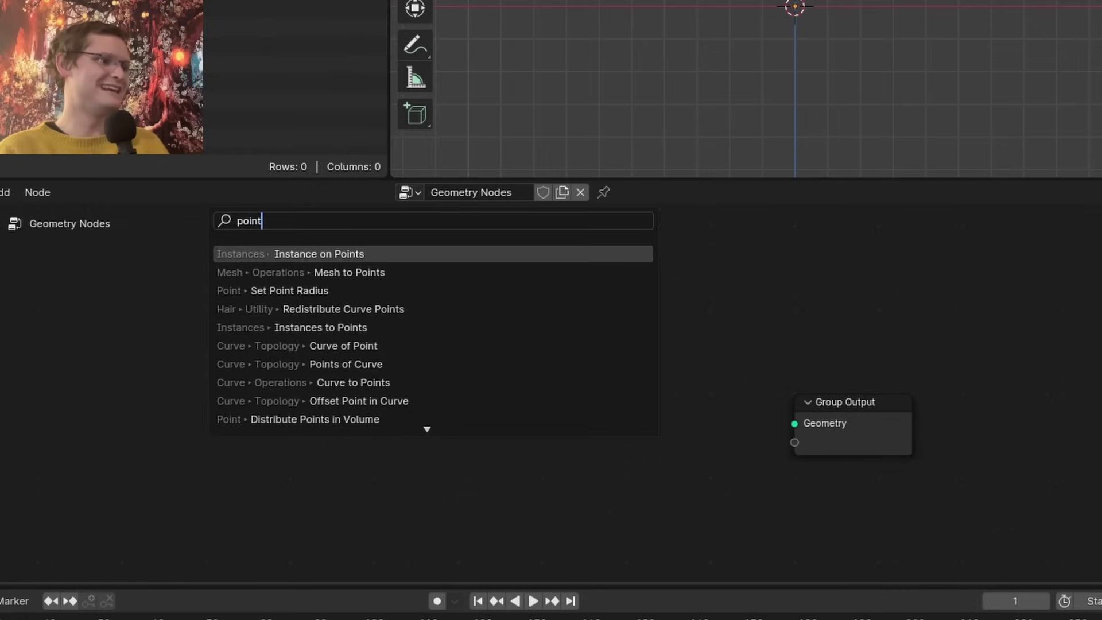
{"action": "type", "text": "s"}
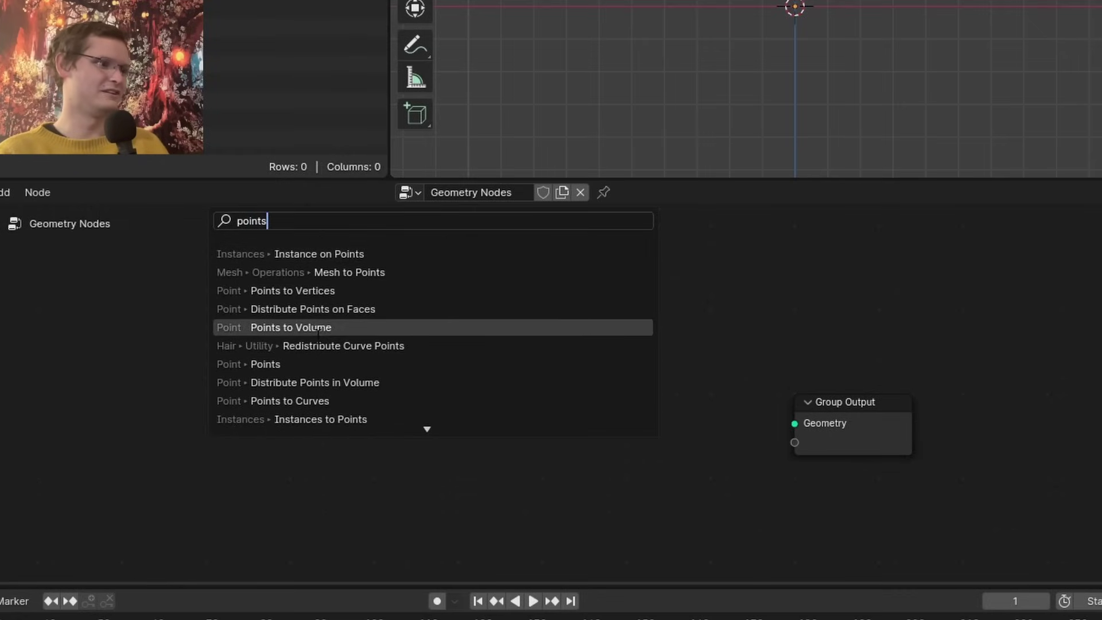
{"action": "left_click", "coordinate": [366, 364]}
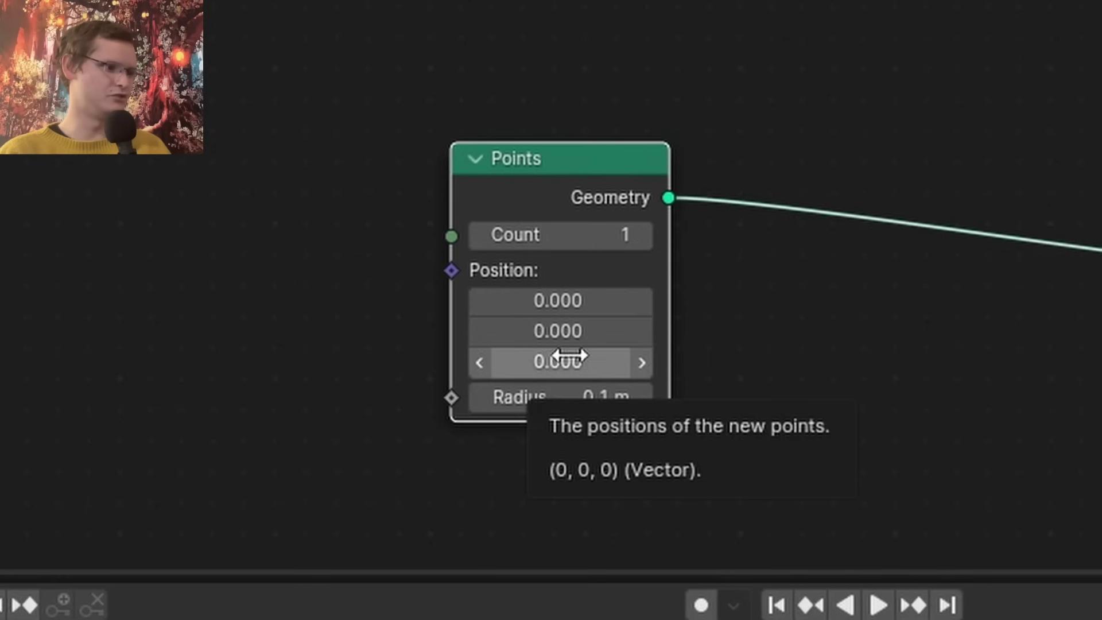
{"action": "left_click", "coordinate": [255, 556]}
{"action": "type", "text": "1"}
{"action": "key", "text": "Return"}
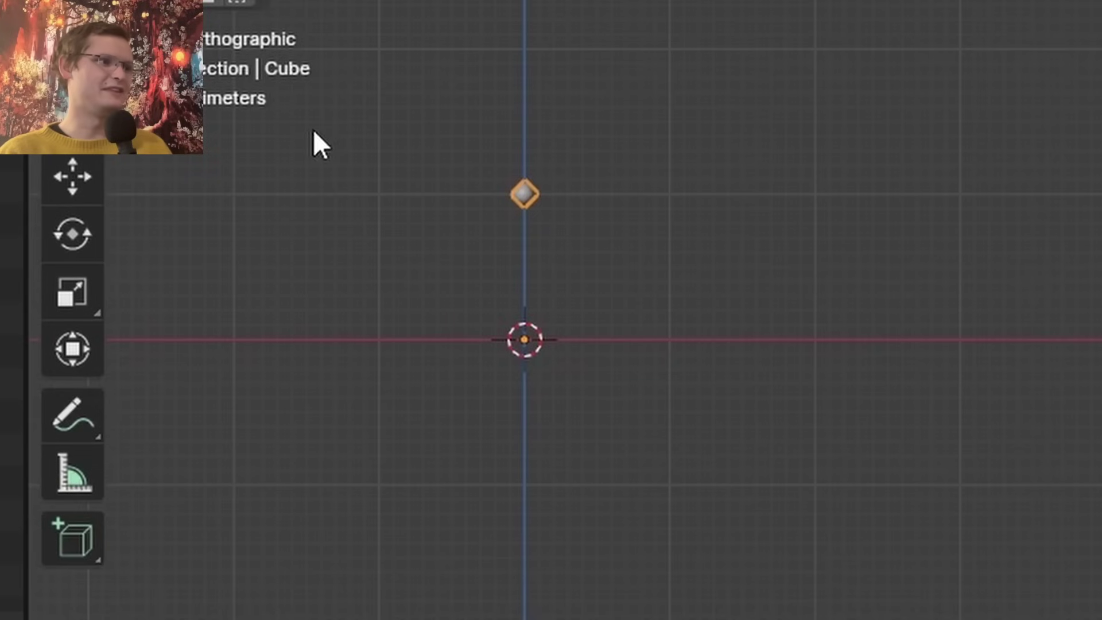
Annotate the outline of an open-topped container around the point in the front view
{"action": "left_click_drag", "start_coordinate": [490, 91], "coordinate": [487, 174]}
{"action": "mouse_move", "coordinate": [326, 342]}
{"action": "left_mouse_down"}
{"action": "mouse_move", "coordinate": [683, 352]}
{"action": "mouse_move", "coordinate": [770, 104]}
{"action": "mouse_move", "coordinate": [768, 54]}
{"action": "left_mouse_up"}
{"action": "scroll", "coordinate": [654, 216], "scroll_direction": "up", "scroll_amount": 2}
{"action": "mouse_move", "coordinate": [531, 150]}
{"action": "middle_mouse_down", "text": "shift"}
{"action": "mouse_move", "coordinate": [581, 193]}
{"action": "mouse_move", "coordinate": [735, 225]}
{"action": "middle_mouse_up", "text": "shift"}
Annotate arrows crossing the container's floor and side walls, draw a line along the ground axis, and undo these marks
{"action": "mouse_move", "coordinate": [641, 423]}
{"action": "left_mouse_down"}
{"action": "mouse_move", "coordinate": [637, 498]}
{"action": "mouse_move", "coordinate": [605, 560]}
{"action": "mouse_move", "coordinate": [626, 596]}
{"action": "mouse_move", "coordinate": [695, 574]}
{"action": "left_mouse_up"}
{"action": "mouse_move", "coordinate": [412, 304]}
{"action": "left_mouse_down"}
{"action": "mouse_move", "coordinate": [250, 290]}
{"action": "mouse_move", "coordinate": [279, 267]}
{"action": "mouse_move", "coordinate": [327, 275]}
{"action": "left_mouse_up"}
{"action": "mouse_move", "coordinate": [891, 277]}
{"action": "left_mouse_down"}
{"action": "mouse_move", "coordinate": [1024, 286]}
{"action": "mouse_move", "coordinate": [1017, 302]}
{"action": "left_mouse_up"}
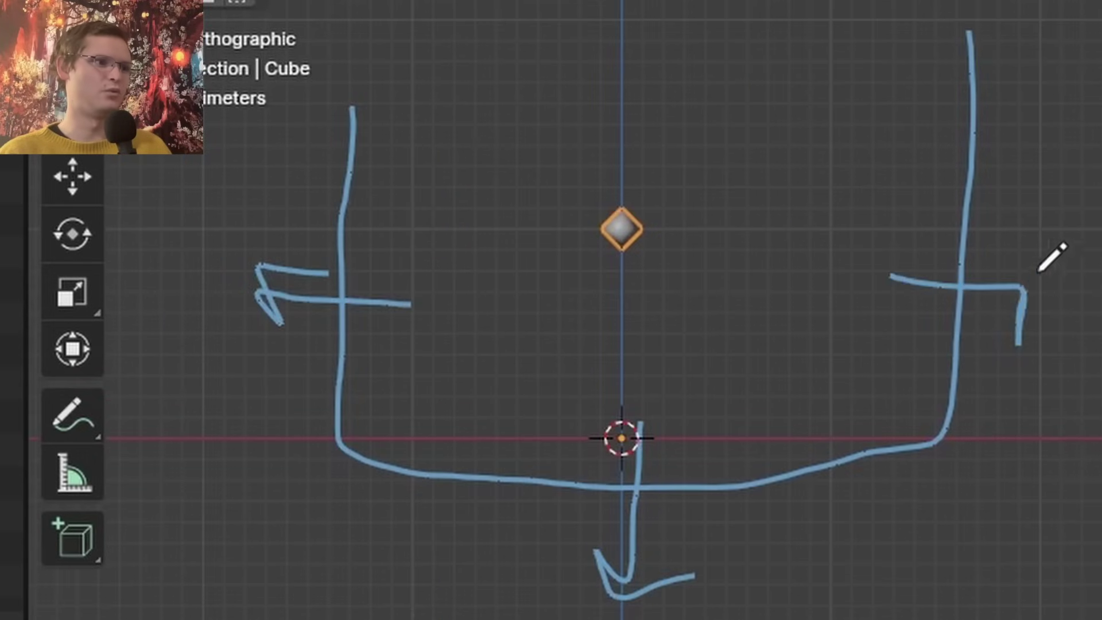
{"action": "left_click_drag", "start_coordinate": [988, 256], "coordinate": [1030, 279]}
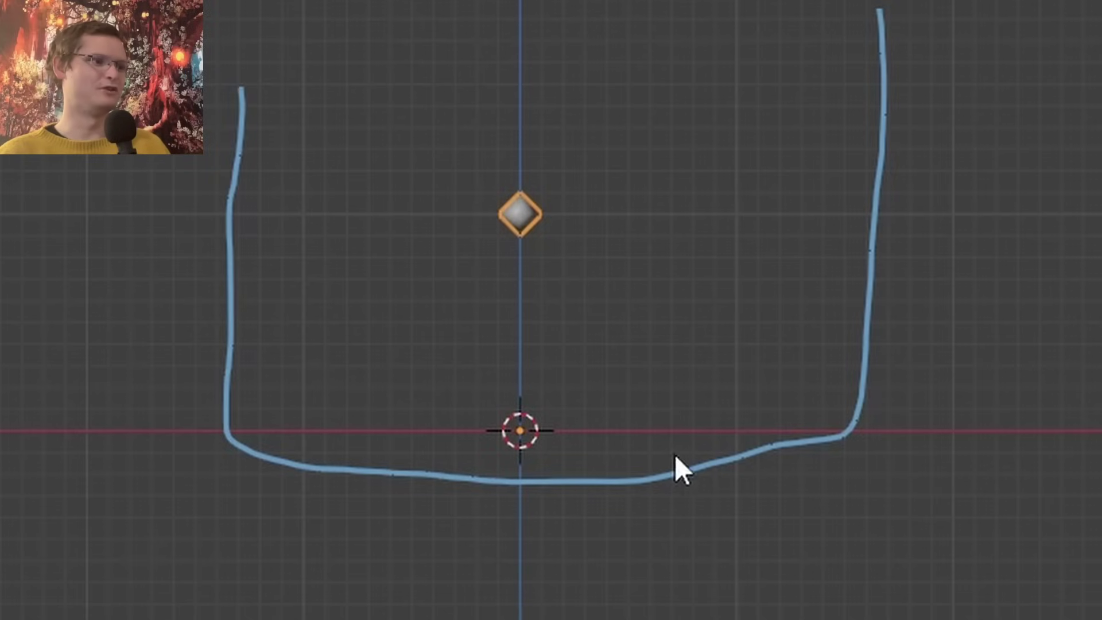
{"action": "left_click_drag", "start_coordinate": [929, 429], "coordinate": [143, 423]}
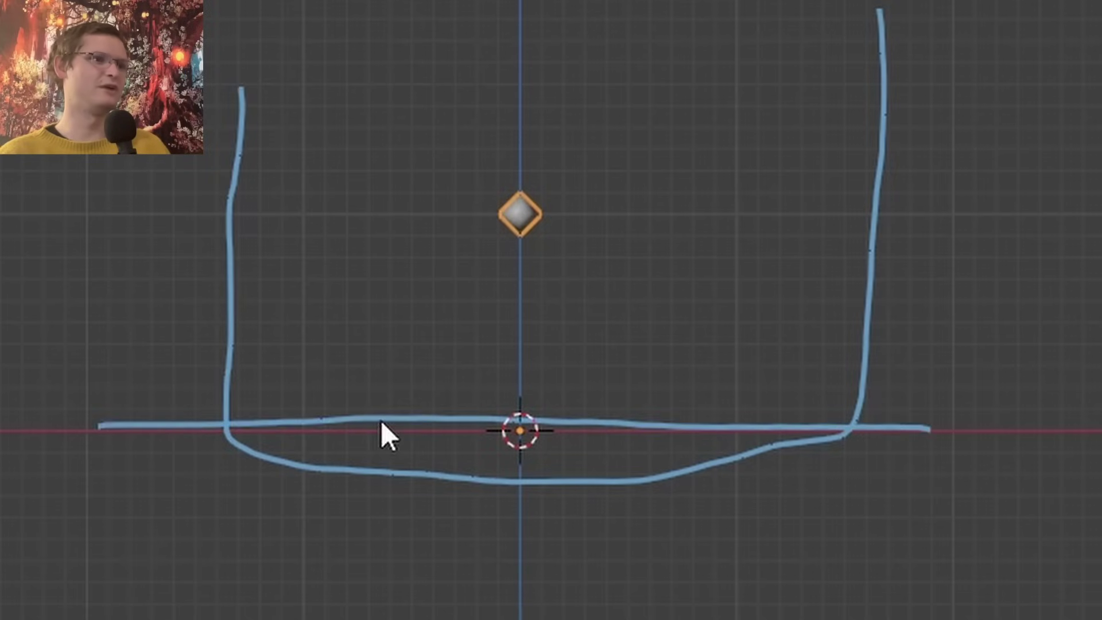
{"action": "key", "text": "ctrl+z"}
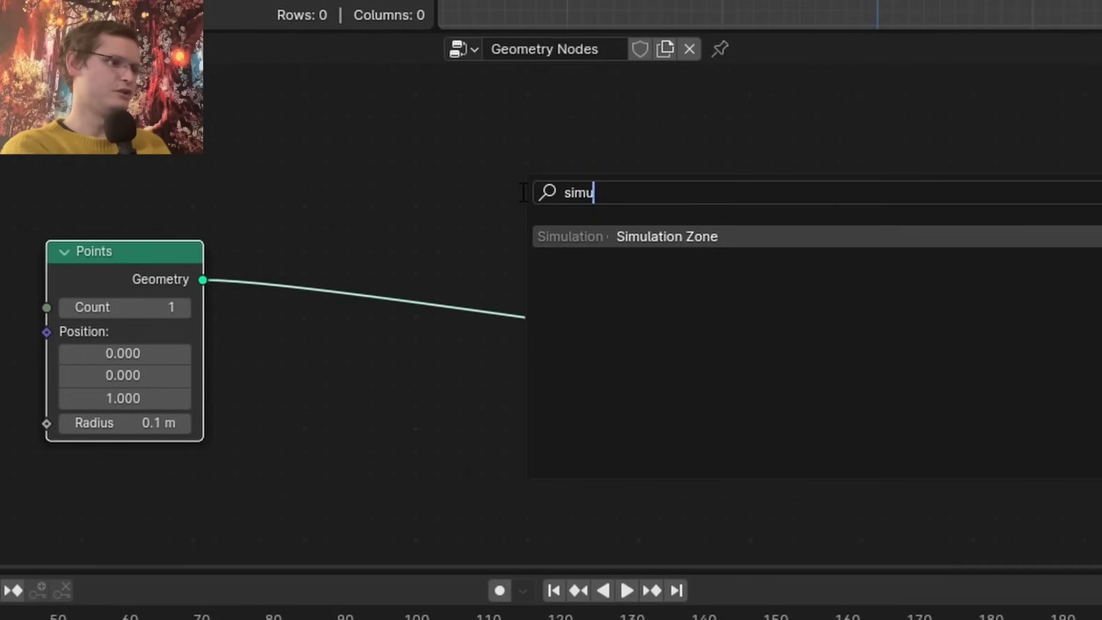
Insert a Simulation Zone between Points and Group Output, containing a Set Position node with a Z offset of -0.05 m
{"action": "key", "text": "Return"}
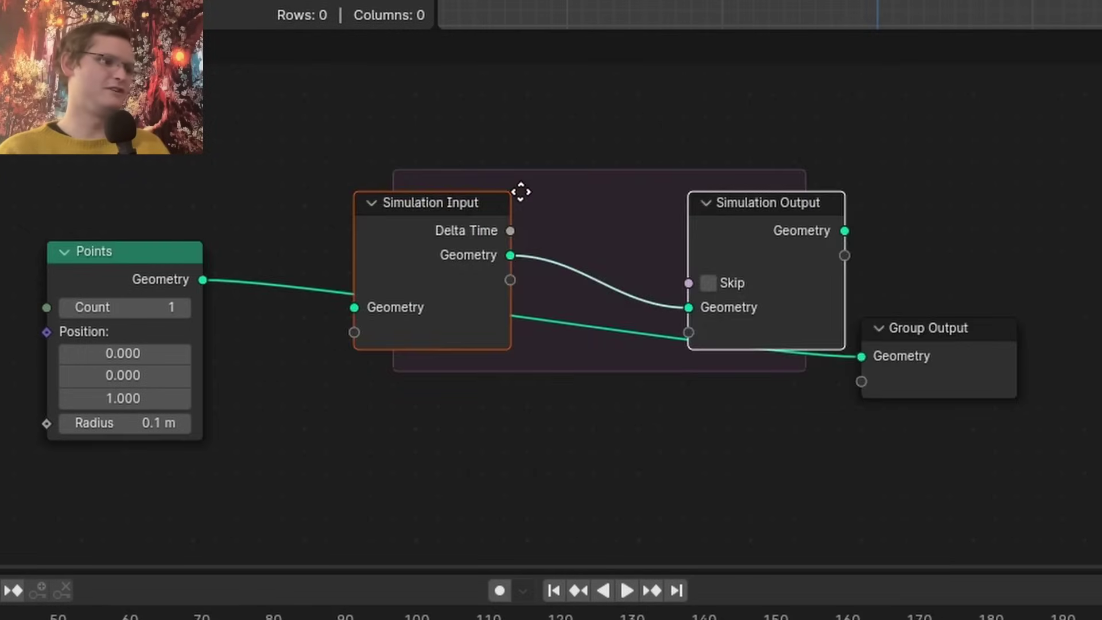
{"action": "left_click", "coordinate": [415, 172]}
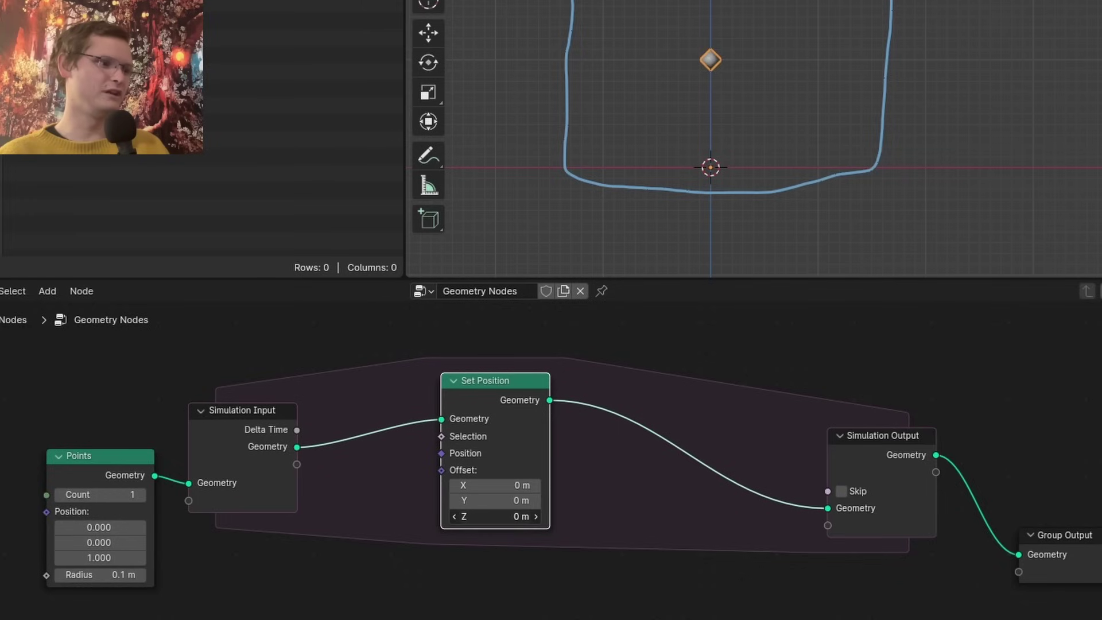
{"action": "double_click", "coordinate": [495, 516]}
{"action": "type", "text": "-0.05"}
{"action": "key", "text": "Return"}
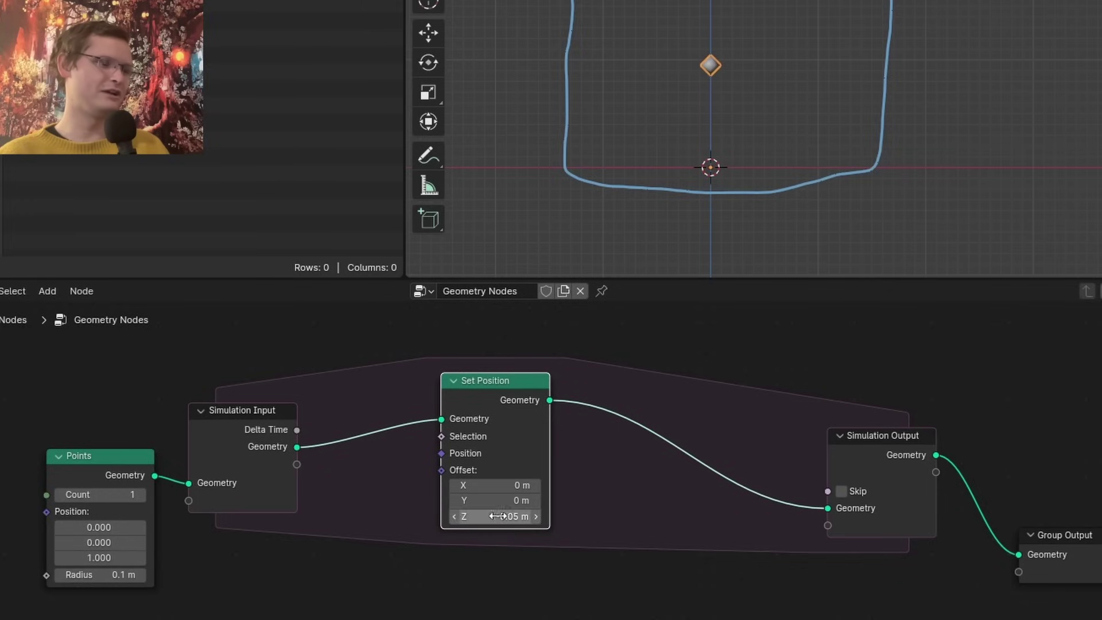
Play the simulation, annotate a downward arrow beside the falling point, and undo the arrow
{"action": "key", "text": "space"}
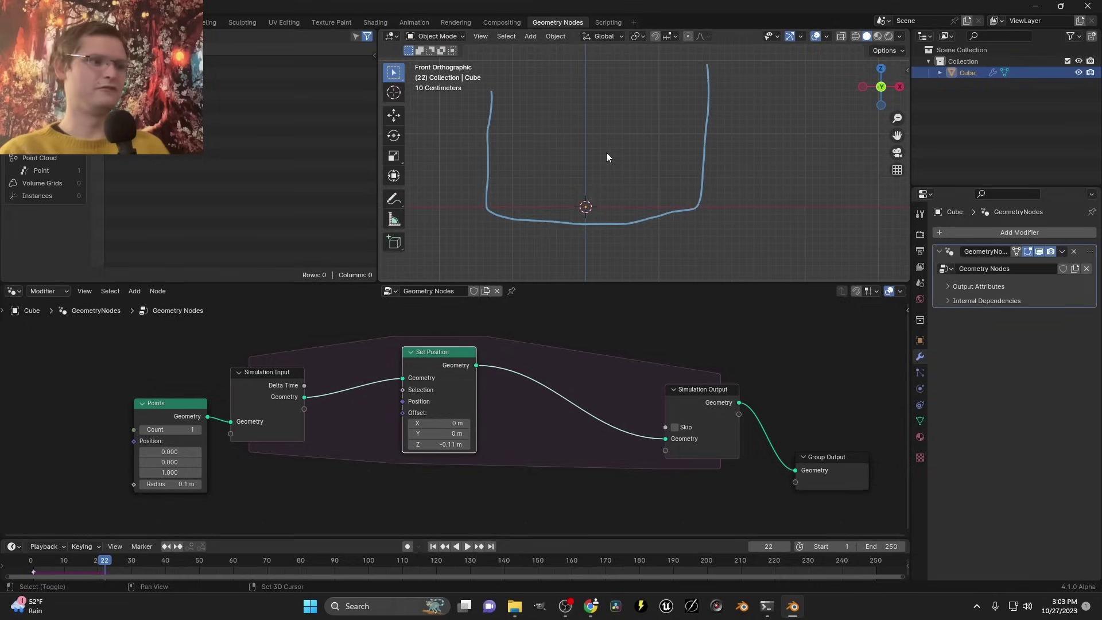
{"action": "mouse_move", "coordinate": [611, 145]}
{"action": "left_mouse_down"}
{"action": "mouse_move", "coordinate": [604, 254]}
{"action": "mouse_move", "coordinate": [626, 247]}
{"action": "left_mouse_up"}
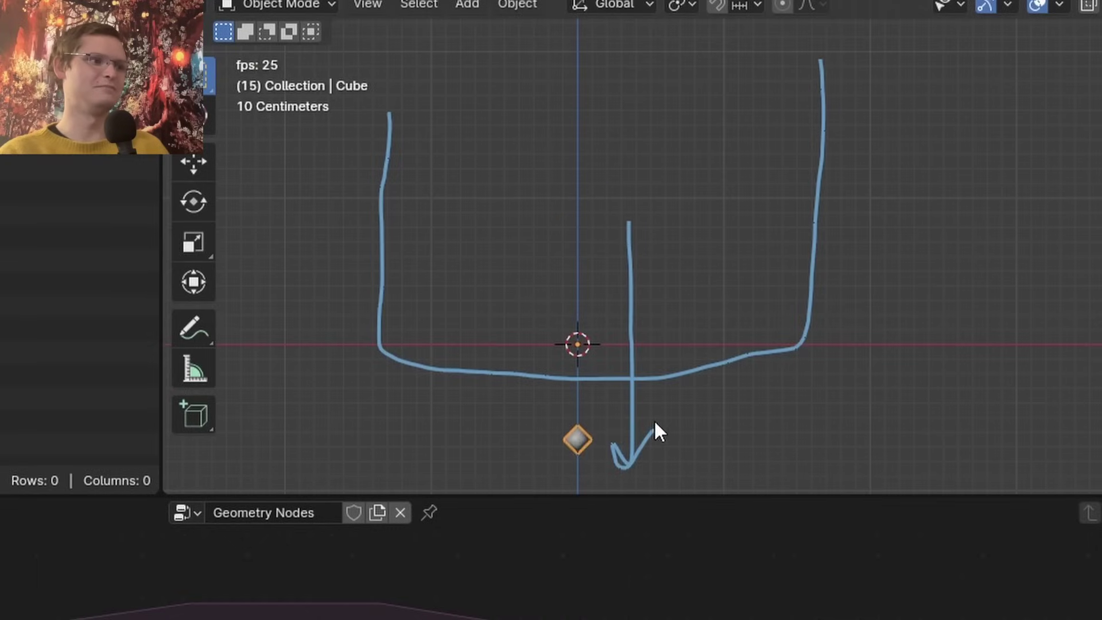
{"action": "key", "text": "Escape"}
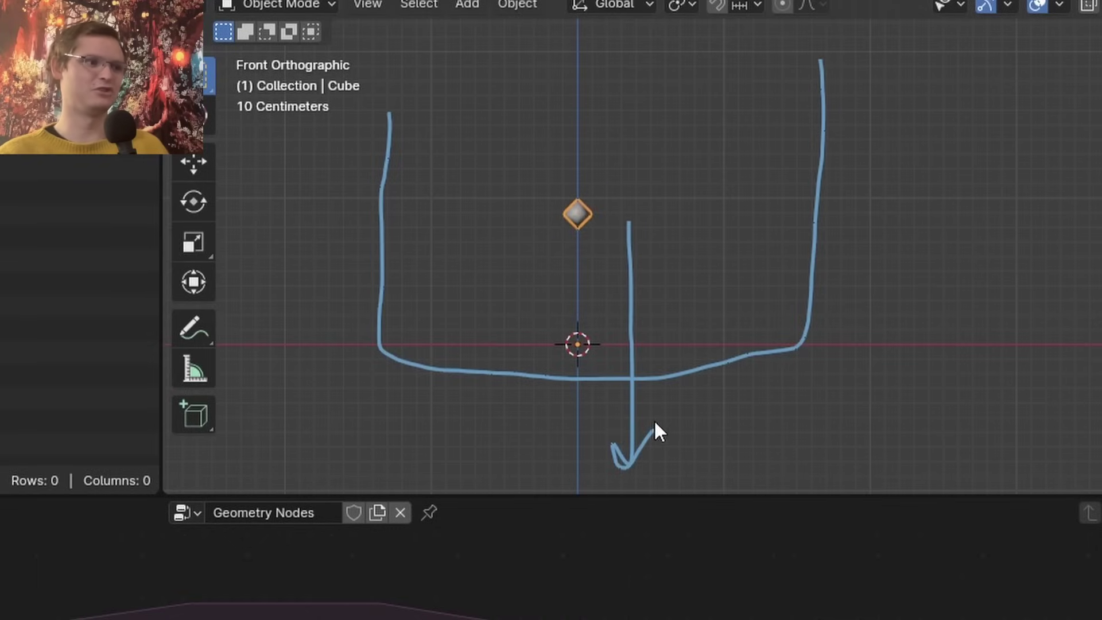
{"action": "key", "text": "ctrl+z"}
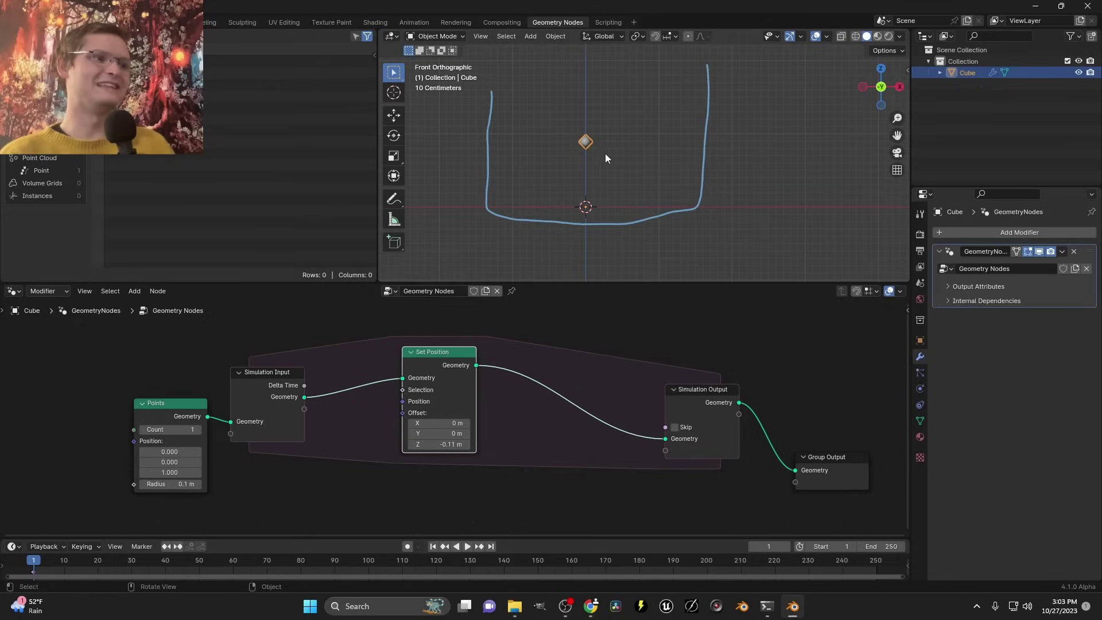
Annotate strokes across the point and along its falling path below, and undo them
{"action": "mouse_move", "coordinate": [601, 142]}
{"action": "left_mouse_down"}
{"action": "mouse_move", "coordinate": [577, 141]}
{"action": "mouse_move", "coordinate": [598, 146]}
{"action": "mouse_move", "coordinate": [588, 145]}
{"action": "left_mouse_up"}
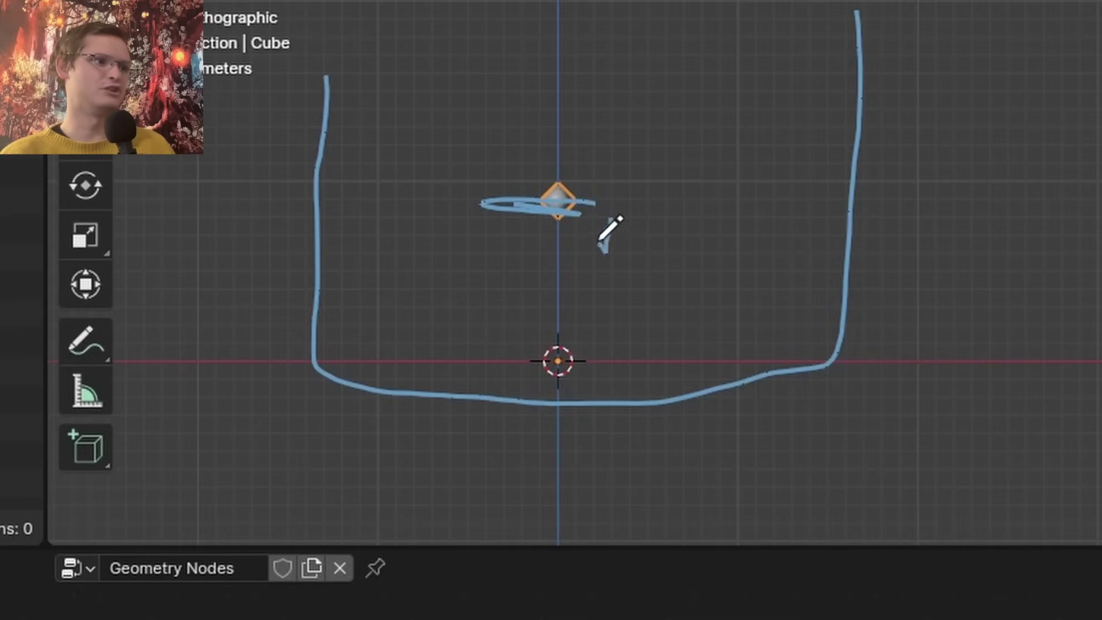
{"action": "mouse_move", "coordinate": [611, 219]}
{"action": "left_mouse_down"}
{"action": "mouse_move", "coordinate": [618, 342]}
{"action": "mouse_move", "coordinate": [600, 329]}
{"action": "mouse_move", "coordinate": [639, 316]}
{"action": "left_mouse_up"}
{"action": "mouse_move", "coordinate": [614, 366]}
{"action": "left_mouse_down"}
{"action": "mouse_move", "coordinate": [634, 474]}
{"action": "mouse_move", "coordinate": [662, 432]}
{"action": "left_mouse_up"}
{"action": "key", "text": "ctrl+z"}
{"action": "key", "text": "ctrl+z"}
{"action": "key", "text": "ctrl+z"}
Insert a Store Named Attribute node before Set Position, with data type Vector and the name v
{"action": "key", "text": "shift+a"}
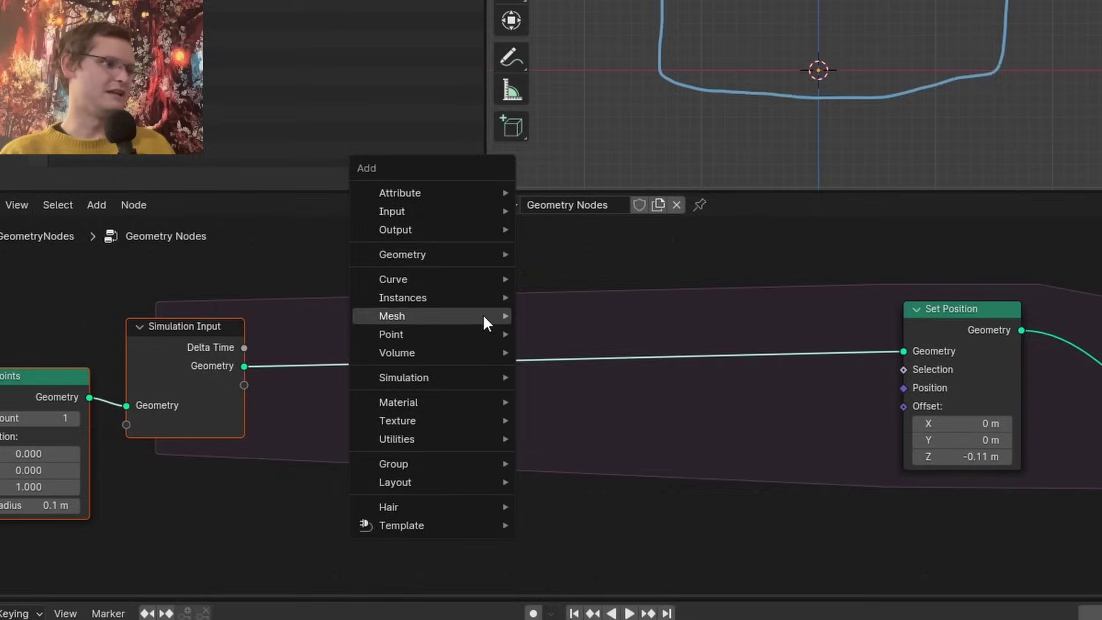
{"action": "type", "text": "store"}
{"action": "key", "text": "Return"}
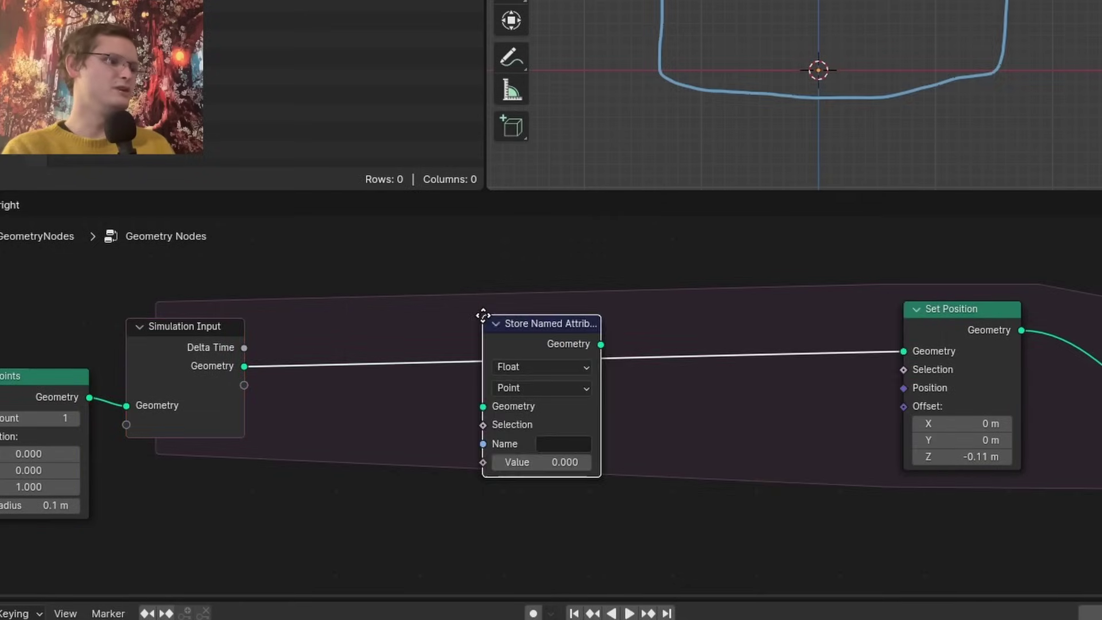
{"action": "left_click", "coordinate": [519, 281]}
{"action": "left_click", "coordinate": [569, 329]}
{"action": "left_click", "coordinate": [566, 380]}
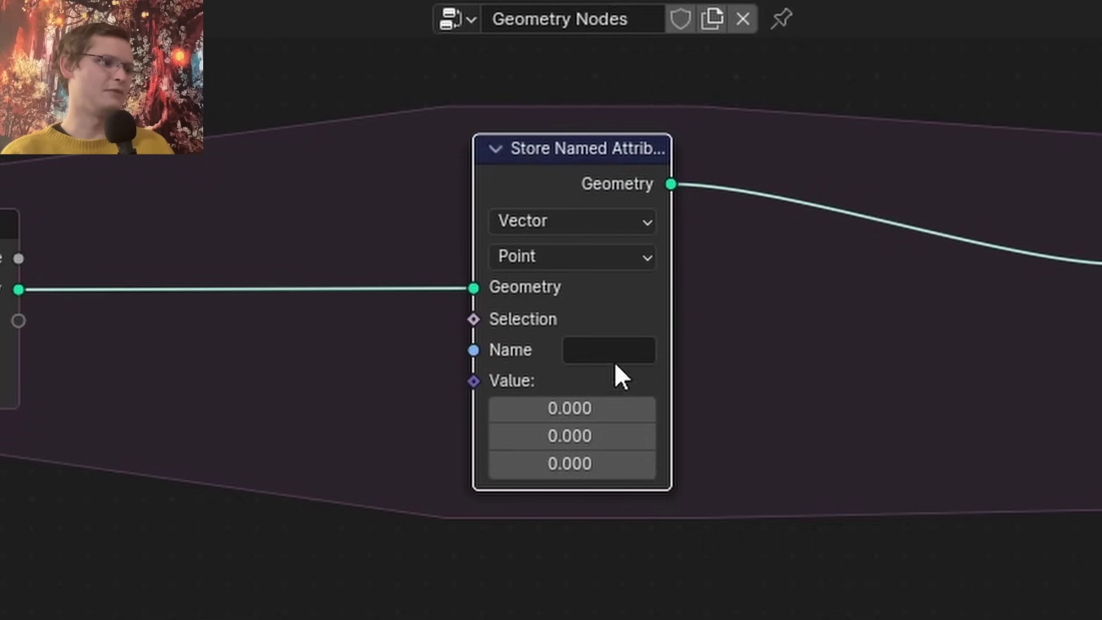
{"action": "left_click", "coordinate": [591, 402]}
{"action": "type", "text": "v"}
{"action": "key", "text": "Return"}
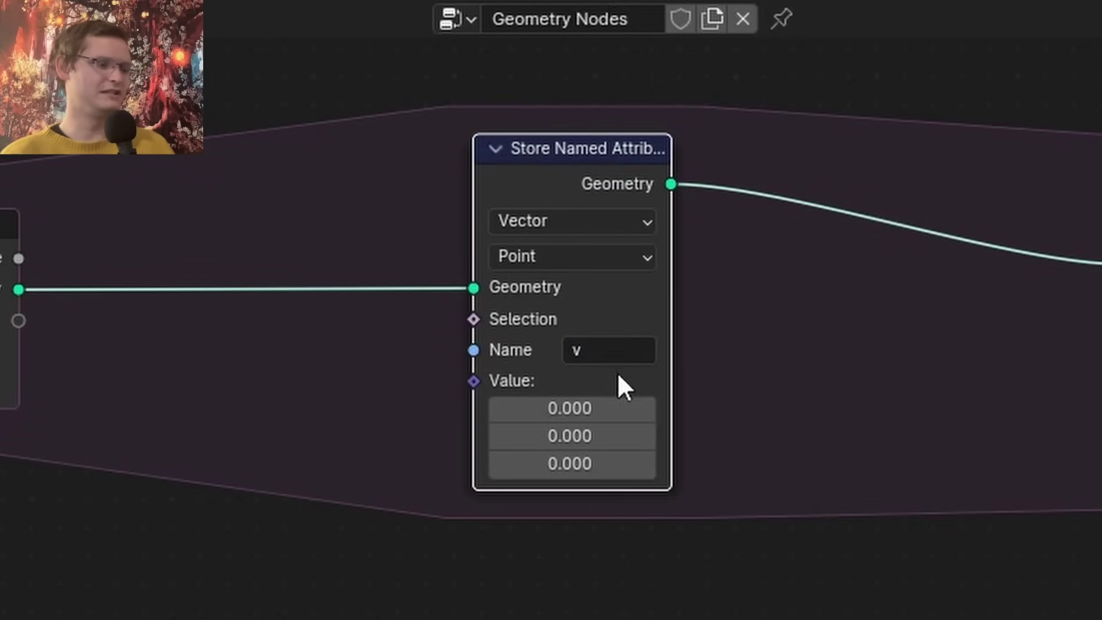
Add a Named Attribute node that reads v and connect it to the Store Named Attribute node's Value
{"action": "middle_click_drag", "start_coordinate": [618, 373], "coordinate": [884, 328]}
{"action": "left_click_drag", "start_coordinate": [790, 319], "coordinate": [532, 419]}
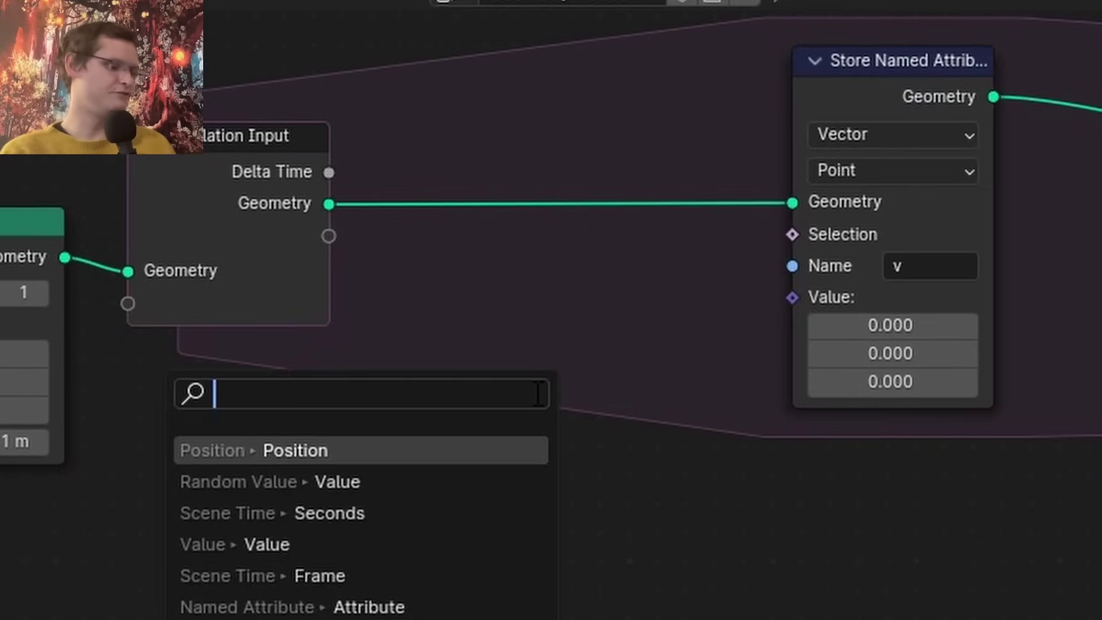
{"action": "type", "text": "name"}
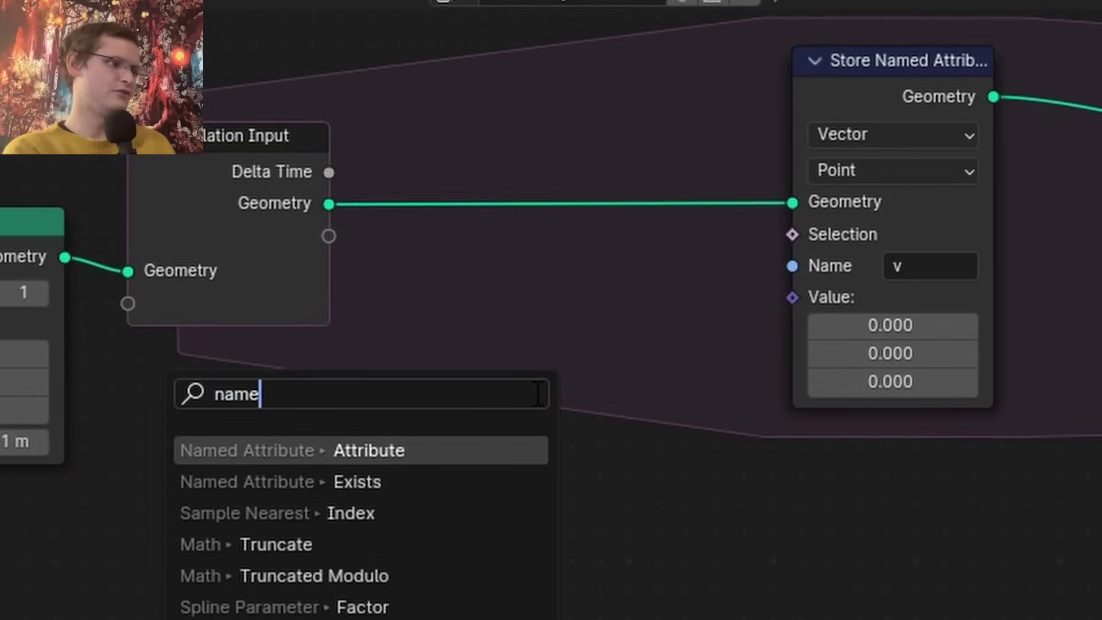
{"action": "key", "text": "Return"}
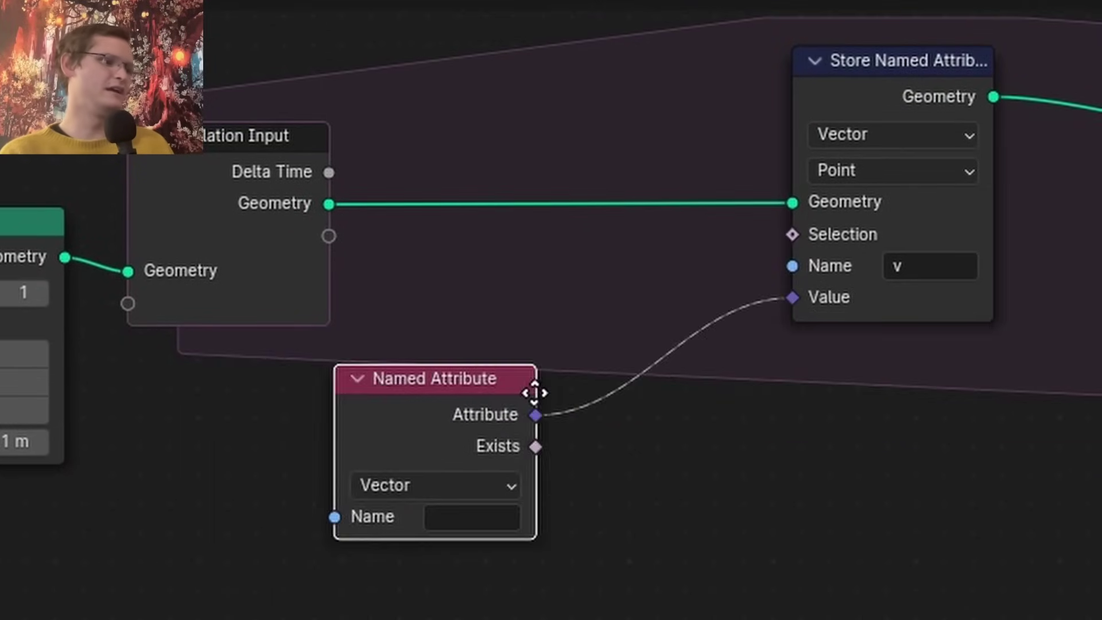
{"action": "left_click", "coordinate": [439, 395]}
{"action": "left_click", "coordinate": [403, 519]}
{"action": "type", "text": "v"}
{"action": "key", "text": "Return"}
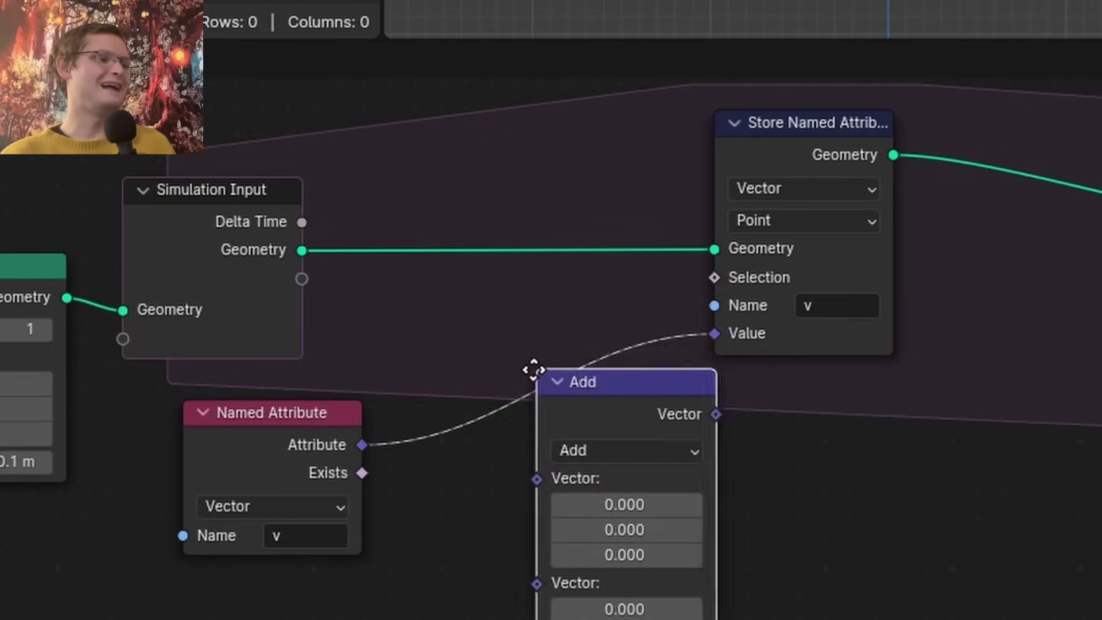
Insert a vector Add node between the named attribute and the stored Value, with -0.040 as its Z component
{"action": "left_click", "coordinate": [497, 339]}
{"action": "middle_click_drag", "start_coordinate": [490, 397], "coordinate": [469, 316]}
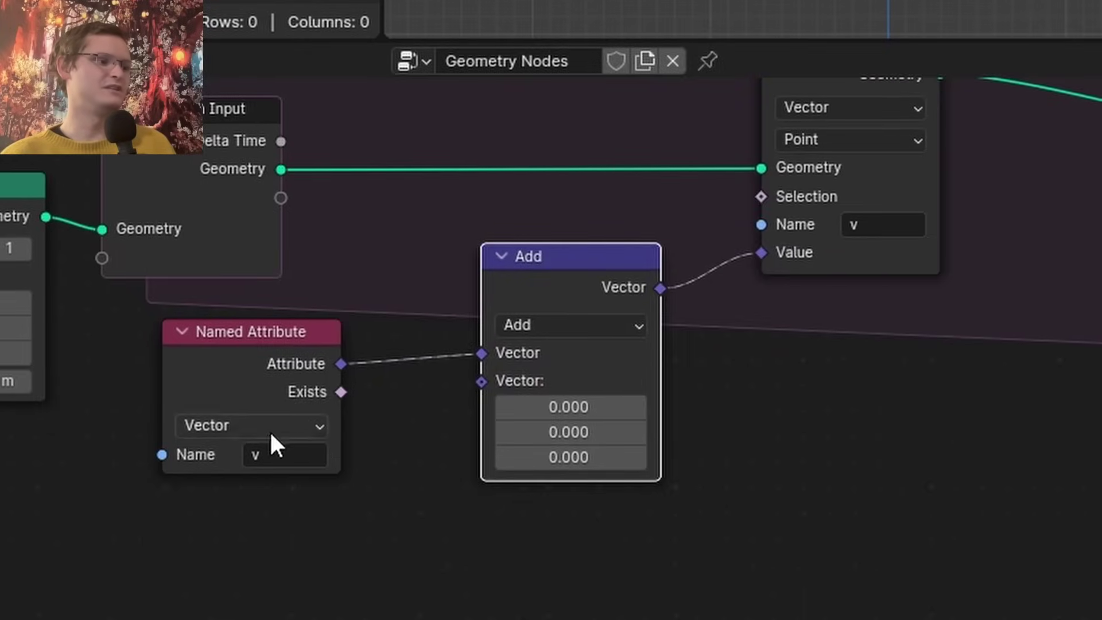
{"action": "scroll", "coordinate": [282, 435], "scroll_direction": "up", "scroll_amount": 3}
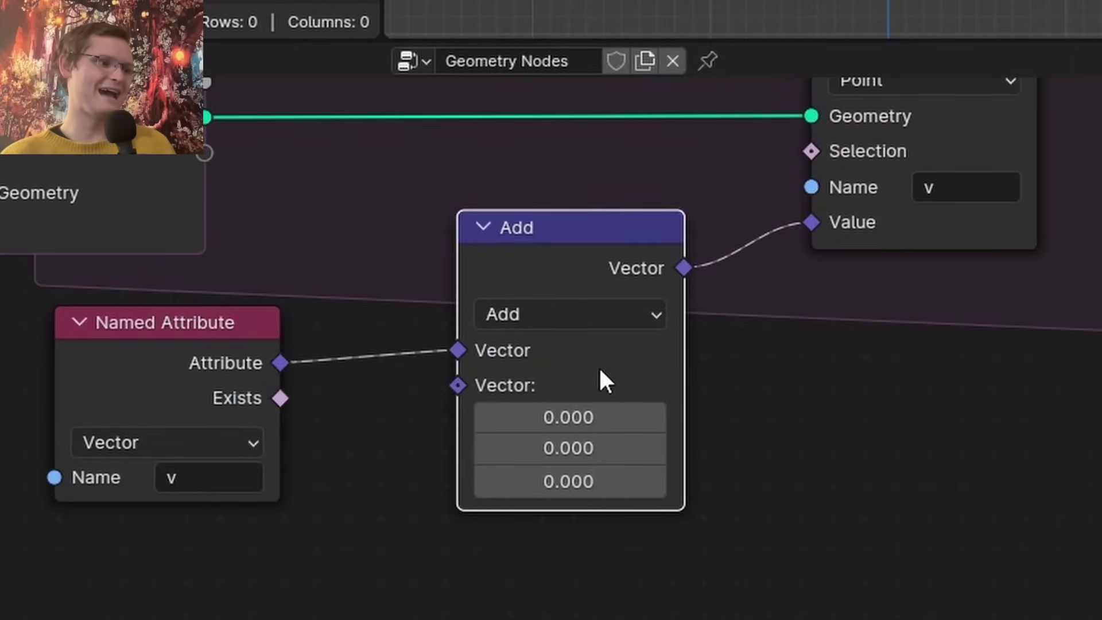
{"action": "left_click_drag", "start_coordinate": [597, 481], "coordinate": [574, 481]}
{"action": "left_click_drag", "start_coordinate": [662, 453], "coordinate": [662, 453]}
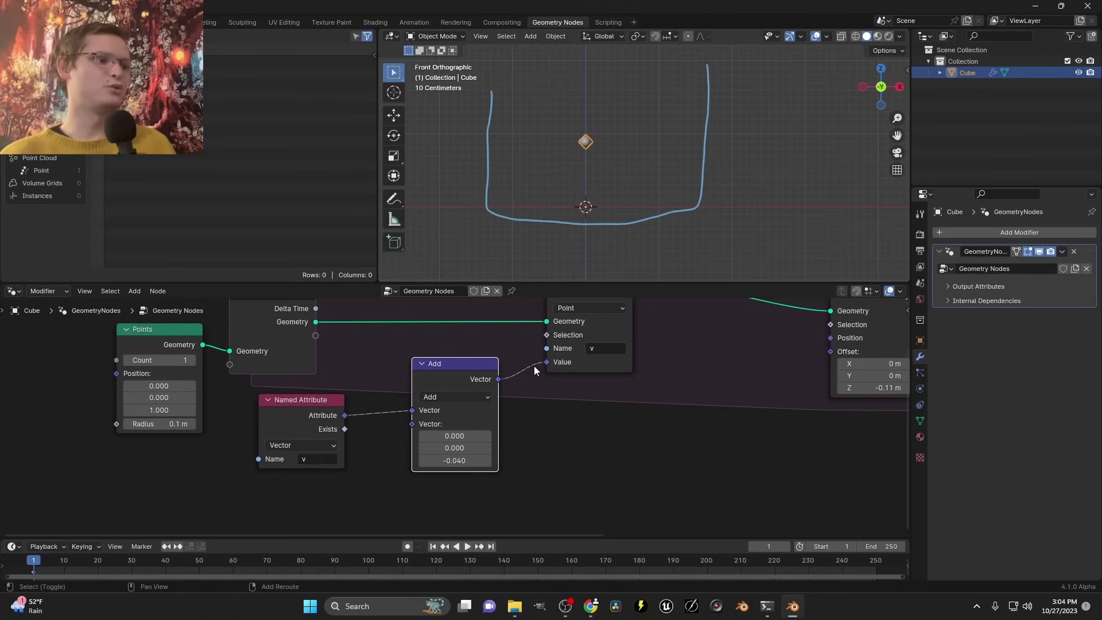
Feed a second Named Attribute node reading v into Set Position's Offset, and position both attribute nodes next to their target nodes
{"action": "middle_click_drag", "start_coordinate": [905, 120], "coordinate": [767, 287]}
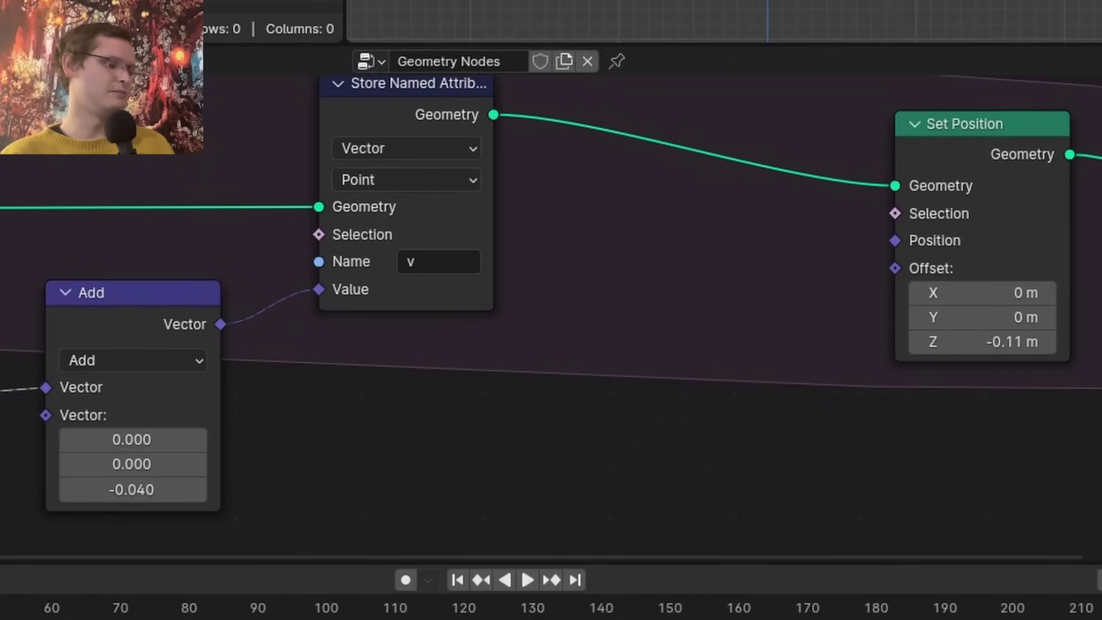
{"action": "left_click_drag", "start_coordinate": [293, 460], "coordinate": [590, 471]}
{"action": "left_click_drag", "start_coordinate": [489, 414], "coordinate": [617, 347]}
{"action": "left_click_drag", "start_coordinate": [686, 352], "coordinate": [885, 268]}
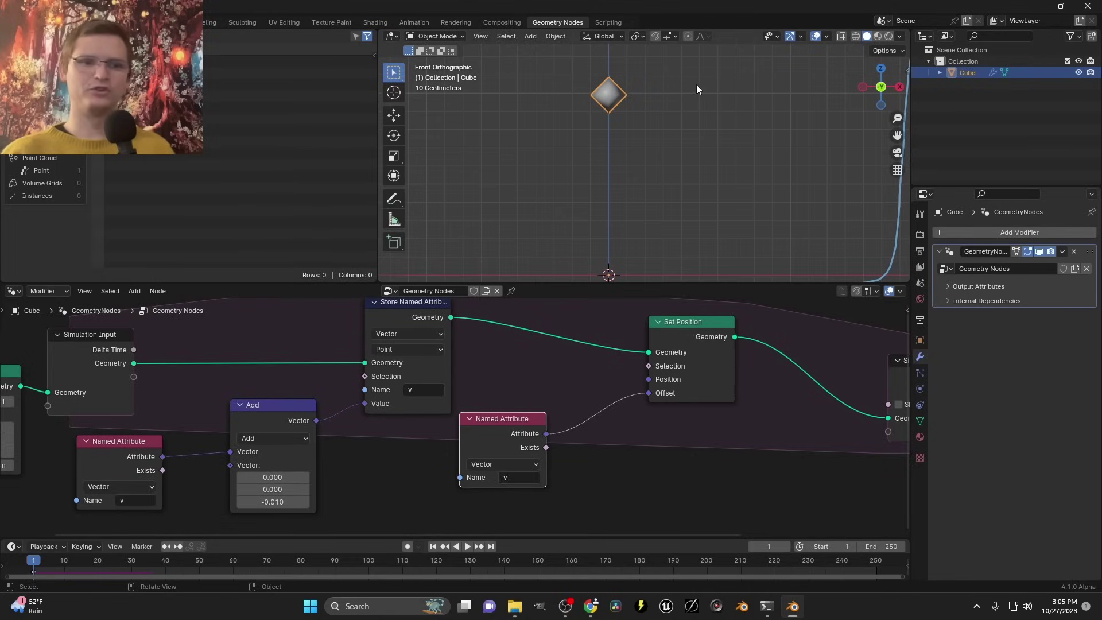
{"action": "left_click_drag", "start_coordinate": [154, 440], "coordinate": [211, 409]}
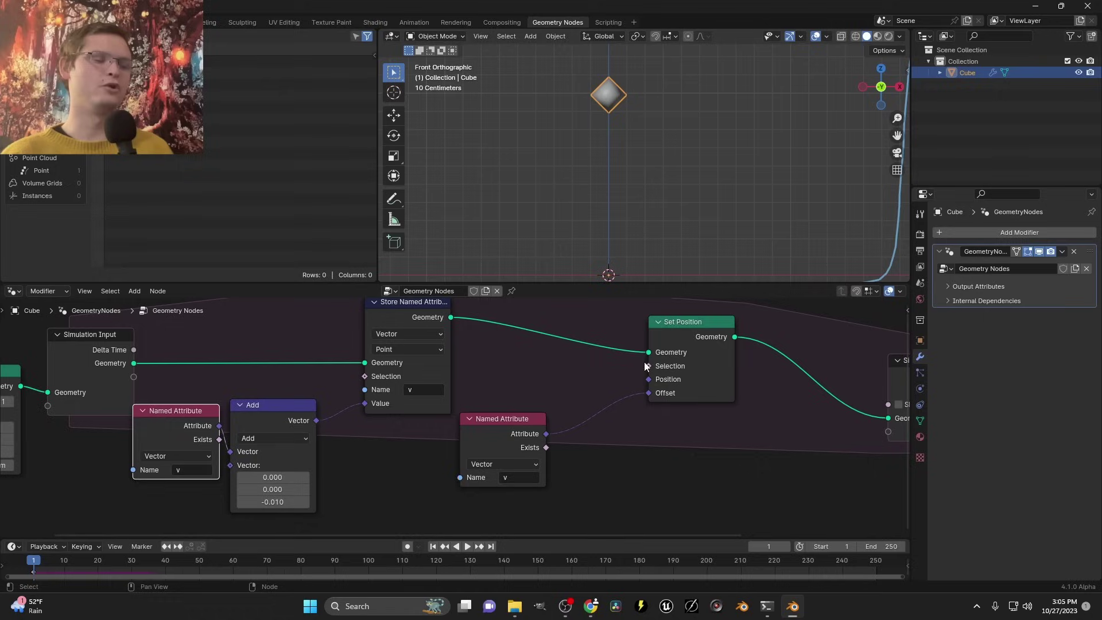
{"action": "left_click_drag", "start_coordinate": [501, 430], "coordinate": [600, 428]}
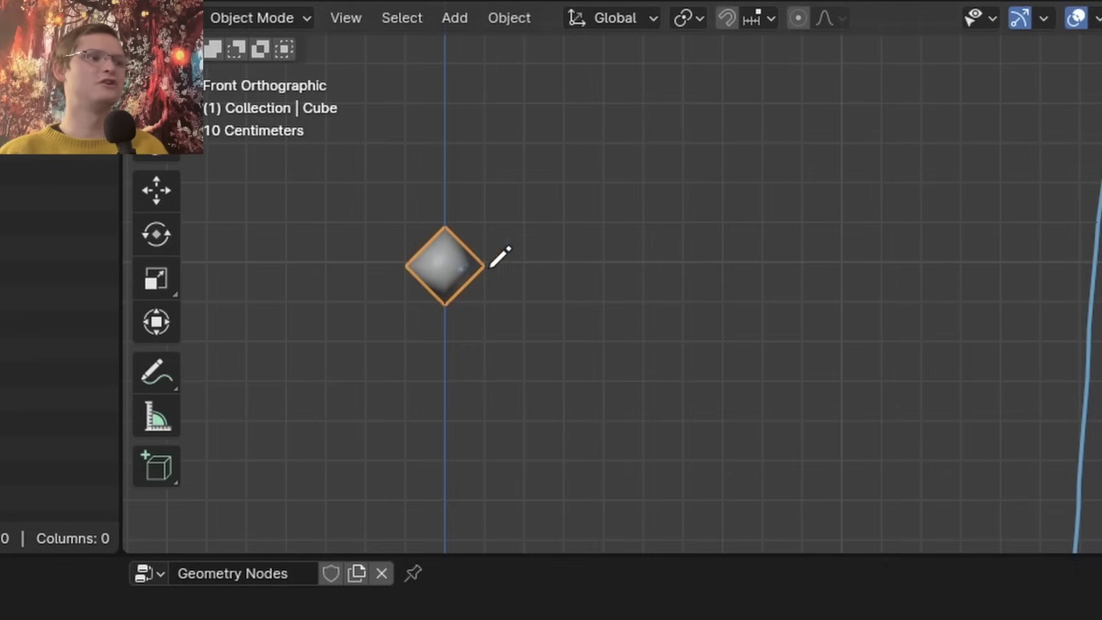
Annotate a horizontal arrow pointing sideways from the point and further strokes beside it in the front view
{"action": "mouse_move", "coordinate": [531, 150]}
{"action": "left_mouse_down"}
{"action": "mouse_move", "coordinate": [642, 149]}
{"action": "mouse_move", "coordinate": [623, 164]}
{"action": "mouse_move", "coordinate": [641, 147]}
{"action": "left_mouse_up"}
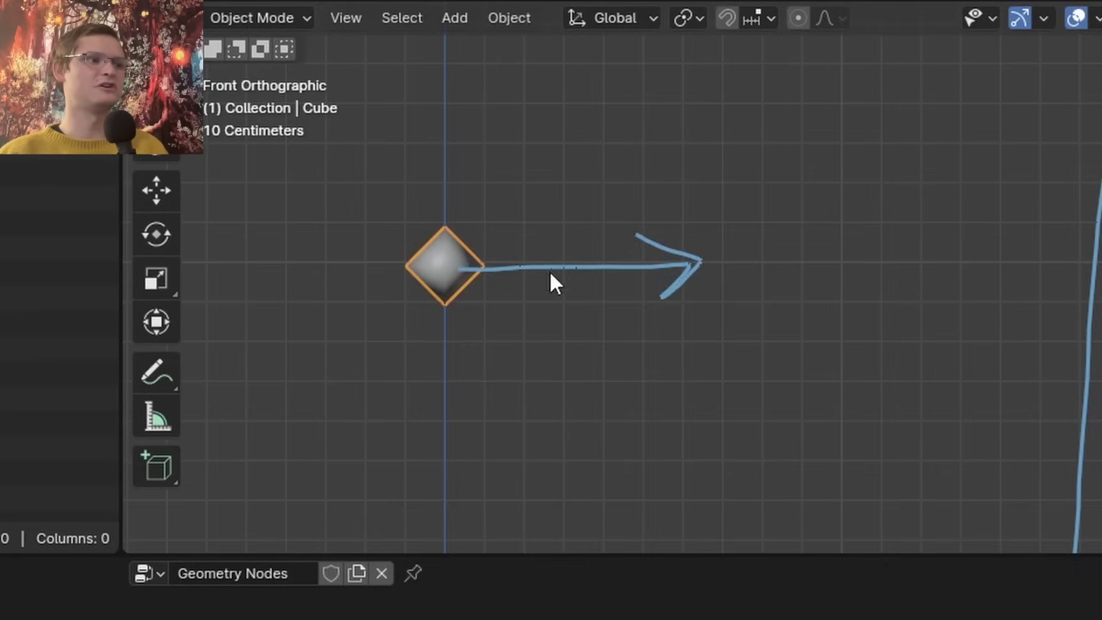
{"action": "middle_click_drag", "start_coordinate": [789, 229], "coordinate": [649, 229], "text": "shift"}
{"action": "mouse_move", "coordinate": [561, 258]}
{"action": "left_mouse_down"}
{"action": "mouse_move", "coordinate": [791, 252]}
{"action": "mouse_move", "coordinate": [694, 229]}
{"action": "left_mouse_up"}
{"action": "mouse_move", "coordinate": [753, 252]}
{"action": "left_mouse_down"}
{"action": "mouse_move", "coordinate": [1043, 252]}
{"action": "mouse_move", "coordinate": [1025, 274]}
{"action": "left_mouse_up"}
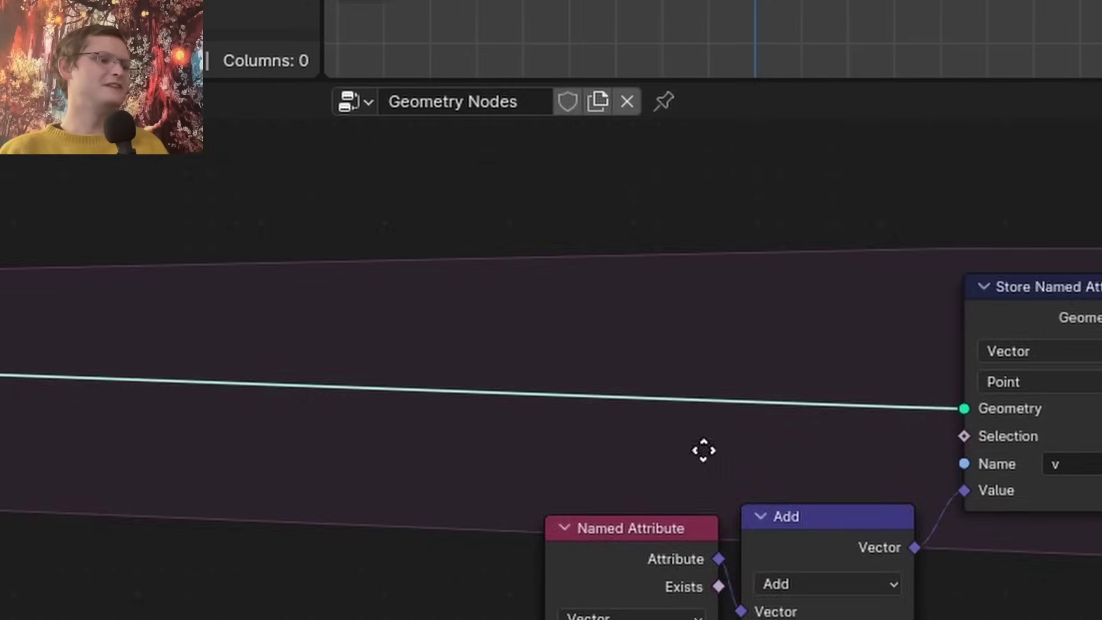
Add a Position node, feed it into the duplicated vector math node and change that node's operation to Subtract
{"action": "middle_click_drag", "start_coordinate": [527, 427], "coordinate": [412, 348]}
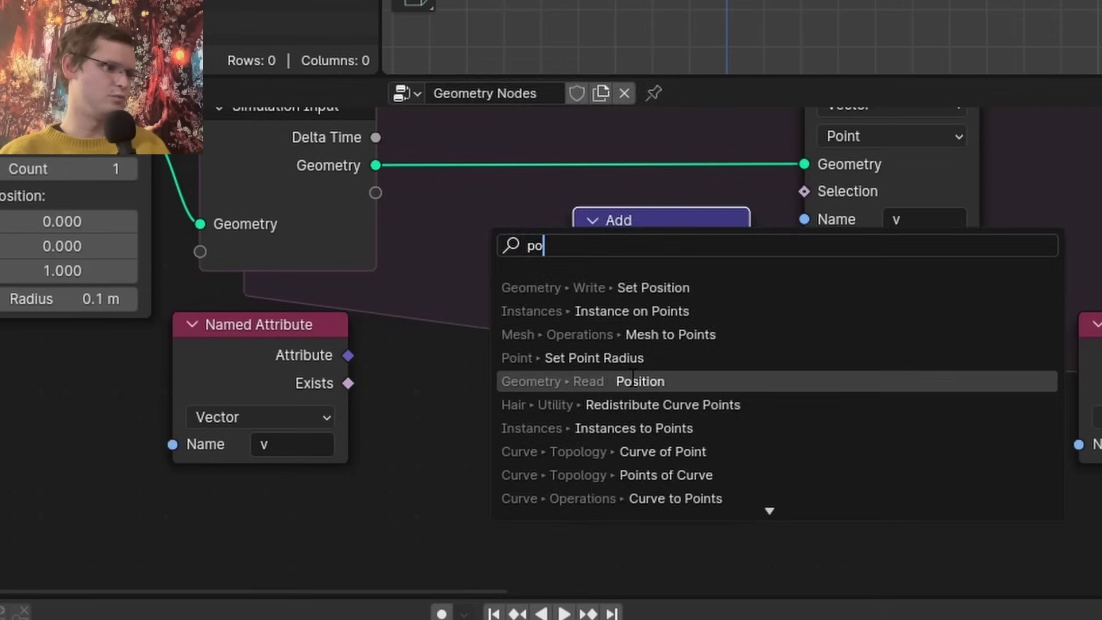
{"action": "key", "text": "Return"}
{"action": "left_click", "coordinate": [196, 485]}
{"action": "left_click_drag", "start_coordinate": [382, 529], "coordinate": [574, 312]}
{"action": "left_click", "coordinate": [642, 282]}
{"action": "key", "text": "s"}
Connect the Named Attribute to the Subtract node's second input and make it read the attribute old
{"action": "left_click_drag", "start_coordinate": [203, 371], "coordinate": [509, 355]}
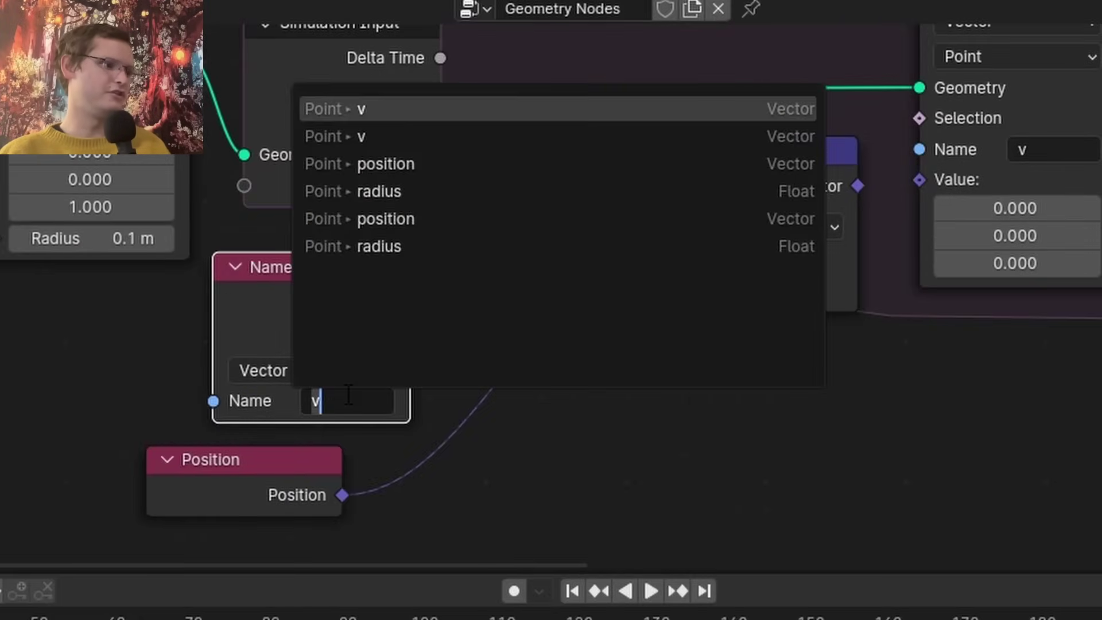
{"action": "type", "text": "old"}
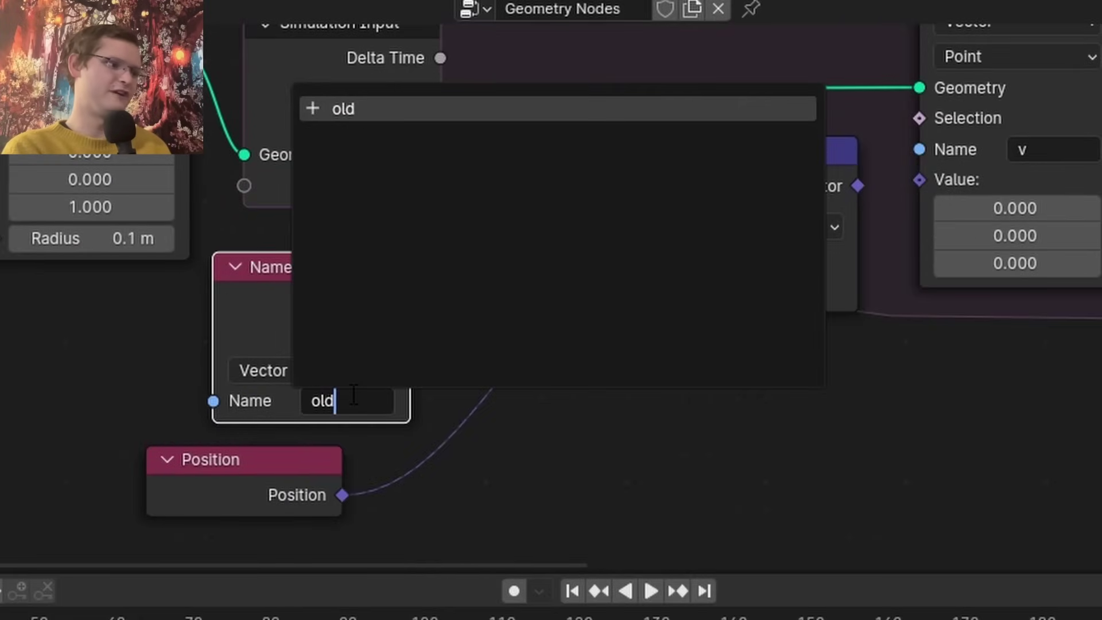
{"action": "key", "text": "Return"}
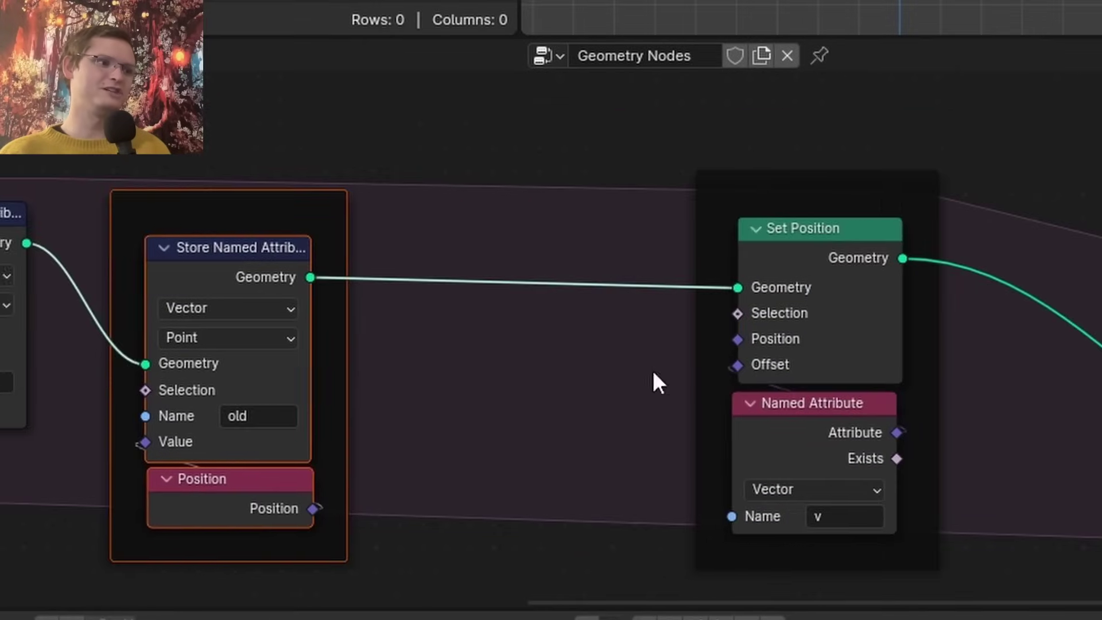
Move the framed Set Position group beside the frame storing old, and bring the Simulation Output and Group Output nodes closer to it
{"action": "left_click", "coordinate": [834, 180]}
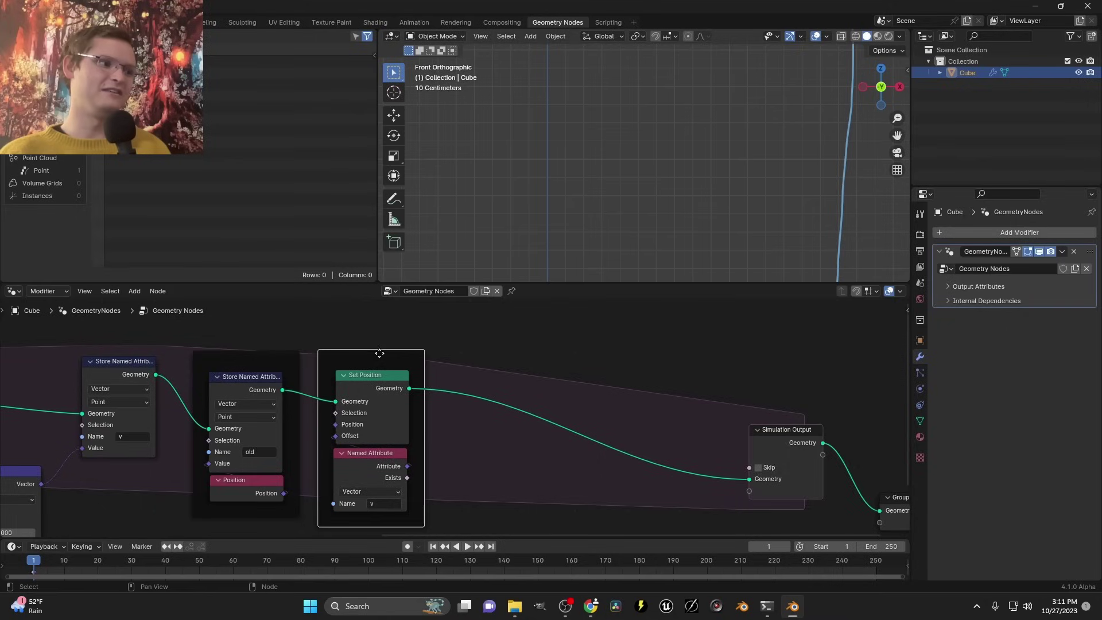
{"action": "scroll", "coordinate": [393, 389], "scroll_direction": "down", "scroll_amount": 5}
{"action": "middle_click_drag", "start_coordinate": [166, 401], "coordinate": [279, 379]}
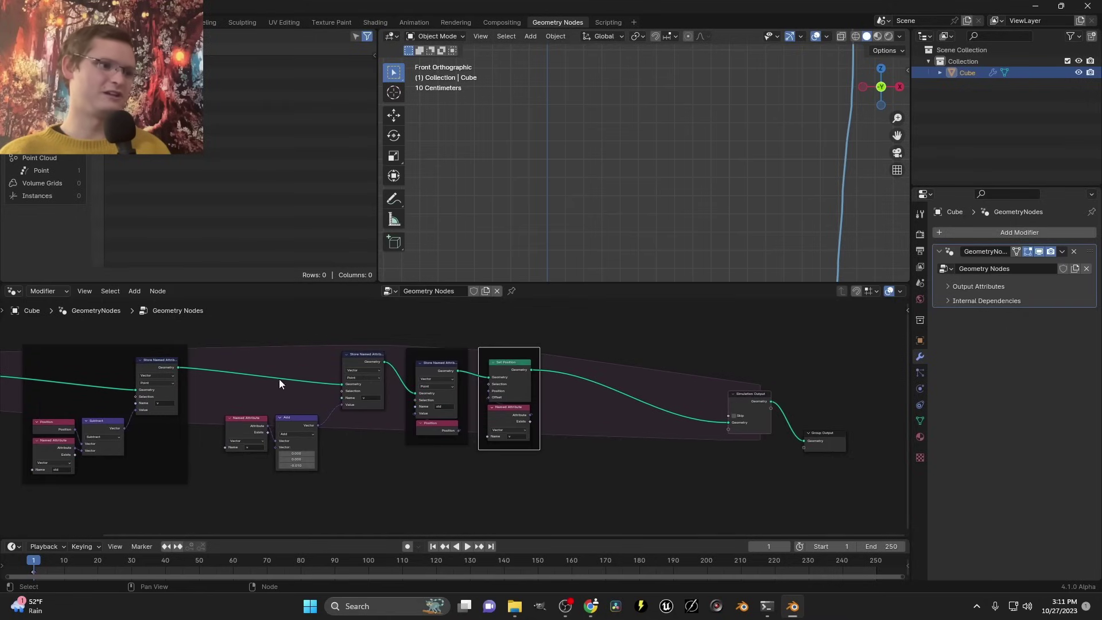
{"action": "left_click_drag", "start_coordinate": [687, 481], "coordinate": [825, 399]}
{"action": "key", "text": "g"}
{"action": "left_click", "coordinate": [759, 374]}
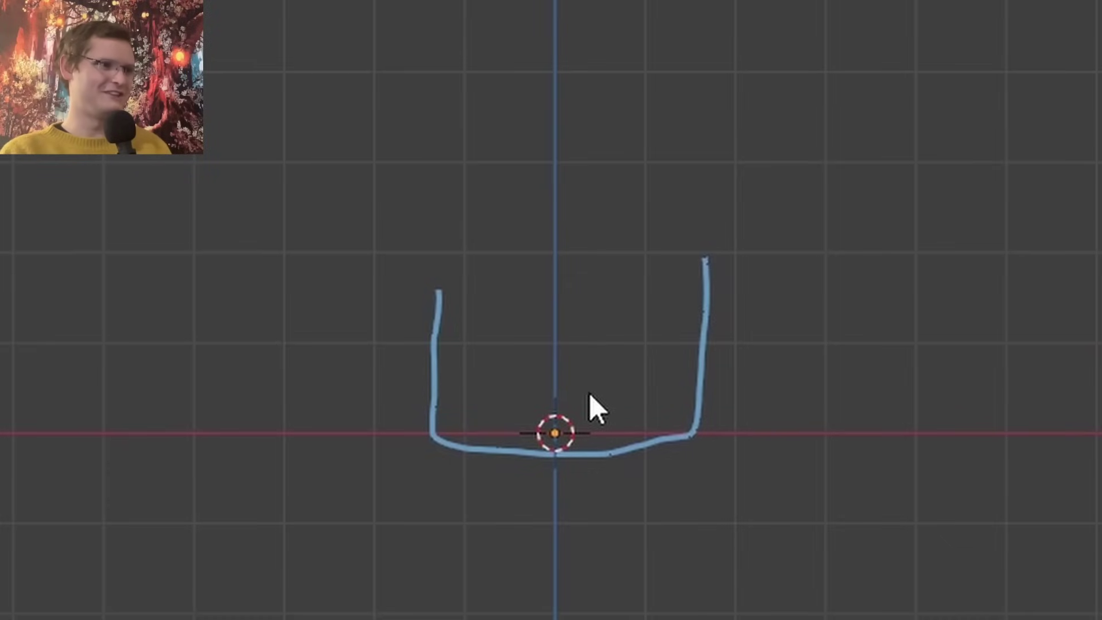
Insert a vector Store Named Attribute node between Points and Simulation Input, storing an attribute named old
{"action": "scroll", "coordinate": [560, 393], "scroll_direction": "down", "scroll_amount": 1}
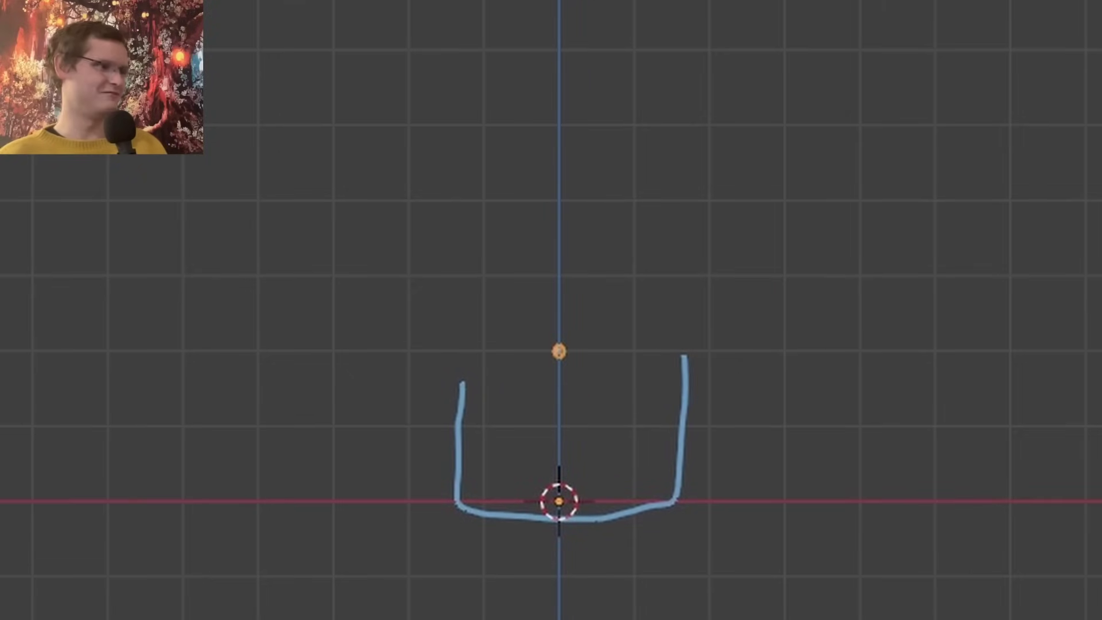
{"action": "middle_click_drag", "start_coordinate": [407, 390], "coordinate": [340, 361]}
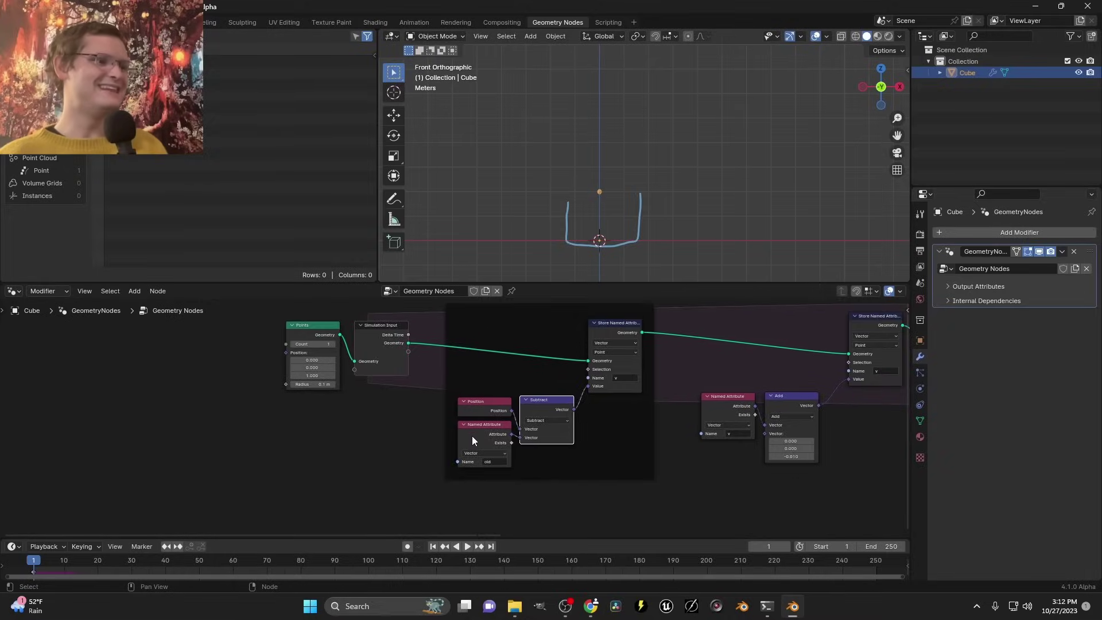
{"action": "scroll", "coordinate": [473, 438], "scroll_direction": "up", "scroll_amount": 5}
{"action": "middle_click_drag", "start_coordinate": [502, 463], "coordinate": [448, 426]}
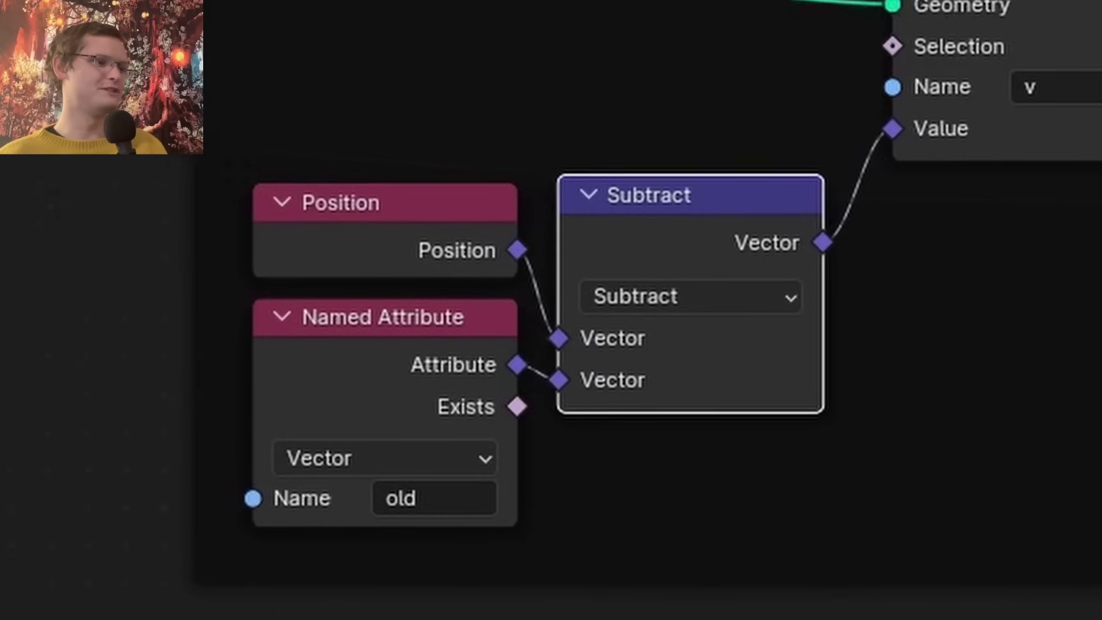
{"action": "middle_click_drag", "start_coordinate": [0, 204], "coordinate": [659, 502]}
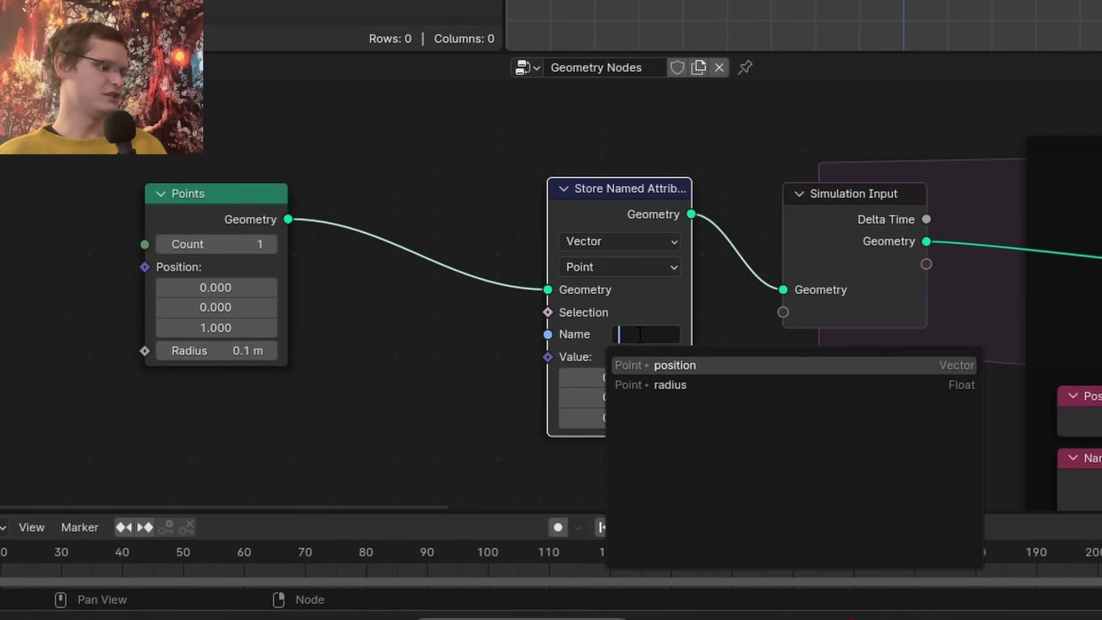
{"action": "type", "text": "ol"}
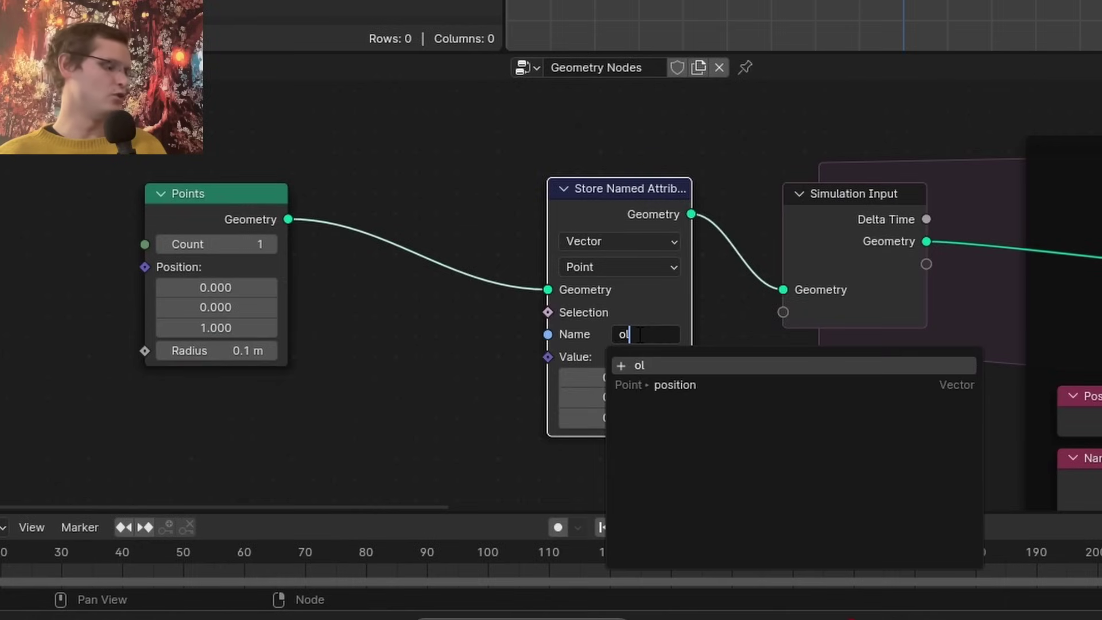
{"action": "type", "text": "d"}
{"action": "key", "text": "Return"}
Add a Position node below Points and link it to the Value of the new Store Named Attribute node
{"action": "middle_click_drag", "start_coordinate": [595, 332], "coordinate": [736, 276]}
{"action": "left_click_drag", "start_coordinate": [690, 298], "coordinate": [505, 345]}
{"action": "type", "text": "po"}
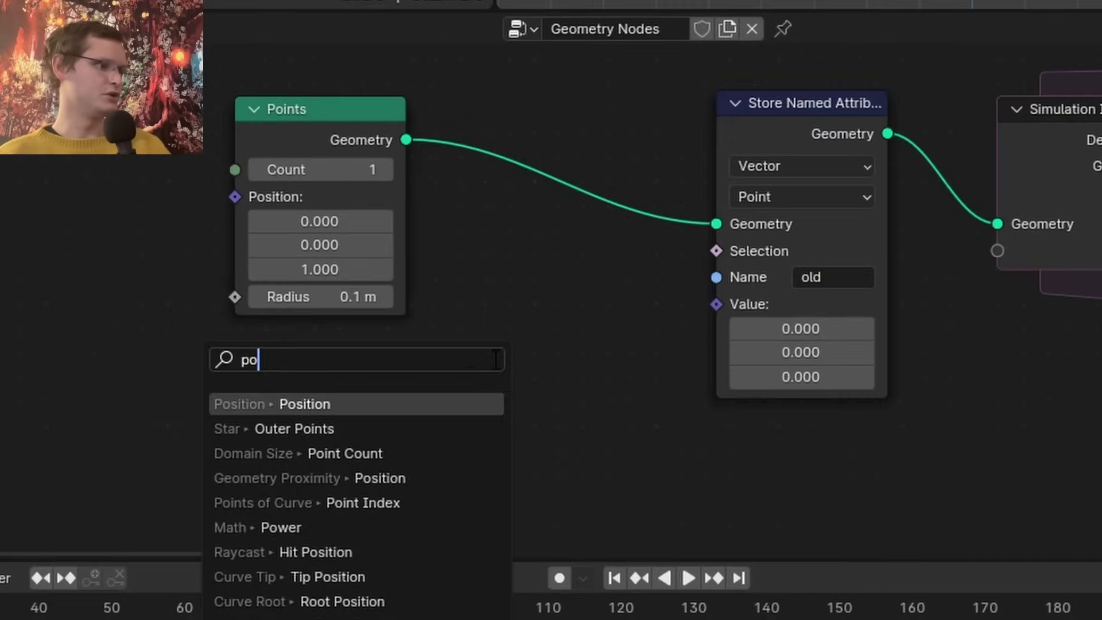
{"action": "left_click", "coordinate": [391, 405]}
{"action": "left_click", "coordinate": [428, 390]}
Play the simulation in the front view to watch the point fall through the container, and return to the first frame
{"action": "scroll", "coordinate": [428, 390], "scroll_direction": "down", "scroll_amount": 3}
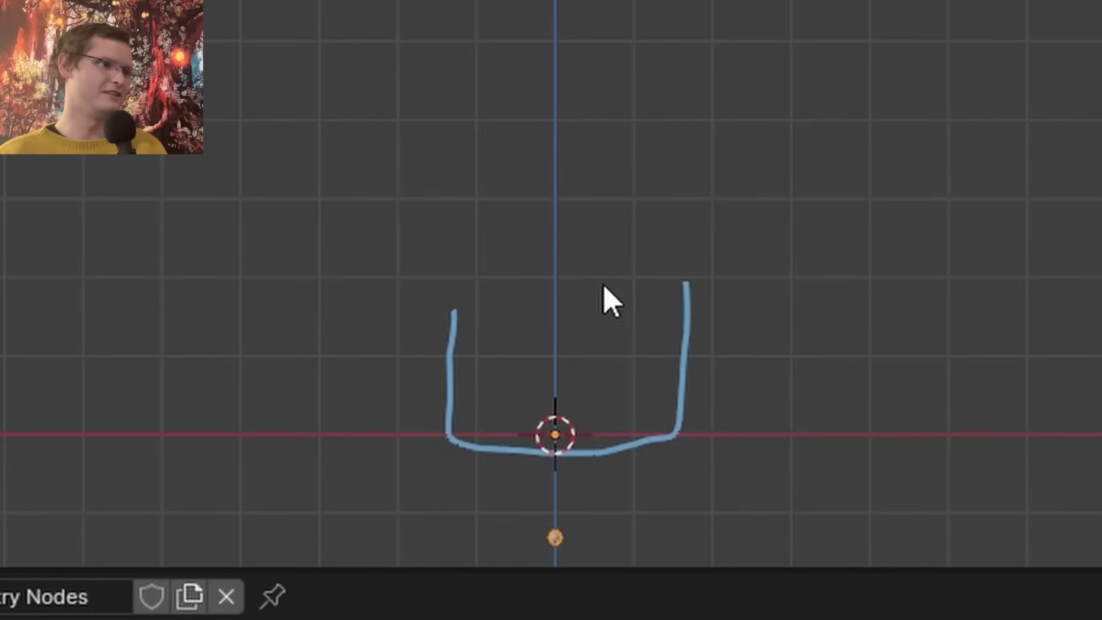
{"action": "middle_click_drag", "start_coordinate": [585, 472], "coordinate": [554, 200], "text": "shift"}
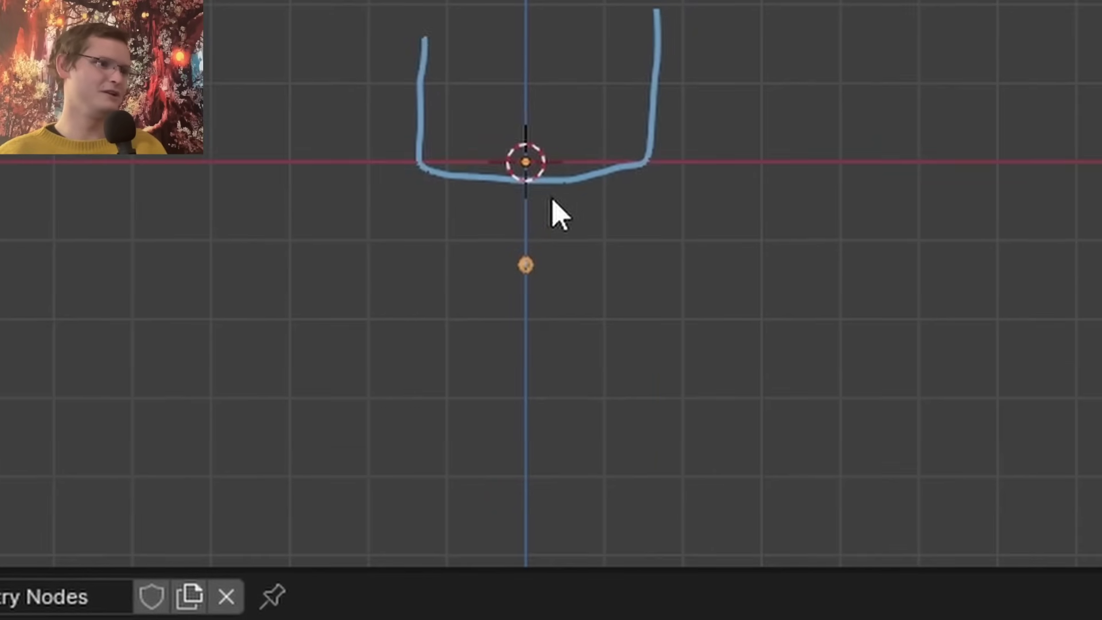
{"action": "scroll", "coordinate": [554, 199], "scroll_direction": "up", "scroll_amount": 4}
{"action": "middle_click_drag", "start_coordinate": [638, 147], "coordinate": [655, 160], "text": "shift"}
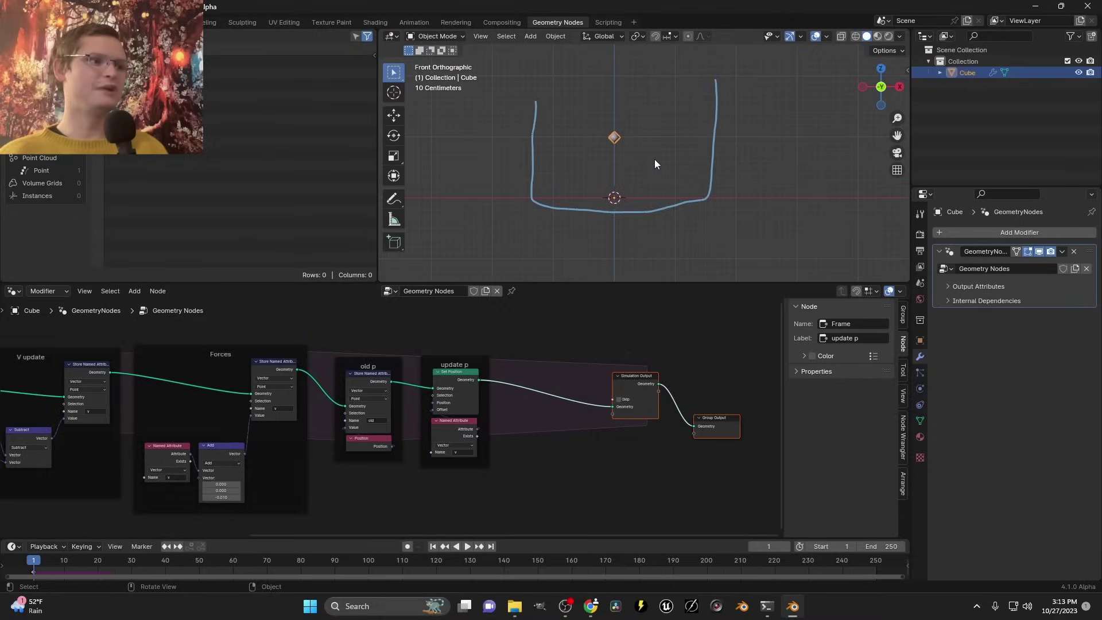
{"action": "scroll", "coordinate": [655, 164], "scroll_direction": "up", "scroll_amount": 1}
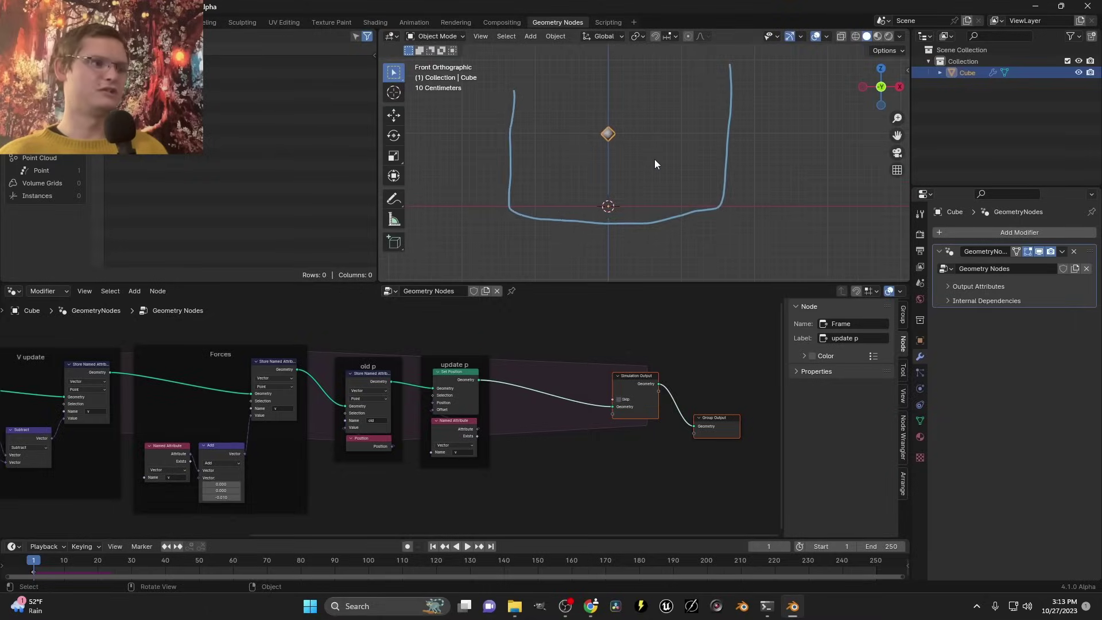
{"action": "key", "text": "space"}
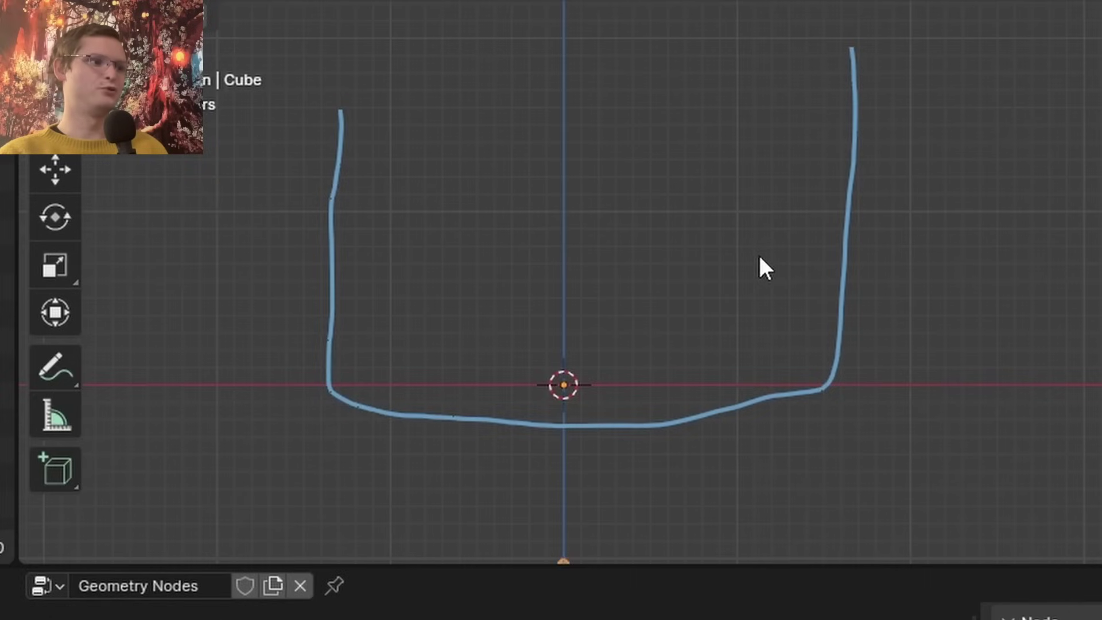
{"action": "key", "text": "space"}
{"action": "key", "text": "shift+Left"}
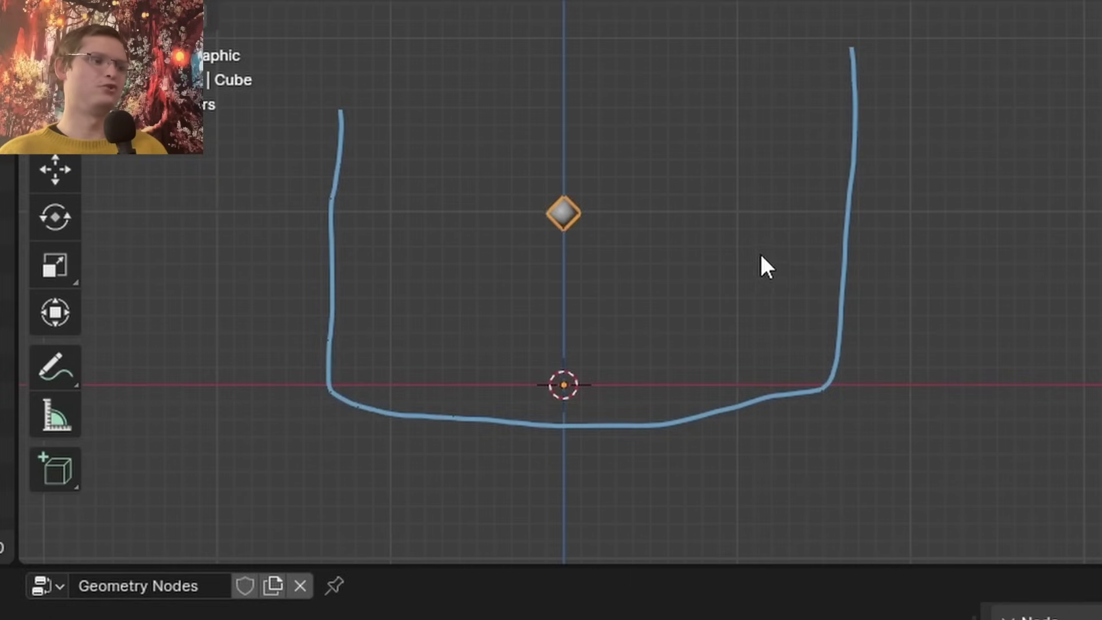
Annotate a roughly horizontal stroke across the container near its floor, and undo it
{"action": "middle_click_drag", "start_coordinate": [741, 357], "coordinate": [732, 313], "text": "shift"}
{"action": "left_click_drag", "start_coordinate": [794, 337], "coordinate": [387, 315]}
{"action": "key", "text": "ctrl+z"}
{"action": "key", "text": "space"}
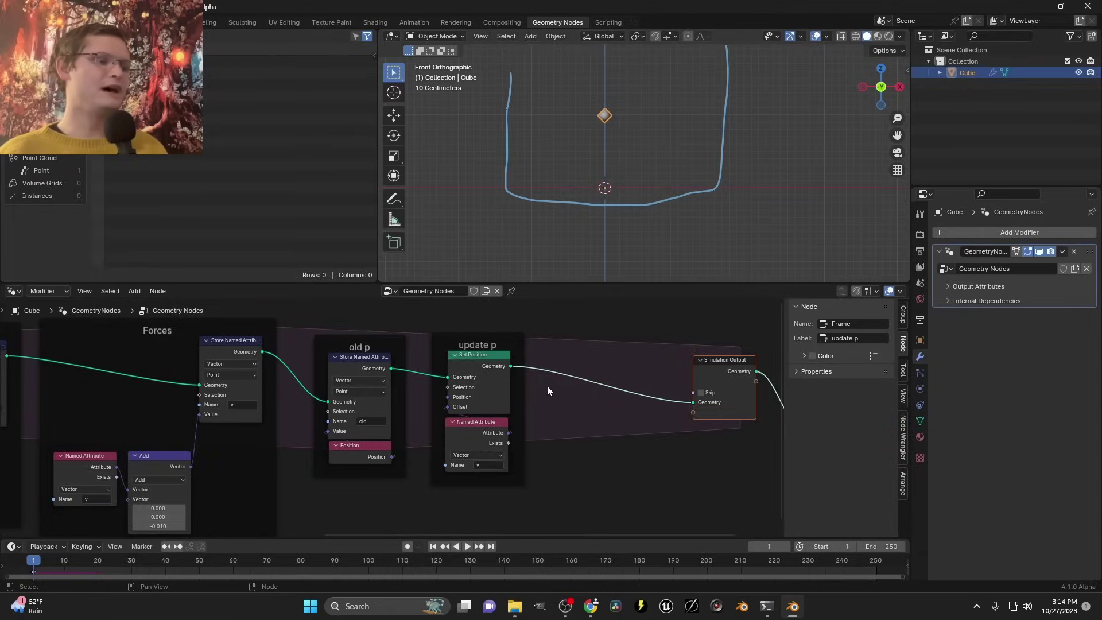
Move the Simulation Output and Group Output nodes further along to make room, and duplicate the Set Position node in the update p frame
{"action": "middle_click_drag", "start_coordinate": [551, 381], "coordinate": [356, 380]}
{"action": "left_click_drag", "start_coordinate": [673, 473], "coordinate": [544, 370]}
{"action": "key", "text": "g"}
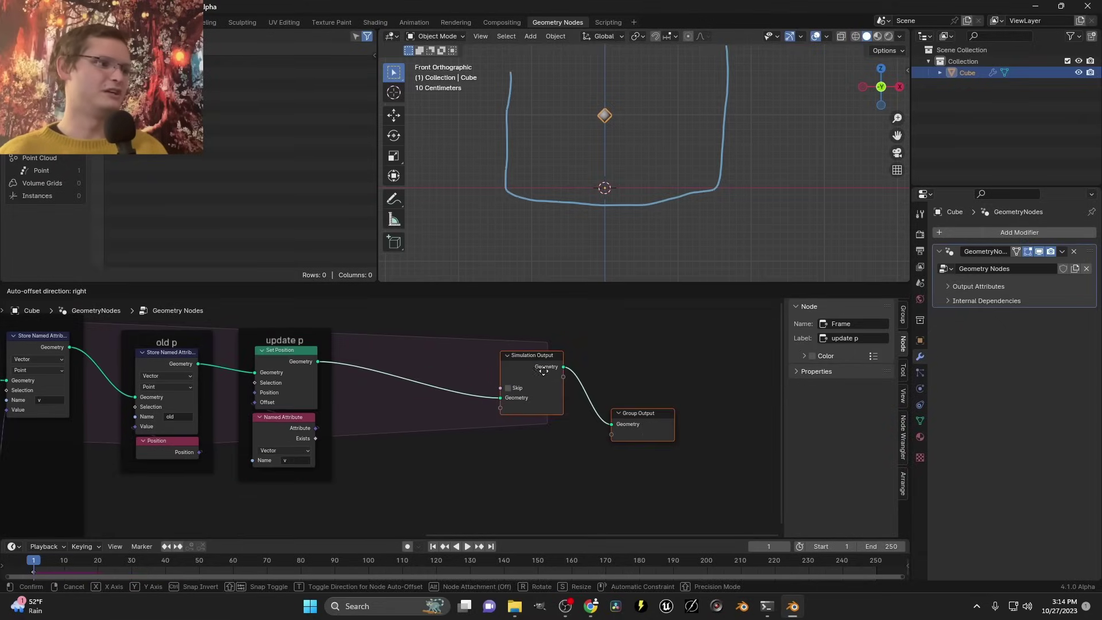
{"action": "left_click", "coordinate": [655, 374]}
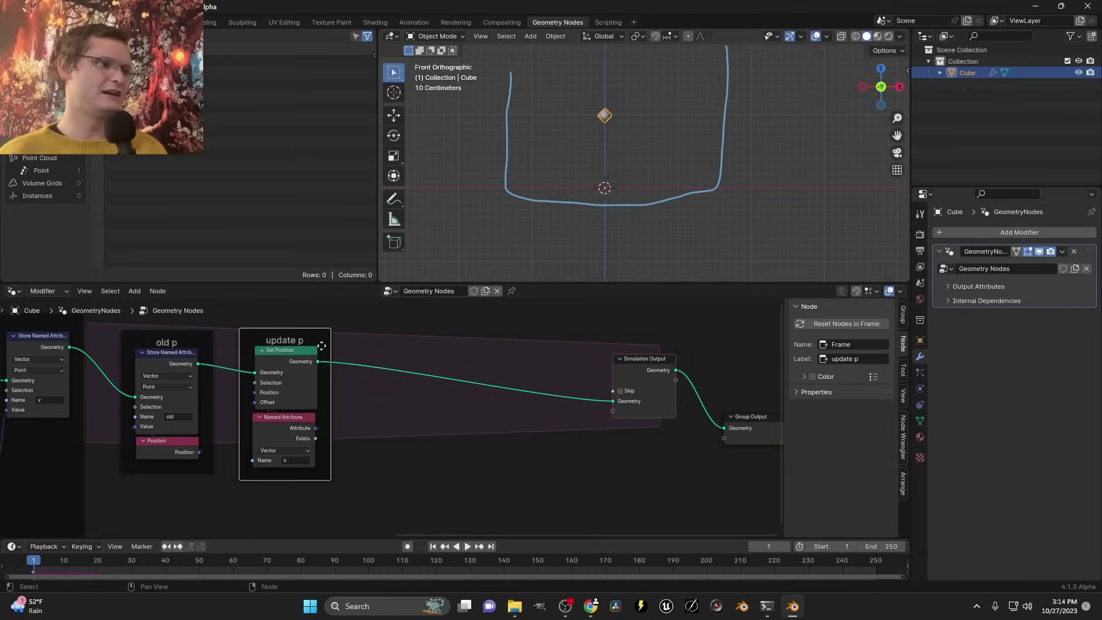
{"action": "left_click", "coordinate": [274, 358]}
{"action": "key", "text": "shift+d"}
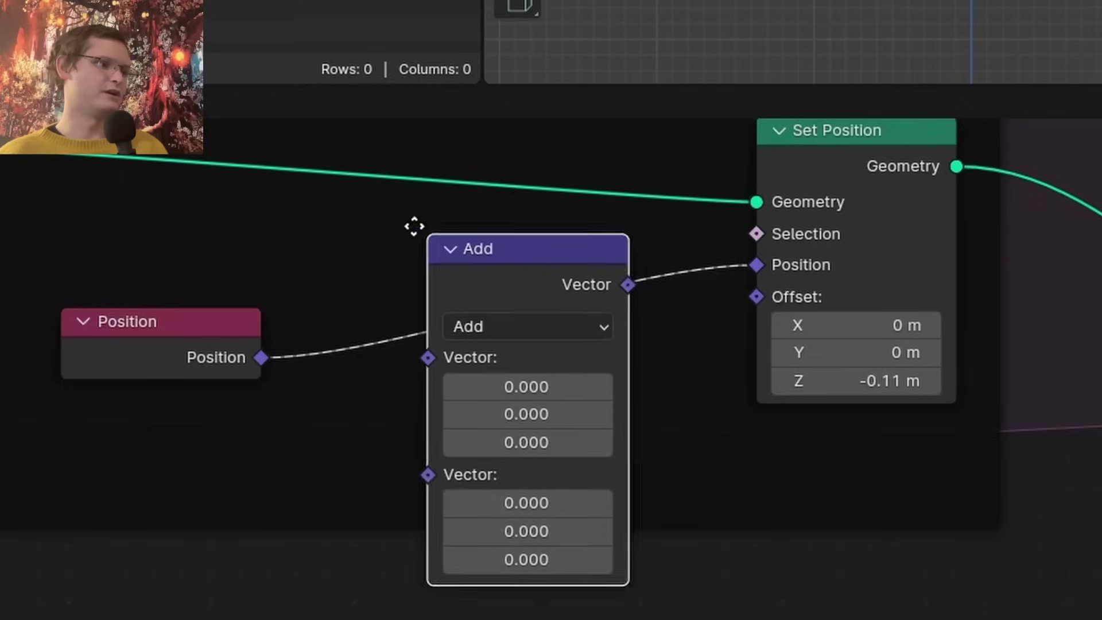
Insert a vector Maximum node between Position and the second Set Position with X and Y at -1000, and set the Z offset to 0
{"action": "left_click", "coordinate": [368, 205]}
{"action": "left_click", "coordinate": [482, 294]}
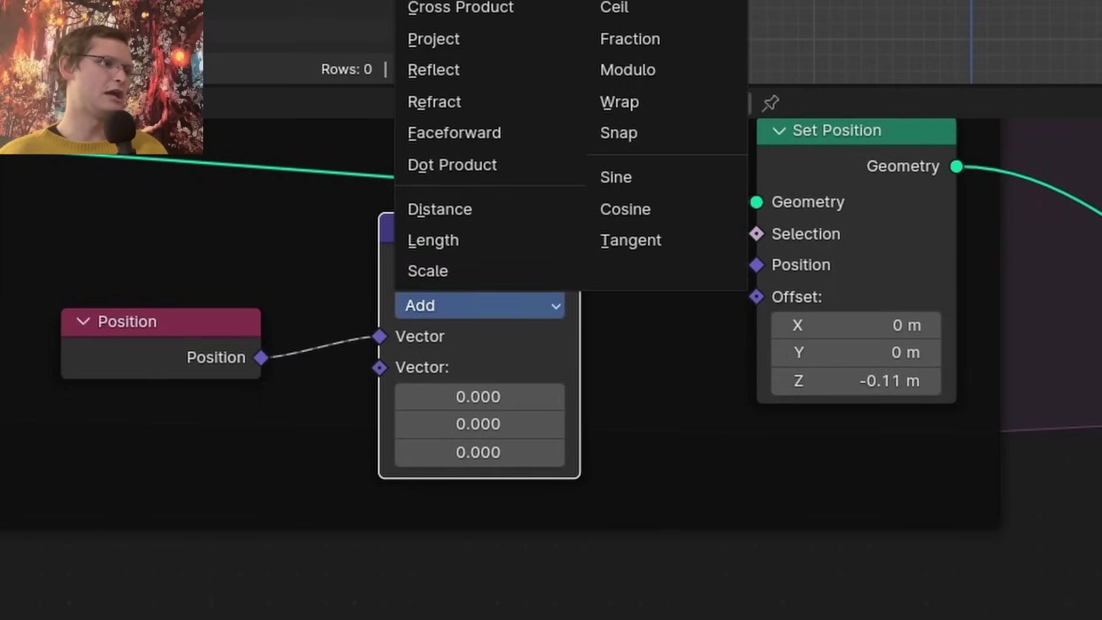
{"action": "left_click", "coordinate": [627, 1]}
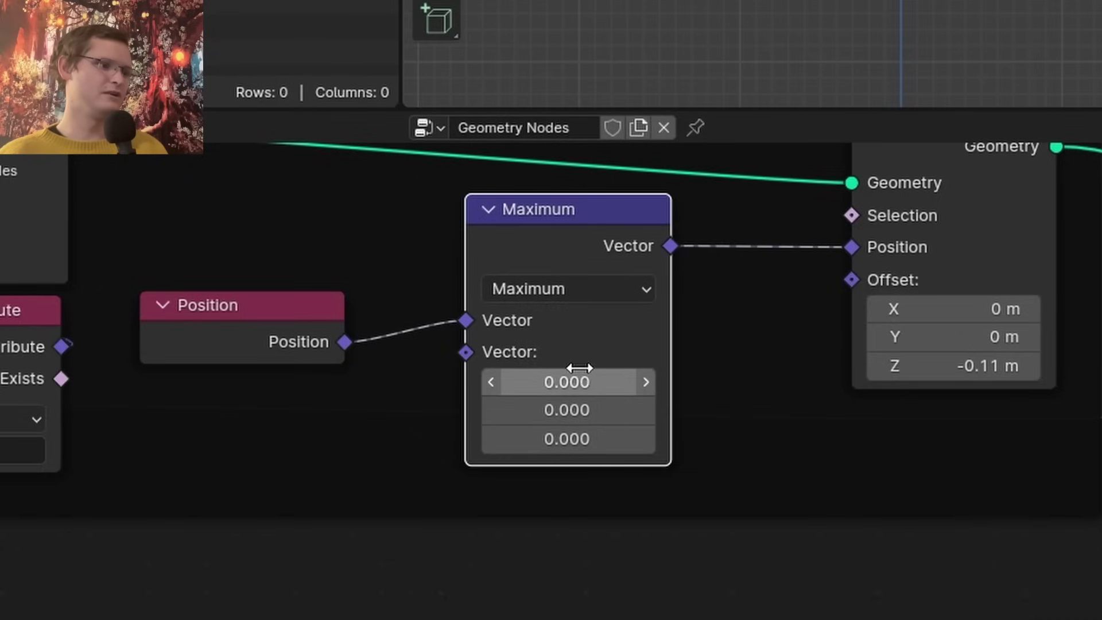
{"action": "left_click_drag", "start_coordinate": [567, 382], "coordinate": [506, 383]}
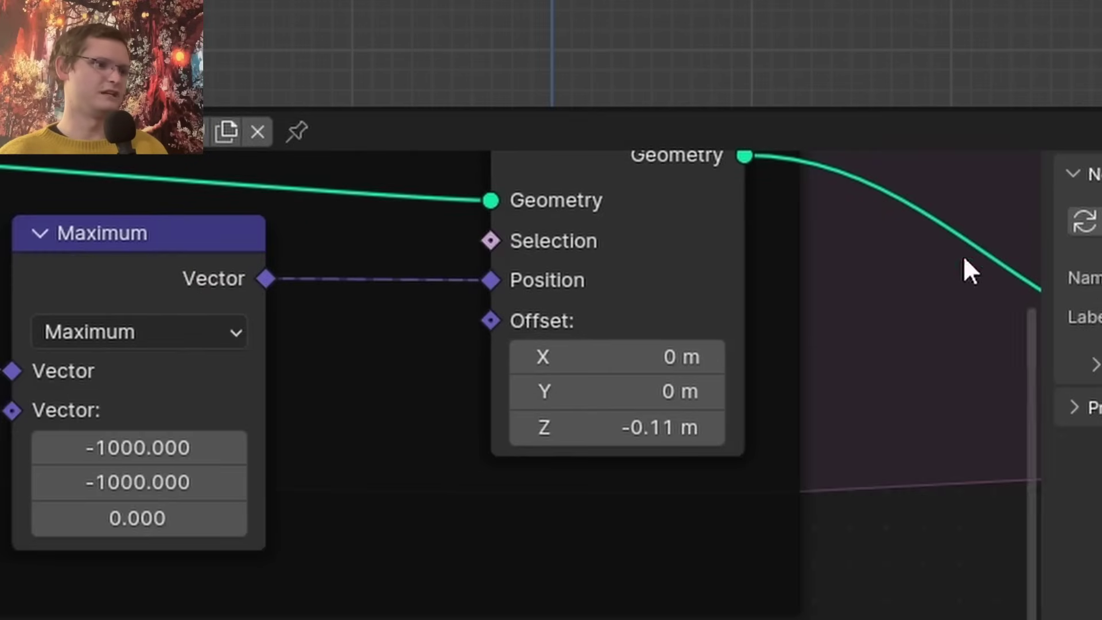
{"action": "left_click", "coordinate": [636, 426]}
{"action": "type", "text": "0"}
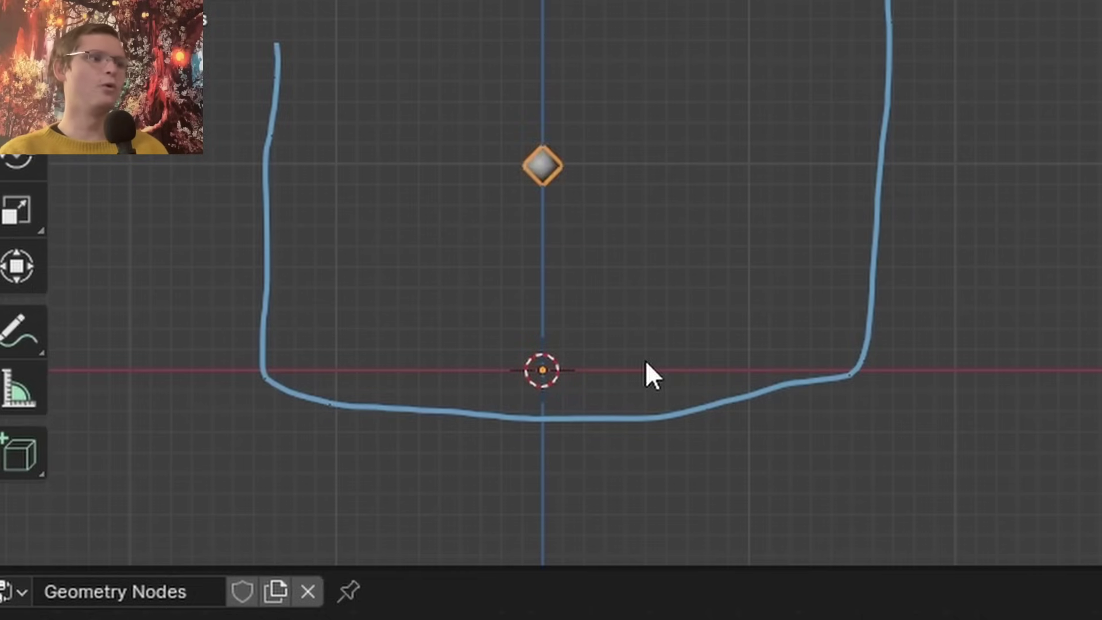
Annotate an upward arrow rising from the floor line beside the origin in the front view, and undo it
{"action": "scroll", "coordinate": [603, 346], "scroll_direction": "up", "scroll_amount": 2}
{"action": "middle_click_drag", "start_coordinate": [503, 426], "coordinate": [513, 375], "text": "shift"}
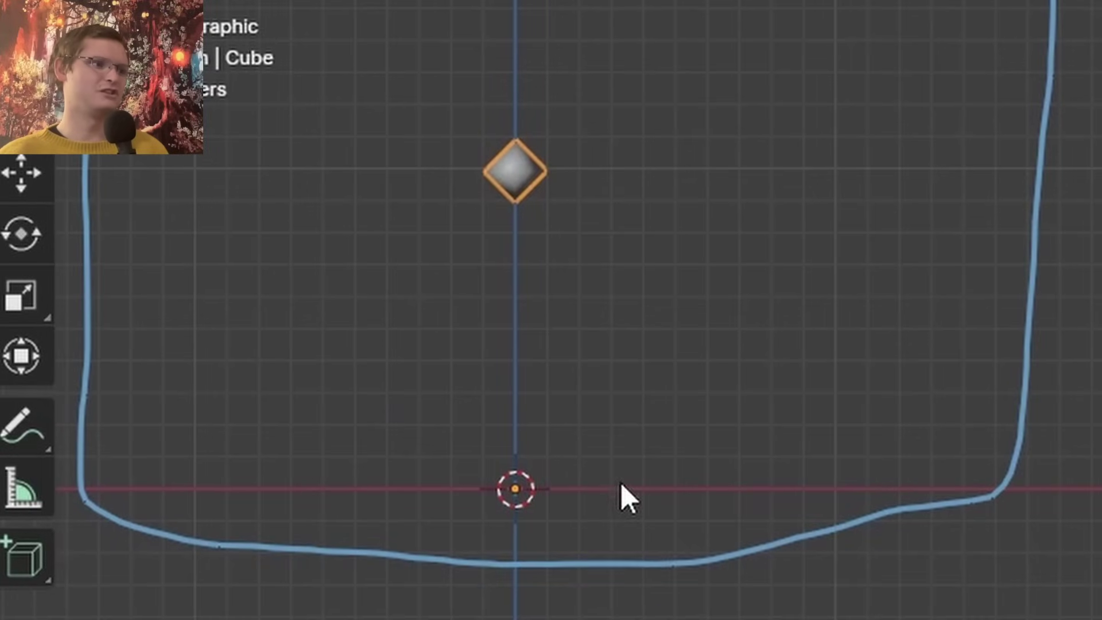
{"action": "mouse_move", "coordinate": [621, 483]}
{"action": "left_mouse_down"}
{"action": "mouse_move", "coordinate": [616, 350]}
{"action": "mouse_move", "coordinate": [587, 328]}
{"action": "mouse_move", "coordinate": [635, 309]}
{"action": "left_mouse_up"}
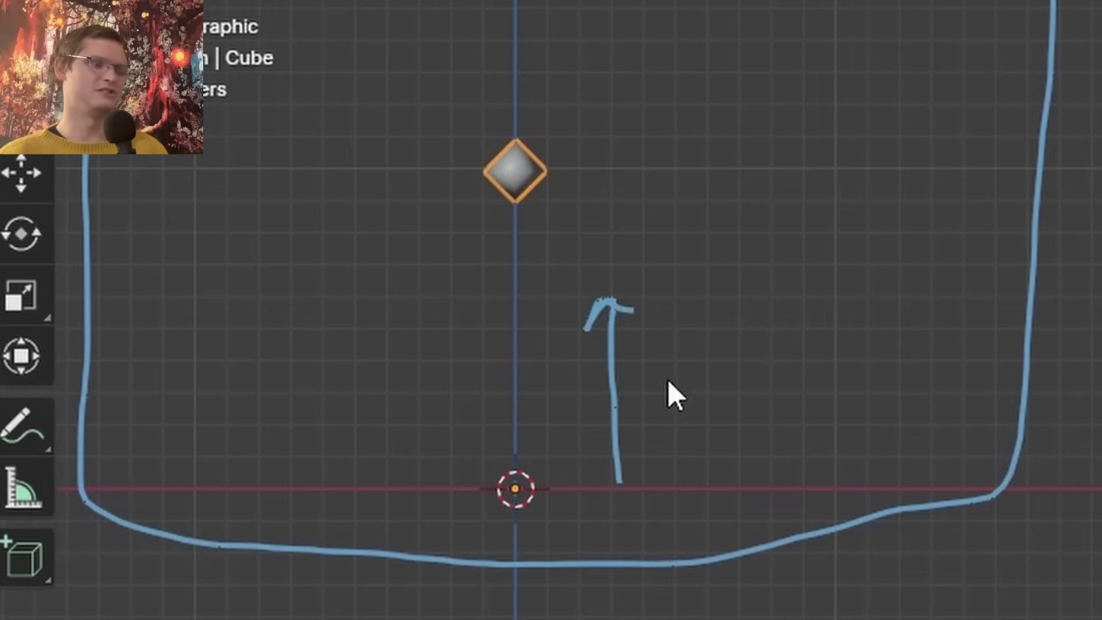
{"action": "key", "text": "ctrl+z"}
{"action": "key", "text": "space"}
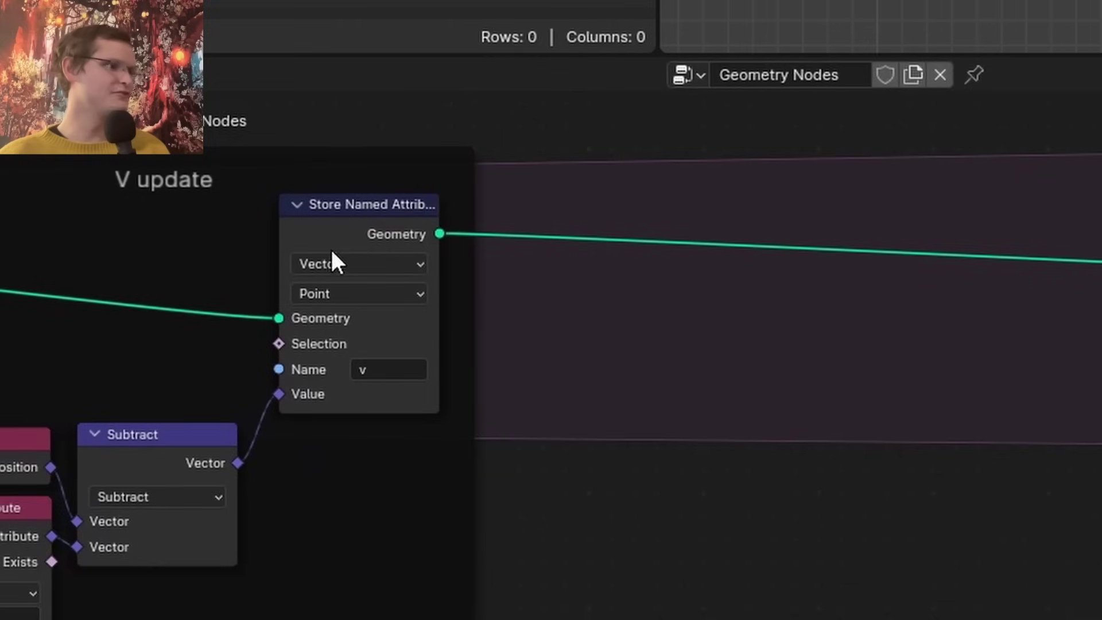
Duplicate the Store Named Attribute node for v in the V update frame and insert the copy directly after it
{"action": "left_click", "coordinate": [343, 225]}
{"action": "key", "text": "shift+d"}
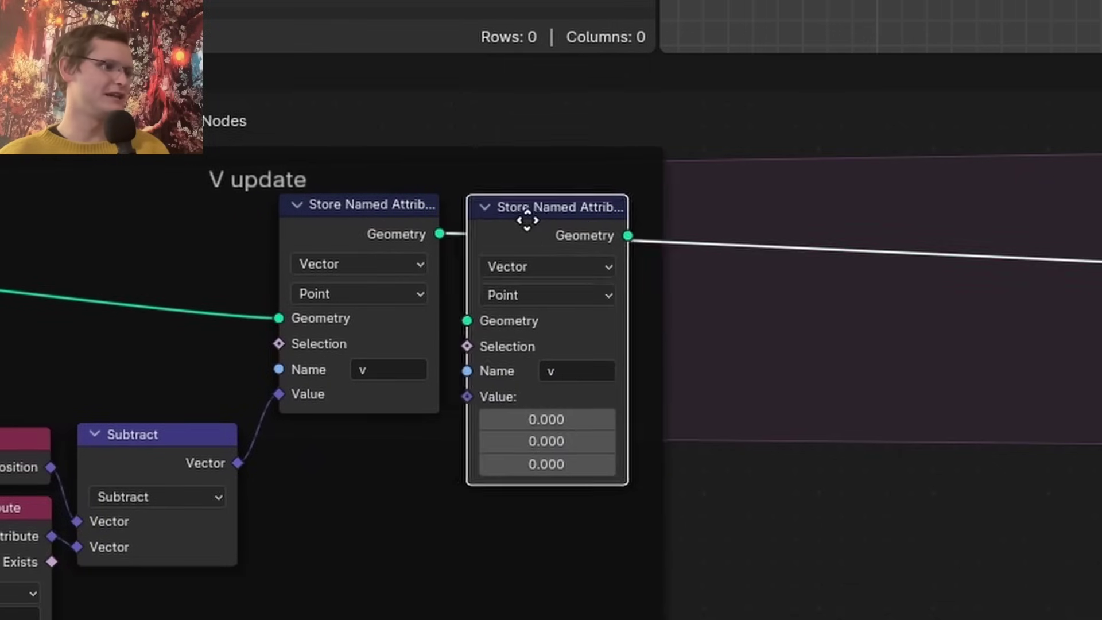
{"action": "left_click", "coordinate": [731, 216]}
Split a Position node with Separate XYZ below the new store node, and feed its Z into a Compare node set to Equal
{"action": "middle_click_drag", "start_coordinate": [566, 338], "coordinate": [710, 226]}
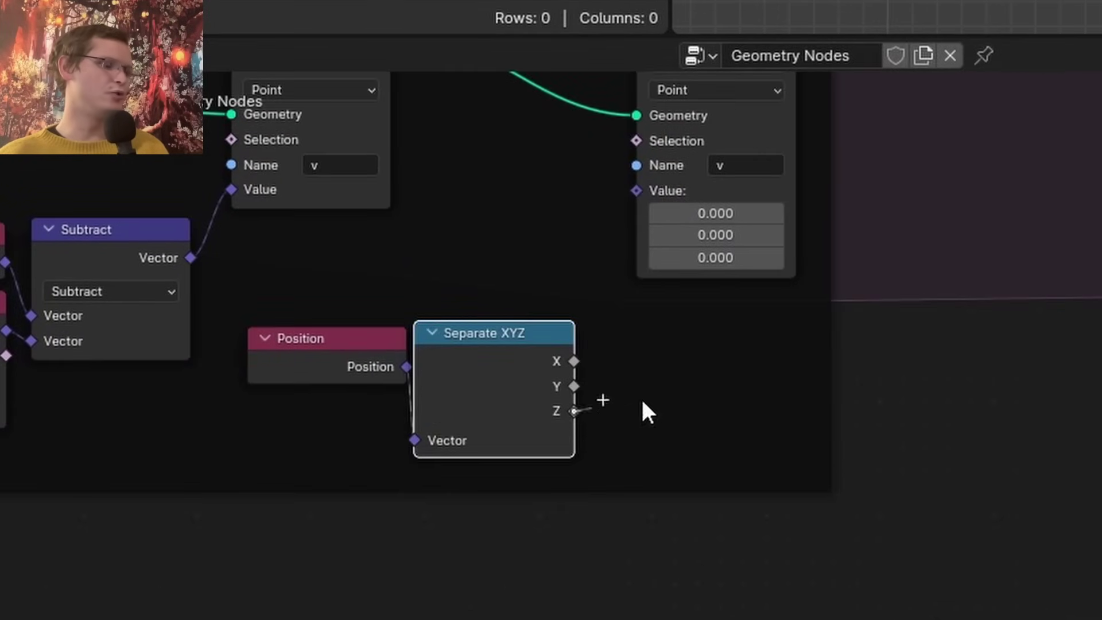
{"action": "left_click_drag", "start_coordinate": [642, 402], "coordinate": [670, 400]}
{"action": "type", "text": "eq"}
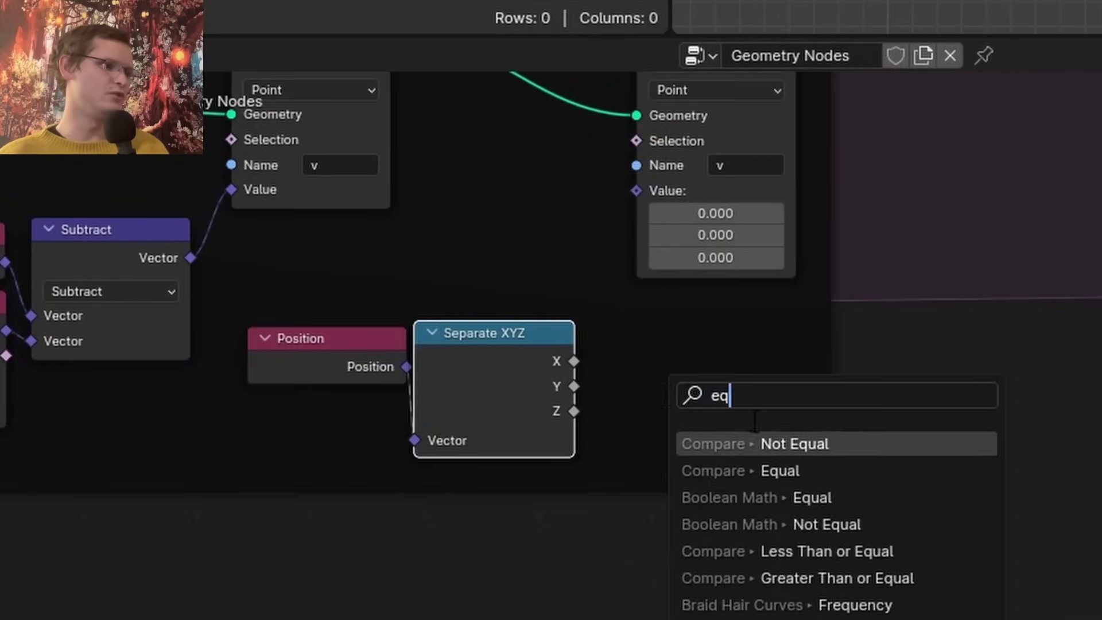
{"action": "left_click", "coordinate": [768, 470]}
{"action": "left_click", "coordinate": [705, 425]}
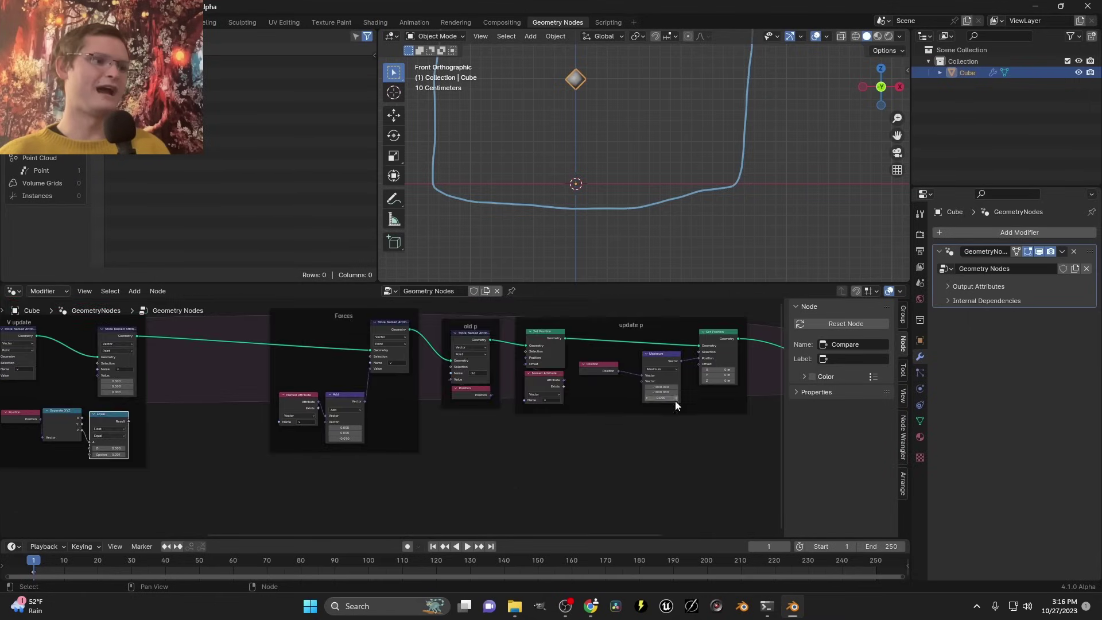
{"action": "middle_click_drag", "start_coordinate": [675, 400], "coordinate": [515, 415]}
{"action": "middle_click_drag", "start_coordinate": [218, 441], "coordinate": [219, 441]}
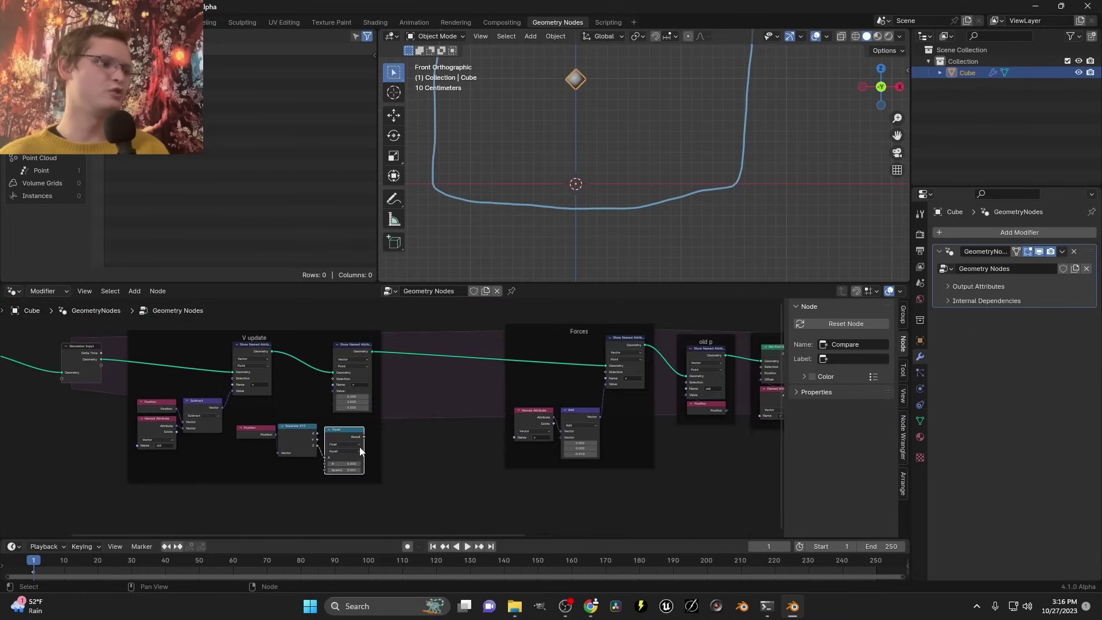
Feed the Equal result into the second v store node's Selection in the V update frame, and space the nodes further apart
{"action": "scroll", "coordinate": [360, 447], "scroll_direction": "up", "scroll_amount": 5}
{"action": "left_click_drag", "start_coordinate": [349, 446], "coordinate": [304, 359]}
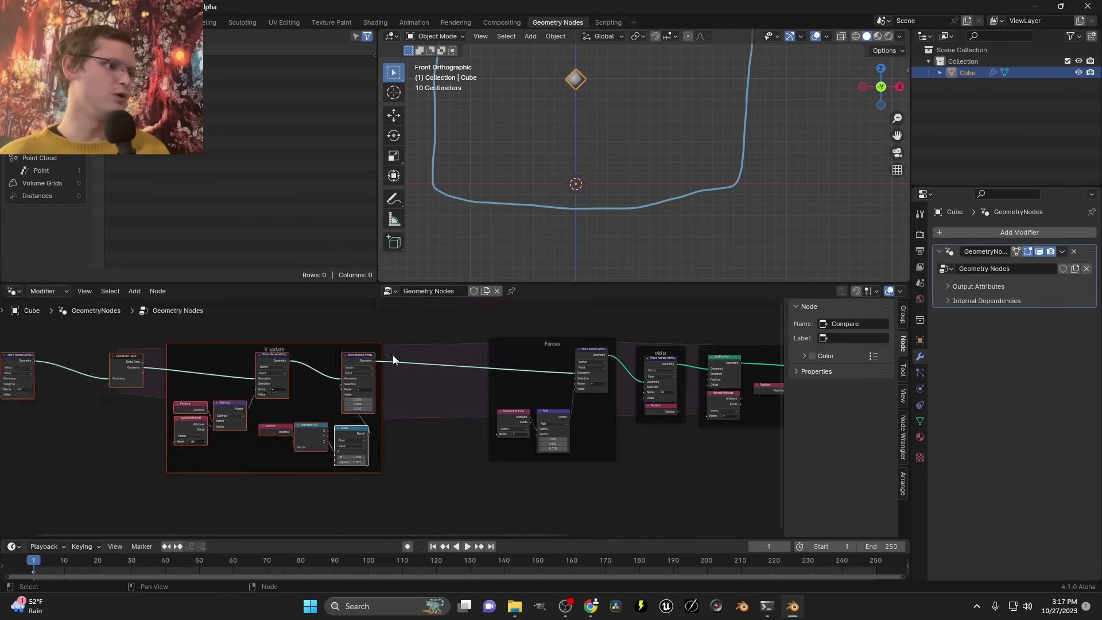
{"action": "key", "text": "g"}
{"action": "left_click", "coordinate": [295, 354]}
{"action": "scroll", "coordinate": [299, 361], "scroll_direction": "up", "scroll_amount": 6}
{"action": "middle_click_drag", "start_coordinate": [302, 380], "coordinate": [399, 411]}
{"action": "left_click_drag", "start_coordinate": [273, 370], "coordinate": [441, 356]}
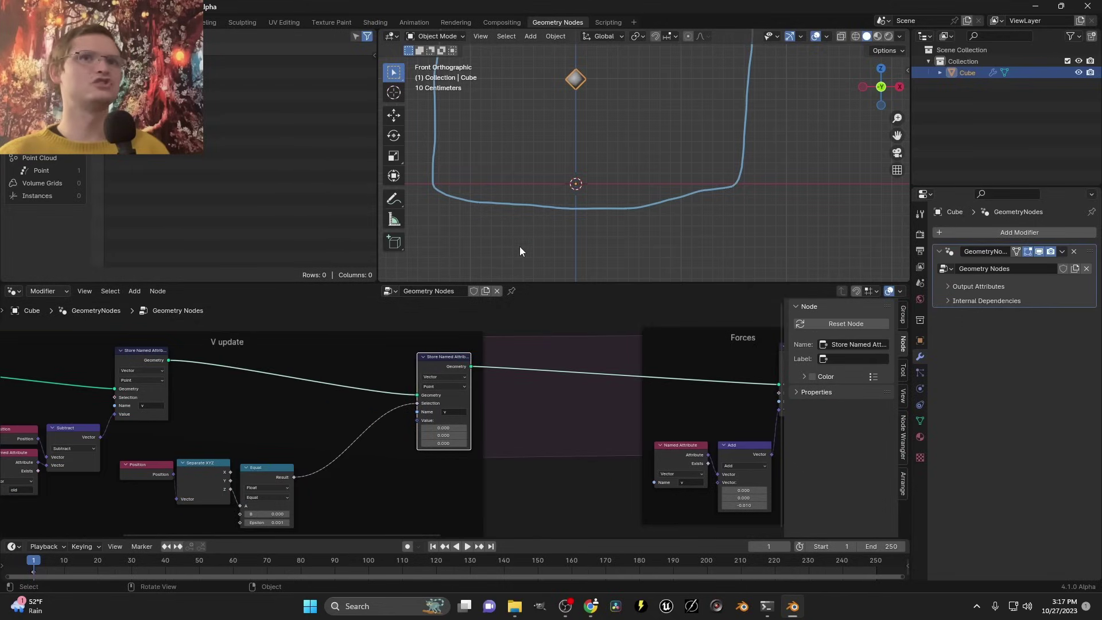
Annotate a downward arrow crossing the floor line beside the origin in the front view, with an upward arrow next to it
{"action": "mouse_move", "coordinate": [601, 180]}
{"action": "left_mouse_down"}
{"action": "mouse_move", "coordinate": [613, 259]}
{"action": "mouse_move", "coordinate": [622, 233]}
{"action": "left_mouse_up"}
{"action": "left_click_drag", "start_coordinate": [611, 176], "coordinate": [606, 137]}
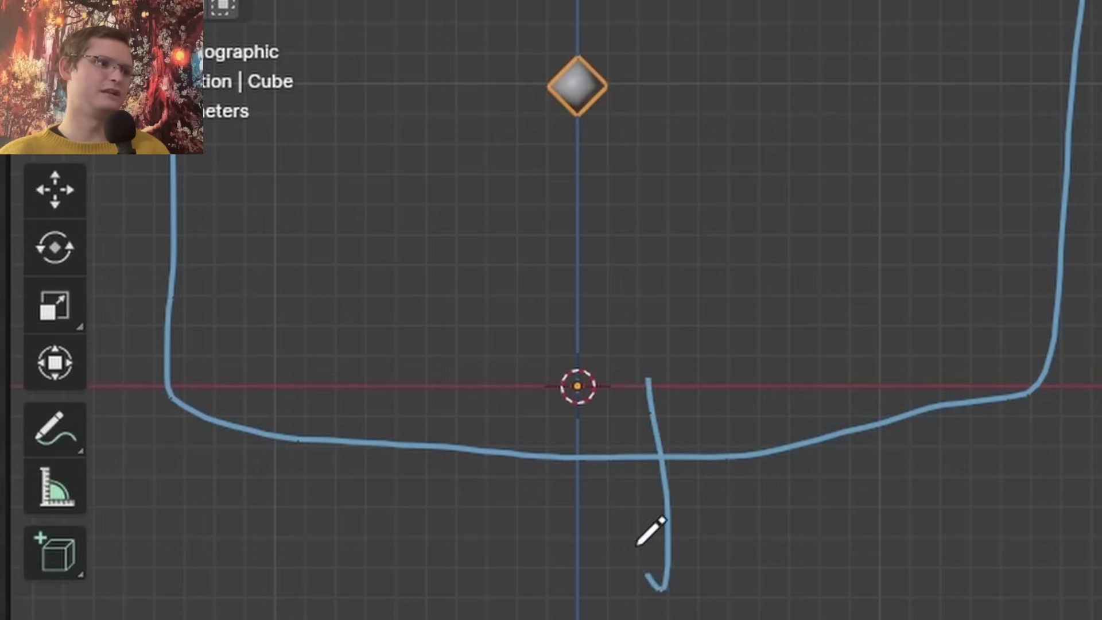
{"action": "left_click_drag", "start_coordinate": [631, 220], "coordinate": [617, 96]}
{"action": "left_click_drag", "start_coordinate": [607, 122], "coordinate": [652, 54]}
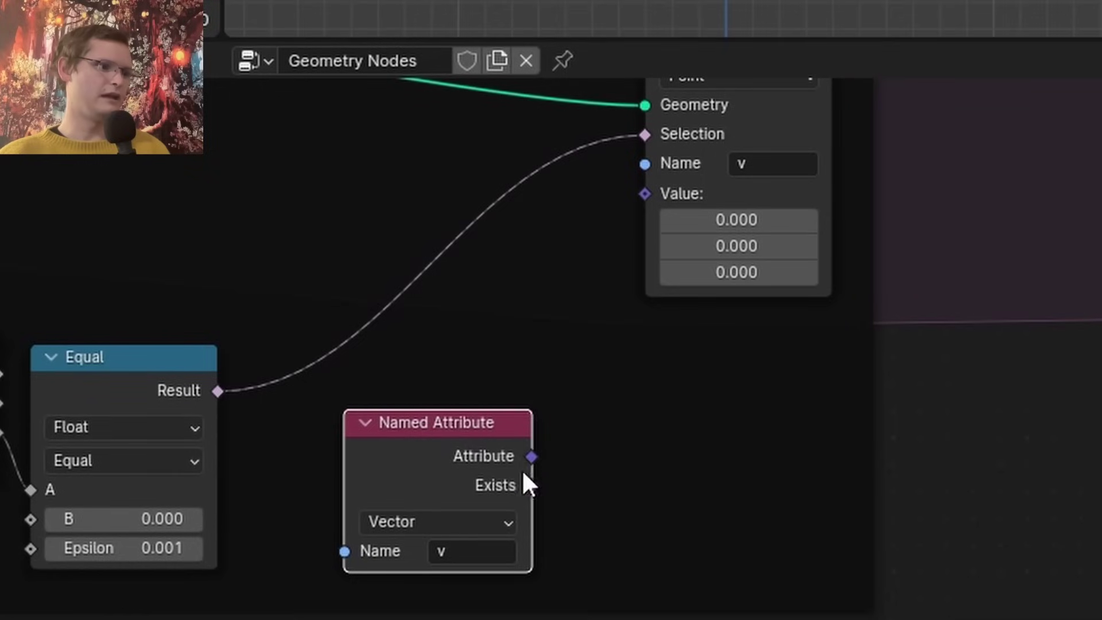
Feed the v Named Attribute into the second store node's Value through a Vector Math node set to Multiply
{"action": "mouse_move", "coordinate": [531, 457]}
{"action": "left_mouse_down"}
{"action": "mouse_move", "coordinate": [660, 226]}
{"action": "mouse_move", "coordinate": [646, 194]}
{"action": "left_mouse_up"}
{"action": "middle_click_drag", "start_coordinate": [465, 455], "coordinate": [580, 245]}
{"action": "left_click_drag", "start_coordinate": [577, 245], "coordinate": [223, 436]}
{"action": "key", "text": "shift+a"}
{"action": "mouse_move", "coordinate": [393, 262]}
{"action": "type", "text": "vec"}
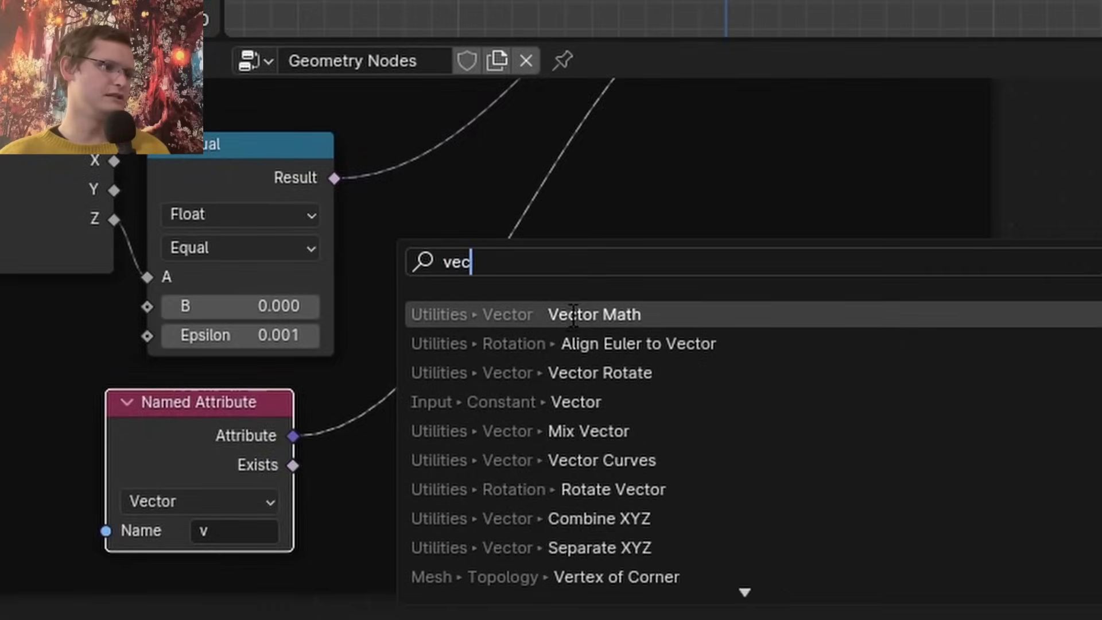
{"action": "left_click", "coordinate": [572, 315]}
{"action": "left_click", "coordinate": [437, 263]}
{"action": "left_click", "coordinate": [502, 339]}
{"action": "key", "text": "m"}
Set the Multiply node's second vector to -1 in Z and 1 in X
{"action": "left_click", "coordinate": [721, 428]}
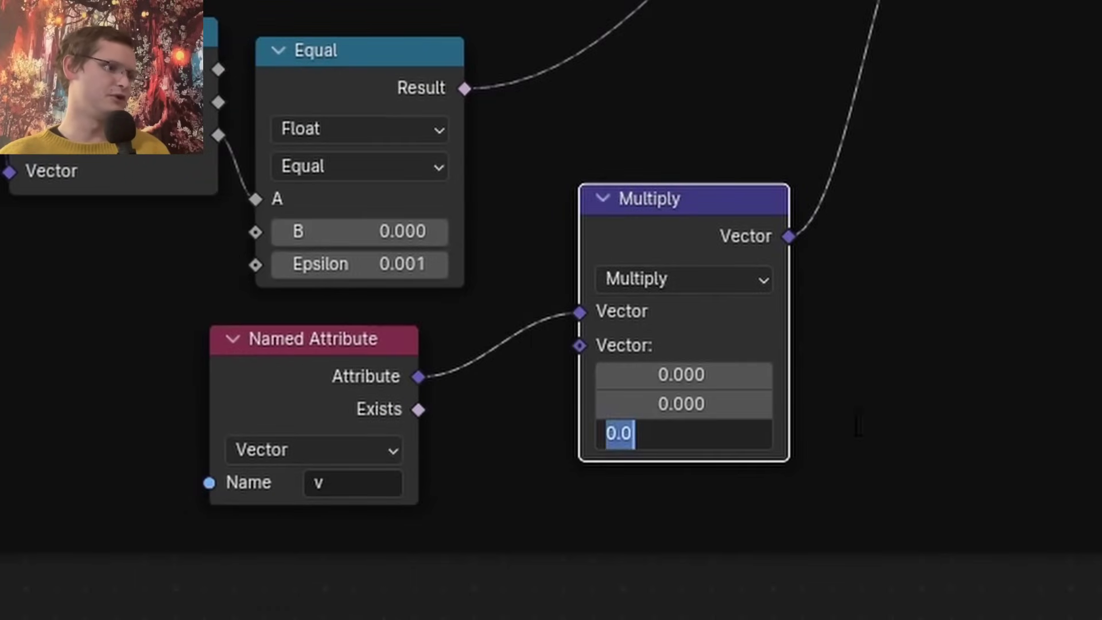
{"action": "type", "text": "1"}
{"action": "key", "text": "BackSpace"}
{"action": "type", "text": "-1"}
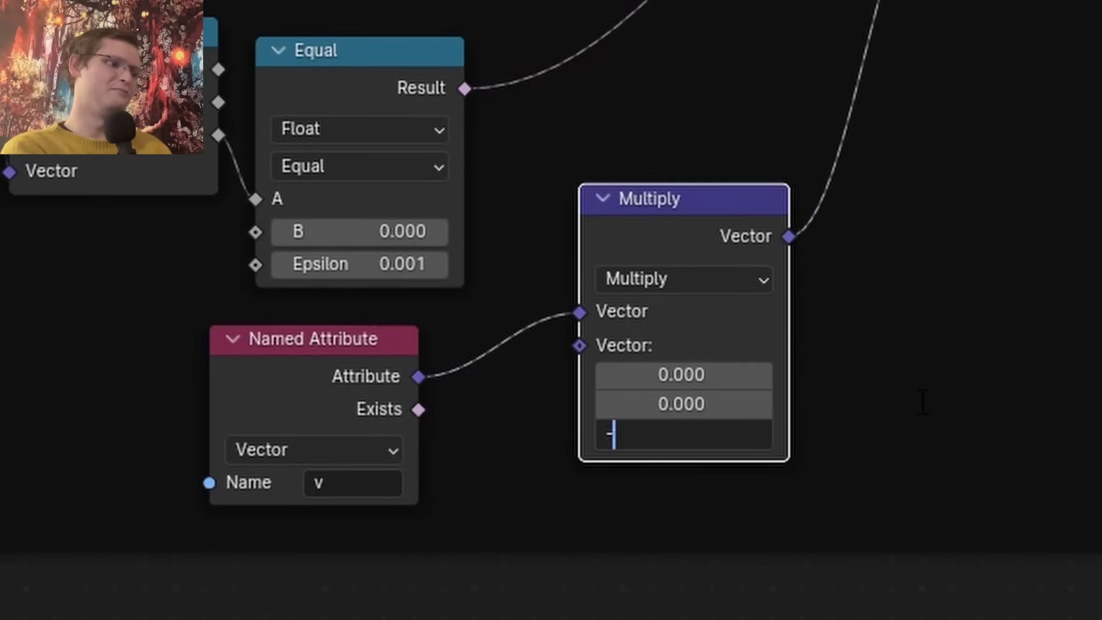
{"action": "key", "text": "Return"}
{"action": "left_click", "coordinate": [678, 374]}
{"action": "type", "text": "1"}
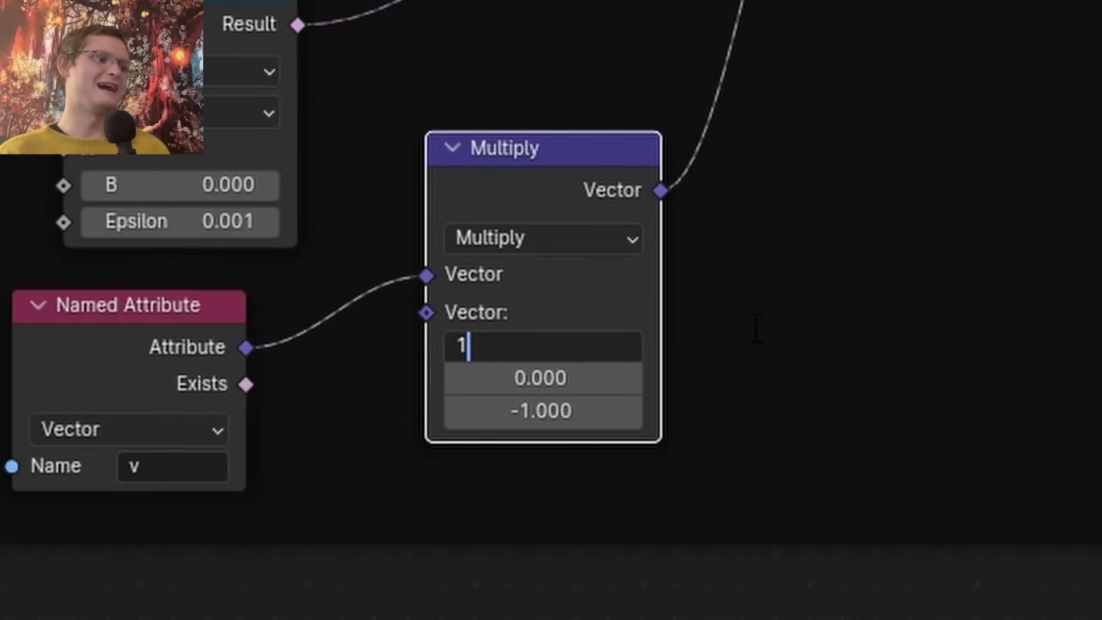
{"action": "key", "text": "Return"}
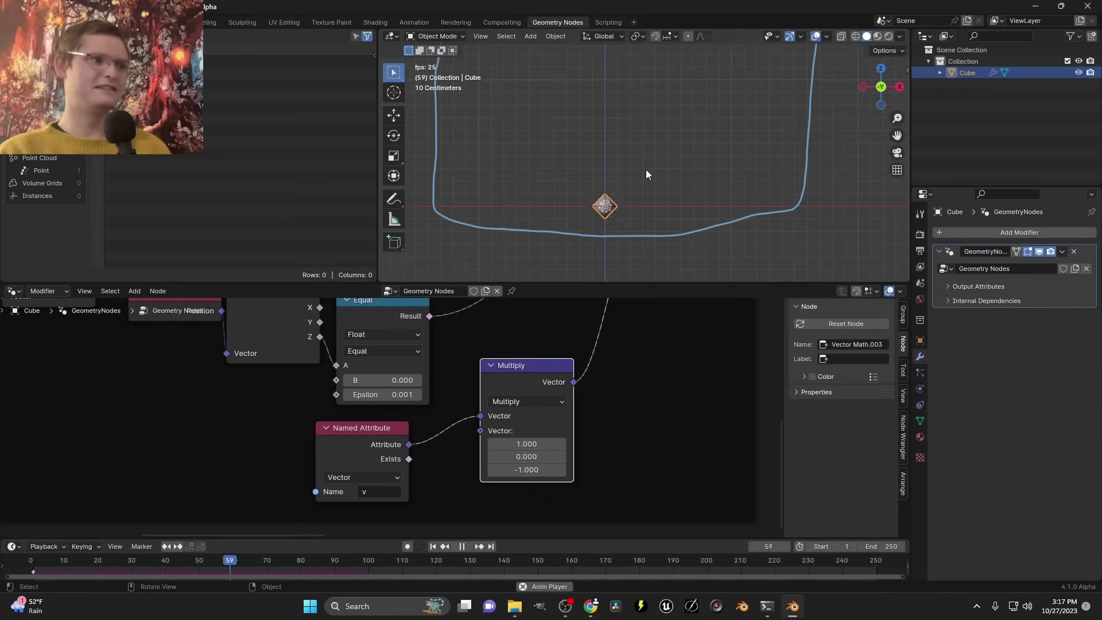
Replay the simulation from the first frame to check the bounce, and sketch then erase an upward annotation stroke above the floor
{"action": "key", "text": "shift+Left"}
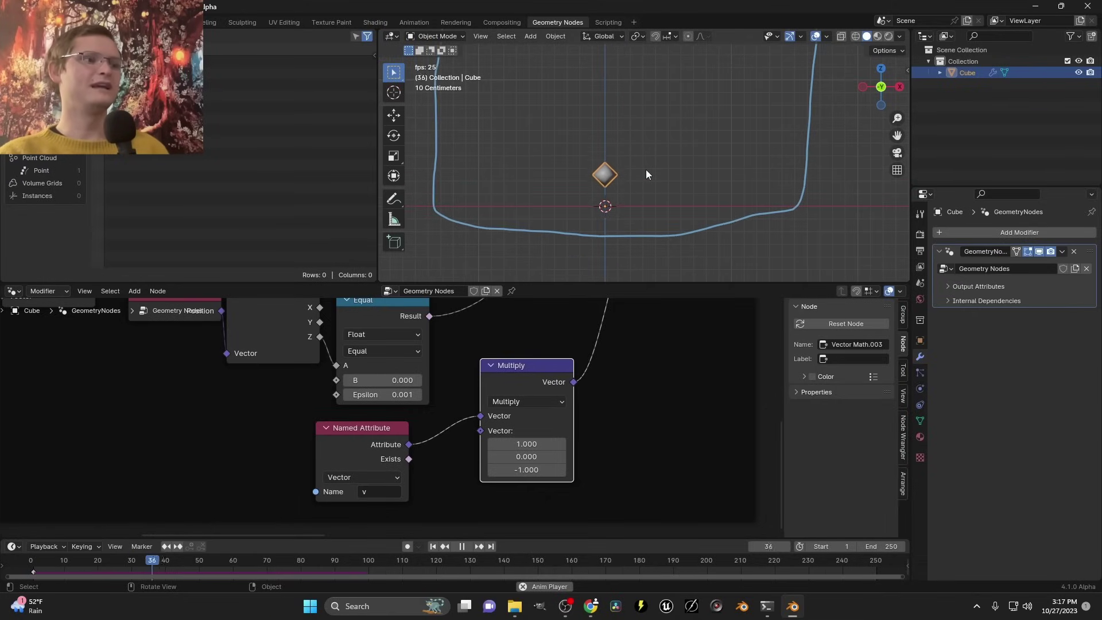
{"action": "key", "text": "Escape"}
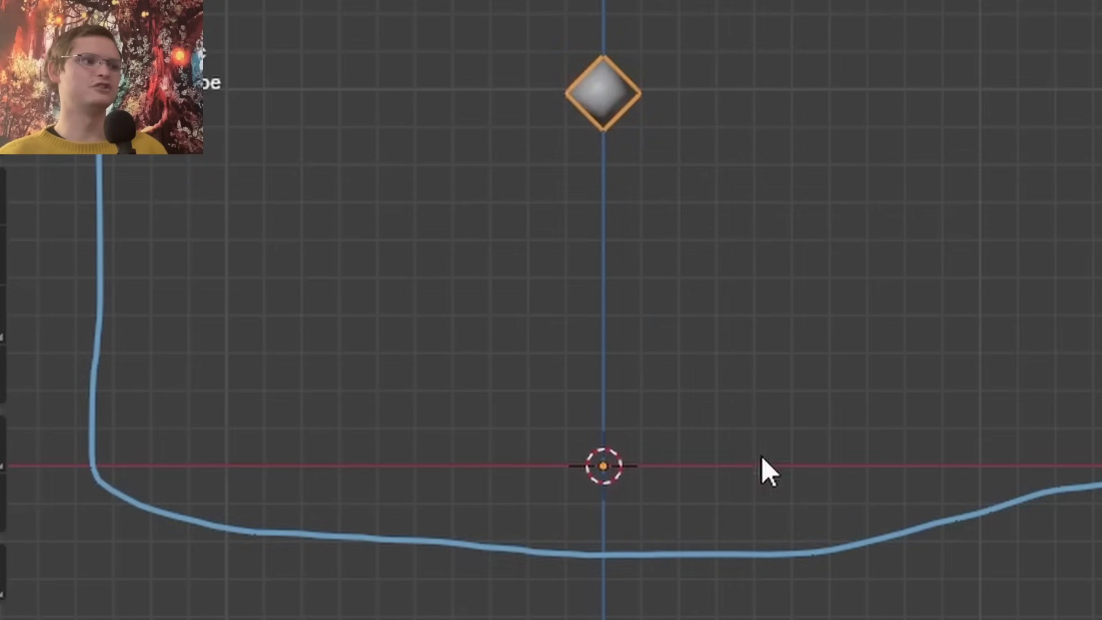
{"action": "mouse_move", "coordinate": [658, 203]}
{"action": "left_mouse_down"}
{"action": "mouse_move", "coordinate": [655, 112]}
{"action": "mouse_move", "coordinate": [639, 99]}
{"action": "mouse_move", "coordinate": [648, 81]}
{"action": "left_mouse_up"}
{"action": "mouse_move", "coordinate": [821, 418]}
{"action": "left_mouse_down", "text": "ctrl"}
{"action": "mouse_move", "coordinate": [763, 406]}
{"action": "mouse_move", "coordinate": [728, 86]}
{"action": "left_mouse_up", "text": "ctrl"}
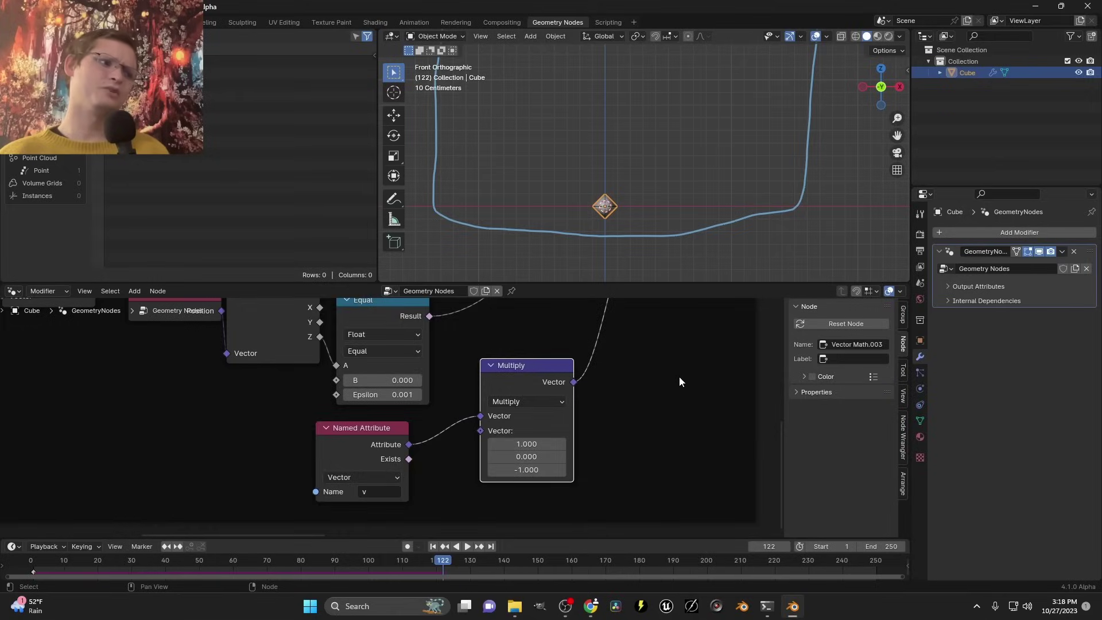
Annotate two point positions near the floor with a downward and an upward arrow beside the cube, and erase the sketch
{"action": "scroll", "coordinate": [680, 379], "scroll_direction": "down", "scroll_amount": 5}
{"action": "middle_click_drag", "start_coordinate": [696, 420], "coordinate": [468, 437]}
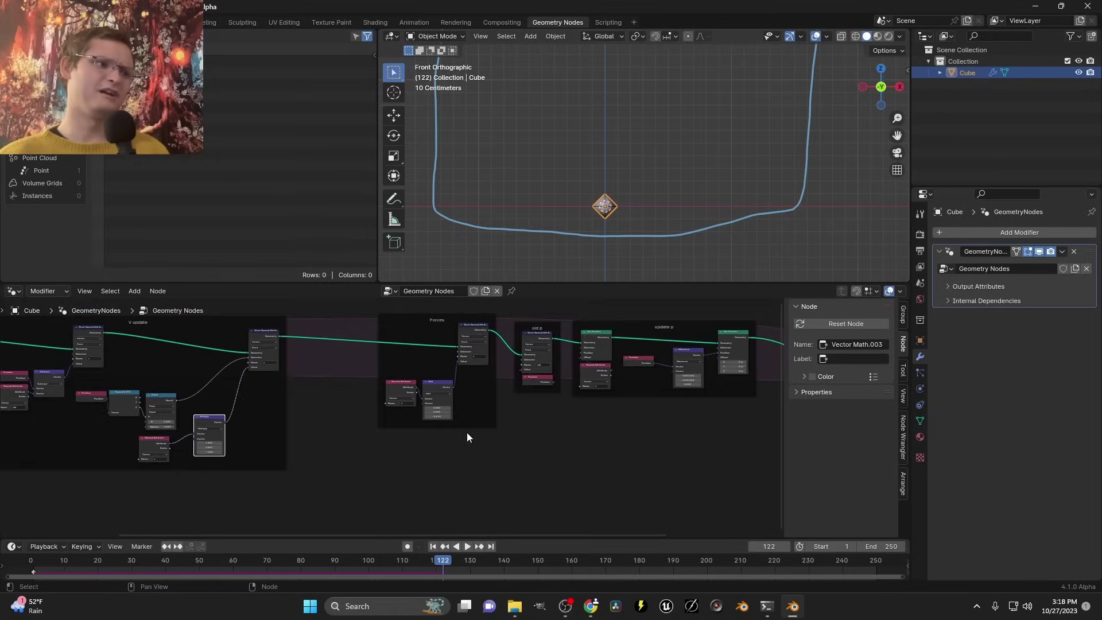
{"action": "scroll", "coordinate": [586, 212], "scroll_direction": "up", "scroll_amount": 4}
{"action": "middle_click_drag", "start_coordinate": [576, 244], "coordinate": [570, 205], "text": "shift"}
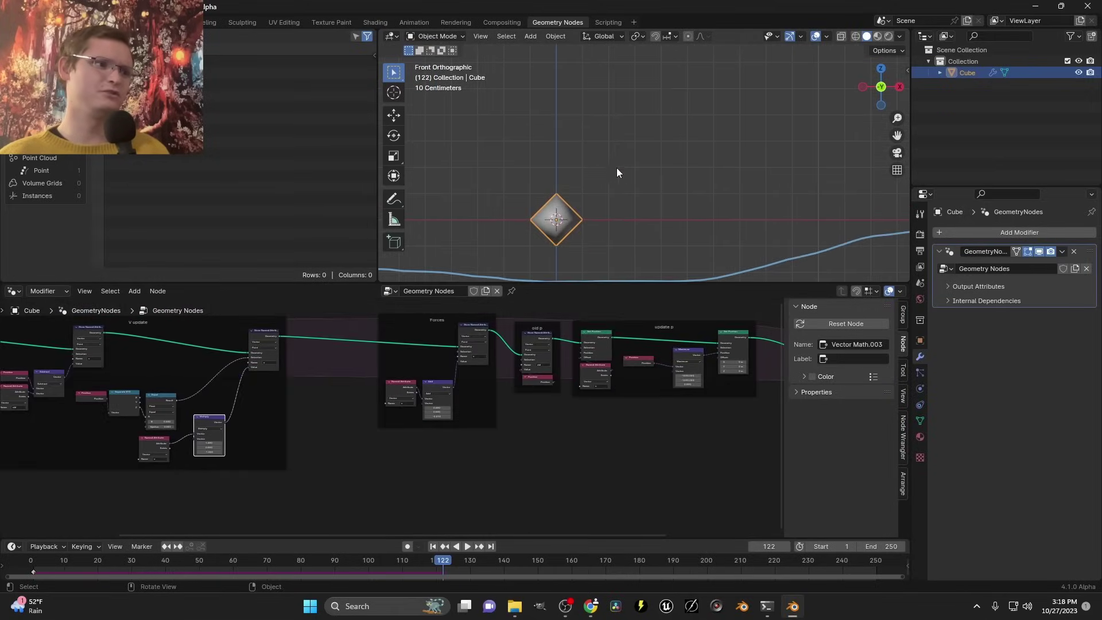
{"action": "key", "text": "d"}
{"action": "left_click_drag", "start_coordinate": [607, 163], "coordinate": [610, 165]}
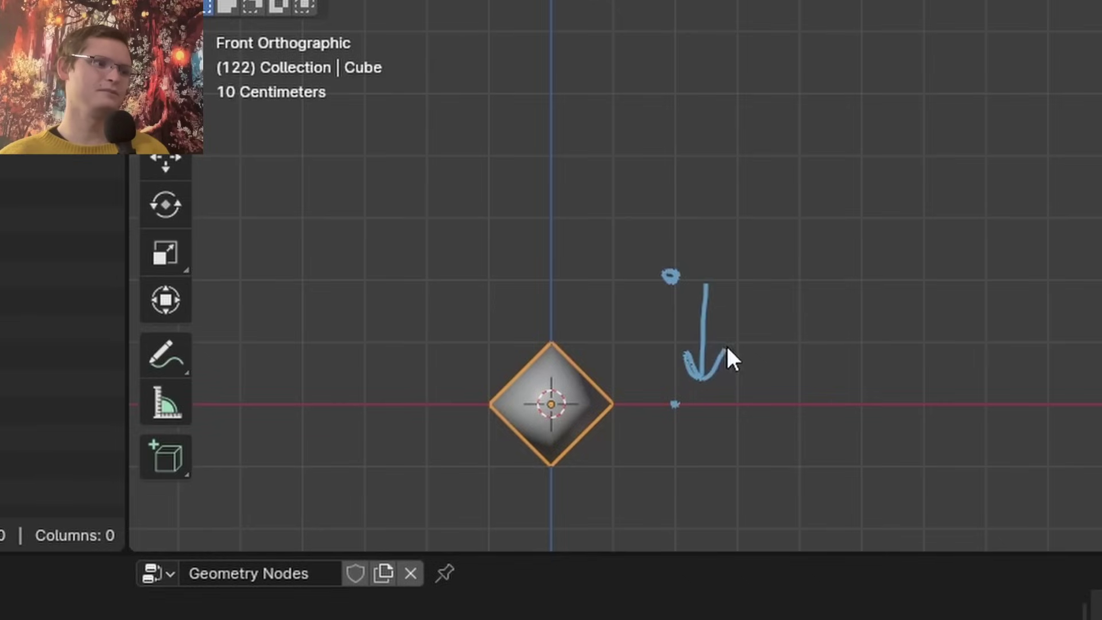
{"action": "left_click_drag", "start_coordinate": [714, 179], "coordinate": [718, 191]}
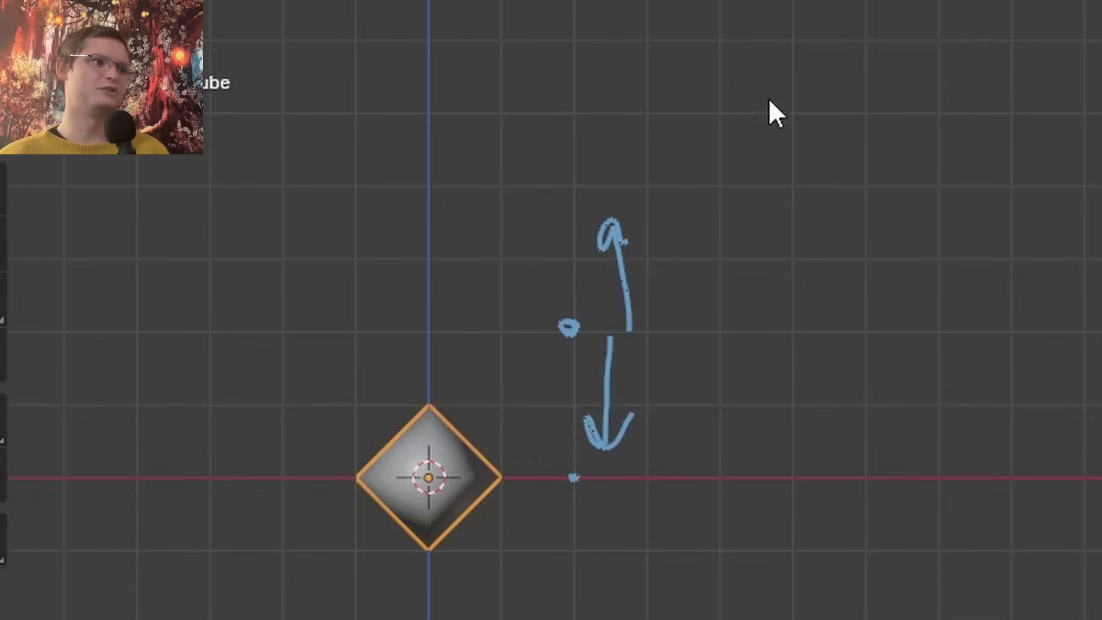
{"action": "left_click_drag", "start_coordinate": [771, 70], "coordinate": [774, 58]}
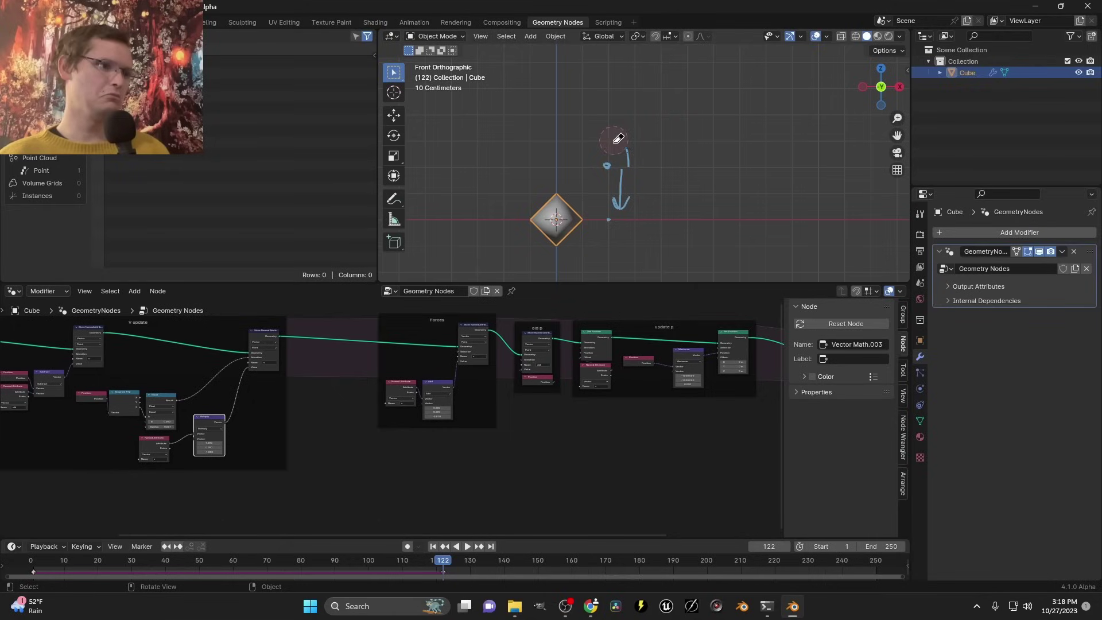
Set the Z component of the Multiply node's second vector to -0.5 in the V update frame
{"action": "scroll", "coordinate": [329, 427], "scroll_direction": "down", "scroll_amount": 5}
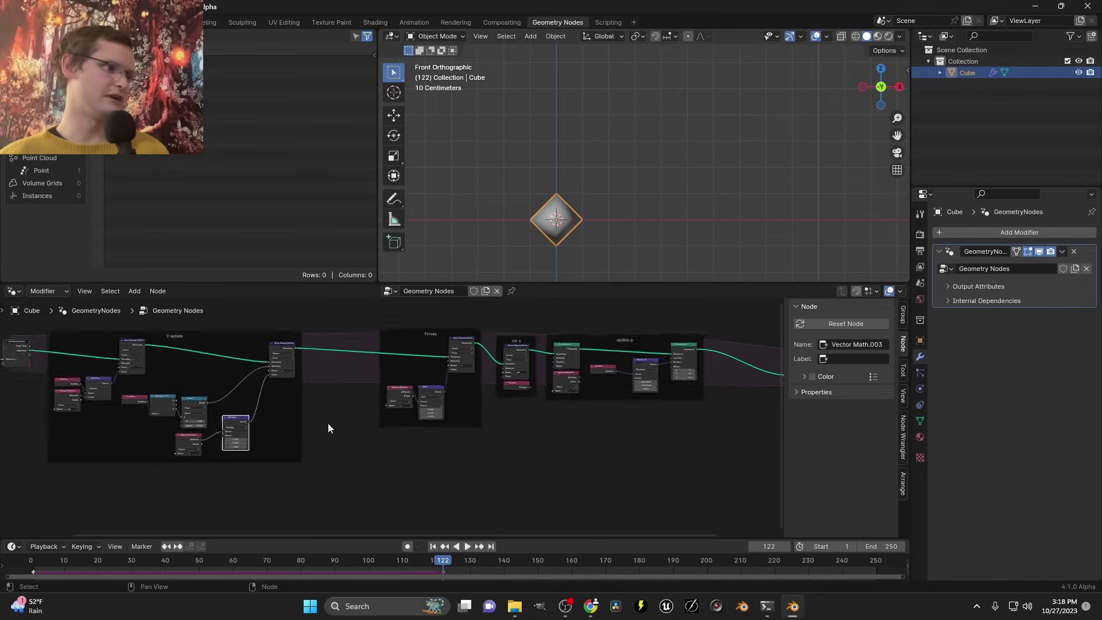
{"action": "middle_click_drag", "start_coordinate": [292, 433], "coordinate": [460, 433]}
{"action": "scroll", "coordinate": [566, 272], "scroll_direction": "down", "scroll_amount": 4}
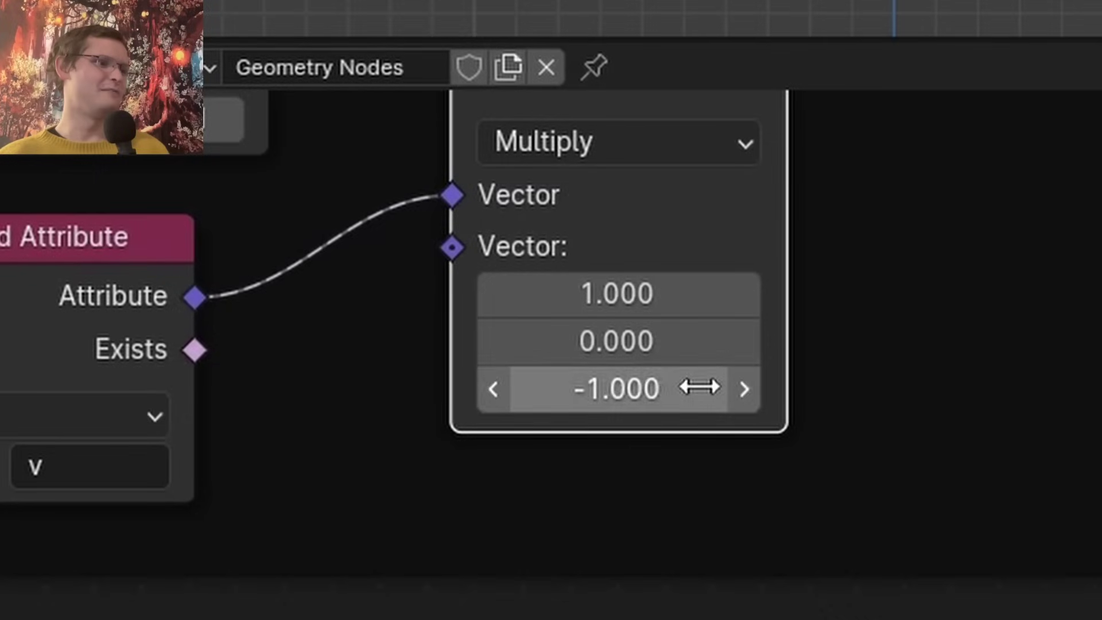
{"action": "left_click", "coordinate": [701, 386]}
{"action": "left_click", "coordinate": [704, 389]}
{"action": "key", "text": "BackSpace"}
{"action": "key", "text": "BackSpace"}
{"action": "key", "text": "BackSpace"}
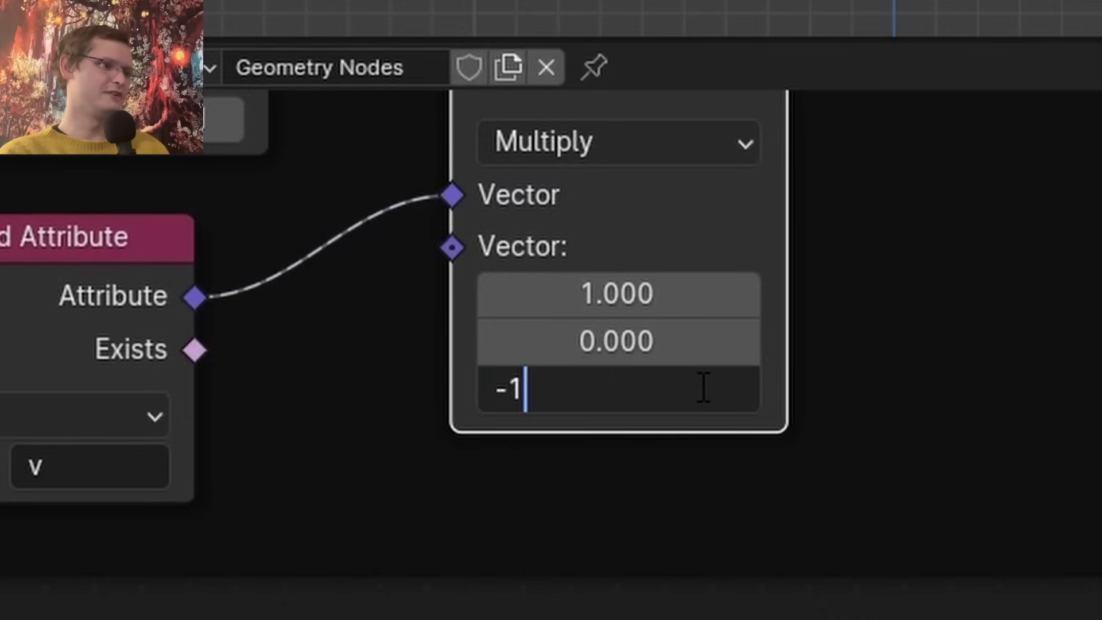
{"action": "type", "text": ".5"}
{"action": "key", "text": "Return"}
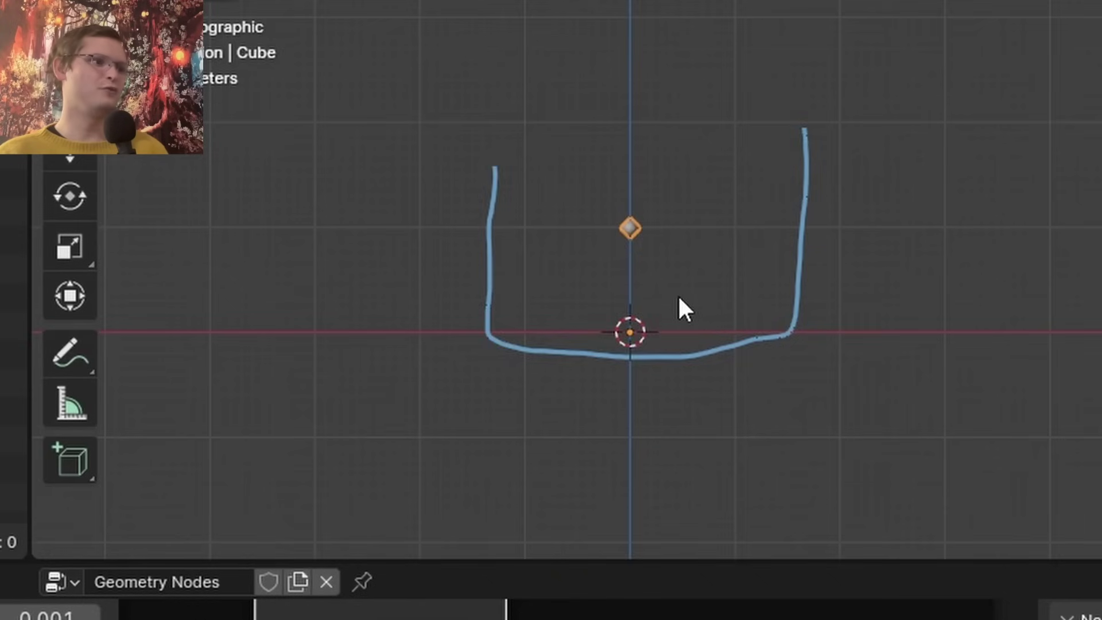
Insert a duplicate of the update p frame's Maximum node directly after it, switched to Minimum with the vector 1, 0, 1000
{"action": "scroll", "coordinate": [637, 174], "scroll_direction": "up", "scroll_amount": 3}
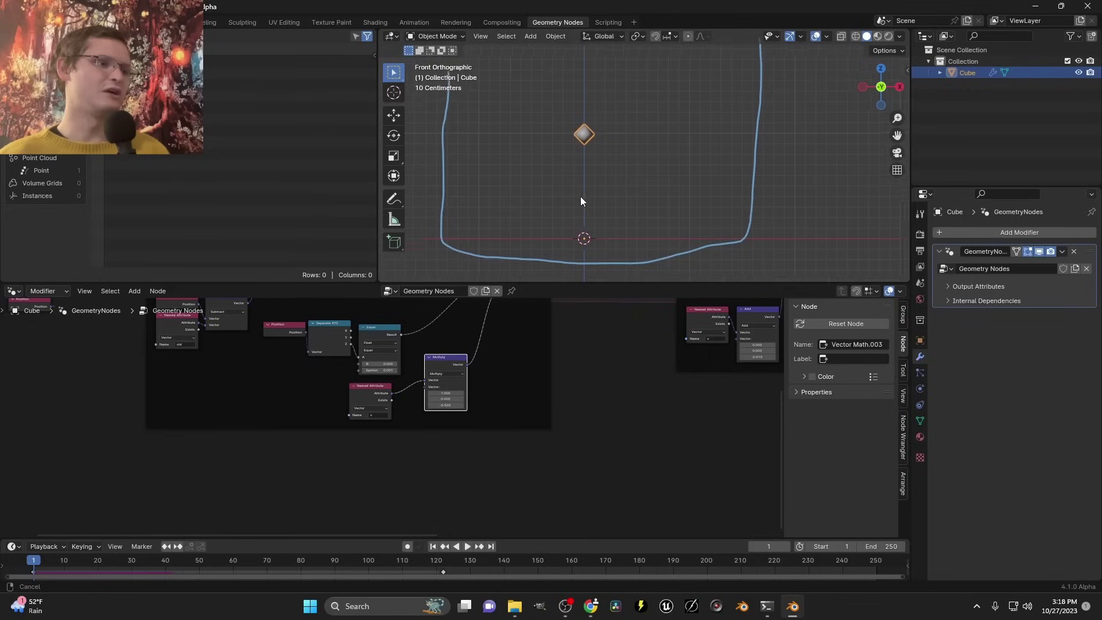
{"action": "middle_click_drag", "start_coordinate": [532, 347], "coordinate": [652, 380], "text": "shift"}
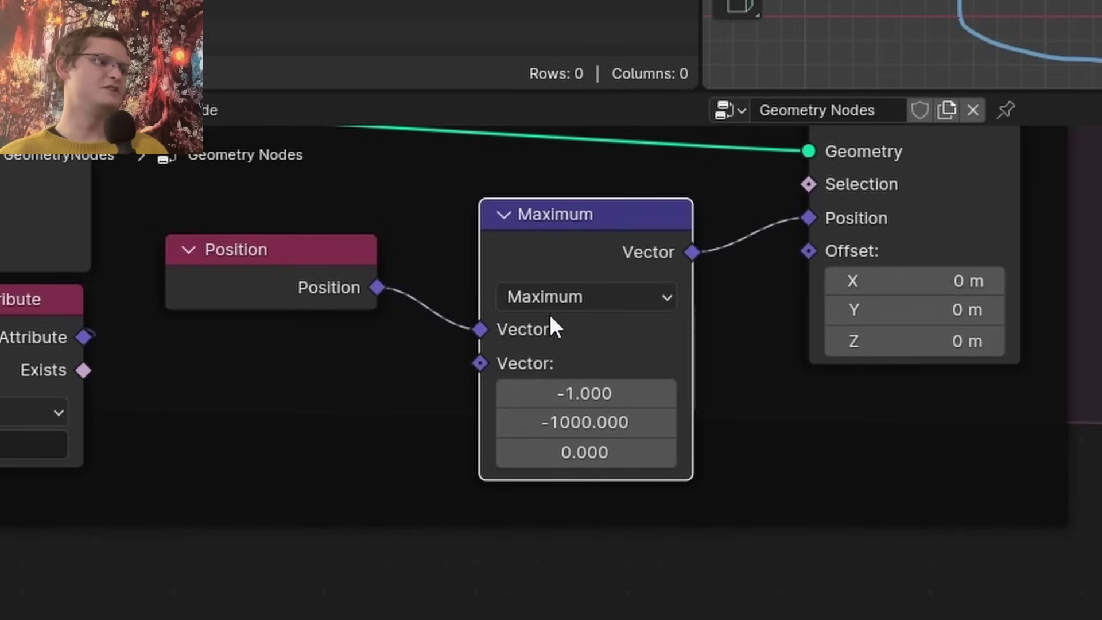
{"action": "left_click_drag", "start_coordinate": [561, 229], "coordinate": [525, 228]}
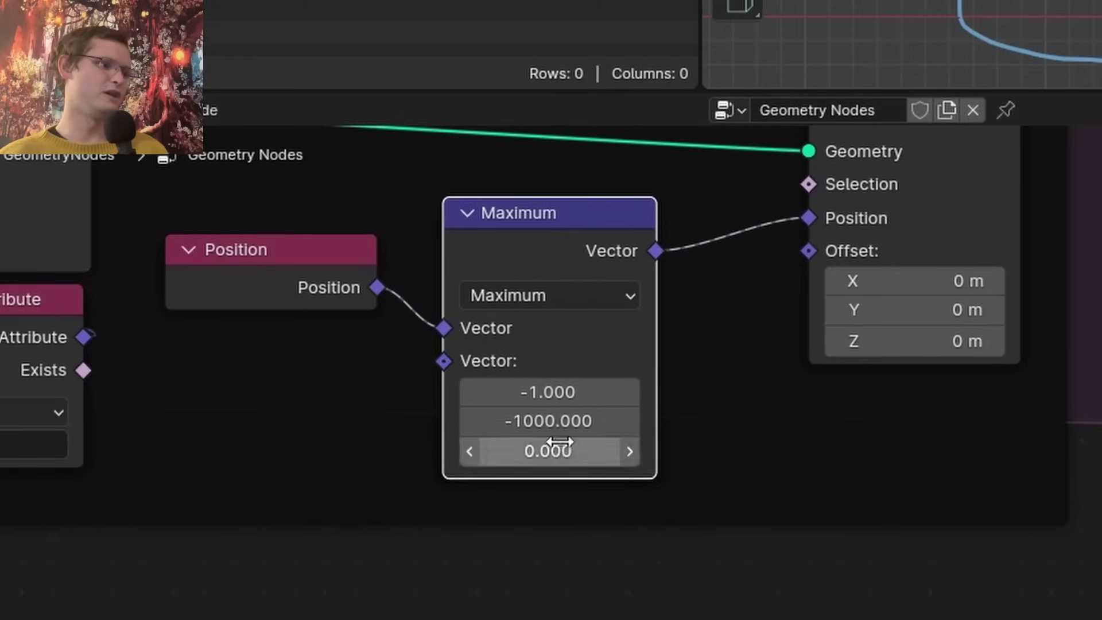
{"action": "key", "text": "shift+d"}
{"action": "left_click", "coordinate": [872, 232]}
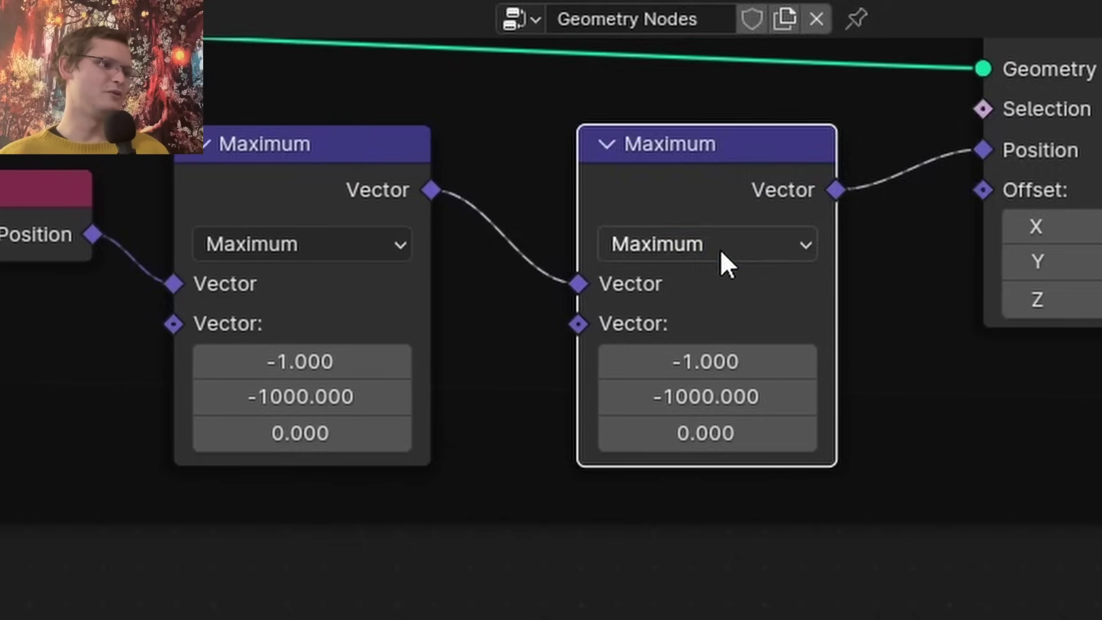
{"action": "left_click", "coordinate": [891, 295]}
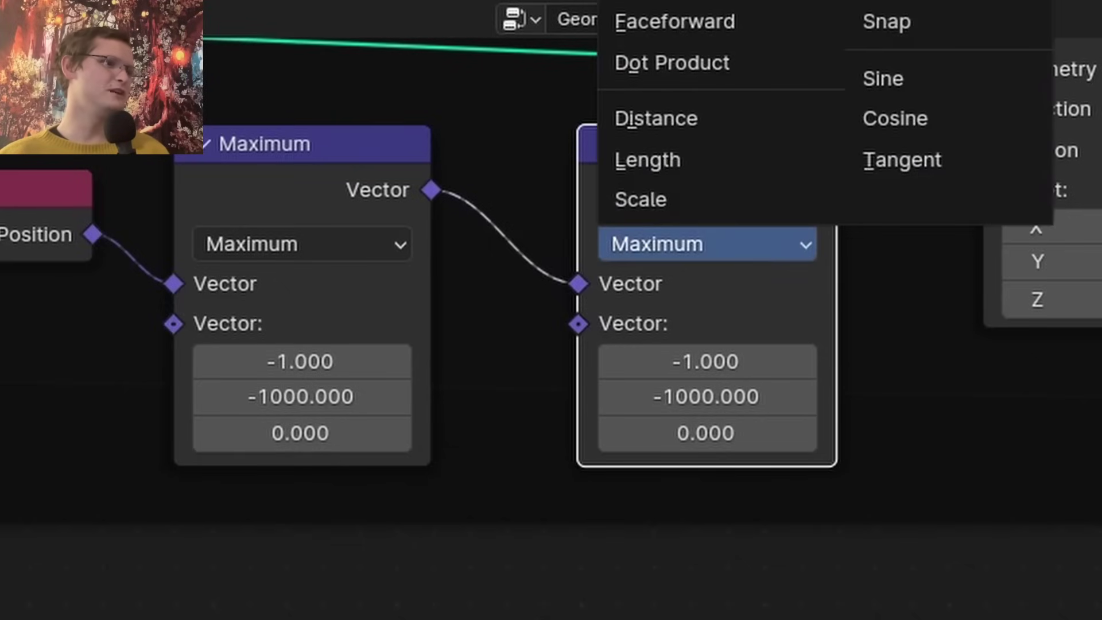
{"action": "left_click", "coordinate": [887, 1]}
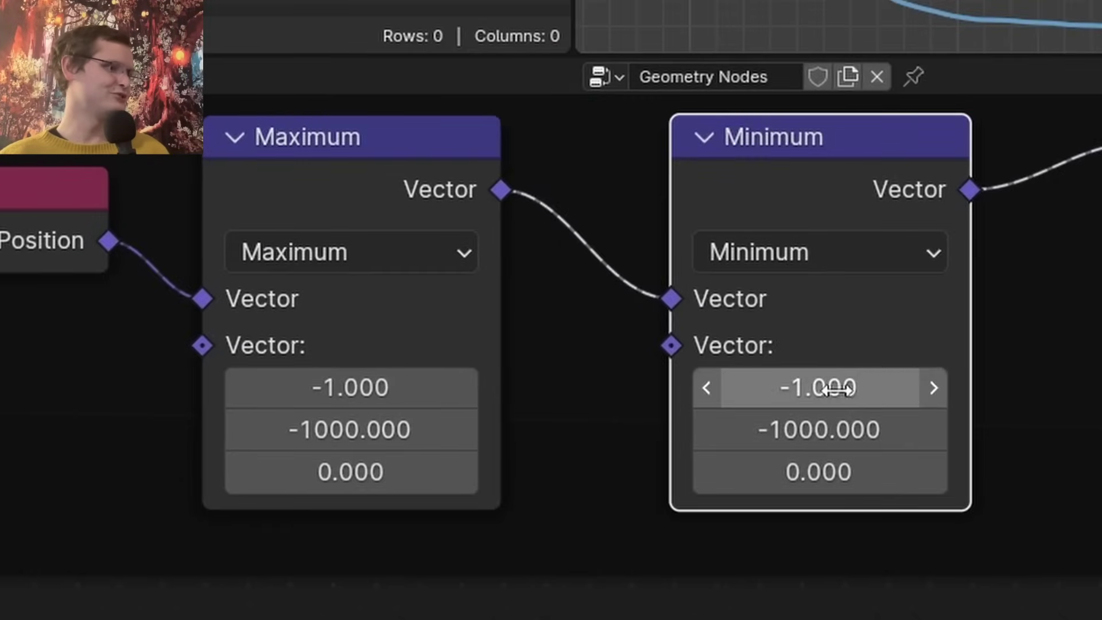
{"action": "left_click", "coordinate": [804, 391]}
{"action": "type", "text": "1"}
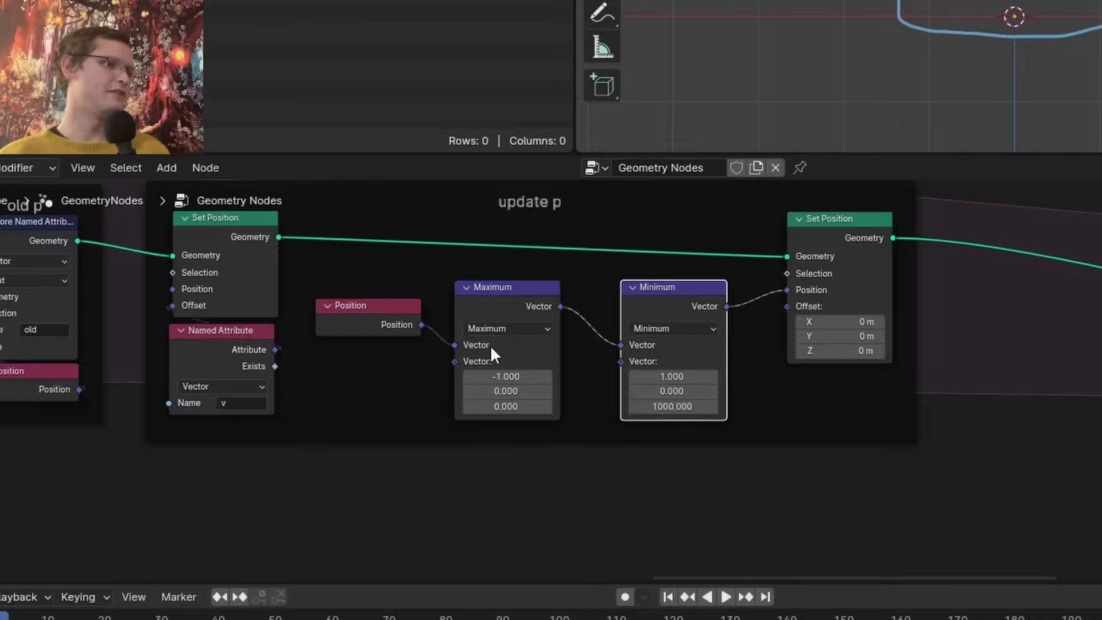
Open the X position of the Points node ahead of the simulation zone for editing
{"action": "scroll", "coordinate": [490, 345], "scroll_direction": "down", "scroll_amount": 3}
{"action": "middle_click_drag", "start_coordinate": [365, 340], "coordinate": [878, 344]}
{"action": "middle_click_drag", "start_coordinate": [349, 367], "coordinate": [879, 374]}
{"action": "middle_click_drag", "start_coordinate": [350, 372], "coordinate": [894, 340]}
{"action": "scroll", "coordinate": [473, 343], "scroll_direction": "up", "scroll_amount": 2}
{"action": "middle_click_drag", "start_coordinate": [324, 325], "coordinate": [642, 378]}
{"action": "scroll", "coordinate": [643, 378], "scroll_direction": "up", "scroll_amount": 6}
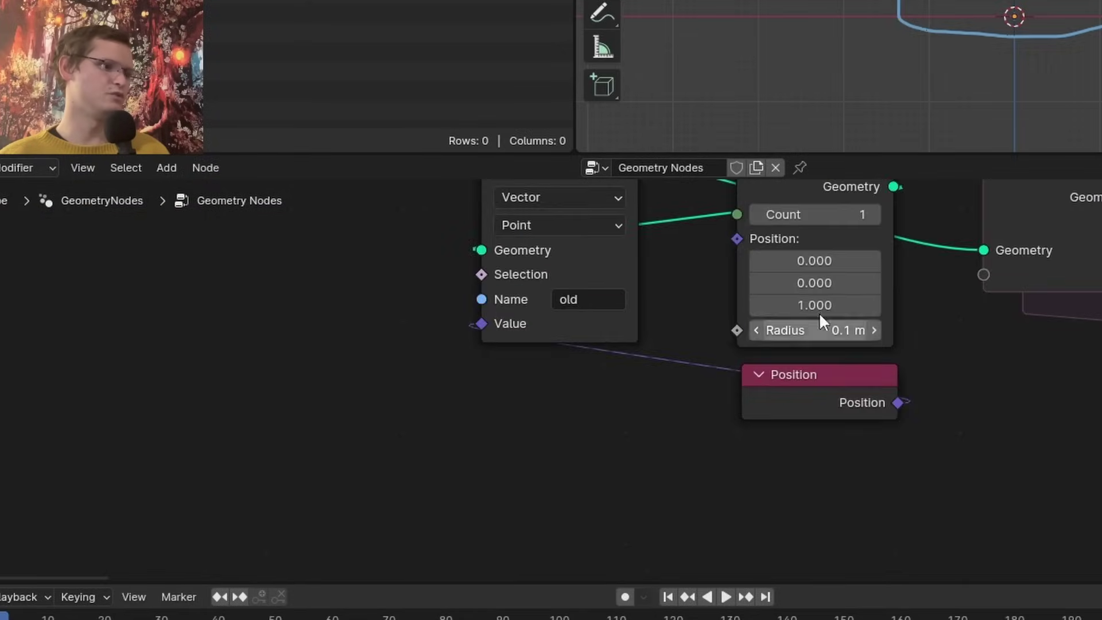
{"action": "middle_click_drag", "start_coordinate": [819, 313], "coordinate": [552, 418]}
{"action": "left_click", "coordinate": [560, 371]}
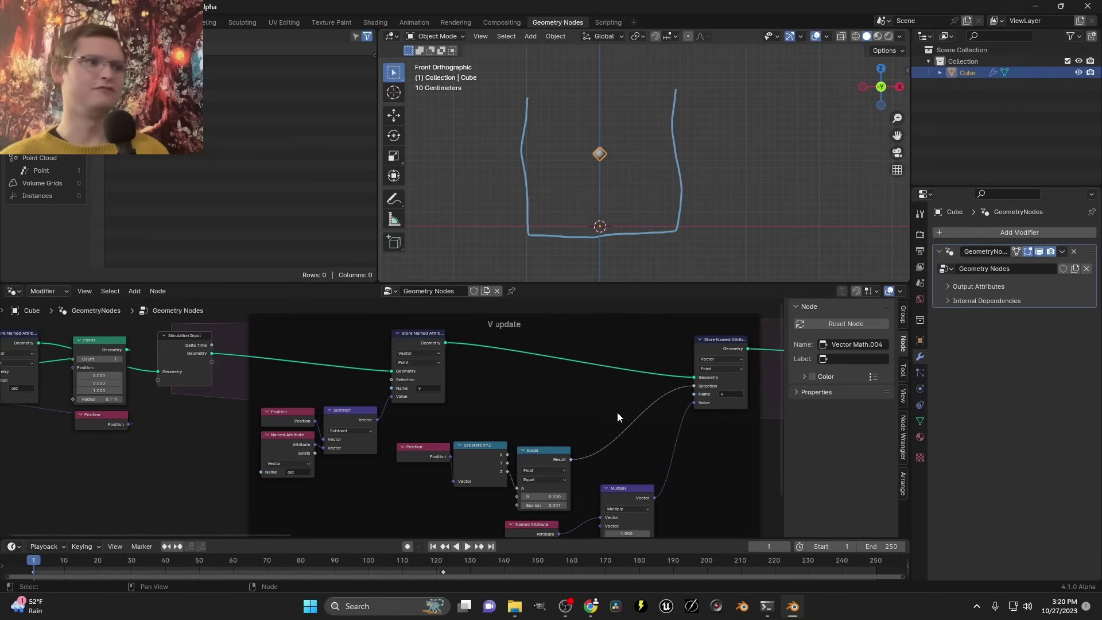
Annotate an arrow striking the left wall, its rebound arrow and a separate downward arrow in the front view
{"action": "scroll", "coordinate": [546, 149], "scroll_direction": "up", "scroll_amount": 6}
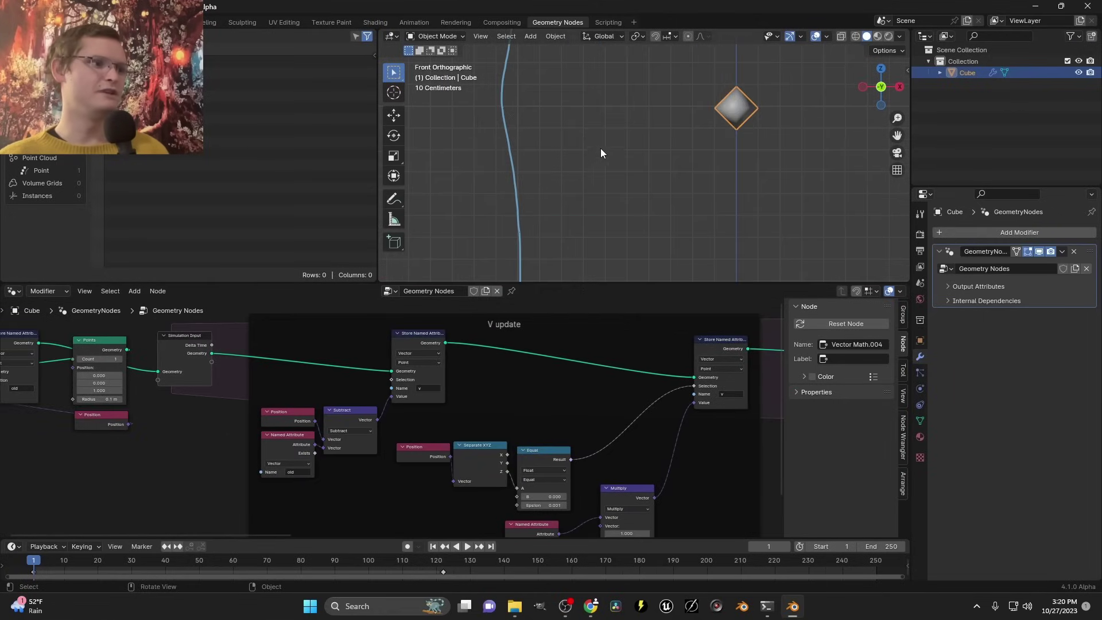
{"action": "left_click_drag", "start_coordinate": [591, 136], "coordinate": [512, 170]}
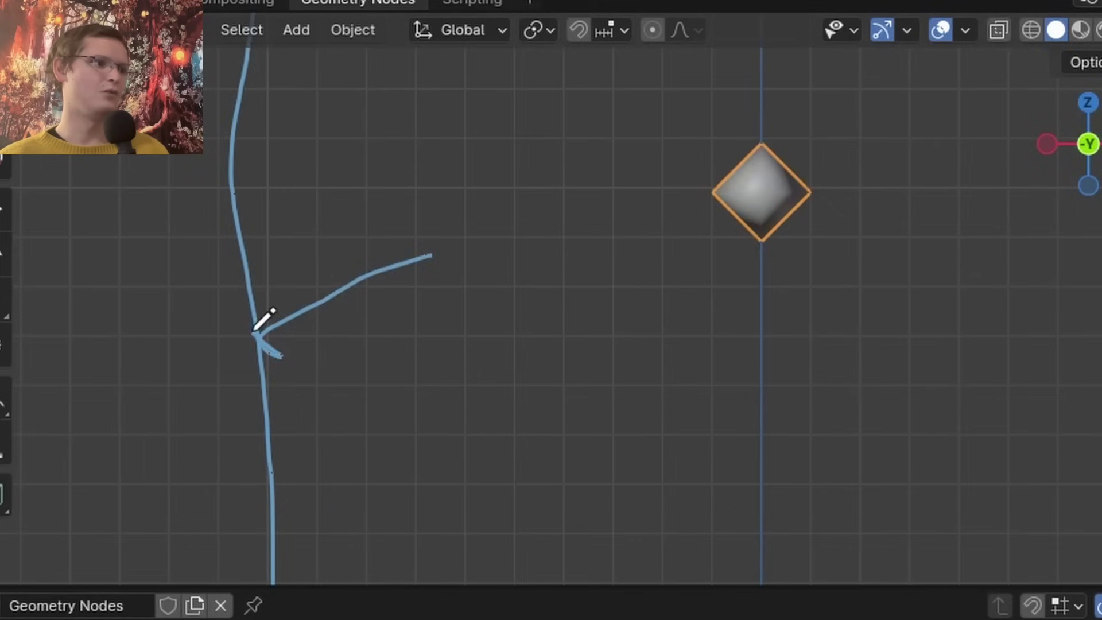
{"action": "left_click_drag", "start_coordinate": [317, 381], "coordinate": [439, 435]}
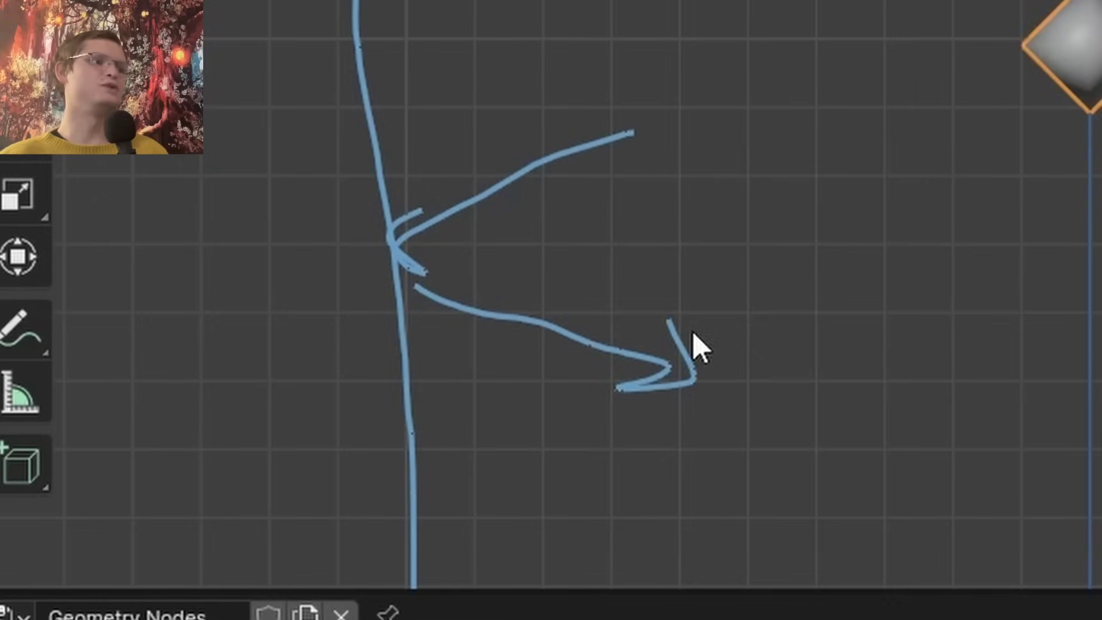
{"action": "mouse_move", "coordinate": [716, 98]}
{"action": "left_mouse_down"}
{"action": "mouse_move", "coordinate": [729, 251]}
{"action": "mouse_move", "coordinate": [716, 316]}
{"action": "left_mouse_up"}
{"action": "left_click_drag", "start_coordinate": [681, 249], "coordinate": [718, 320]}
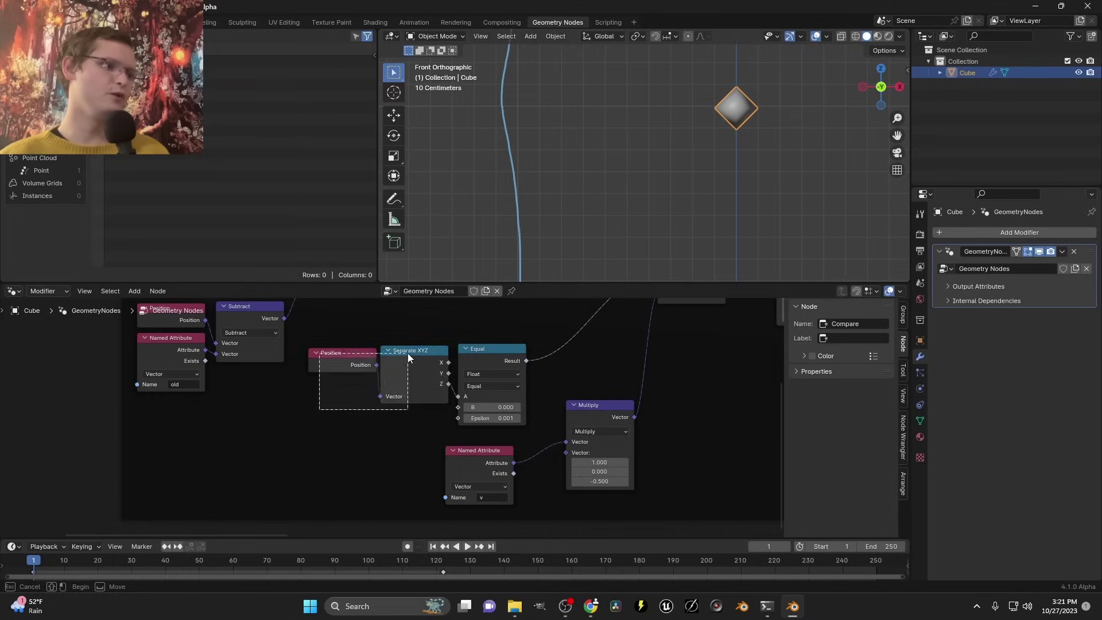
Move the Position and Separate XYZ nodes aside and add a Math node set to Absolute, fed by the X position
{"action": "left_click_drag", "start_coordinate": [407, 354], "coordinate": [409, 355]}
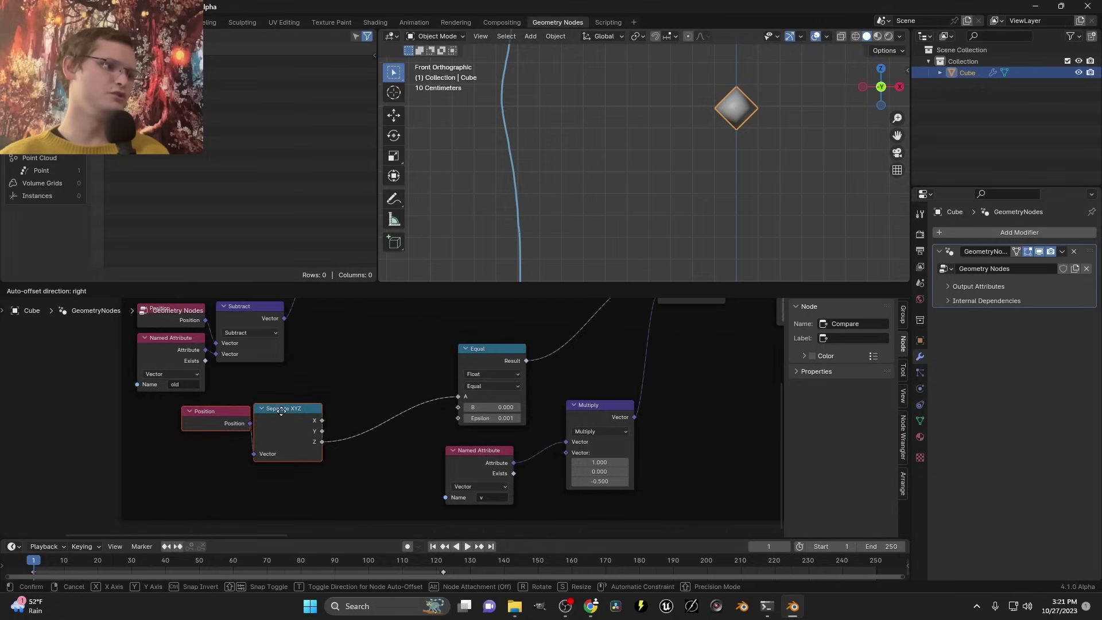
{"action": "scroll", "coordinate": [364, 394], "scroll_direction": "up", "scroll_amount": 4}
{"action": "key", "text": "shift+a"}
{"action": "mouse_move", "coordinate": [358, 368]}
{"action": "type", "text": "add"}
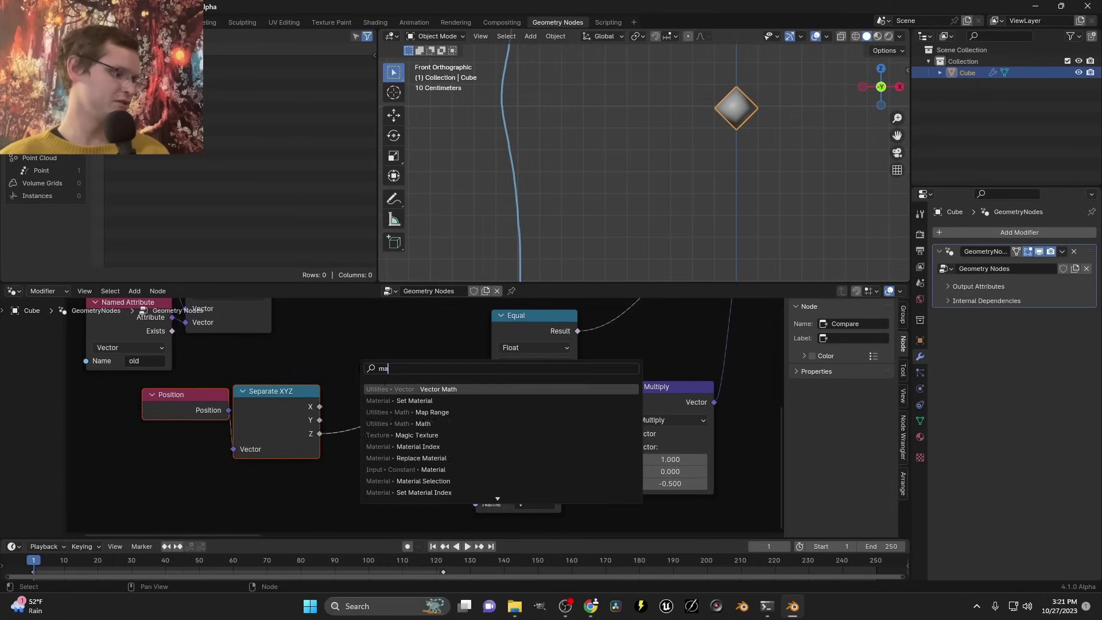
{"action": "key", "text": "Return"}
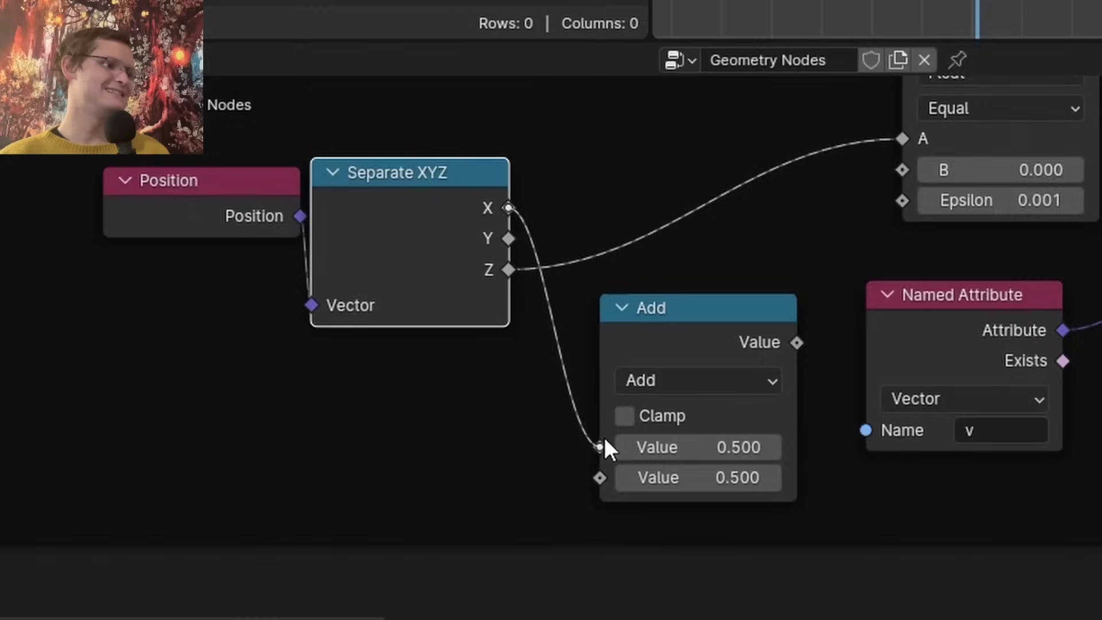
{"action": "left_click", "coordinate": [680, 380]}
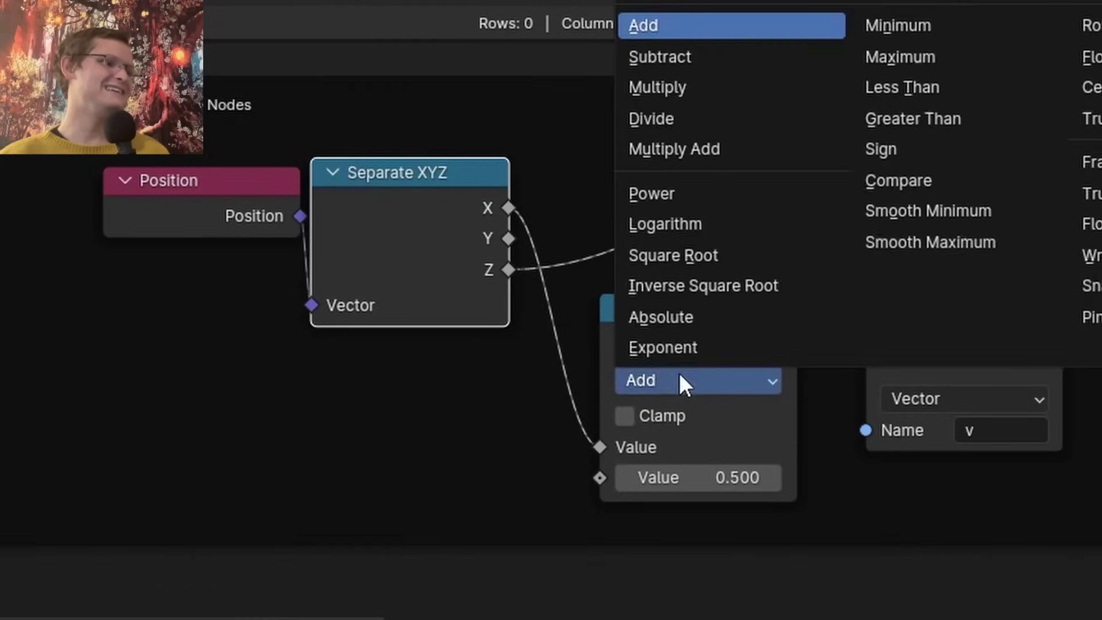
{"action": "left_click", "coordinate": [677, 315]}
Feed the Absolute value into a Greater Than or Equal compare node with B set to 1
{"action": "left_click_drag", "start_coordinate": [684, 329], "coordinate": [443, 378]}
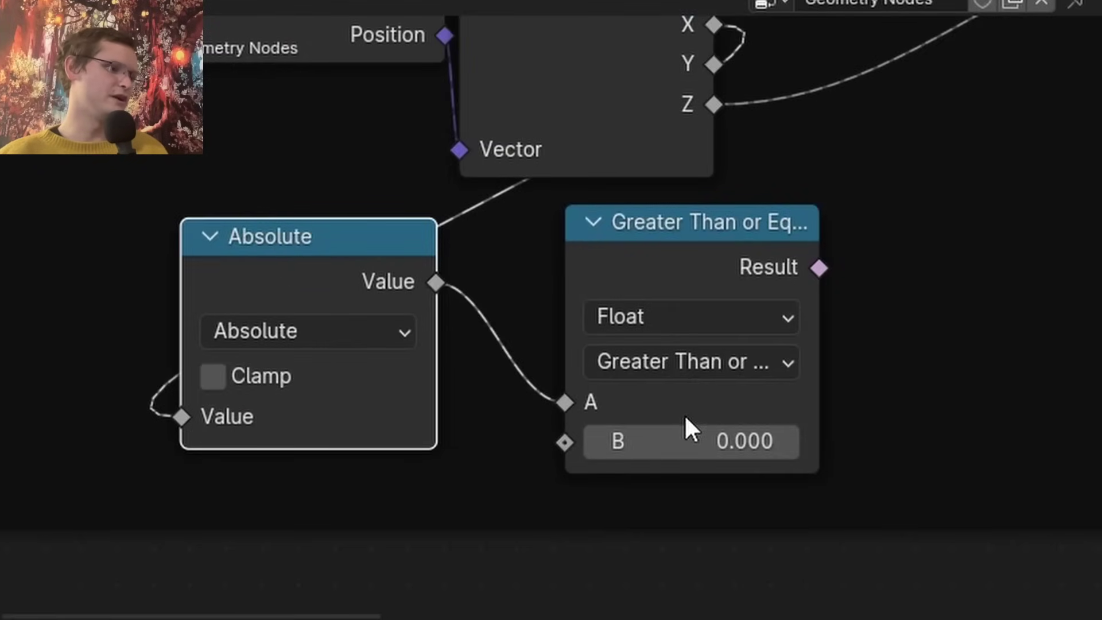
{"action": "left_click", "coordinate": [718, 445]}
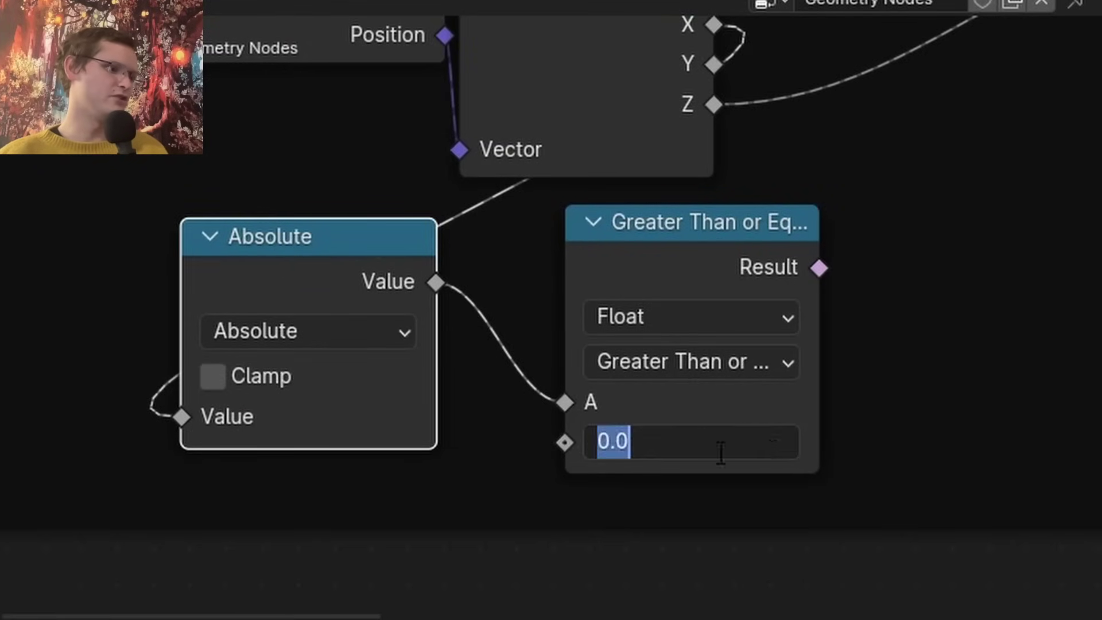
{"action": "type", "text": "1"}
{"action": "key", "text": "Return"}
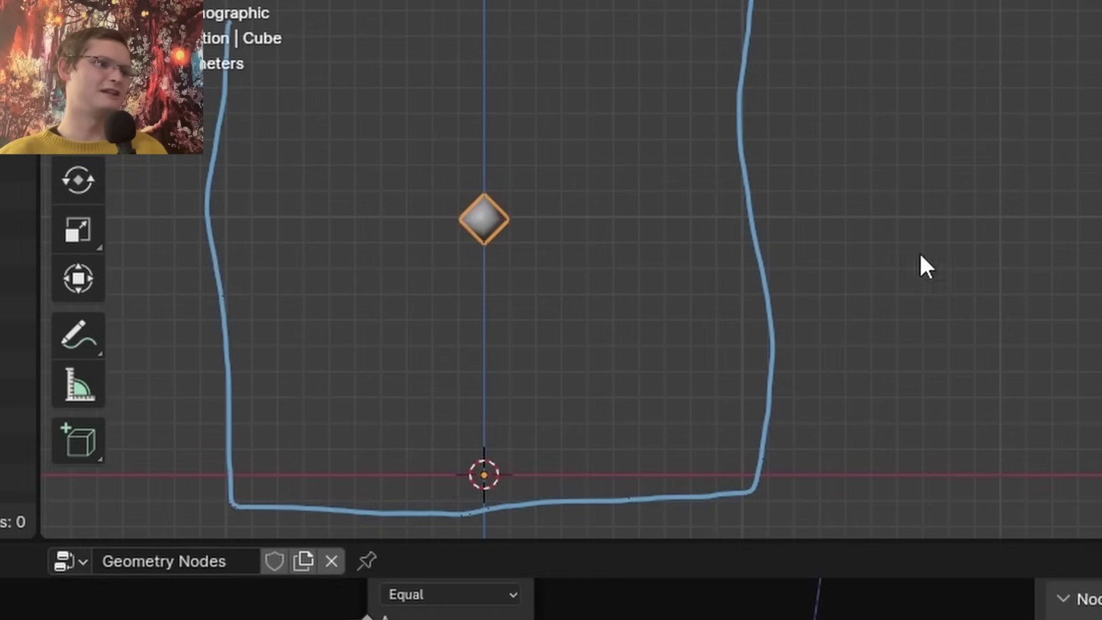
Annotate a horizontal arrow crossing both side walls, with short marks outside each wall, in the front view
{"action": "mouse_move", "coordinate": [914, 136]}
{"action": "left_mouse_down"}
{"action": "mouse_move", "coordinate": [930, 247]}
{"action": "mouse_move", "coordinate": [940, 173]}
{"action": "mouse_move", "coordinate": [928, 248]}
{"action": "left_mouse_up"}
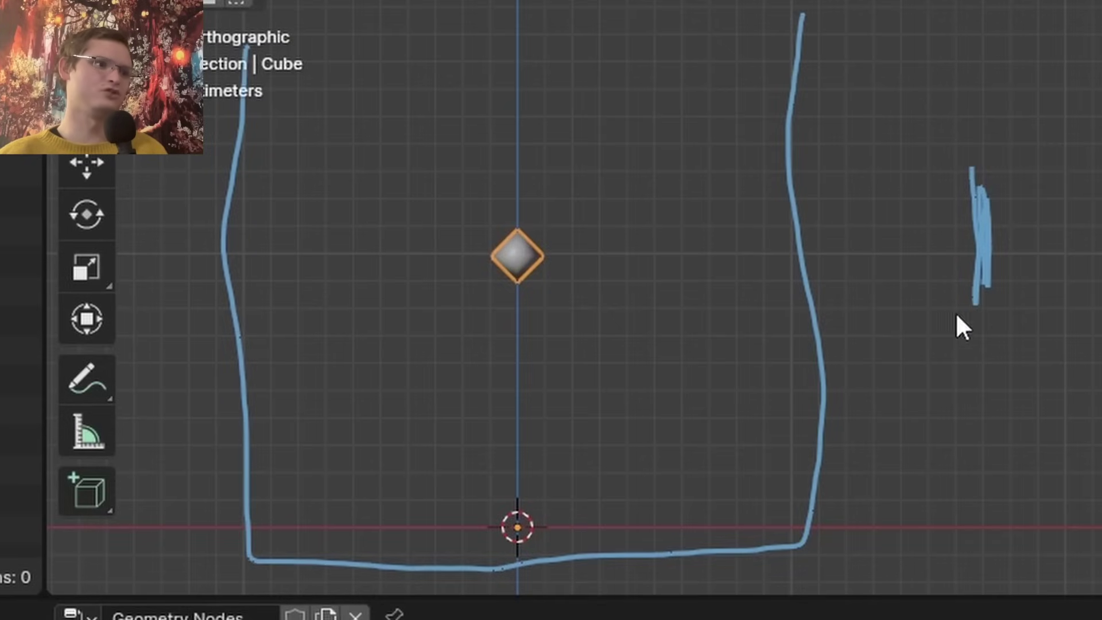
{"action": "key", "text": "ctrl+z"}
{"action": "mouse_move", "coordinate": [206, 234]}
{"action": "left_mouse_down"}
{"action": "mouse_move", "coordinate": [208, 262]}
{"action": "mouse_move", "coordinate": [926, 262]}
{"action": "mouse_move", "coordinate": [893, 239]}
{"action": "left_mouse_up"}
{"action": "left_click_drag", "start_coordinate": [974, 234], "coordinate": [965, 285]}
{"action": "left_click_drag", "start_coordinate": [976, 203], "coordinate": [992, 285]}
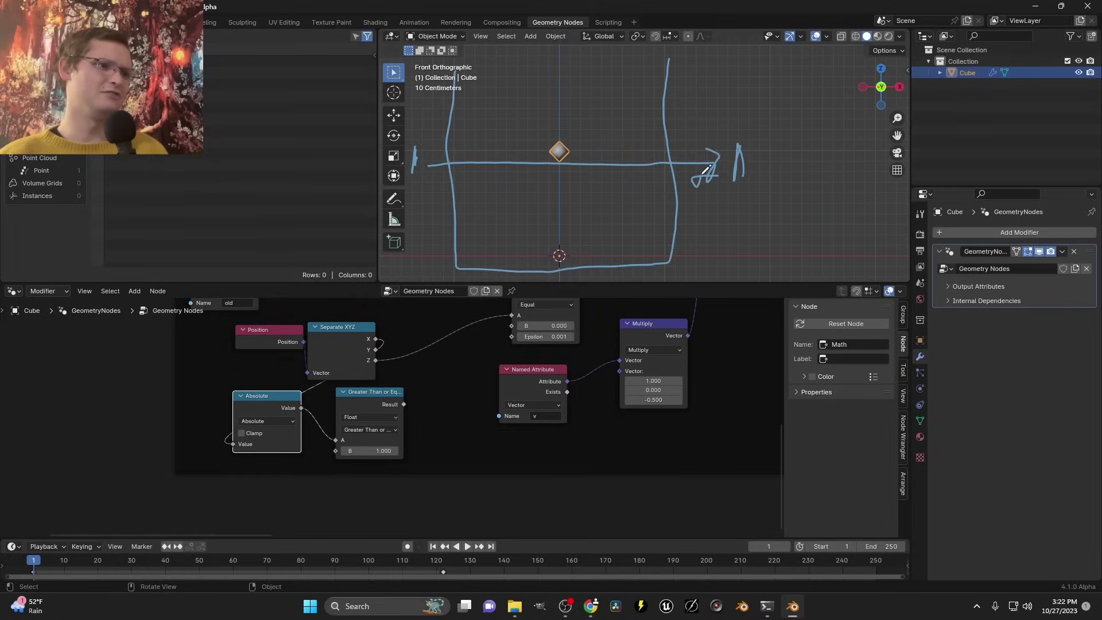
Use the Greater Than or Equal result as the second v store's Selection, and feed attribute v into a duplicate Multiply node
{"action": "middle_click_drag", "start_coordinate": [291, 480], "coordinate": [290, 483]}
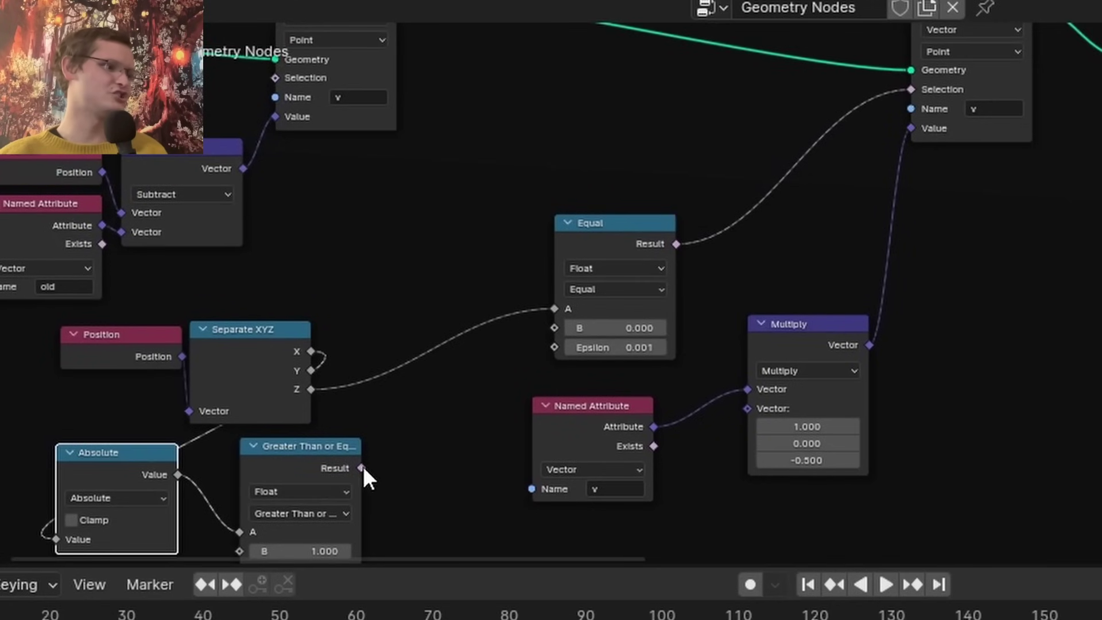
{"action": "left_click_drag", "start_coordinate": [361, 467], "coordinate": [759, 267]}
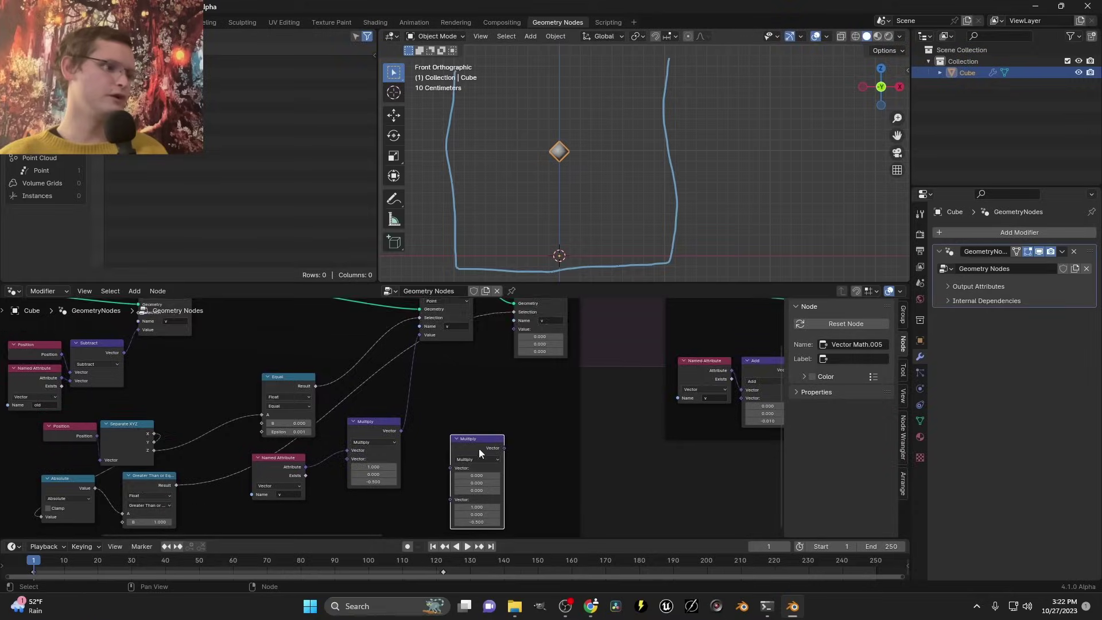
{"action": "middle_click_drag", "start_coordinate": [358, 467], "coordinate": [355, 418]}
{"action": "scroll", "coordinate": [355, 418], "scroll_direction": "up", "scroll_amount": 4}
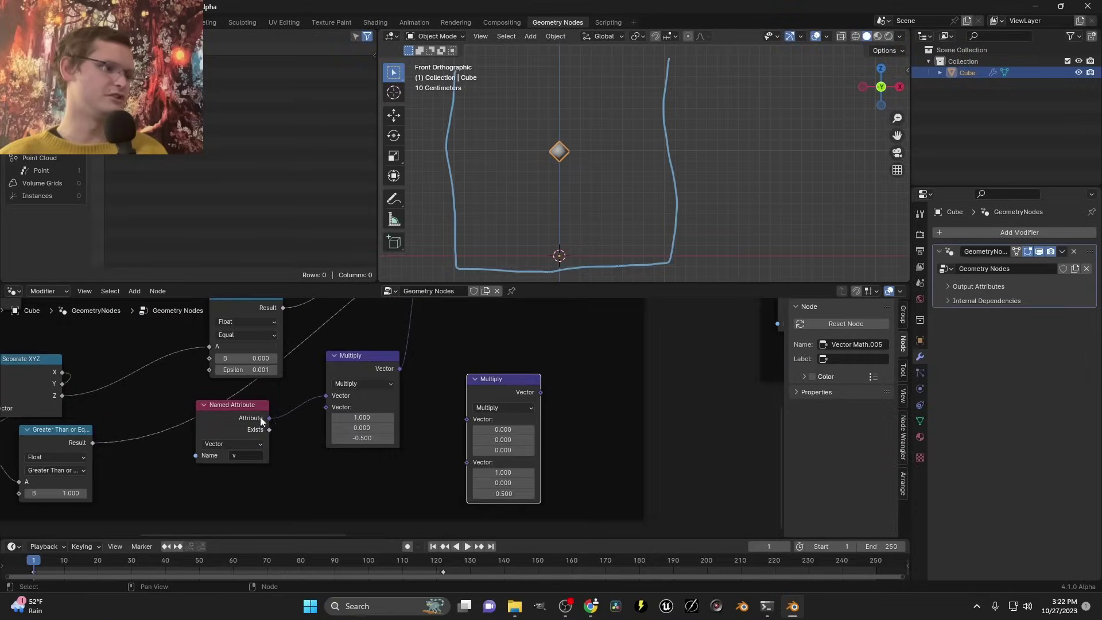
{"action": "left_click_drag", "start_coordinate": [268, 418], "coordinate": [466, 420]}
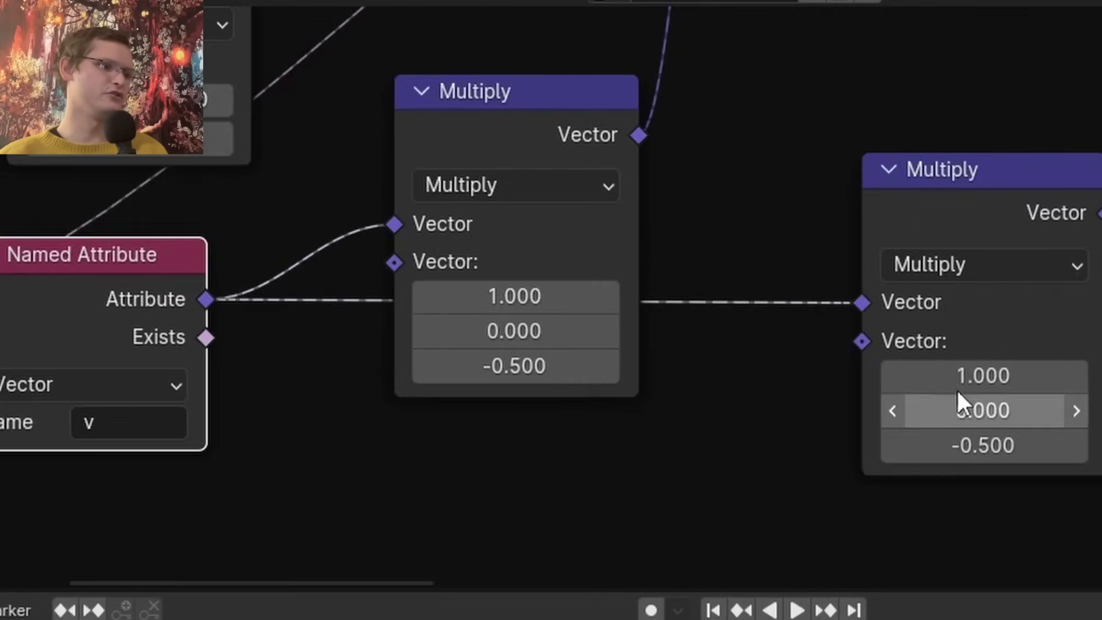
Set the duplicate Multiply node's second vector to -0.5 in X and 1 in Z
{"action": "left_click", "coordinate": [985, 370]}
{"action": "type", "text": "-."}
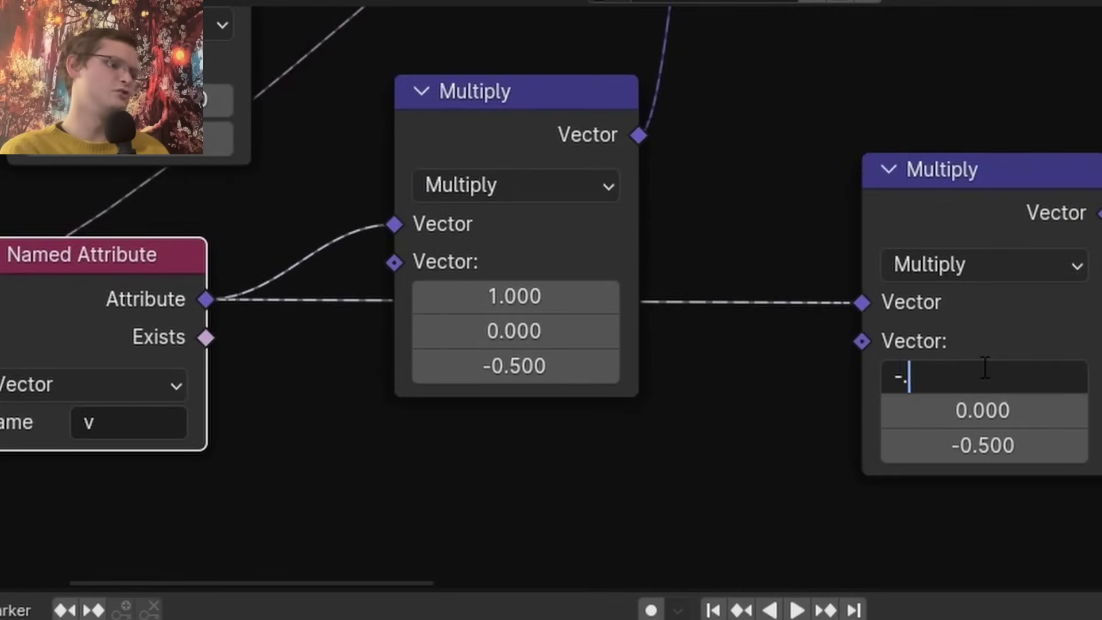
{"action": "type", "text": "5"}
{"action": "key", "text": "Return"}
{"action": "left_click", "coordinate": [983, 446]}
{"action": "type", "text": "1"}
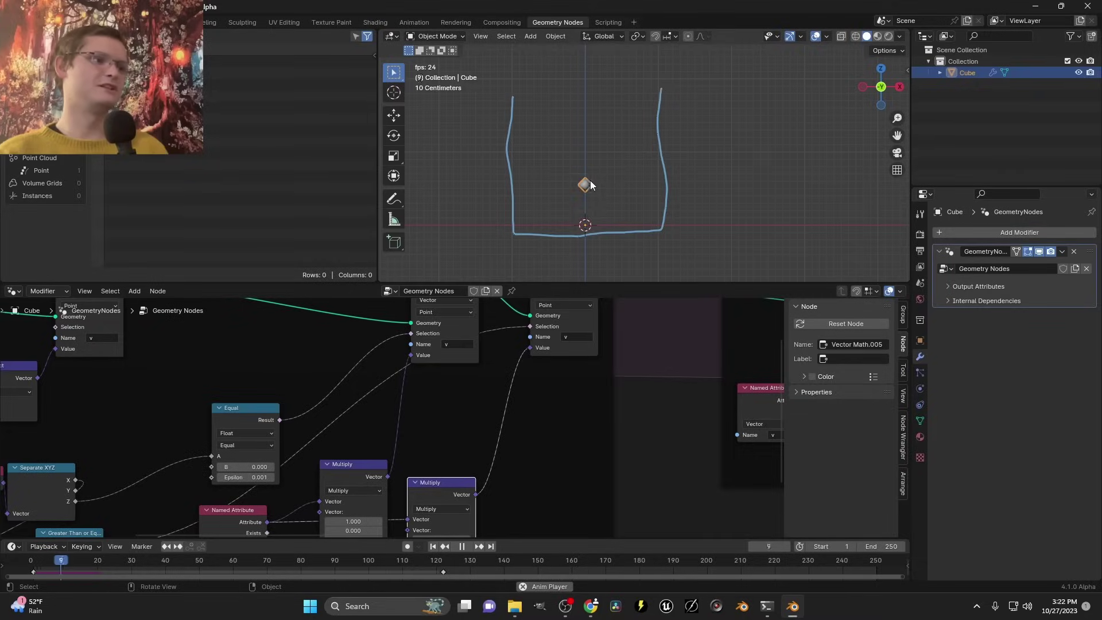
Insert a third Store Named Attribute node for v after the bounce nodes, with an X value of 0.1
{"action": "key", "text": "Escape"}
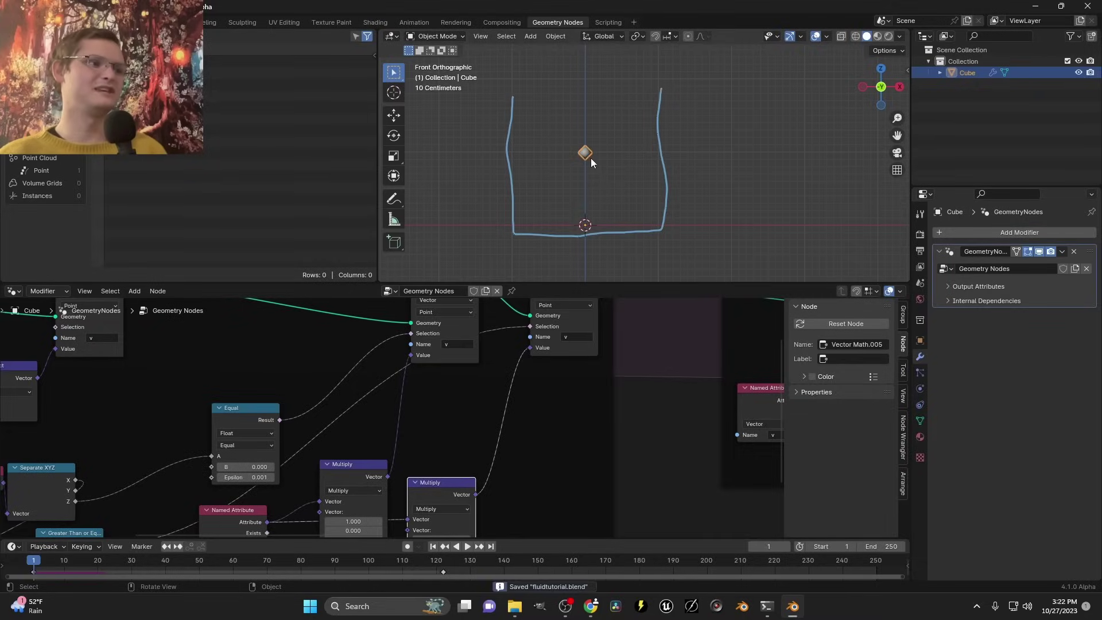
{"action": "mouse_move", "coordinate": [579, 168]}
{"action": "left_mouse_down"}
{"action": "mouse_move", "coordinate": [553, 171]}
{"action": "mouse_move", "coordinate": [554, 162]}
{"action": "left_mouse_up"}
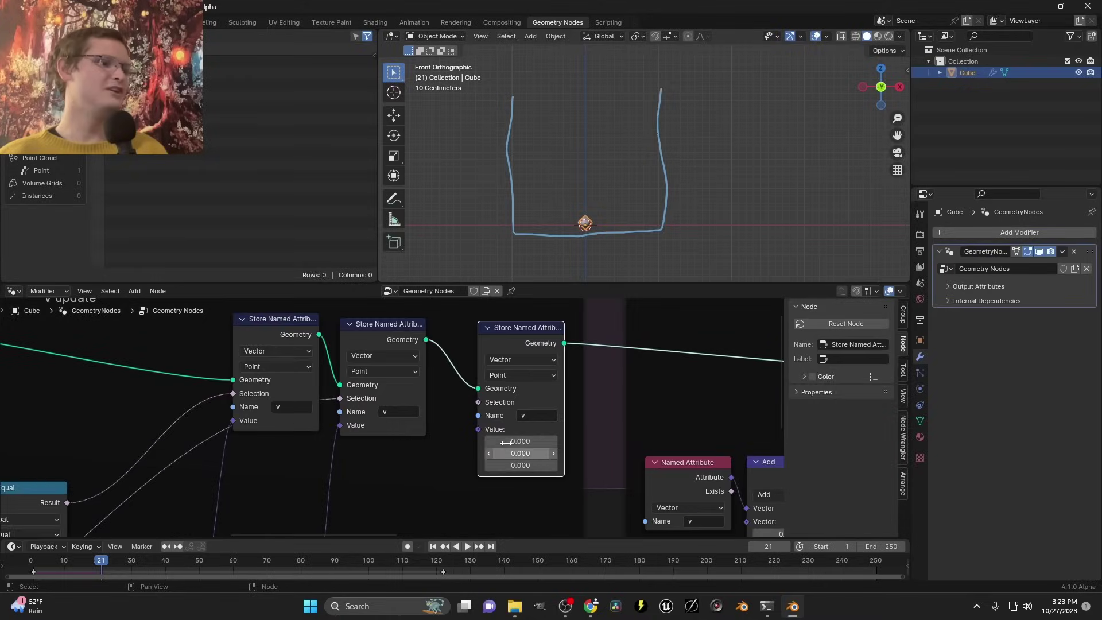
{"action": "left_click", "coordinate": [534, 441]}
{"action": "type", "text": ".1"}
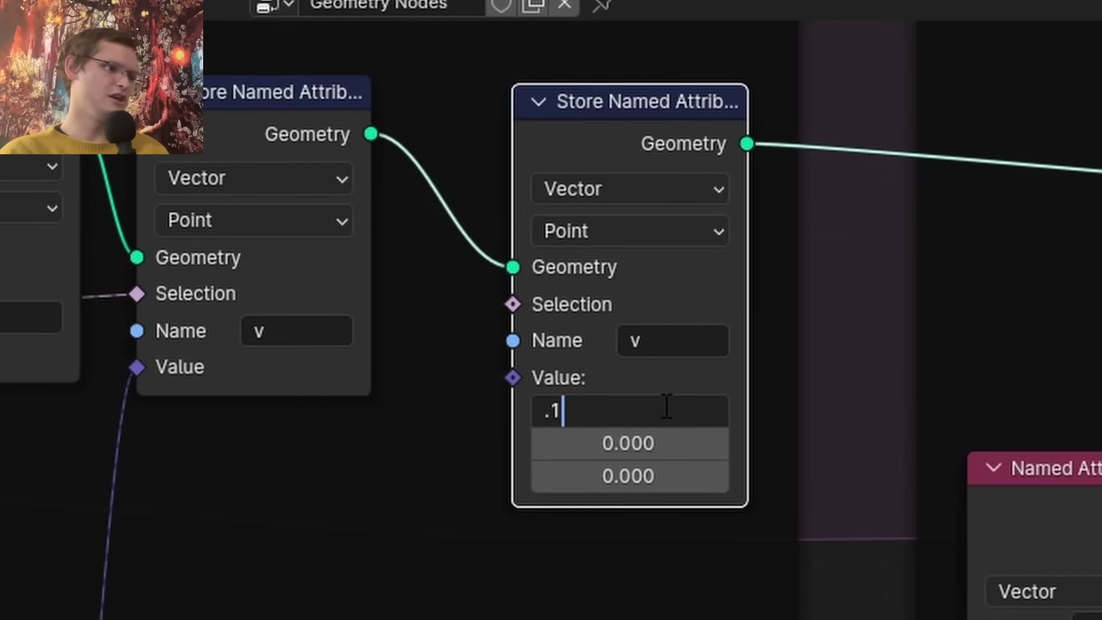
{"action": "key", "text": "Return"}
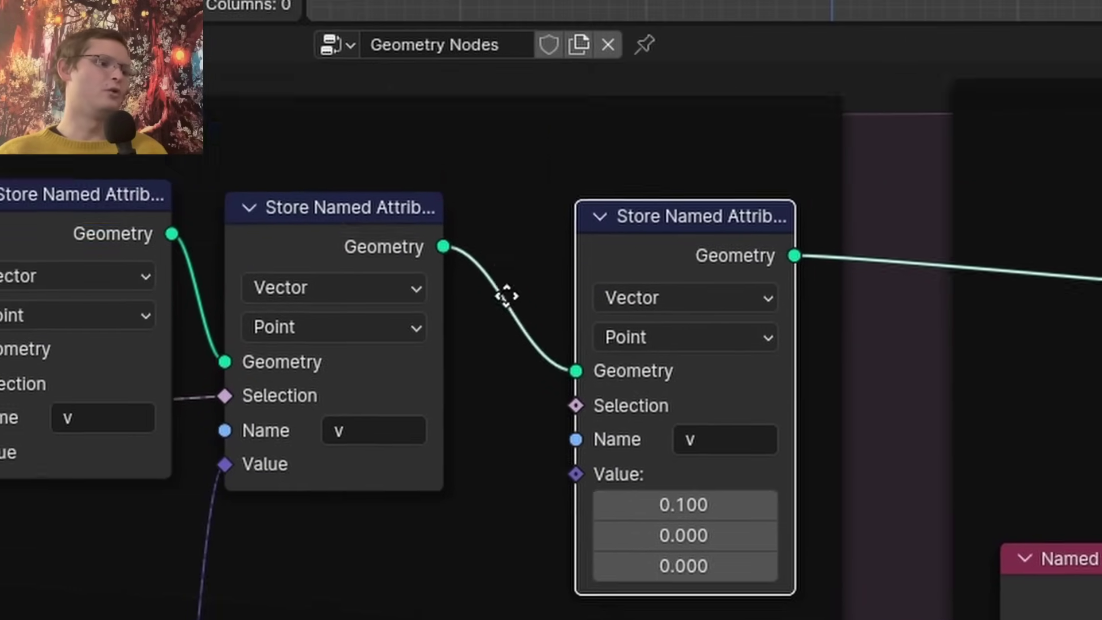
Add a Scene Time node and use an Equal comparison of its Frame output as the third v store's Selection
{"action": "key", "text": "shift+a"}
{"action": "type", "text": "fra"}
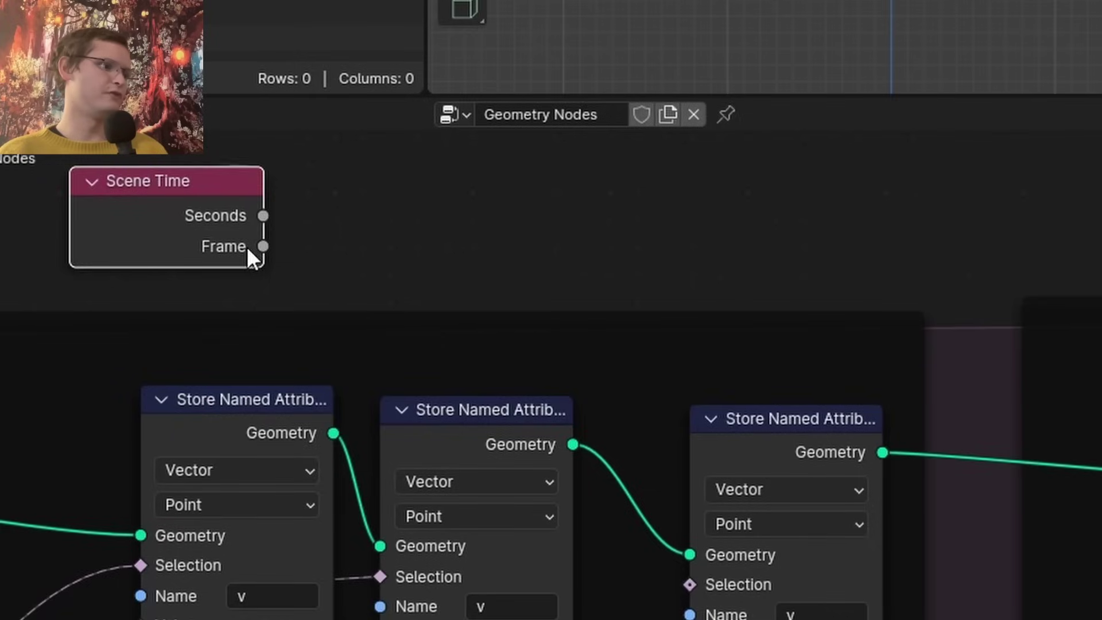
{"action": "left_click_drag", "start_coordinate": [118, 195], "coordinate": [305, 178]}
{"action": "type", "text": "eq"}
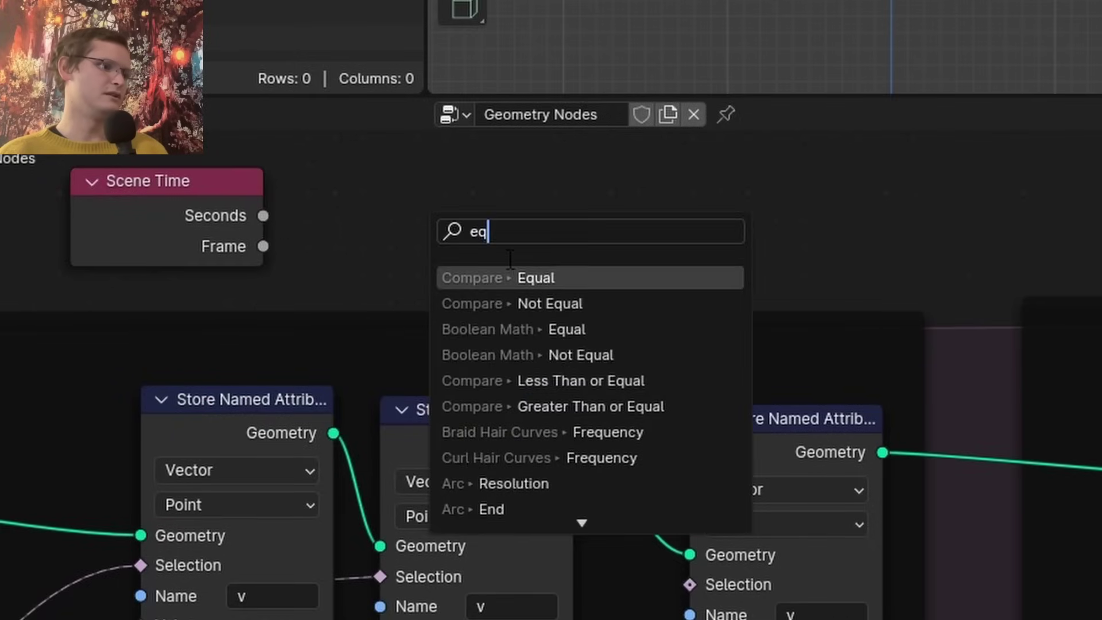
{"action": "key", "text": "Return"}
{"action": "left_click", "coordinate": [473, 178]}
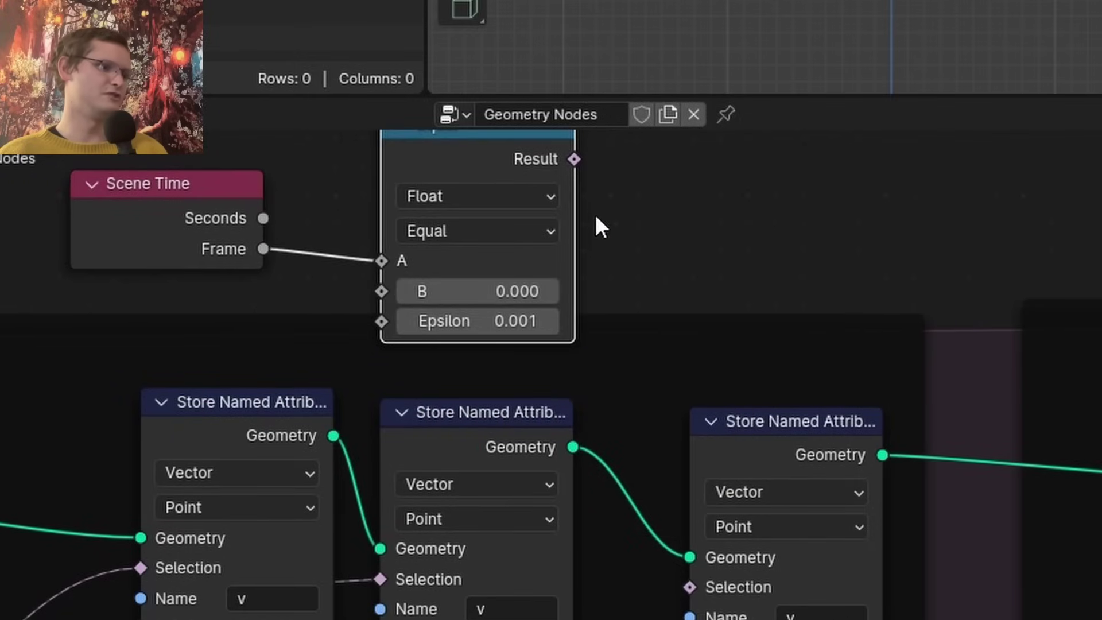
{"action": "left_click_drag", "start_coordinate": [574, 159], "coordinate": [690, 587]}
{"action": "key", "text": "shift+Left"}
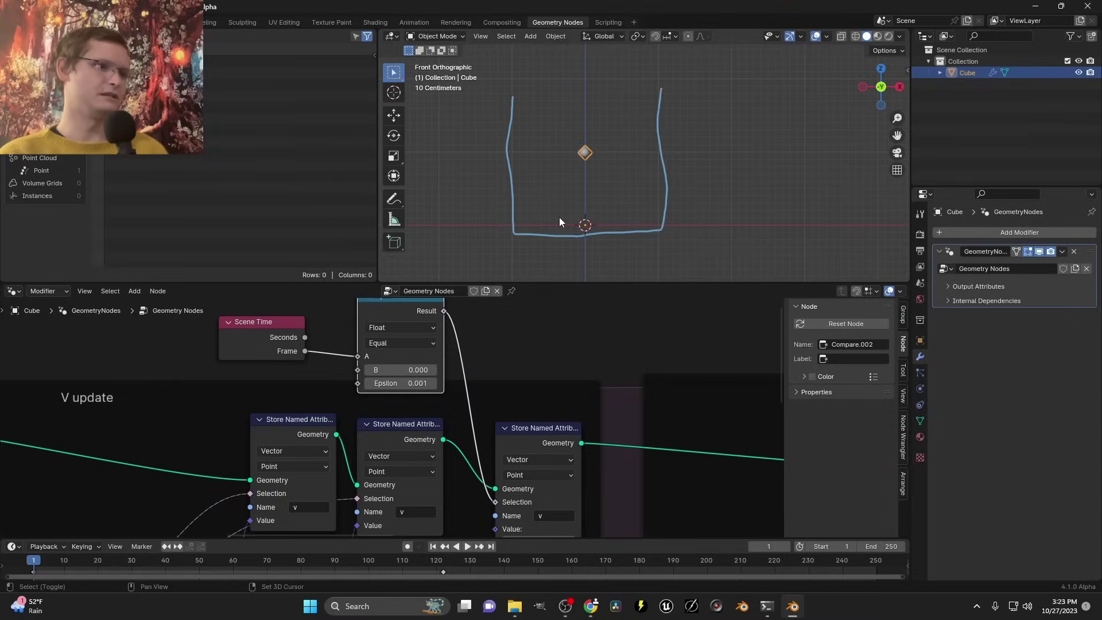
Set B of the frame comparison to 1 and play back the simulation
{"action": "scroll", "coordinate": [447, 376], "scroll_direction": "down", "scroll_amount": 3}
{"action": "scroll", "coordinate": [447, 376], "scroll_direction": "up", "scroll_amount": 3}
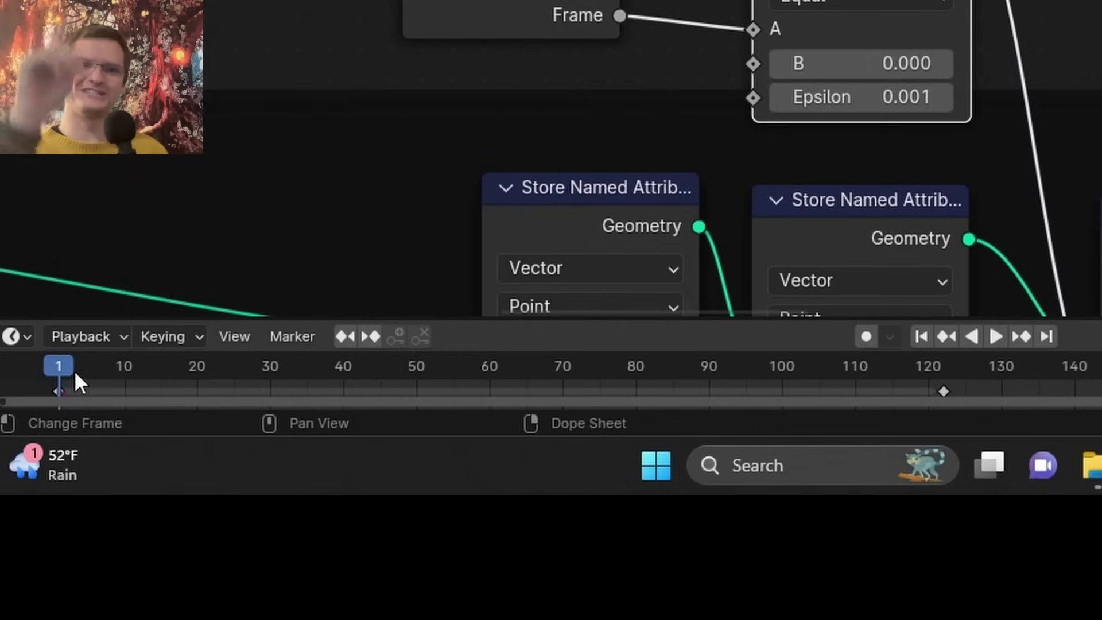
{"action": "left_click", "coordinate": [861, 64]}
{"action": "type", "text": "1"}
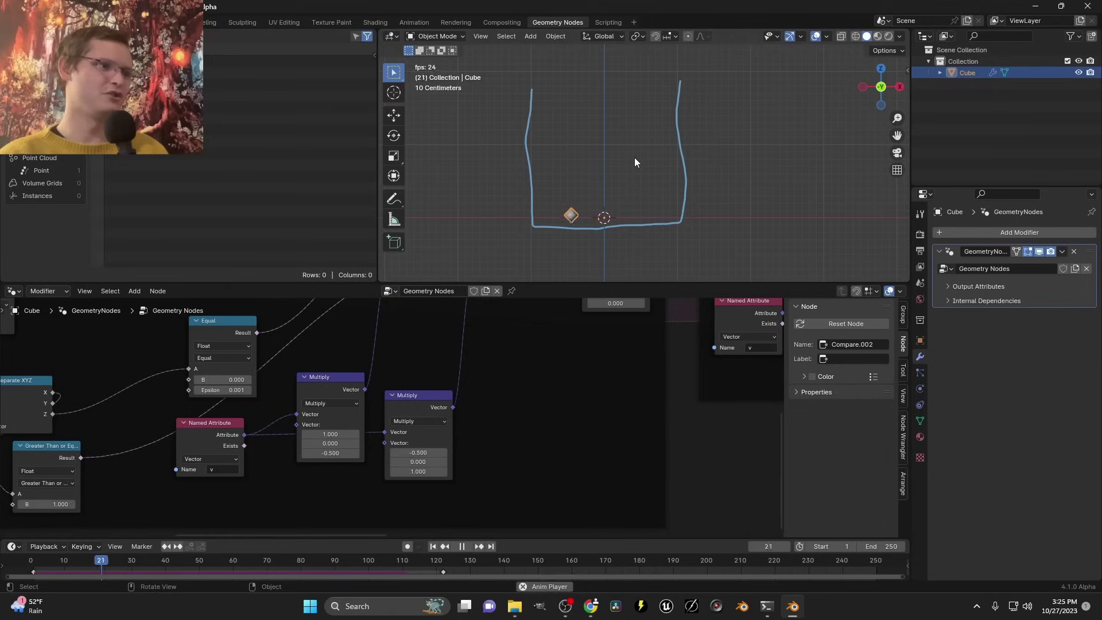
{"action": "key", "text": "Escape"}
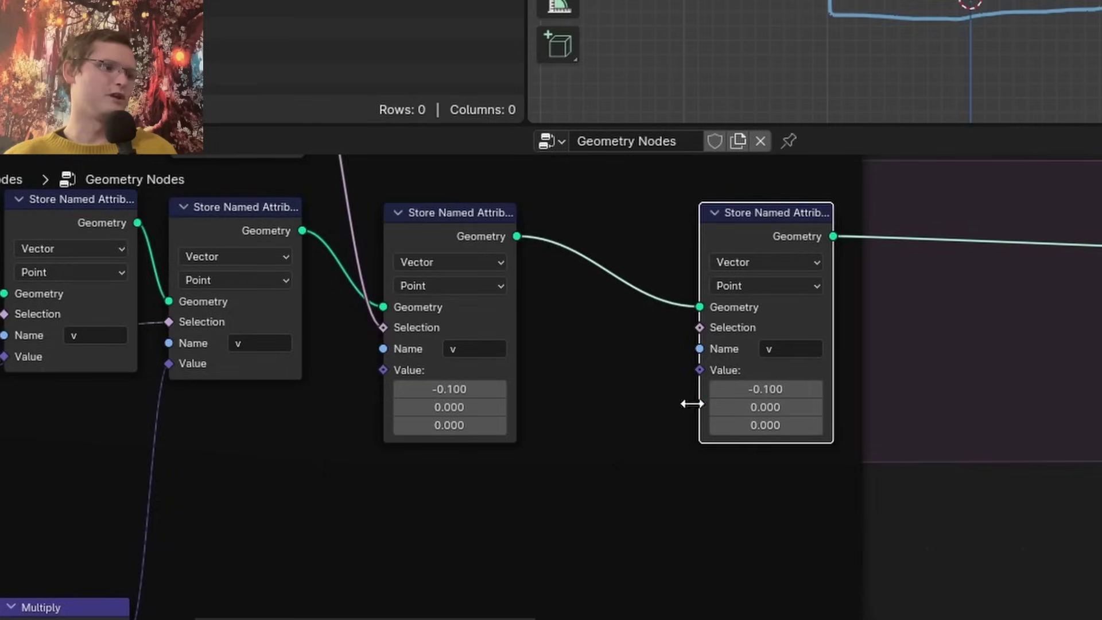
Supply the fourth v store's Value from a Named Attribute node reading the vector v
{"action": "middle_click_drag", "start_coordinate": [624, 422], "coordinate": [667, 296]}
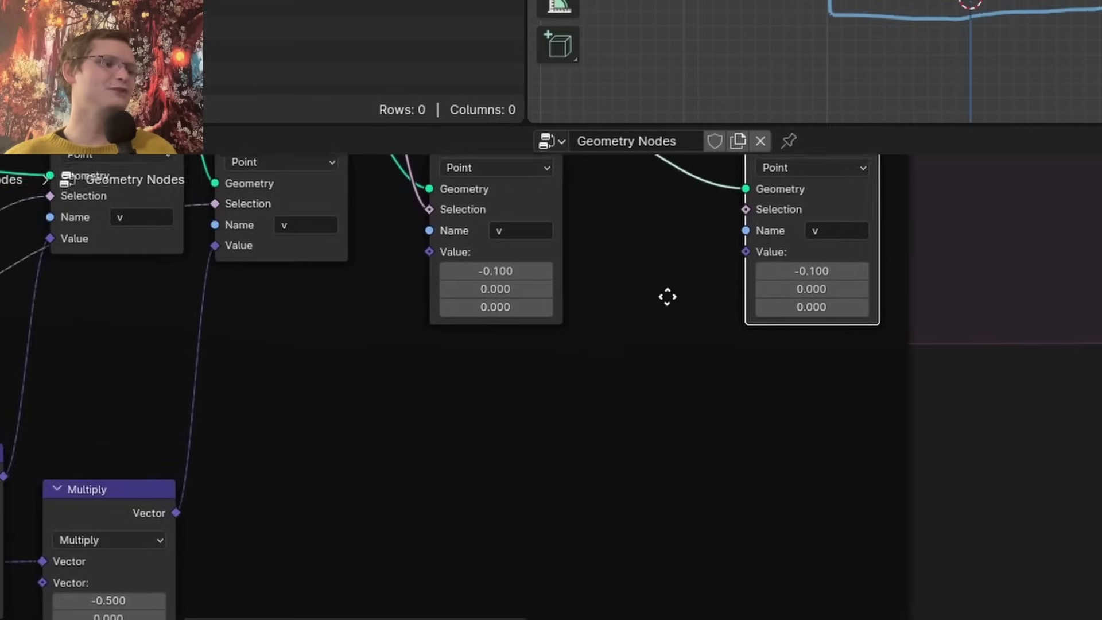
{"action": "left_click_drag", "start_coordinate": [751, 247], "coordinate": [490, 387]}
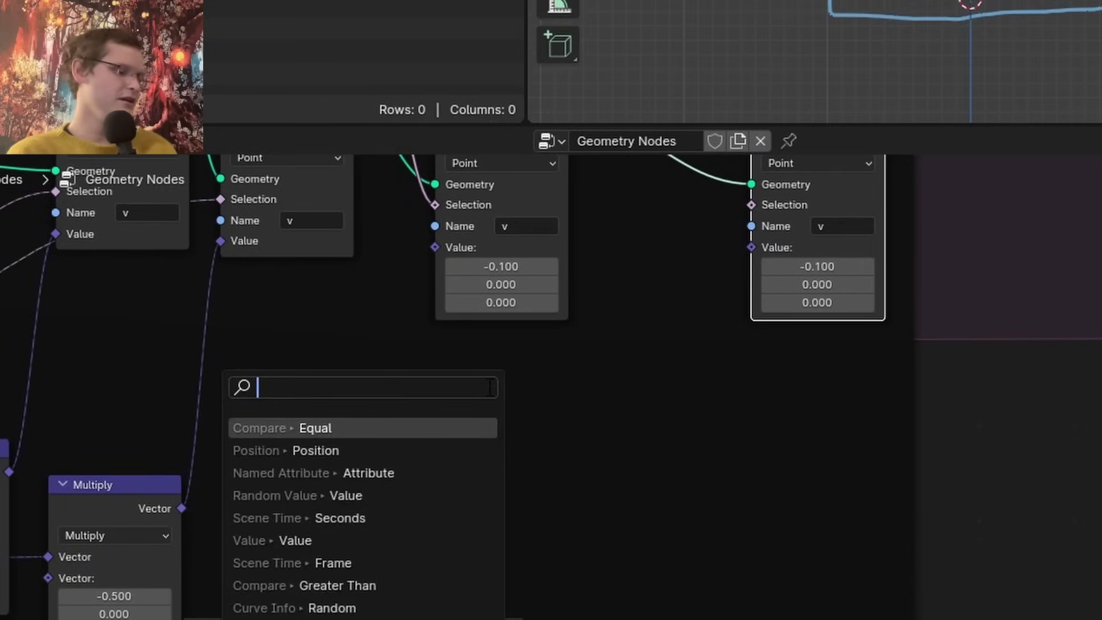
{"action": "type", "text": "name"}
{"action": "key", "text": "Return"}
{"action": "left_click", "coordinate": [487, 386]}
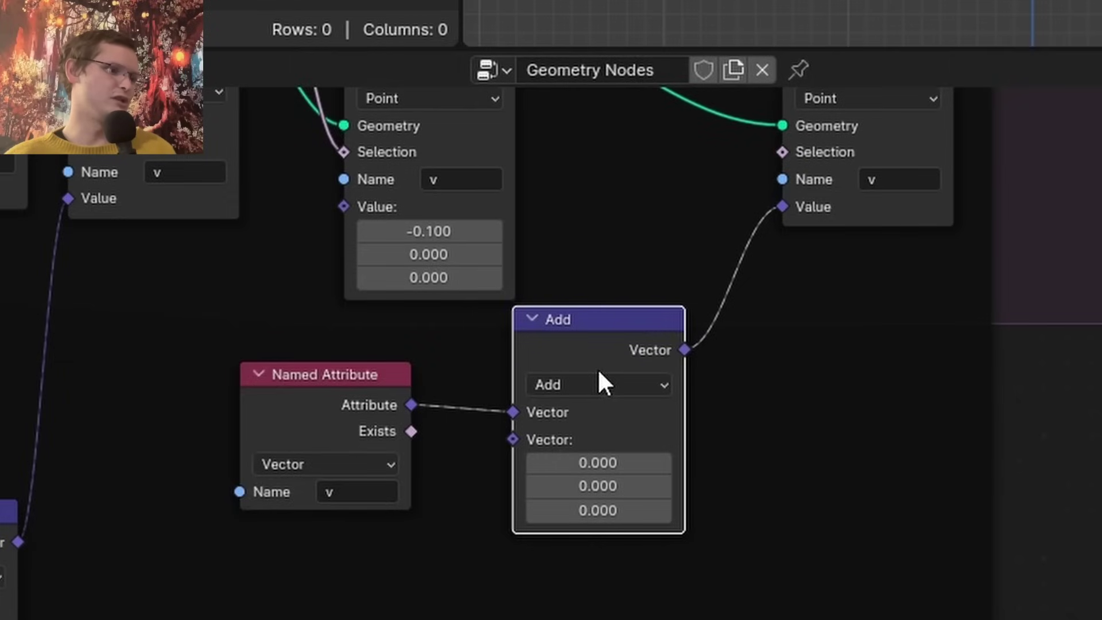
Switch the Add node between attribute v and the last store to Scale, with a factor of 0.9
{"action": "left_click", "coordinate": [600, 384]}
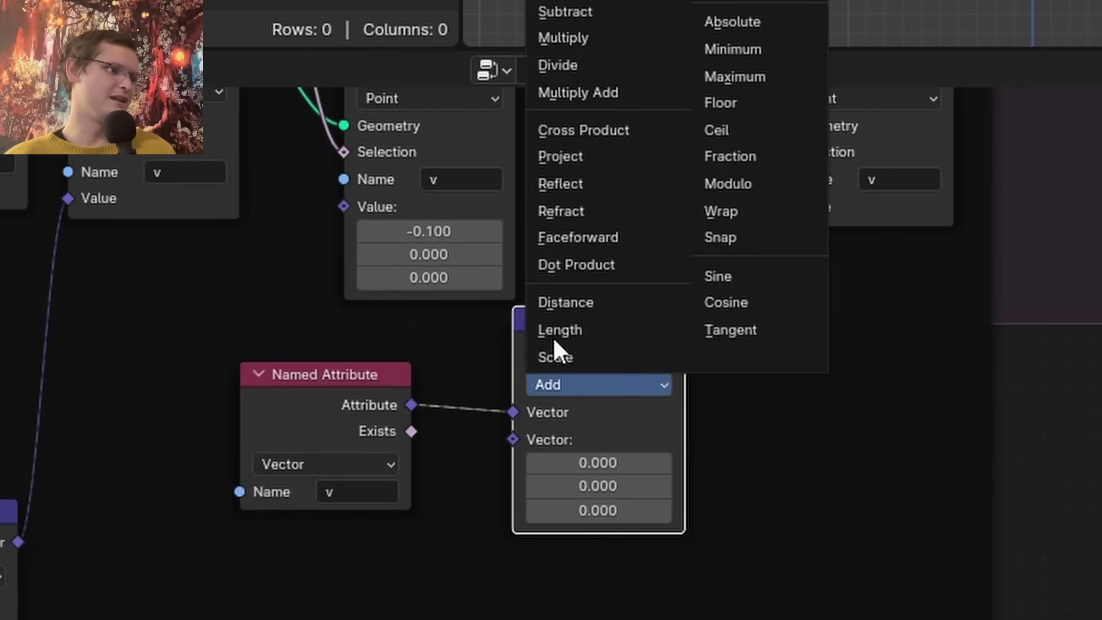
{"action": "left_click", "coordinate": [556, 357]}
{"action": "left_click", "coordinate": [616, 438]}
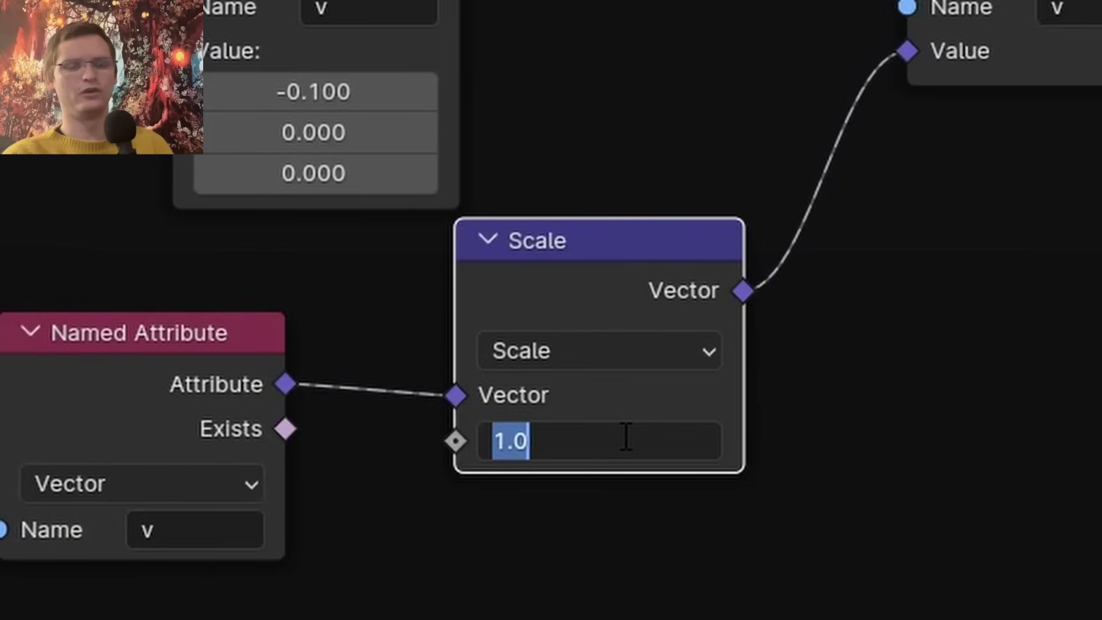
{"action": "key", "text": "BackSpace"}
{"action": "type", "text": "0.9"}
{"action": "key", "text": "Return"}
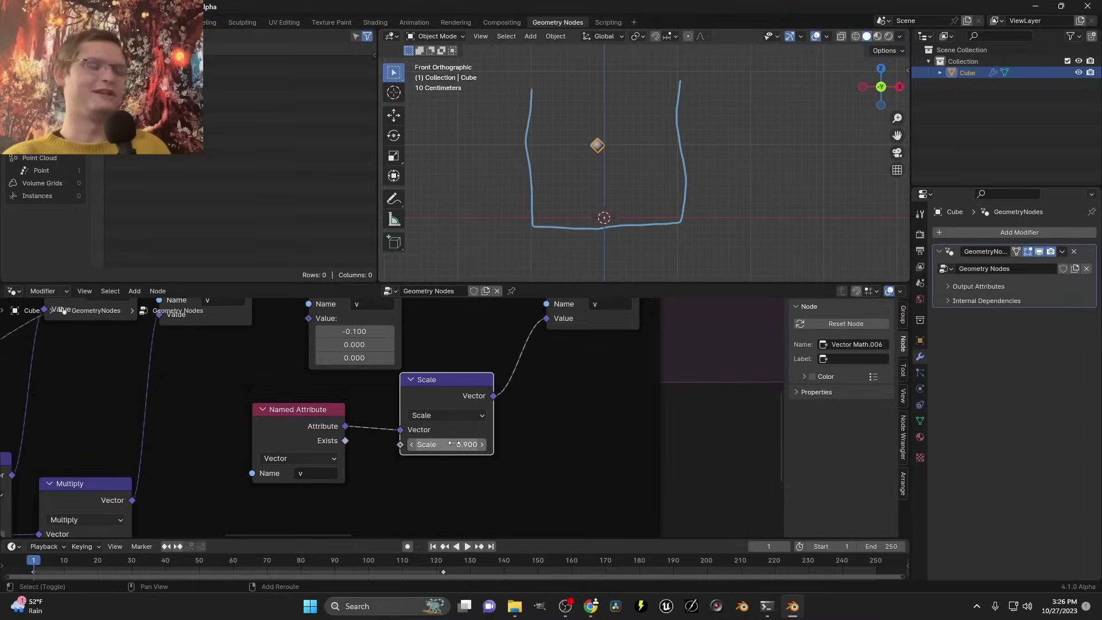
Preview the damped motion, return to the first frame and set the Scale node's factor to 0.98
{"action": "key", "text": "space"}
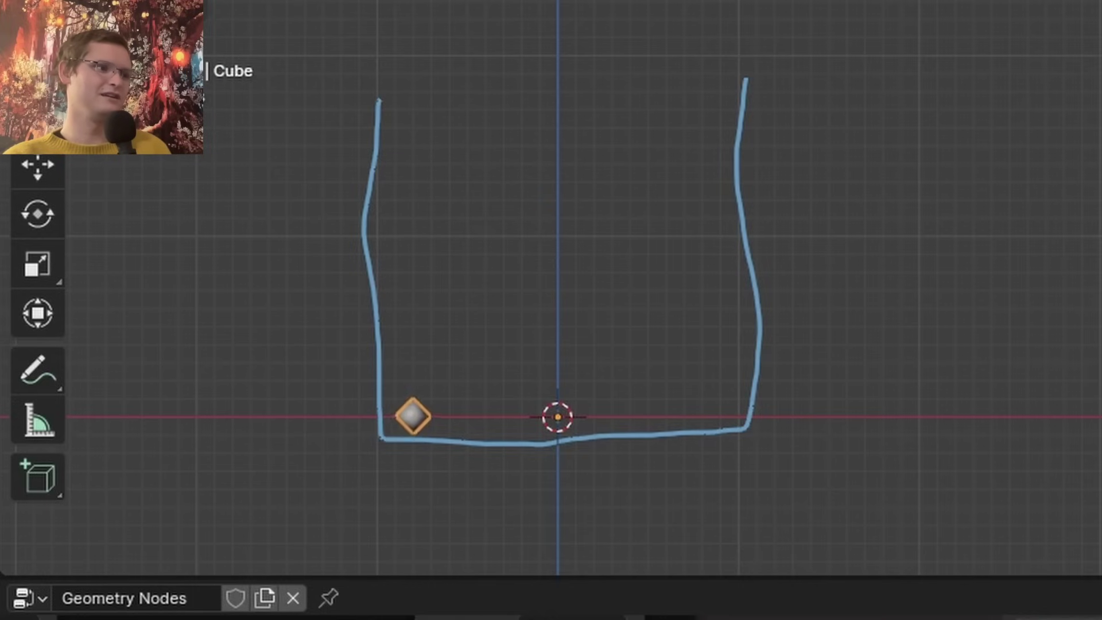
{"action": "key", "text": "shift+Left"}
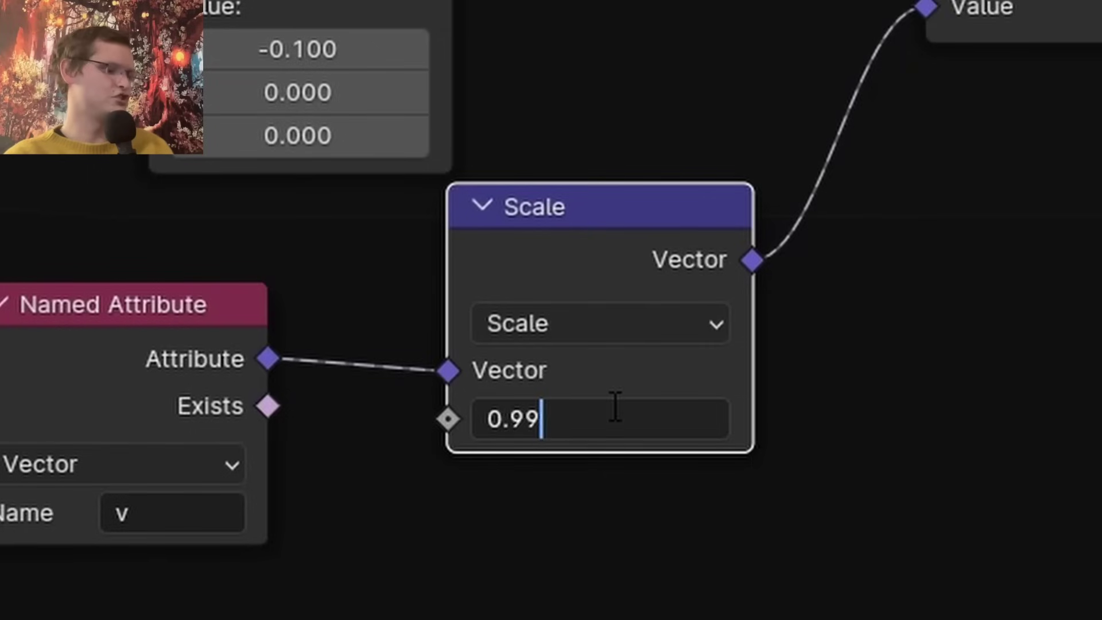
{"action": "key", "text": "BackSpace"}
{"action": "type", "text": "8"}
{"action": "key", "text": "Return"}
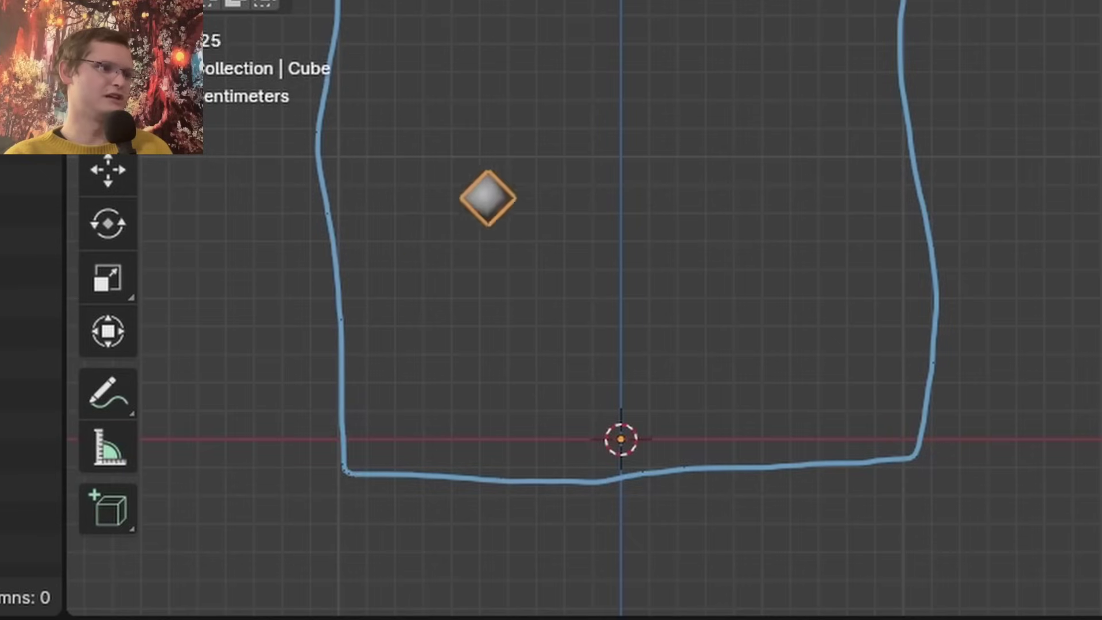
Add a Mesh Line node and feed its Mesh into the Geometry of the node that stores attribute old
{"action": "key", "text": "shift+a"}
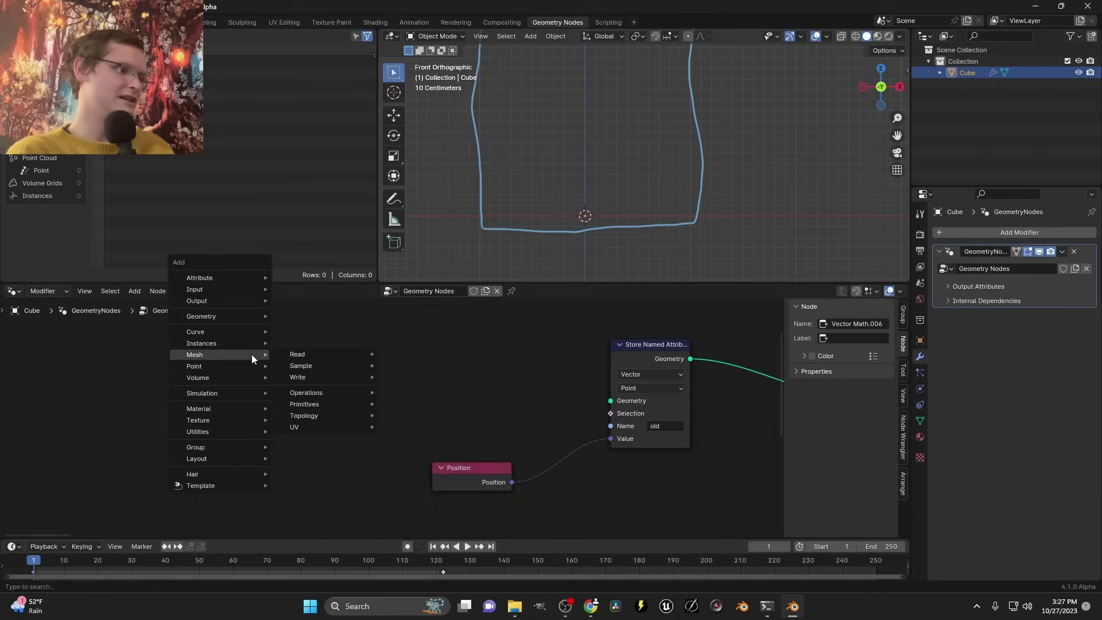
{"action": "type", "text": "line"}
{"action": "key", "text": "Down"}
{"action": "key", "text": "Return"}
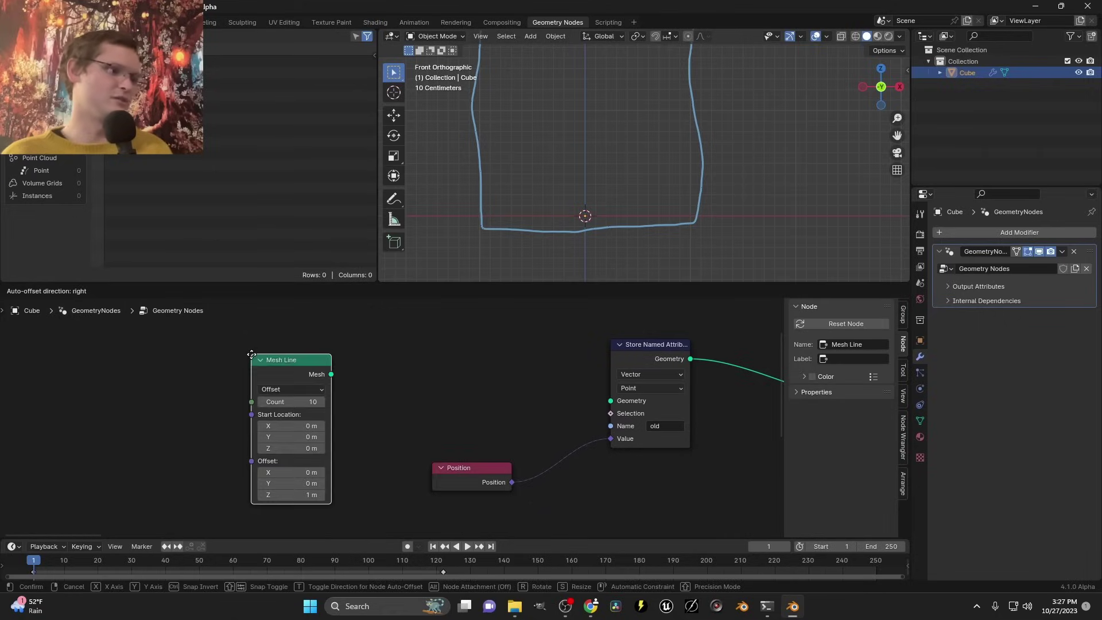
{"action": "left_click_drag", "start_coordinate": [333, 368], "coordinate": [610, 401]}
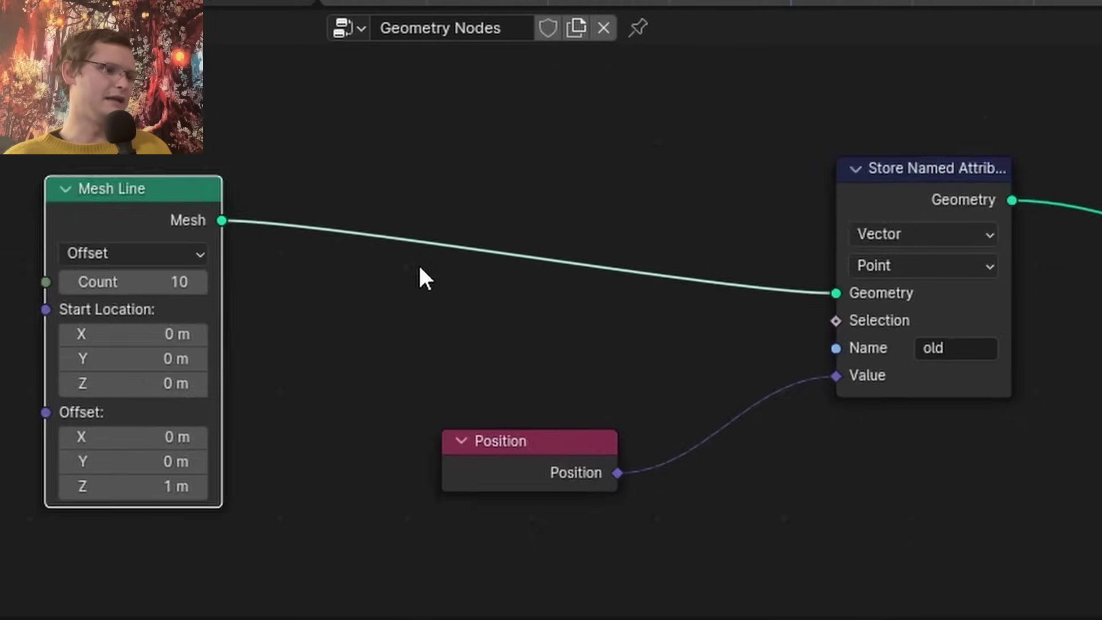
Insert a Mesh to Points node between Mesh Line and the store for attribute old
{"action": "key", "text": "shift+a"}
{"action": "mouse_move", "coordinate": [395, 356]}
{"action": "type", "text": "mesh to"}
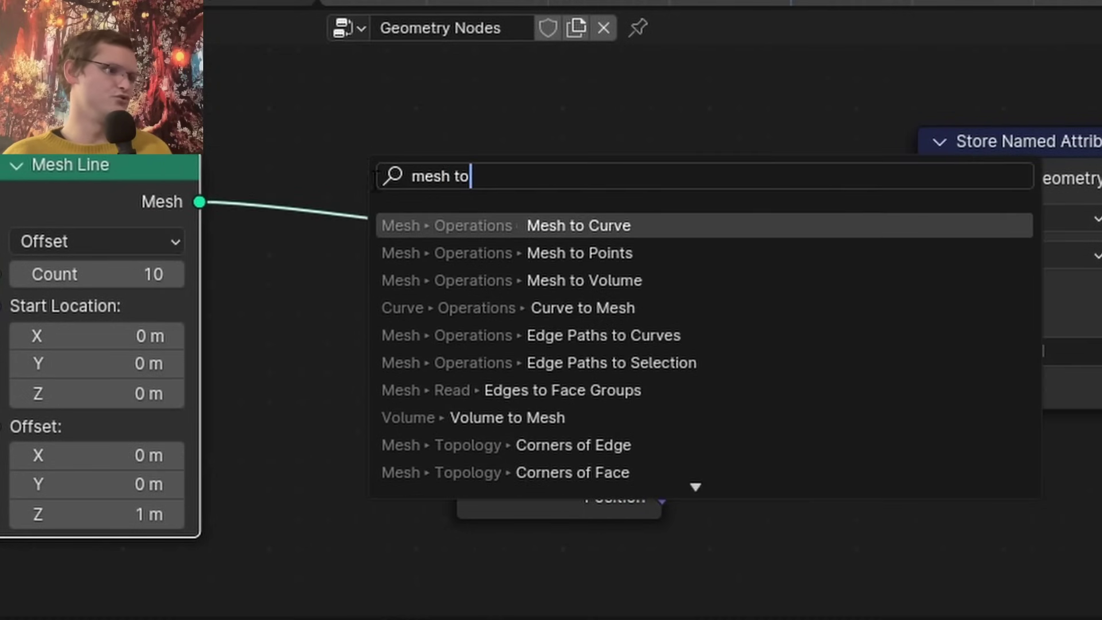
{"action": "key", "text": "Down"}
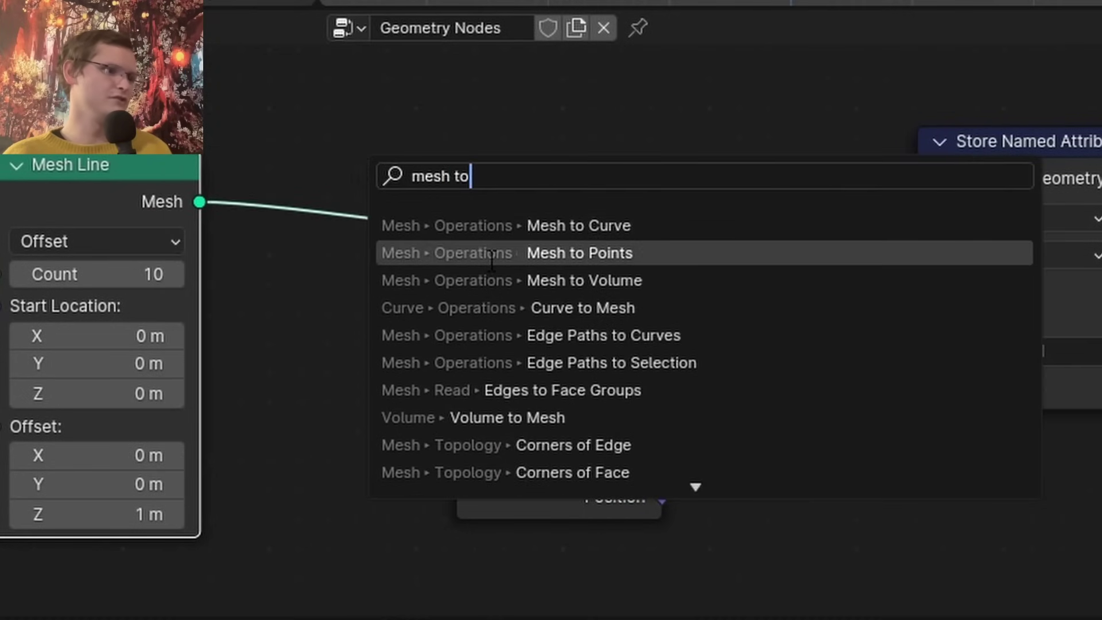
{"action": "key", "text": "Return"}
{"action": "left_click", "coordinate": [374, 179]}
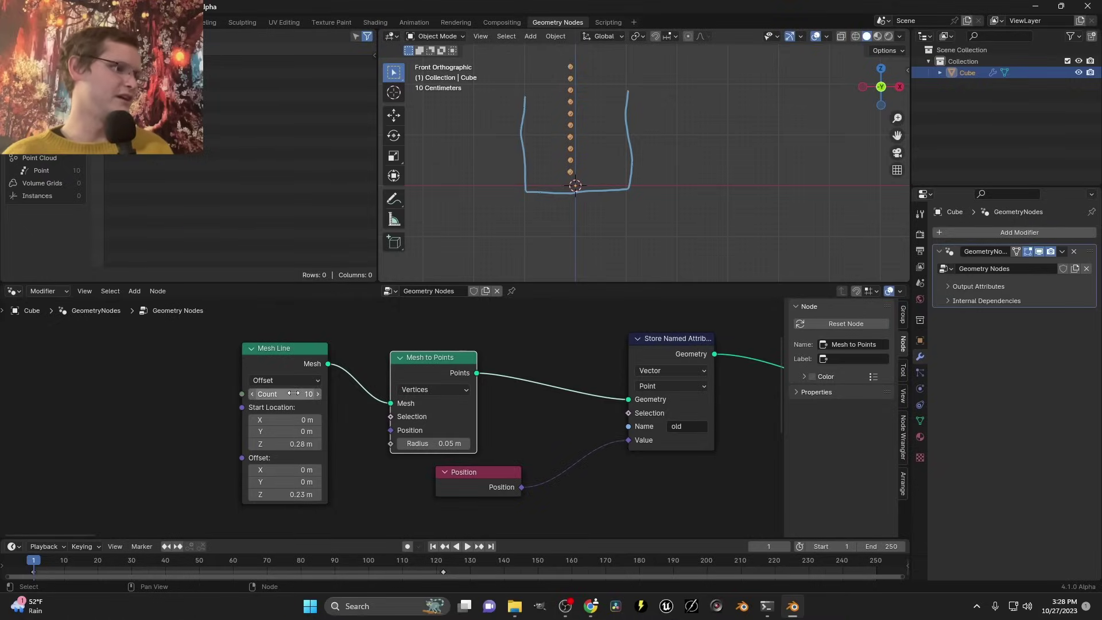
Set the Mesh Line count to 2 and inspect the two points up close in the viewport
{"action": "left_click_drag", "start_coordinate": [293, 393], "coordinate": [252, 394]}
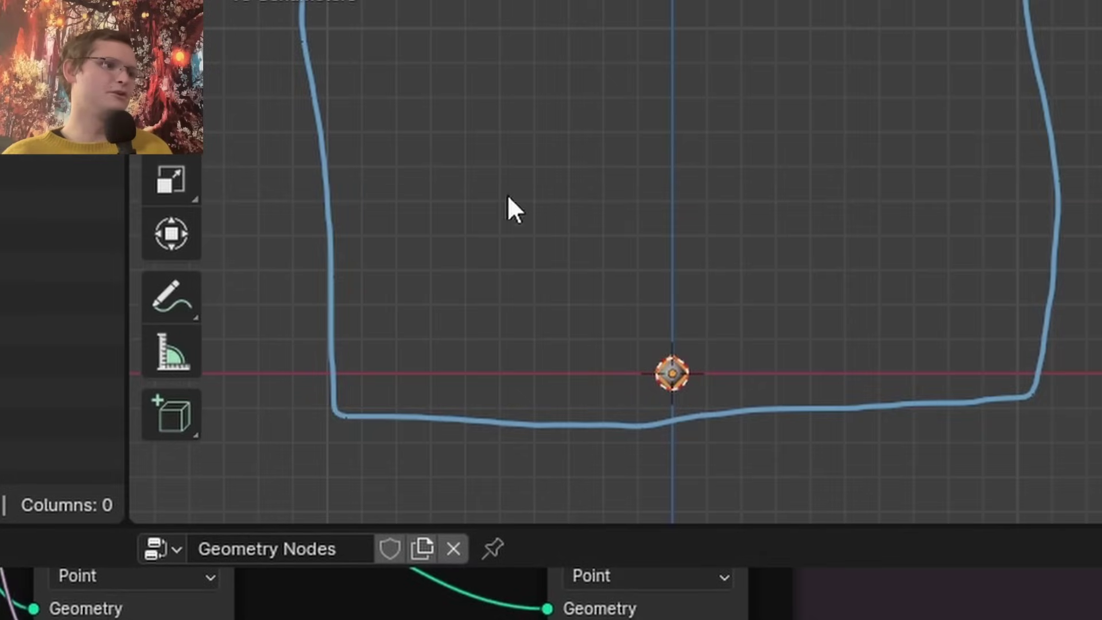
{"action": "scroll", "coordinate": [527, 159], "scroll_direction": "up", "scroll_amount": 3}
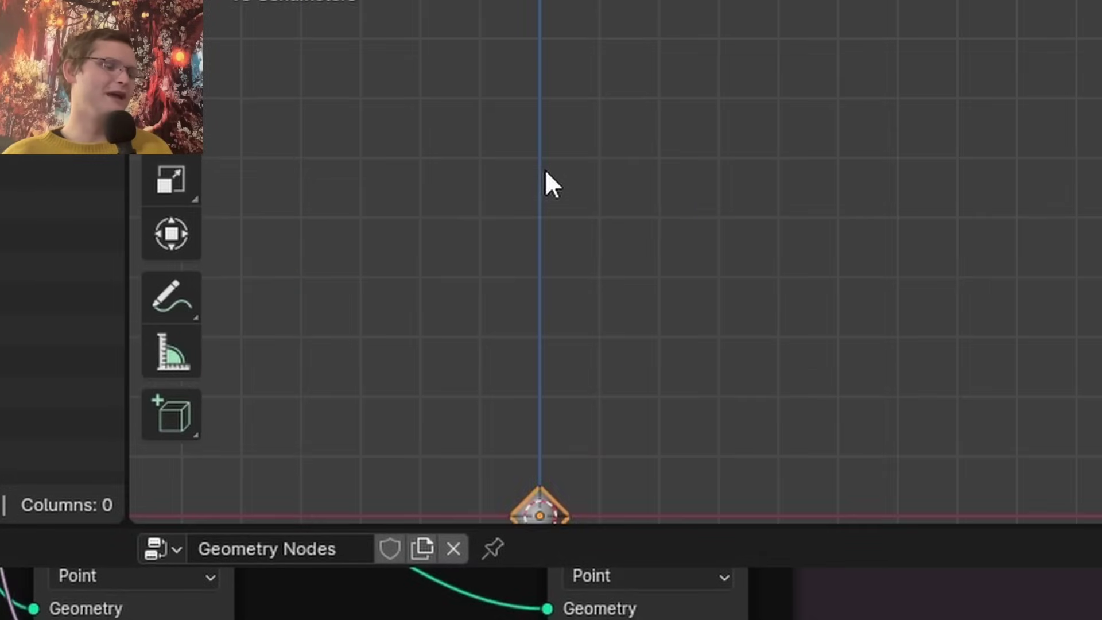
{"action": "middle_click_drag", "start_coordinate": [586, 330], "coordinate": [673, 176], "text": "shift"}
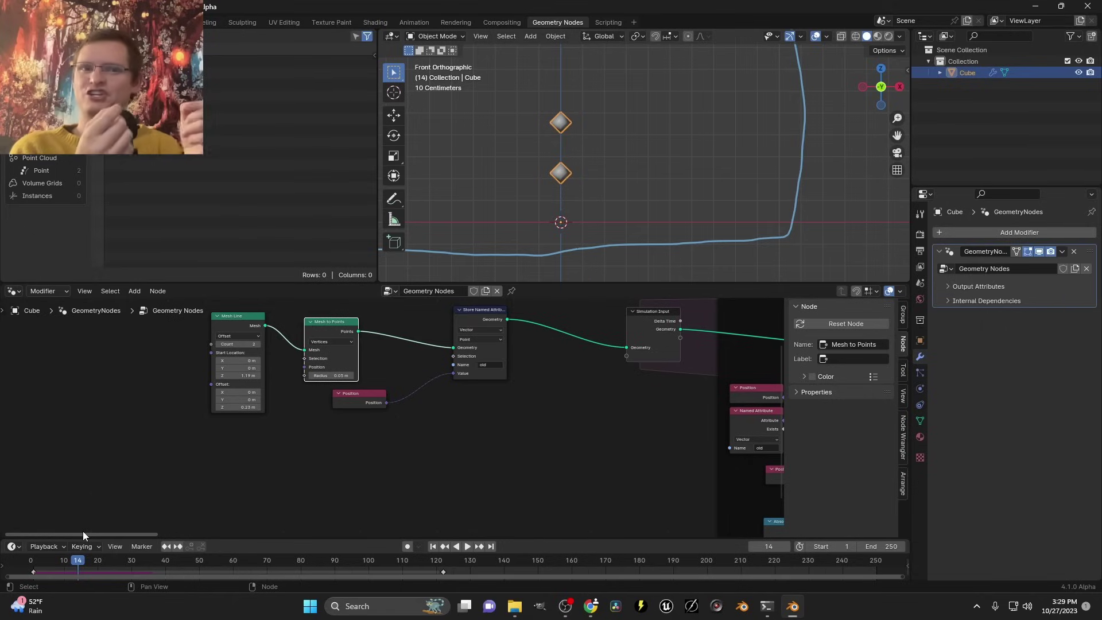
{"action": "scroll", "coordinate": [620, 205], "scroll_direction": "up", "scroll_amount": 2}
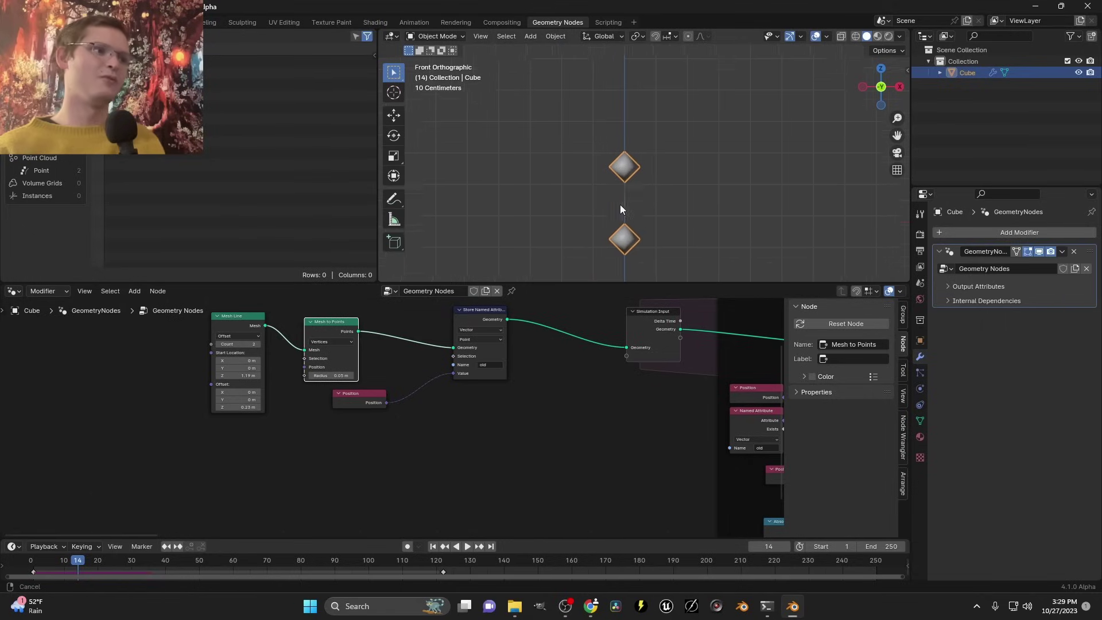
{"action": "left_click_drag", "start_coordinate": [622, 160], "coordinate": [595, 186]}
{"action": "mouse_move", "coordinate": [504, 265]}
{"action": "left_mouse_down"}
{"action": "mouse_move", "coordinate": [620, 287]}
{"action": "mouse_move", "coordinate": [593, 180]}
{"action": "mouse_move", "coordinate": [556, 196]}
{"action": "left_mouse_up"}
{"action": "scroll", "coordinate": [615, 241], "scroll_direction": "up", "scroll_amount": 1}
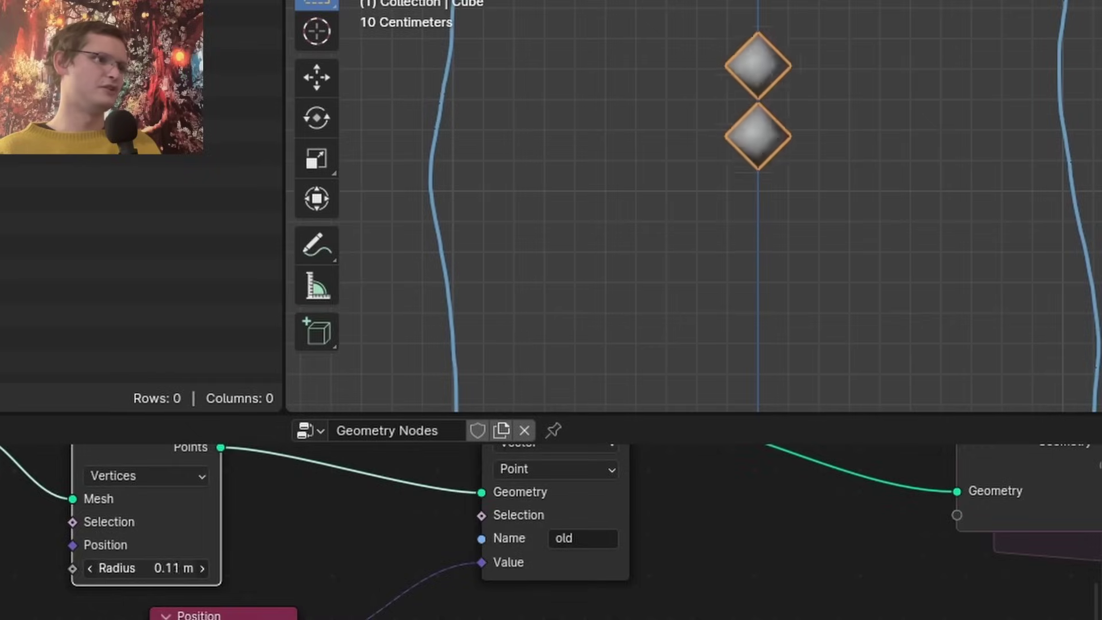
Set the Mesh to Points radius to 0.05 m and outline each of the two points with an annotation circle
{"action": "mouse_move", "coordinate": [173, 568]}
{"action": "left_mouse_down"}
{"action": "mouse_move", "coordinate": [206, 568]}
{"action": "mouse_move", "coordinate": [137, 568]}
{"action": "left_mouse_up"}
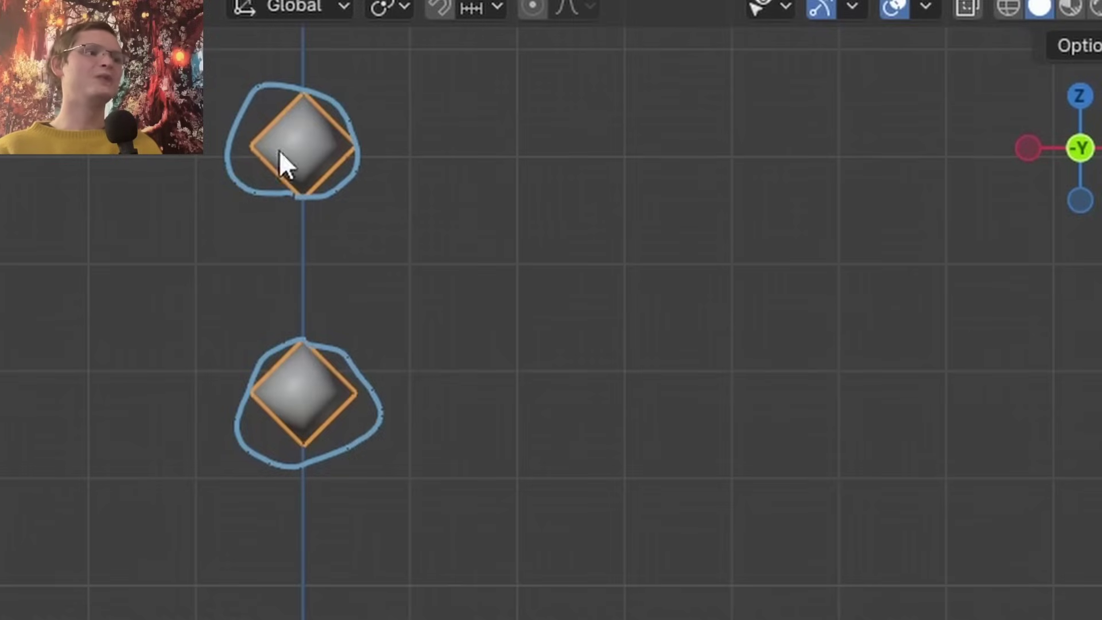
{"action": "mouse_move", "coordinate": [656, 134]}
{"action": "left_mouse_down"}
{"action": "mouse_move", "coordinate": [614, 140]}
{"action": "mouse_move", "coordinate": [600, 251]}
{"action": "mouse_move", "coordinate": [700, 155]}
{"action": "mouse_move", "coordinate": [645, 121]}
{"action": "left_mouse_up"}
{"action": "mouse_move", "coordinate": [712, 264]}
{"action": "left_mouse_down"}
{"action": "mouse_move", "coordinate": [557, 238]}
{"action": "mouse_move", "coordinate": [646, 363]}
{"action": "mouse_move", "coordinate": [694, 234]}
{"action": "left_mouse_up"}
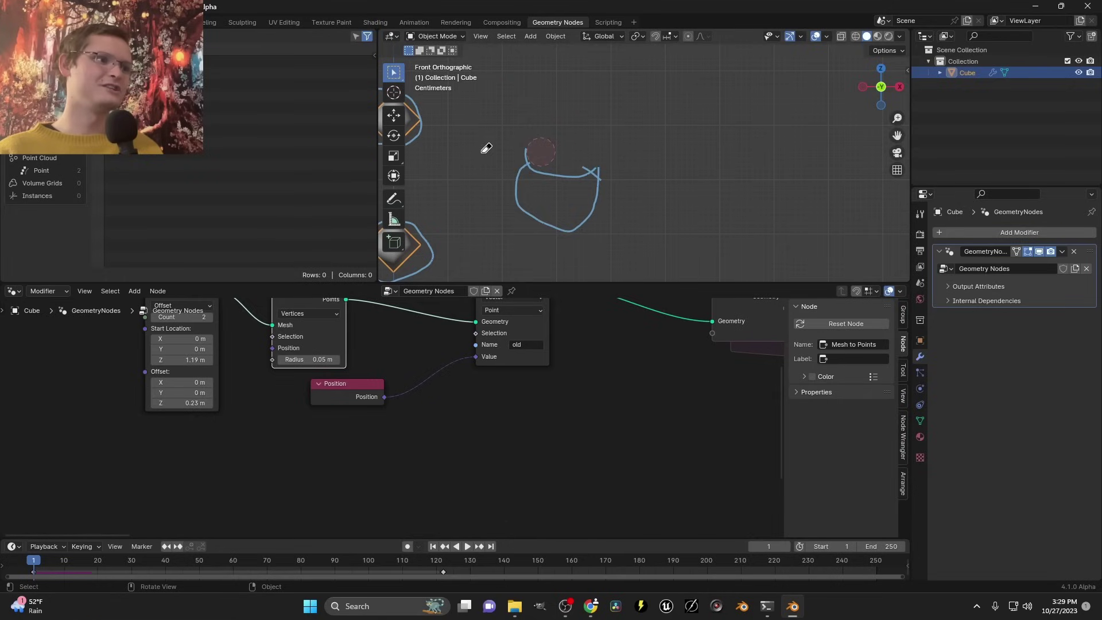
Clear the rough sketch beside the points, annotate two overlapping circles, and undo the arrow drawn through their overlap
{"action": "left_click_drag", "start_coordinate": [486, 148], "coordinate": [506, 214], "text": "ctrl"}
{"action": "key", "text": "ctrl+z"}
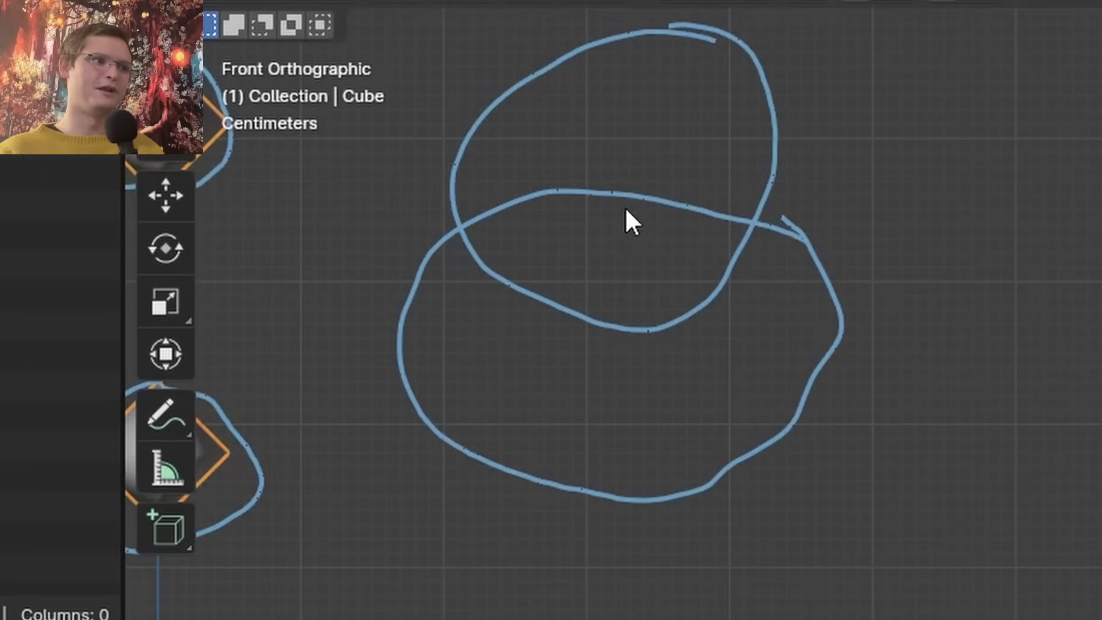
{"action": "mouse_move", "coordinate": [625, 210]}
{"action": "left_mouse_down"}
{"action": "mouse_move", "coordinate": [607, 362]}
{"action": "mouse_move", "coordinate": [625, 362]}
{"action": "left_mouse_up"}
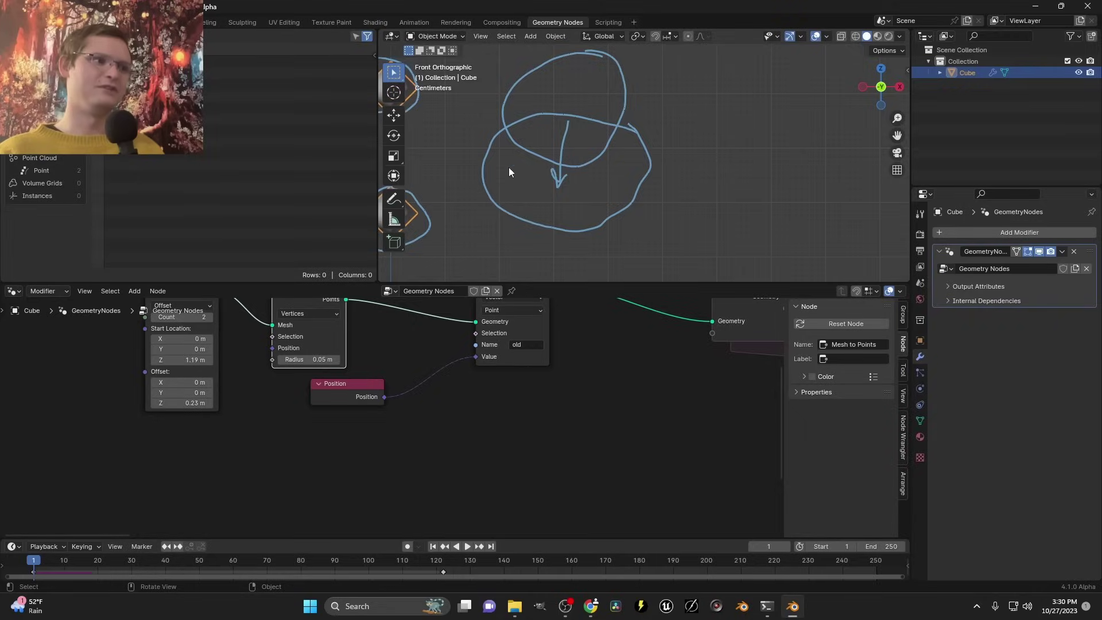
{"action": "key", "text": "ctrl+z"}
Try erasing parts of the overlapping circles and mark their overlap with short strokes
{"action": "mouse_move", "coordinate": [640, 167]}
{"action": "right_mouse_down"}
{"action": "mouse_move", "coordinate": [542, 115]}
{"action": "mouse_move", "coordinate": [502, 210]}
{"action": "right_mouse_up"}
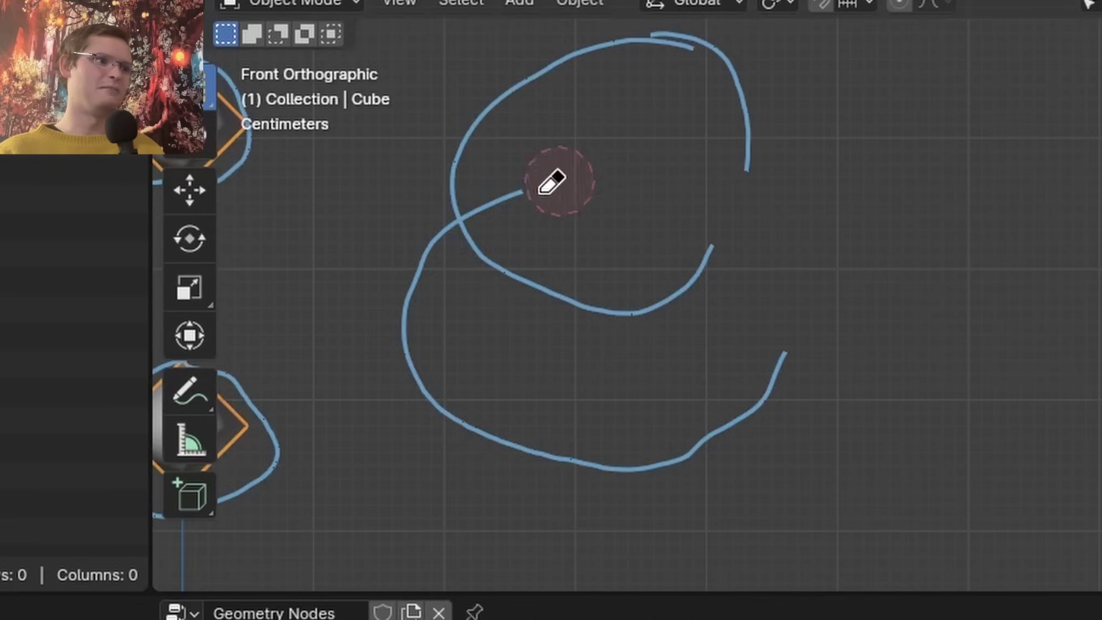
{"action": "right_click_drag", "start_coordinate": [462, 408], "coordinate": [800, 387]}
{"action": "mouse_move", "coordinate": [722, 336]}
{"action": "left_mouse_down"}
{"action": "mouse_move", "coordinate": [475, 436]}
{"action": "mouse_move", "coordinate": [741, 432]}
{"action": "left_mouse_up"}
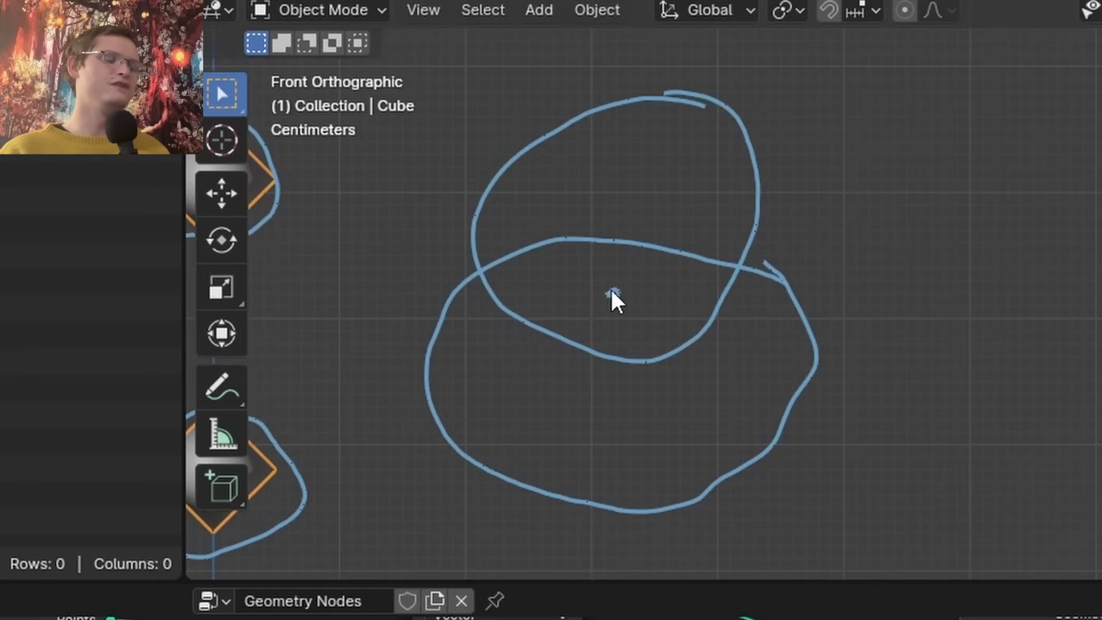
{"action": "left_click_drag", "start_coordinate": [613, 288], "coordinate": [619, 248]}
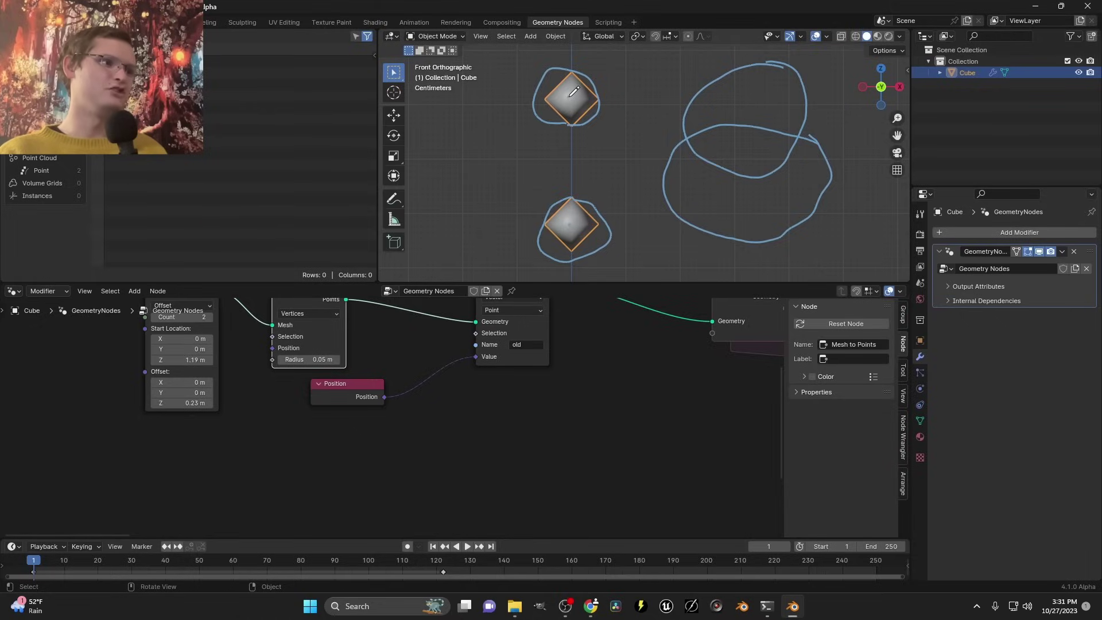
Annotate a line between the two points' centres and sketch two touching circles joined by a centre line
{"action": "left_click_drag", "start_coordinate": [574, 92], "coordinate": [579, 225]}
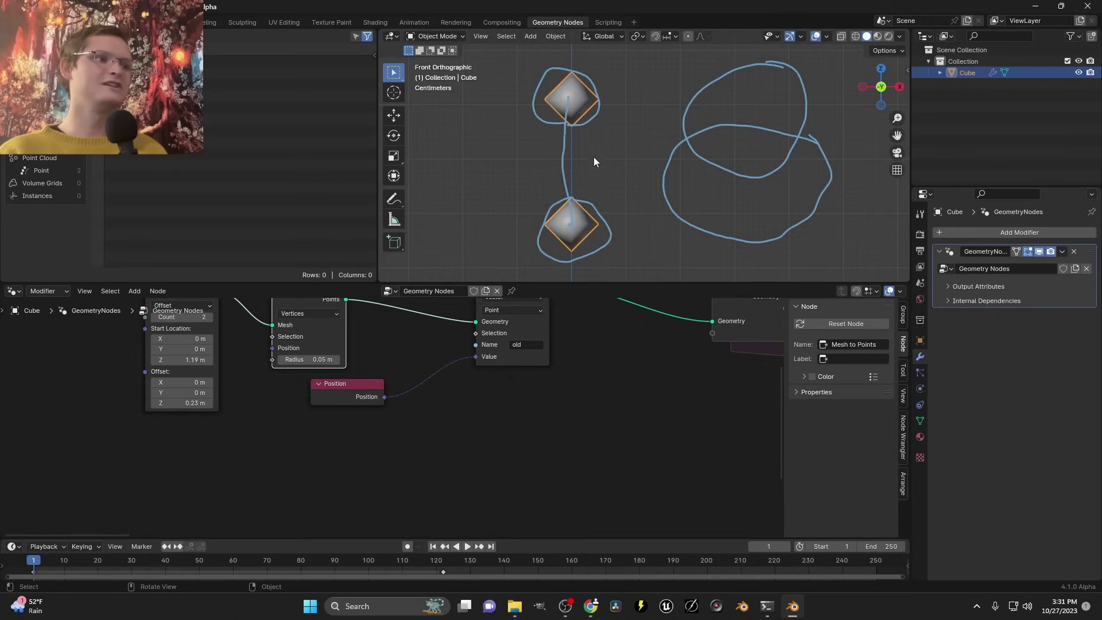
{"action": "middle_click_drag", "start_coordinate": [548, 152], "coordinate": [663, 158], "text": "shift"}
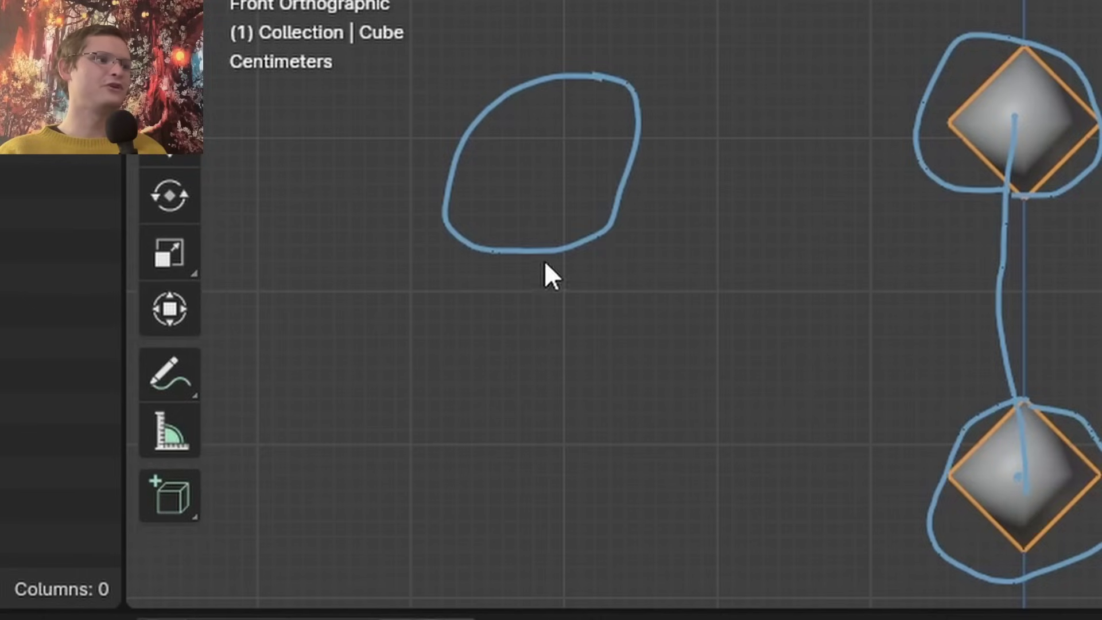
{"action": "mouse_move", "coordinate": [521, 154]}
{"action": "left_mouse_down"}
{"action": "mouse_move", "coordinate": [472, 170]}
{"action": "mouse_move", "coordinate": [551, 217]}
{"action": "mouse_move", "coordinate": [513, 153]}
{"action": "left_mouse_up"}
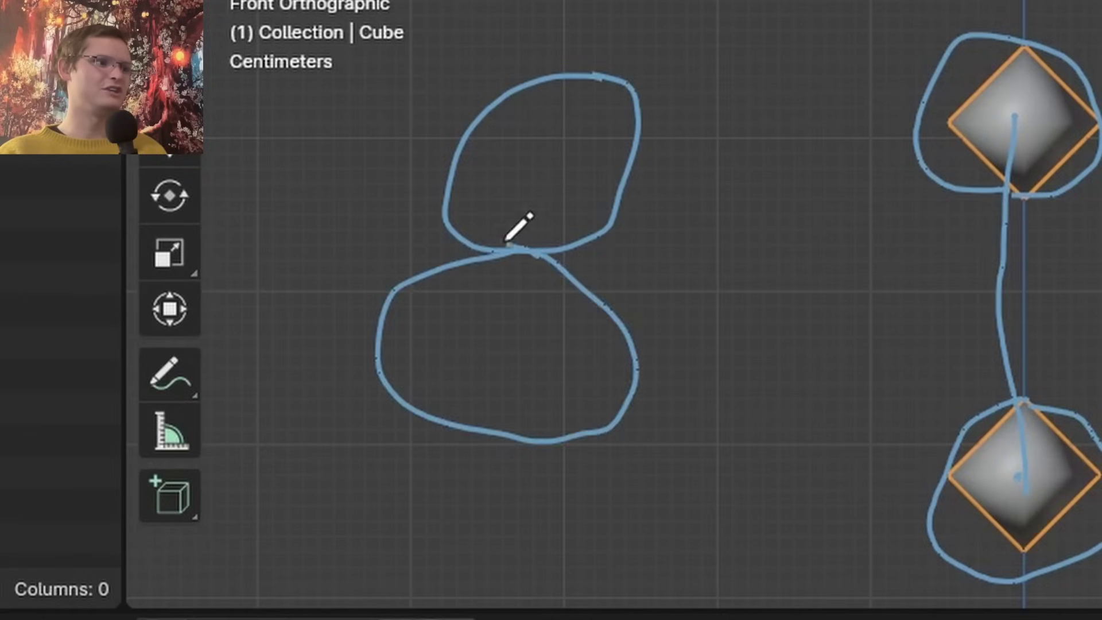
{"action": "left_click", "coordinate": [543, 150]}
{"action": "left_click_drag", "start_coordinate": [536, 391], "coordinate": [560, 190]}
{"action": "scroll", "coordinate": [558, 190], "scroll_direction": "up", "scroll_amount": 4}
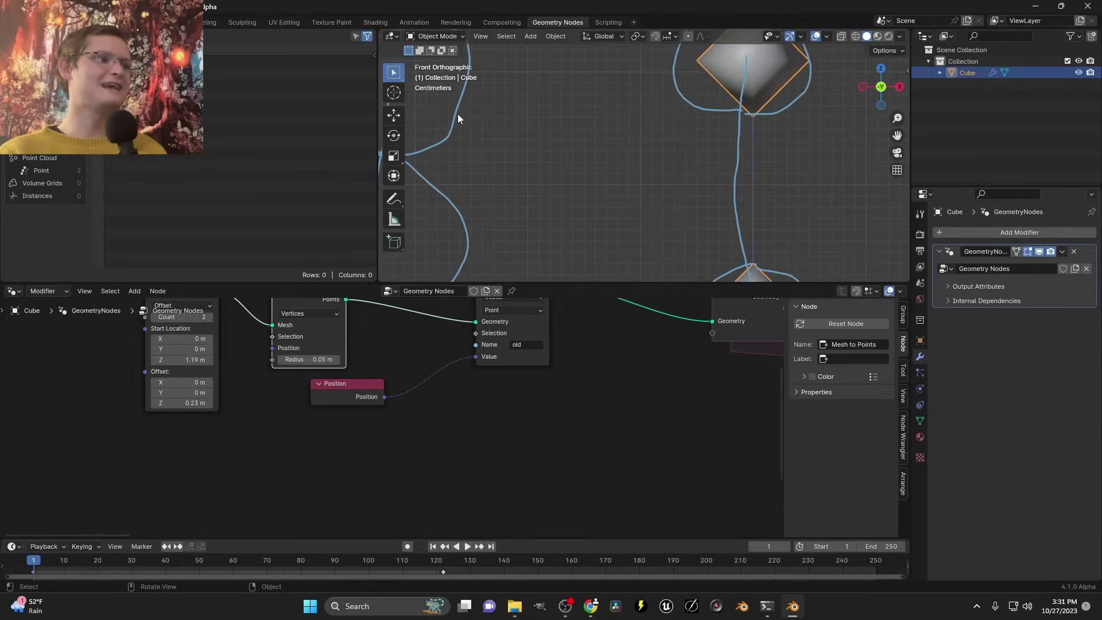
Mark the radius of each touching circle with annotation strokes and undo the last marks over the points
{"action": "middle_click_drag", "start_coordinate": [458, 119], "coordinate": [567, 133], "text": "shift"}
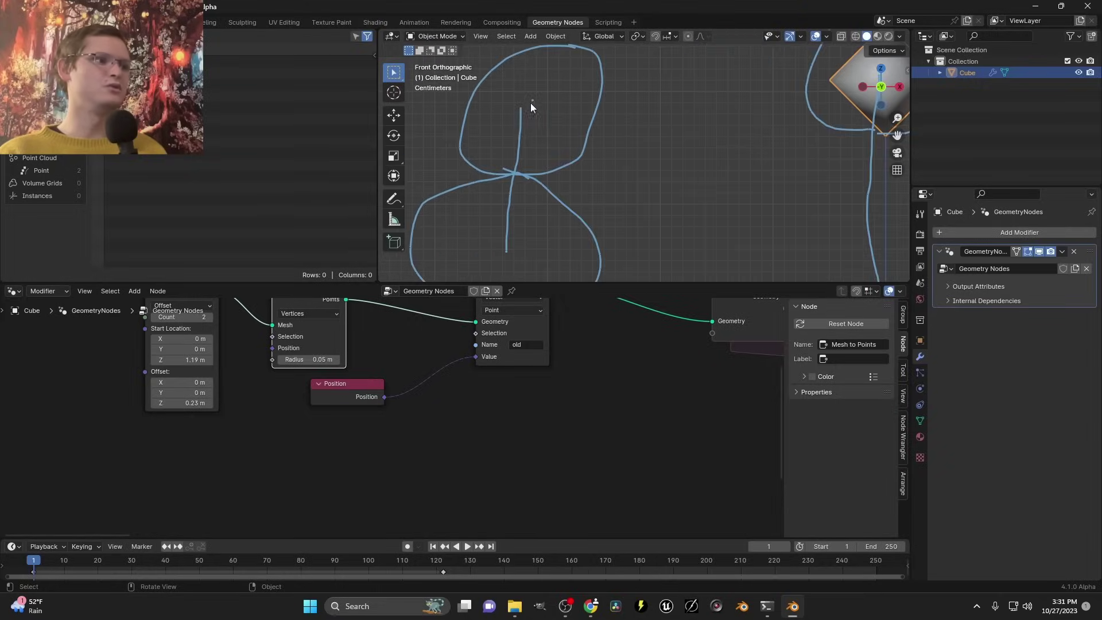
{"action": "mouse_move", "coordinate": [539, 127]}
{"action": "left_mouse_down"}
{"action": "mouse_move", "coordinate": [533, 143]}
{"action": "mouse_move", "coordinate": [537, 113]}
{"action": "mouse_move", "coordinate": [538, 144]}
{"action": "left_mouse_up"}
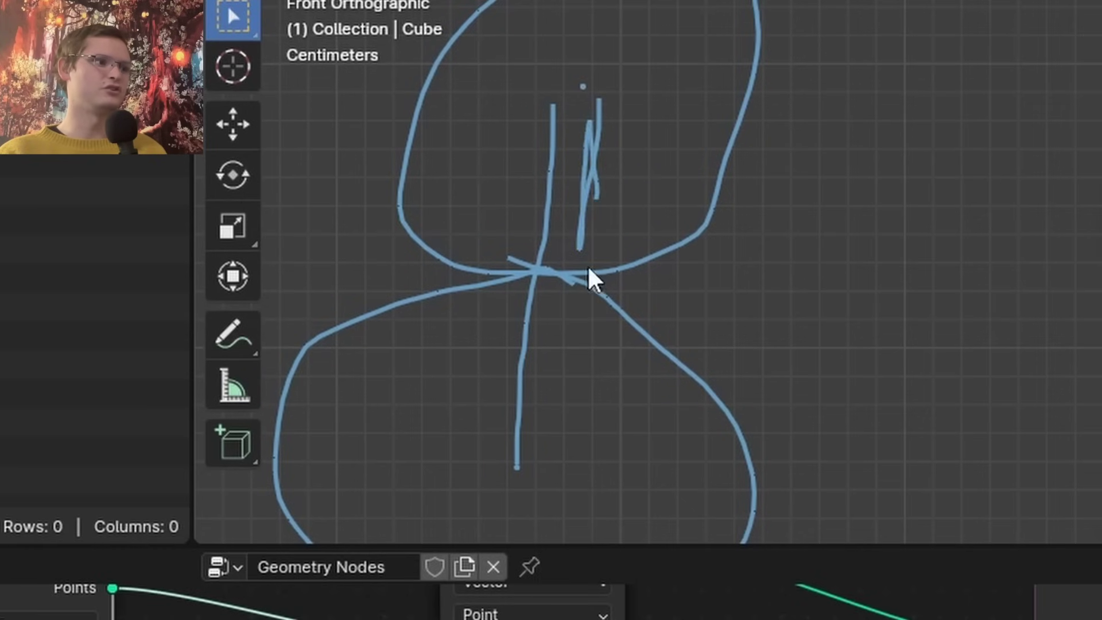
{"action": "mouse_move", "coordinate": [572, 316]}
{"action": "left_mouse_down"}
{"action": "mouse_move", "coordinate": [574, 447]}
{"action": "mouse_move", "coordinate": [574, 335]}
{"action": "left_mouse_up"}
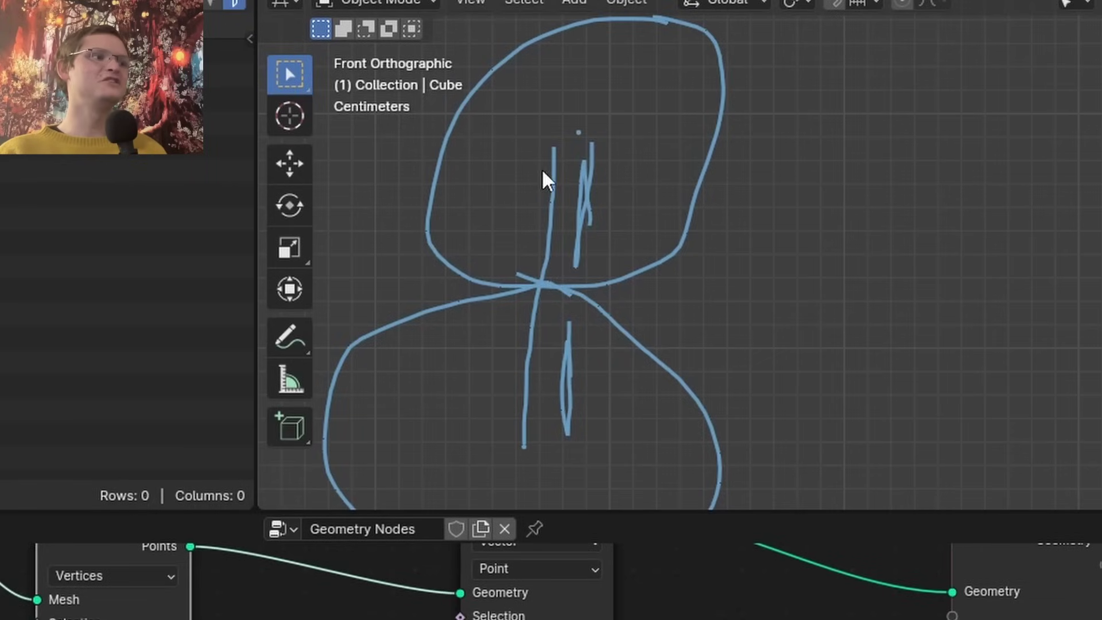
{"action": "scroll", "coordinate": [728, 247], "scroll_direction": "down", "scroll_amount": 3}
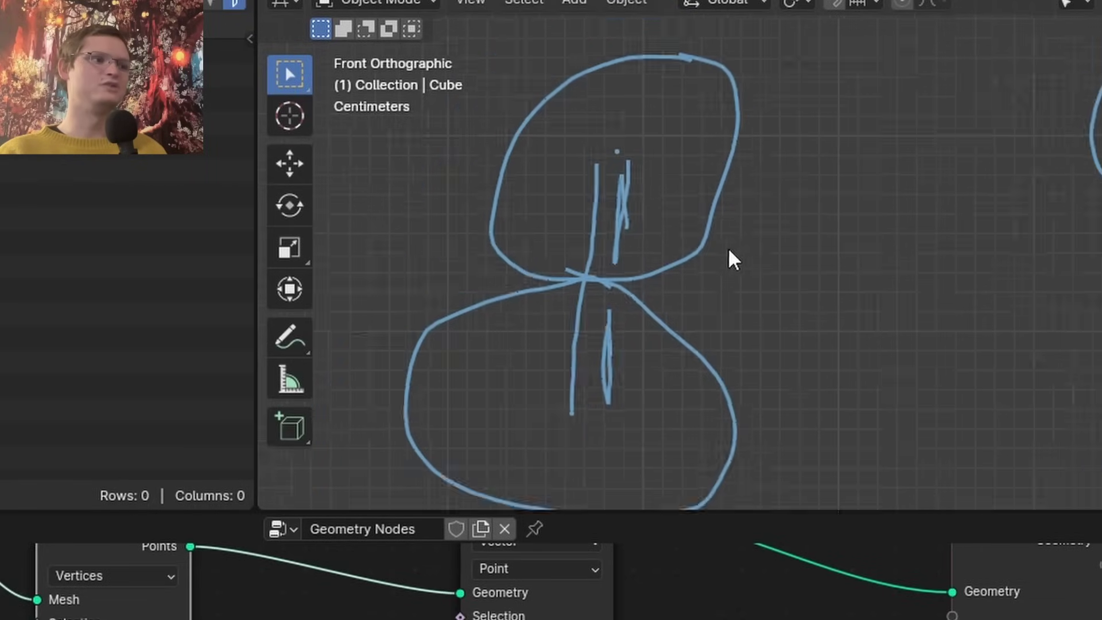
{"action": "middle_click_drag", "start_coordinate": [964, 298], "coordinate": [674, 258], "text": "shift"}
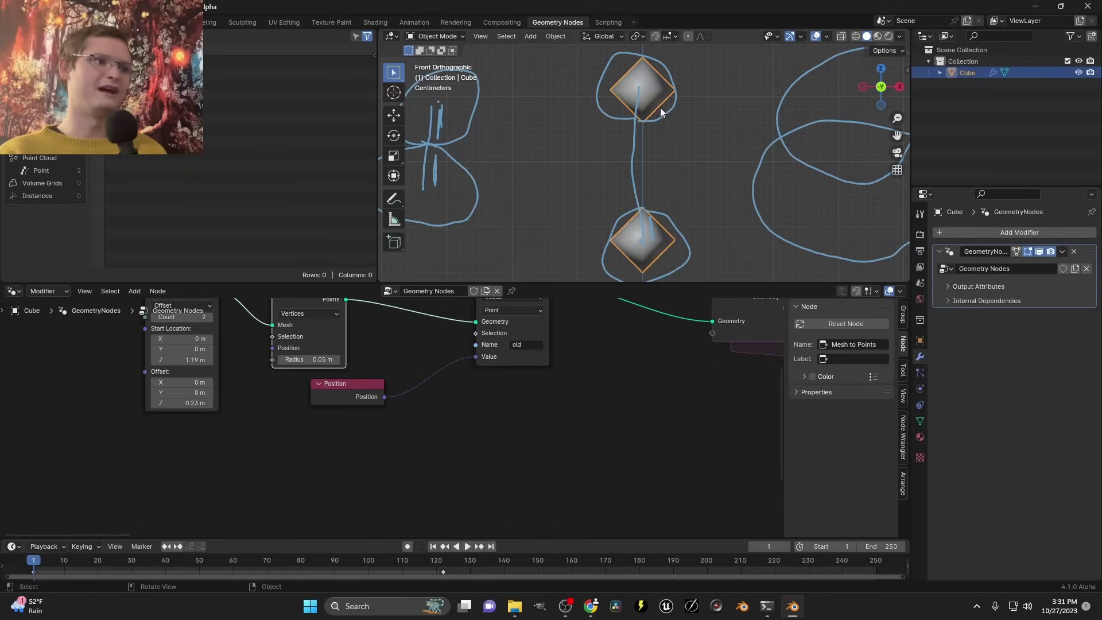
{"action": "key", "text": "ctrl+z"}
{"action": "key", "text": "ctrl+z"}
Add an Index of Nearest node in the empty area above the update p frame
{"action": "key", "text": "shift+a"}
{"action": "type", "text": "in"}
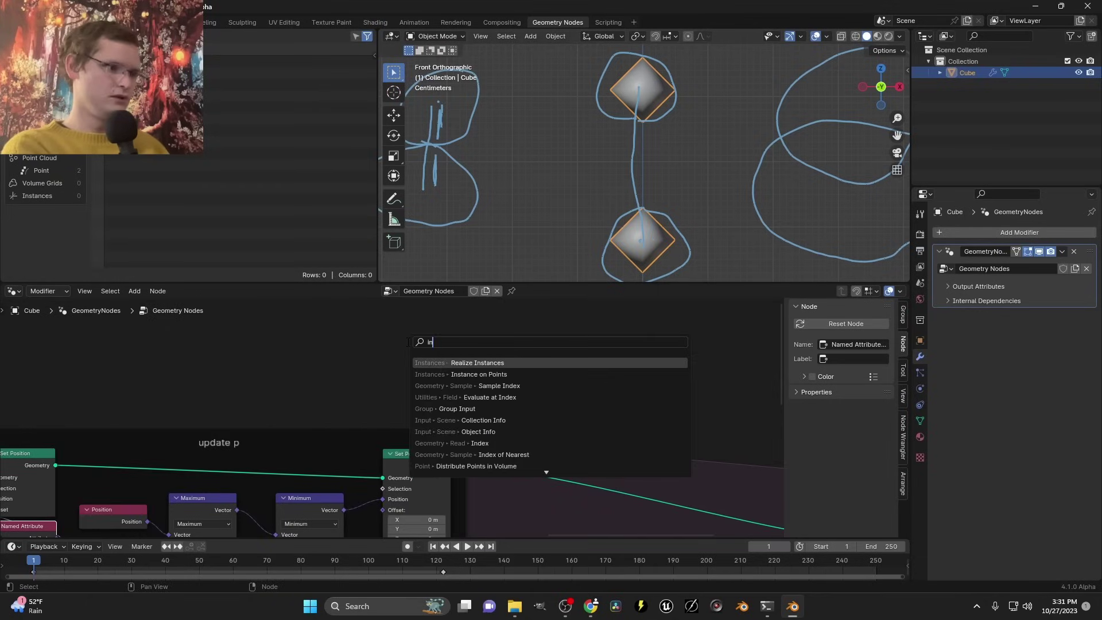
{"action": "type", "text": "dex"}
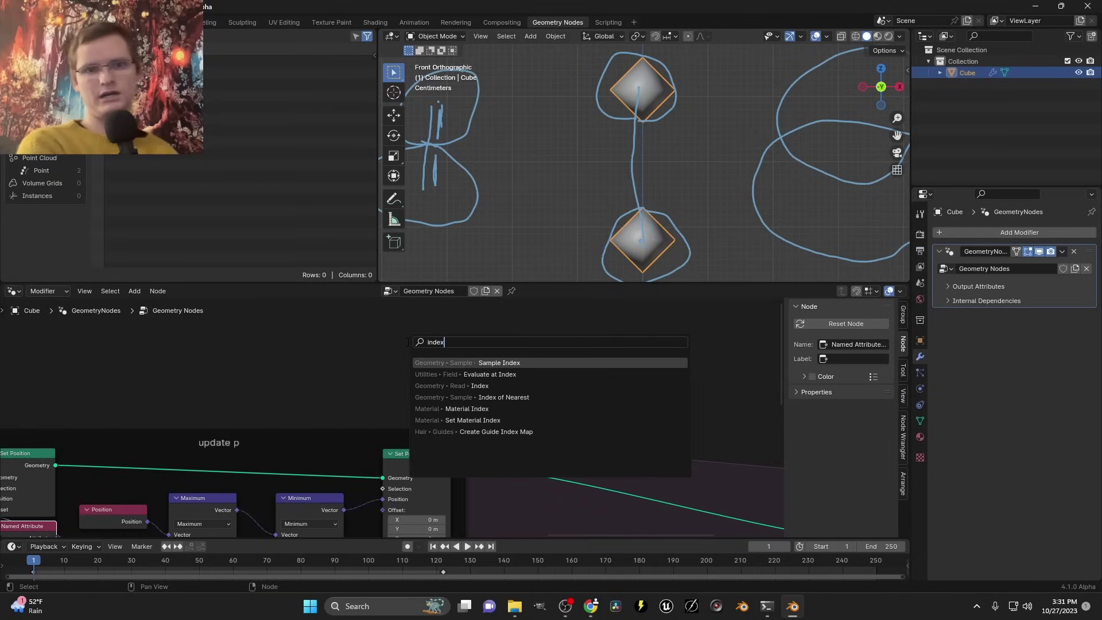
{"action": "type", "text": " of"}
{"action": "key", "text": "Return"}
{"action": "left_click", "coordinate": [381, 342]}
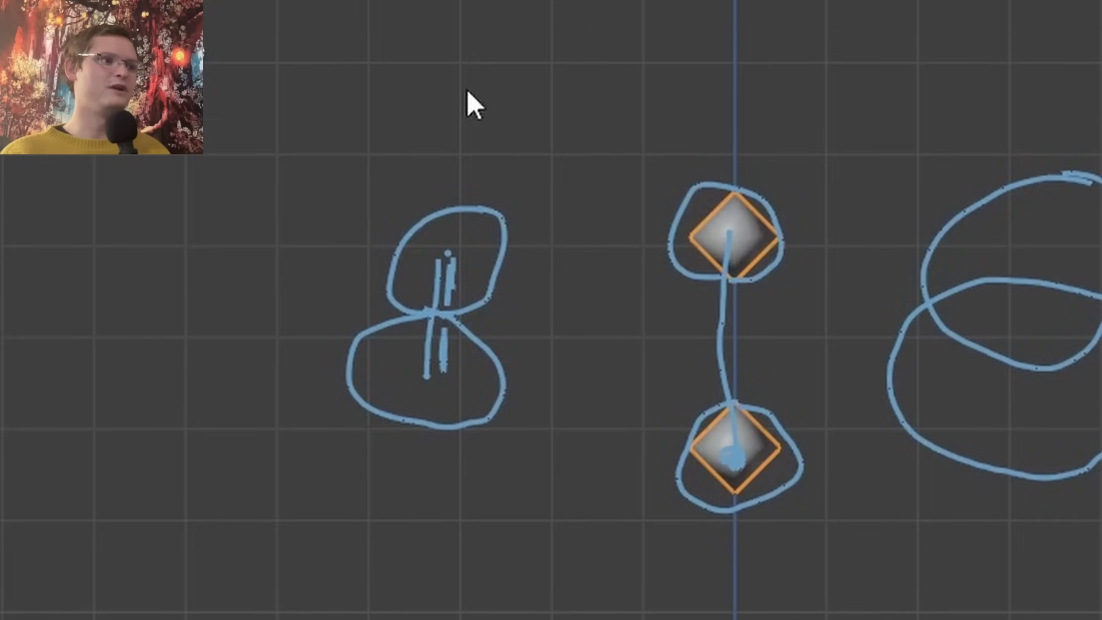
Annotate small extra circles away from the two points to illustrate how the nearest neighbour is found
{"action": "left_click_drag", "start_coordinate": [432, 41], "coordinate": [482, 33]}
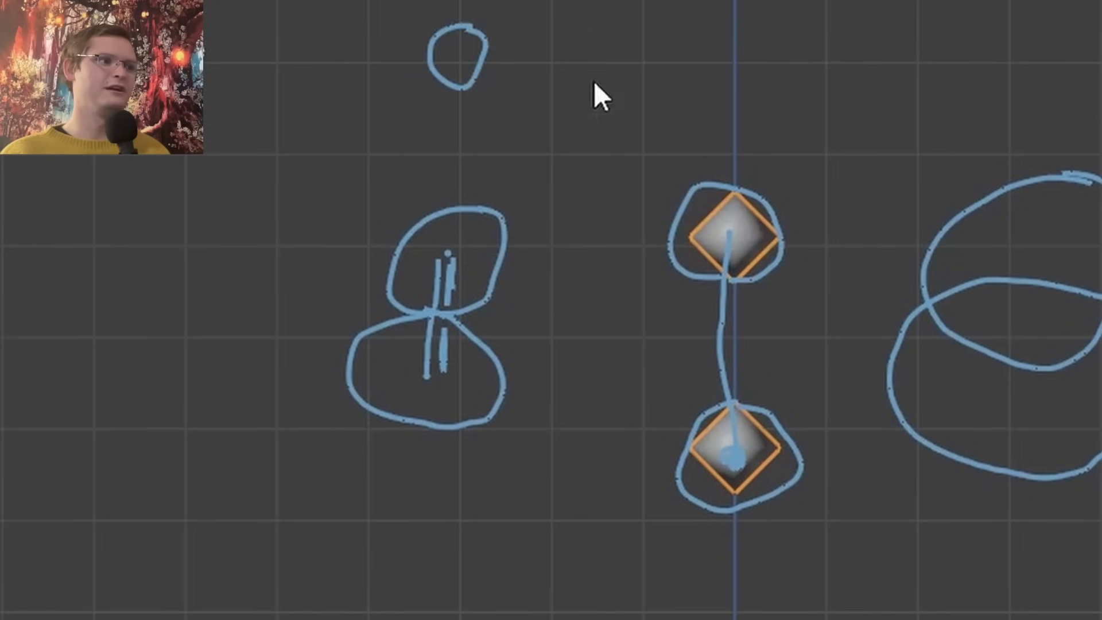
{"action": "left_click_drag", "start_coordinate": [397, 20], "coordinate": [476, 55]}
{"action": "left_click_drag", "start_coordinate": [382, 89], "coordinate": [447, 70]}
{"action": "scroll", "coordinate": [796, 334], "scroll_direction": "up", "scroll_amount": 3}
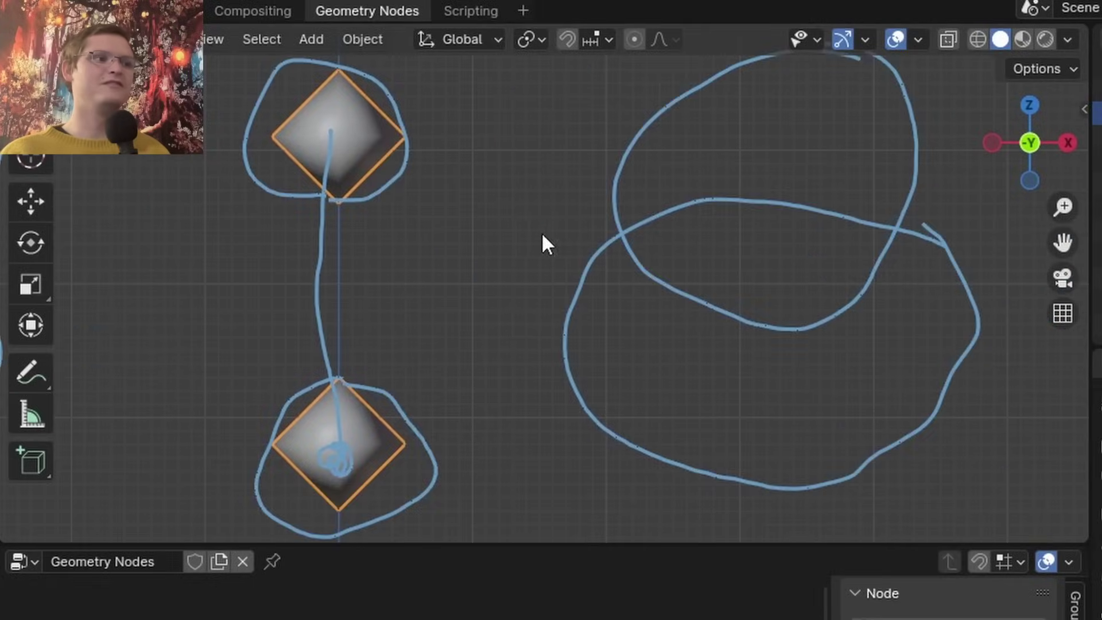
{"action": "mouse_move", "coordinate": [500, 290]}
{"action": "left_mouse_down"}
{"action": "mouse_move", "coordinate": [683, 345]}
{"action": "mouse_move", "coordinate": [613, 150]}
{"action": "mouse_move", "coordinate": [511, 279]}
{"action": "left_mouse_up"}
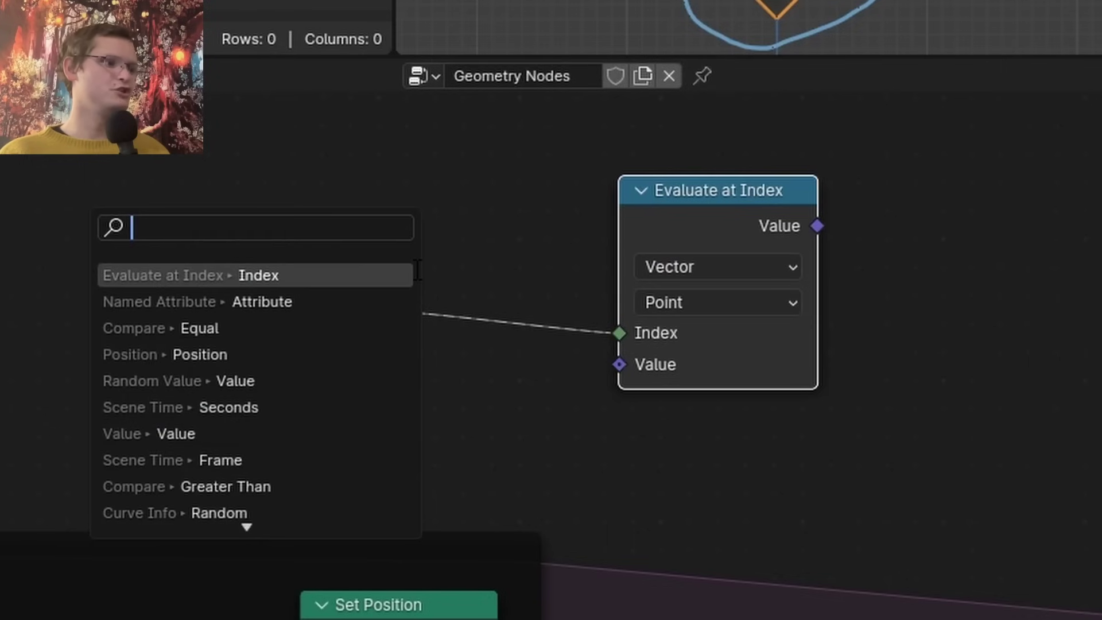
Supply the Evaluate at Index node's Value from a Position node and move Evaluate at Index closer to its inputs
{"action": "type", "text": "po"}
{"action": "left_click", "coordinate": [300, 280]}
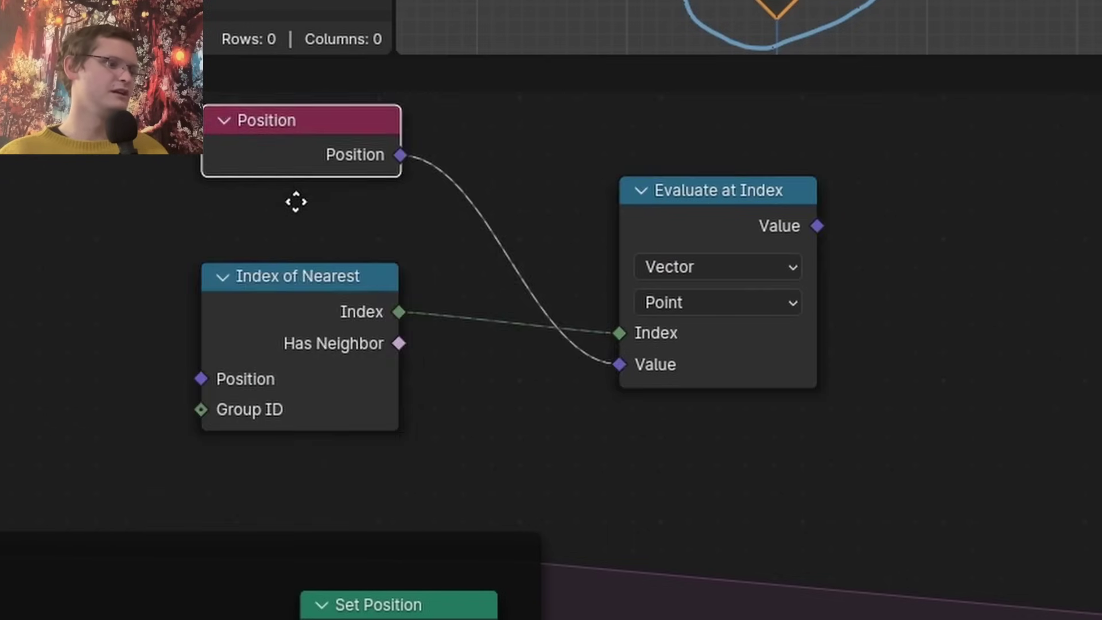
{"action": "left_click", "coordinate": [313, 269]}
{"action": "left_click_drag", "start_coordinate": [666, 211], "coordinate": [566, 218]}
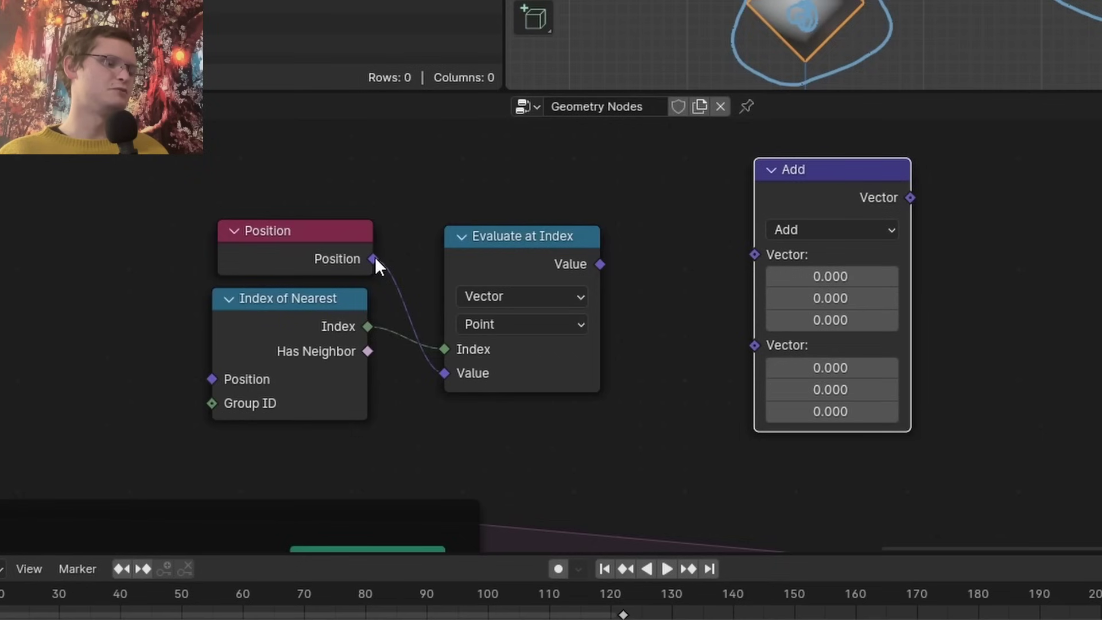
Compare the Position with the Evaluate at Index Value by wiring both into the vector math node and changing it to Distance
{"action": "left_click_drag", "start_coordinate": [374, 259], "coordinate": [756, 257]}
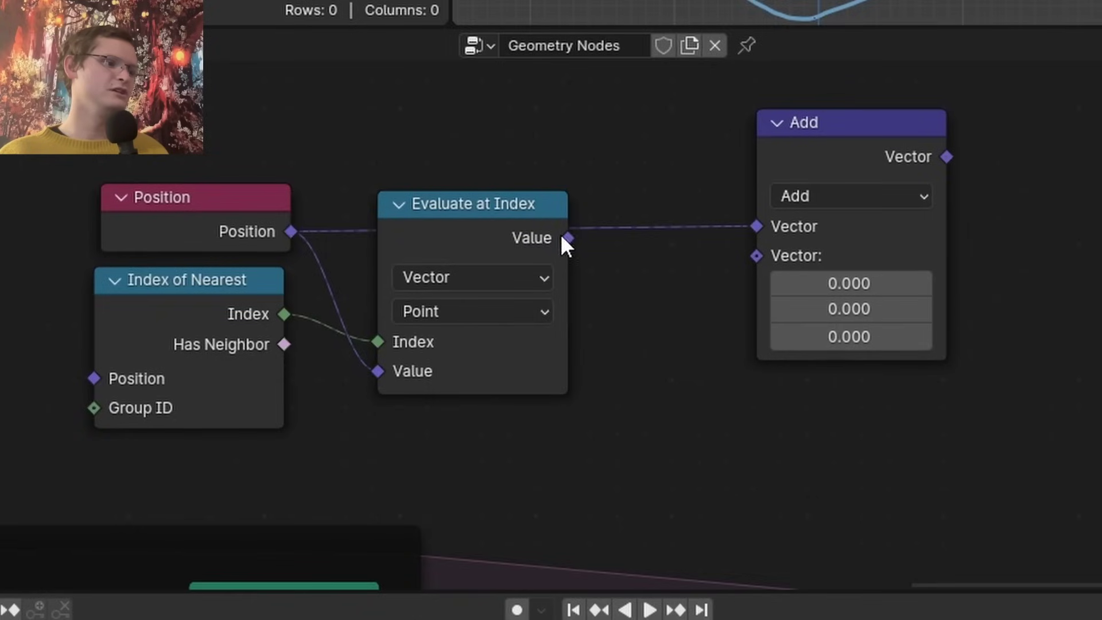
{"action": "left_click_drag", "start_coordinate": [564, 238], "coordinate": [756, 255]}
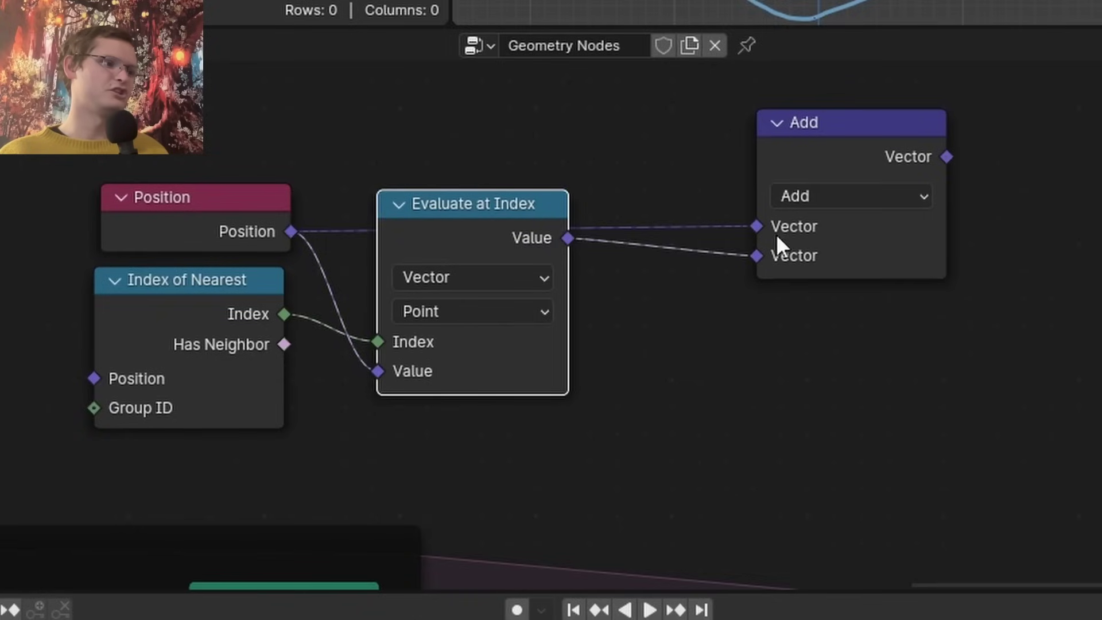
{"action": "left_click", "coordinate": [803, 196]}
{"action": "left_click", "coordinate": [823, 613]}
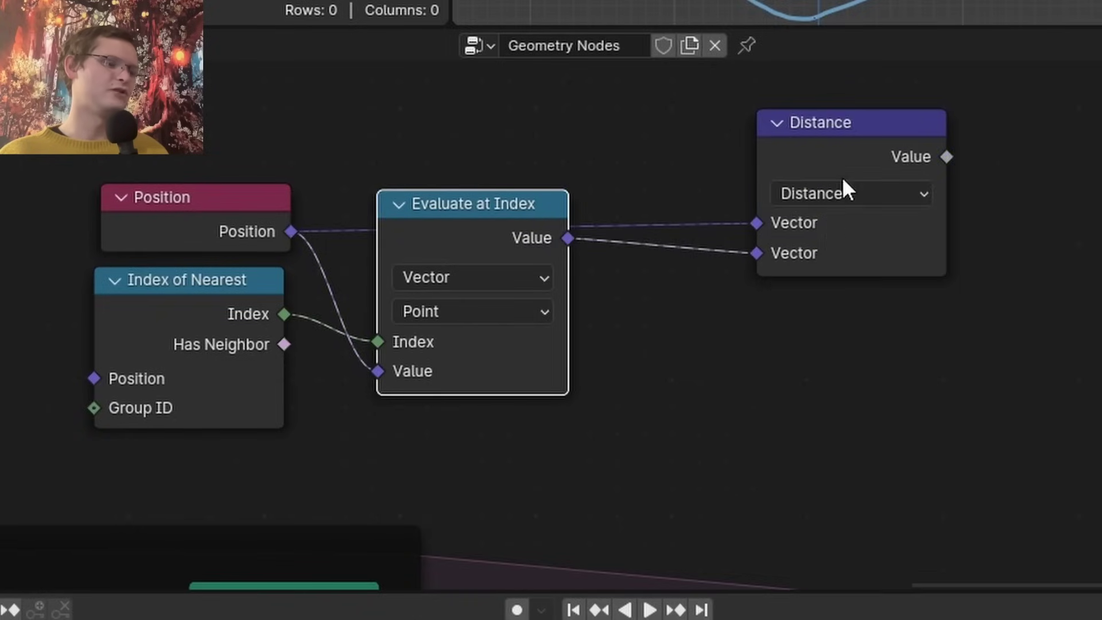
{"action": "left_click_drag", "start_coordinate": [844, 184], "coordinate": [792, 179]}
Add a Radius node in the empty area above the Distance node
{"action": "key", "text": "shift+a"}
{"action": "mouse_move", "coordinate": [765, 150]}
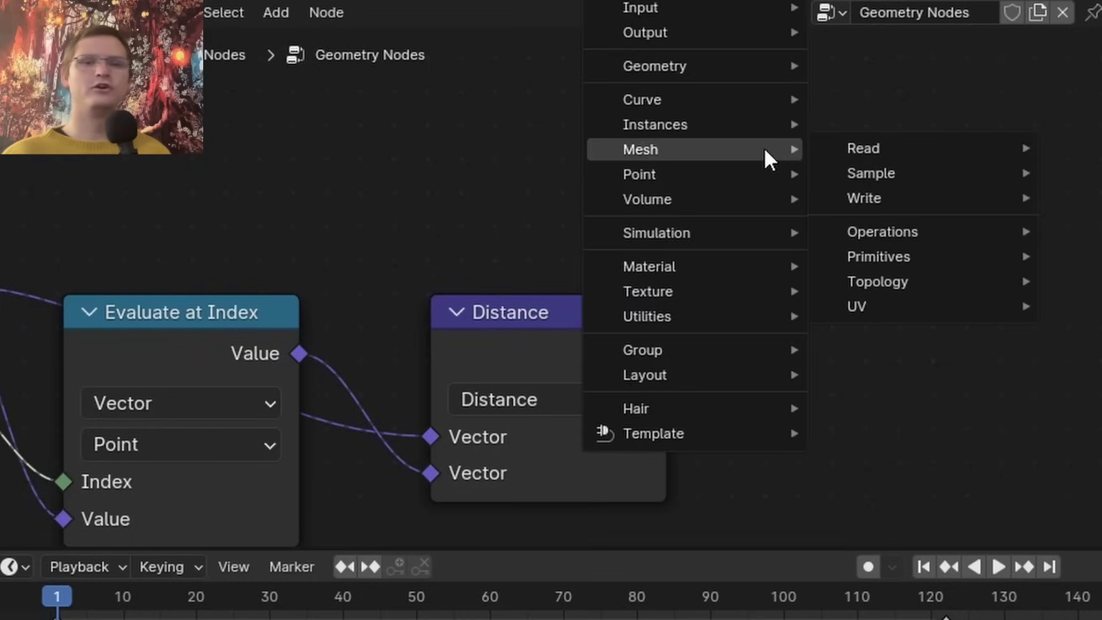
{"action": "type", "text": "rad"}
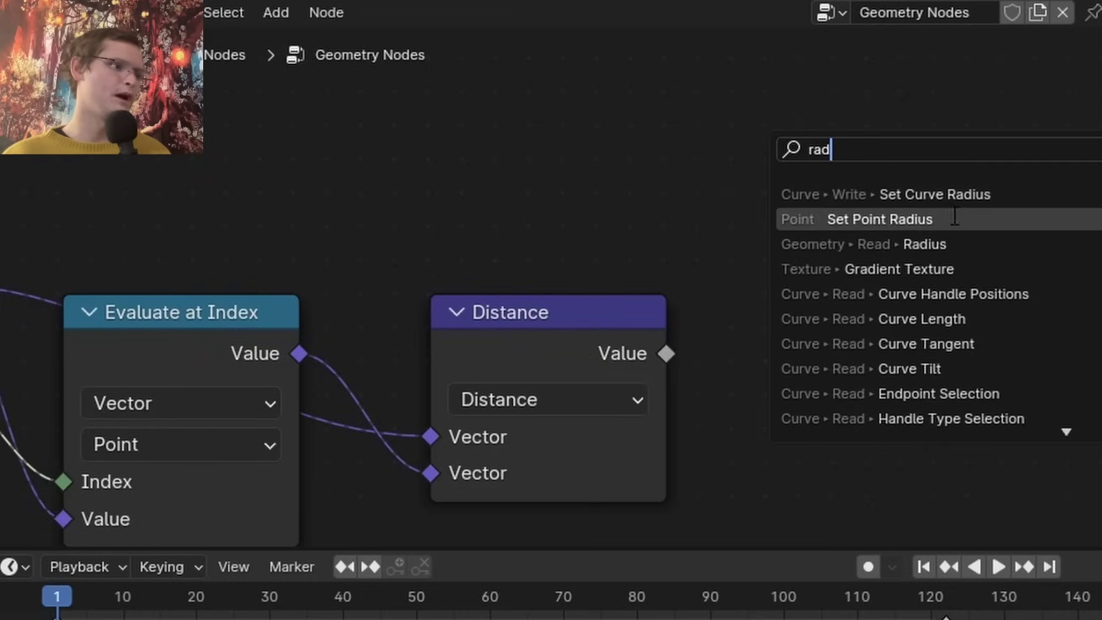
{"action": "left_click", "coordinate": [924, 244]}
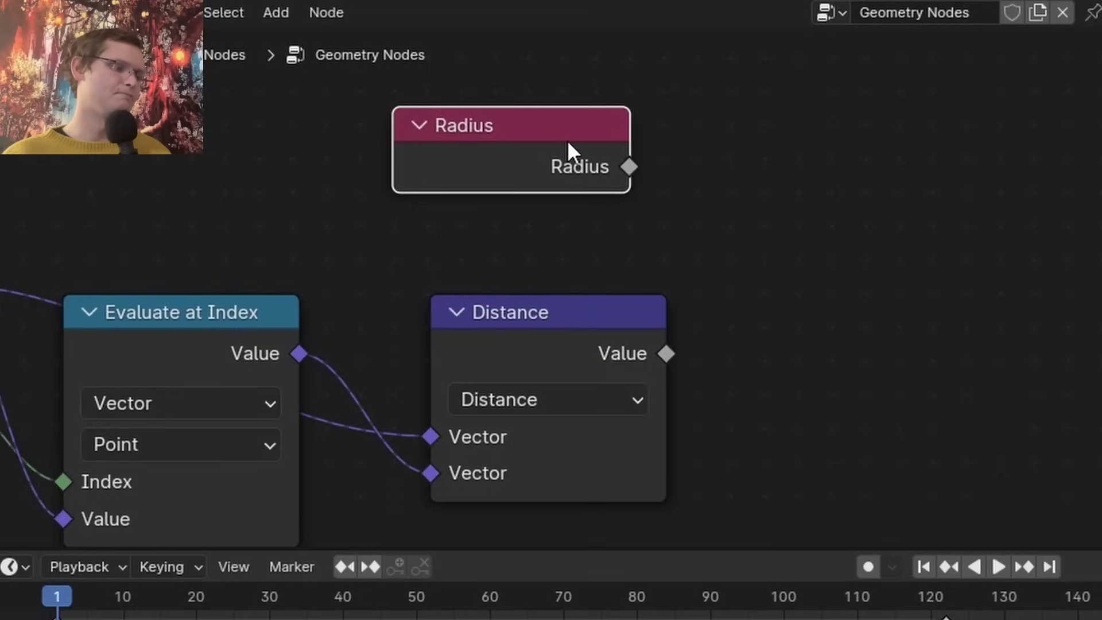
Add a Multiply math node fed by Radius and set its multiplier to 2
{"action": "key", "text": "shift+a"}
{"action": "type", "text": "math"}
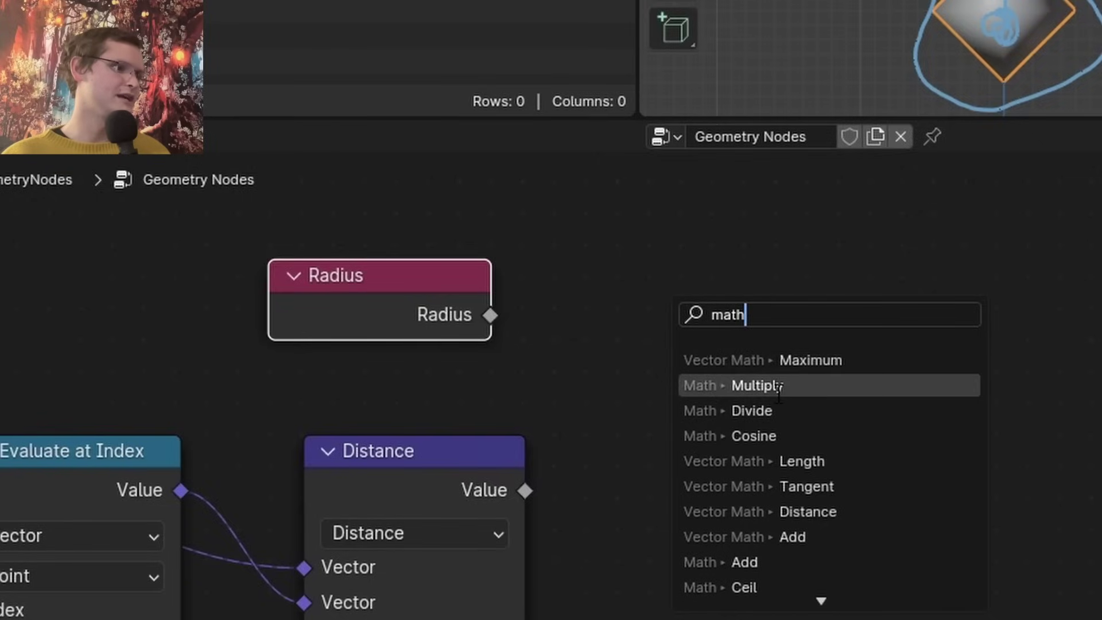
{"action": "left_click", "coordinate": [779, 386]}
{"action": "left_click", "coordinate": [783, 376]}
{"action": "left_click", "coordinate": [804, 394]}
{"action": "type", "text": "2"}
{"action": "key", "text": "Return"}
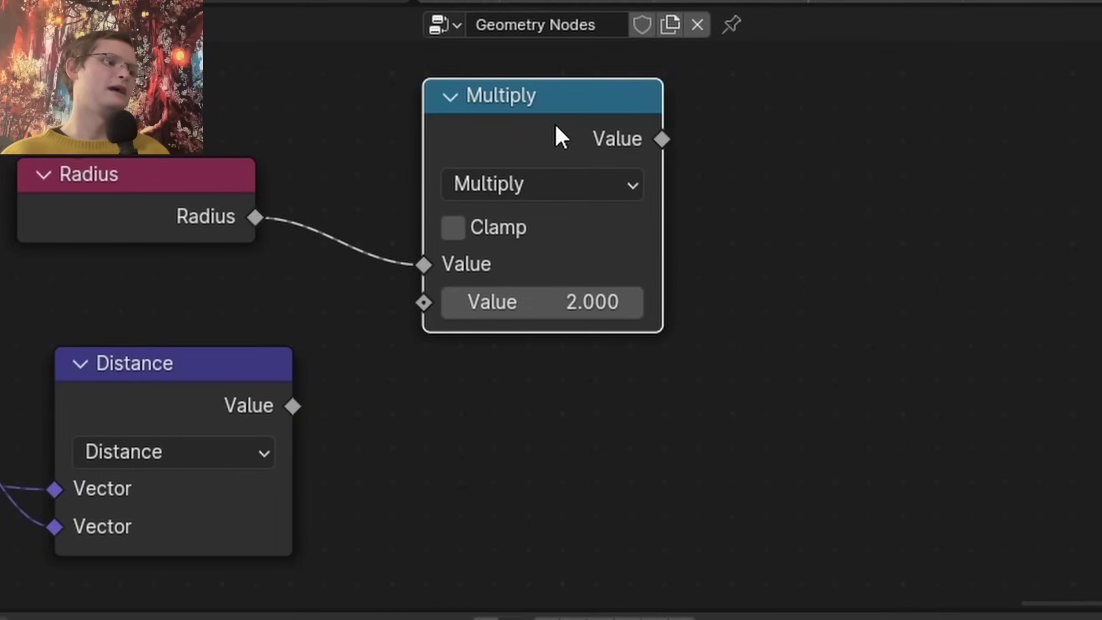
Subtract the doubled radius from the Distance value and test the result with a Less Than node at threshold 0
{"action": "key", "text": "shift+d"}
{"action": "left_click", "coordinate": [1093, 305]}
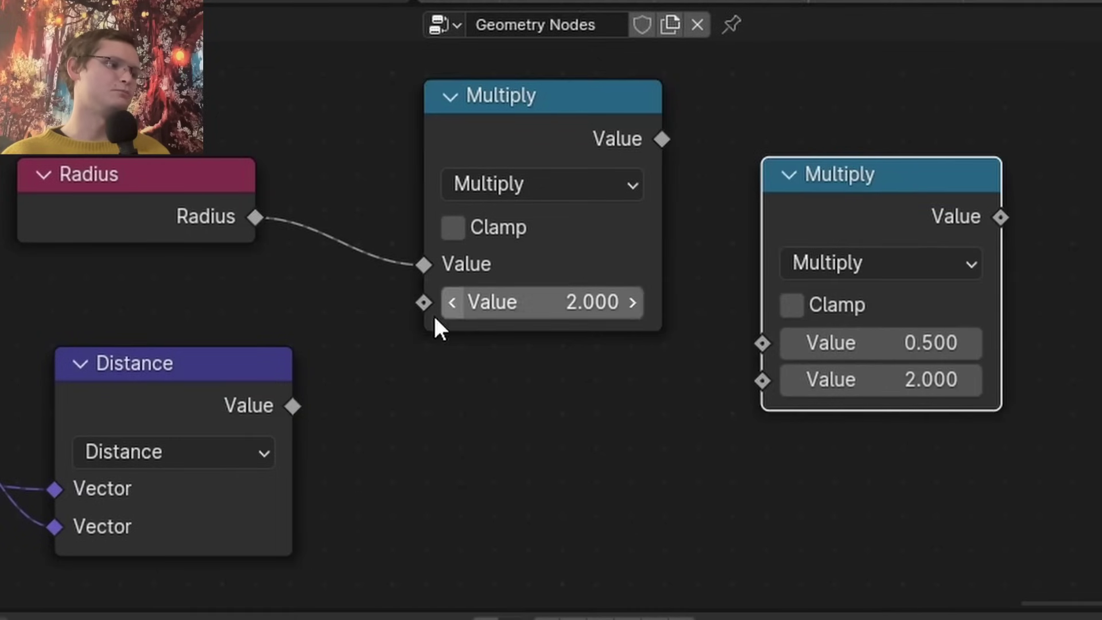
{"action": "left_click_drag", "start_coordinate": [295, 407], "coordinate": [760, 382]}
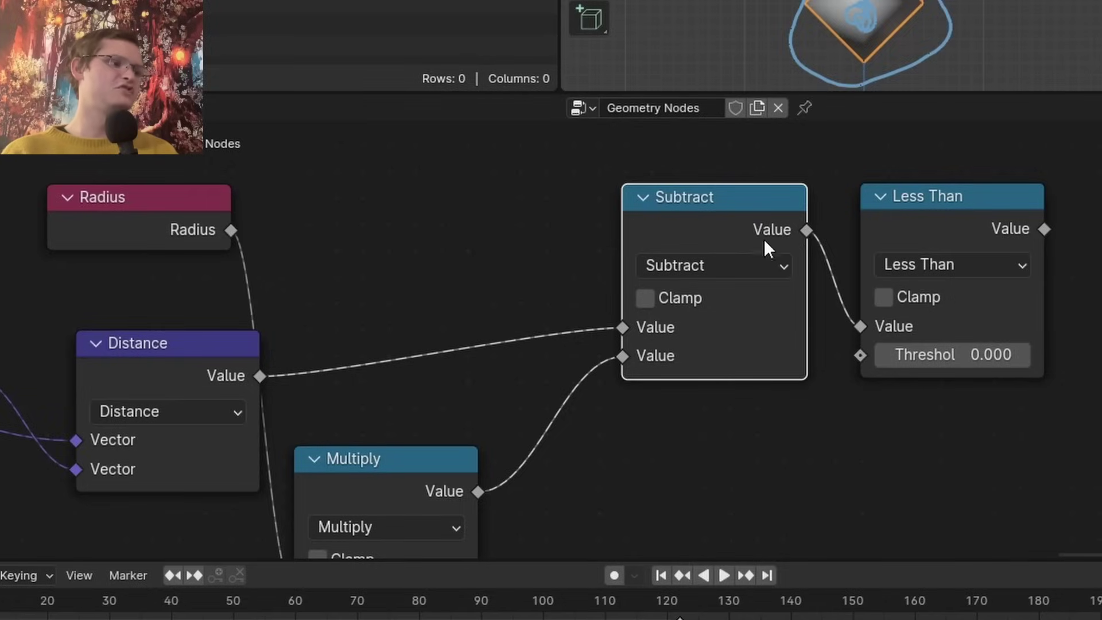
Use the Less Than result as the last Set Position node's Selection and move the neighbour-test nodes away to make room
{"action": "middle_click_drag", "start_coordinate": [584, 387], "coordinate": [617, 336]}
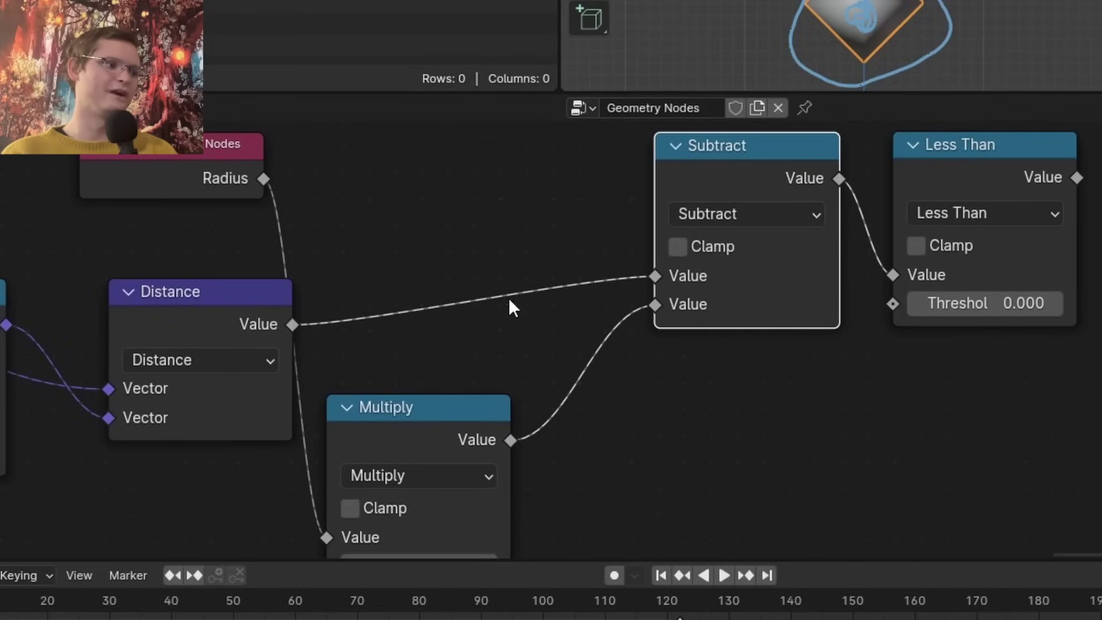
{"action": "left_click_drag", "start_coordinate": [721, 140], "coordinate": [451, 464]}
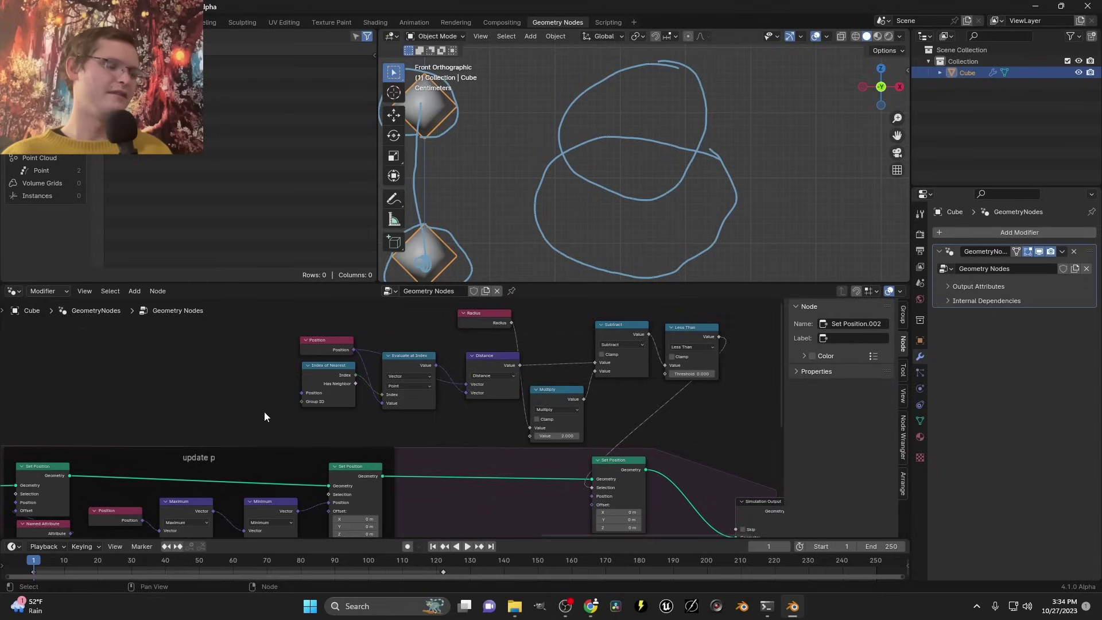
{"action": "left_click_drag", "start_coordinate": [264, 416], "coordinate": [388, 327]}
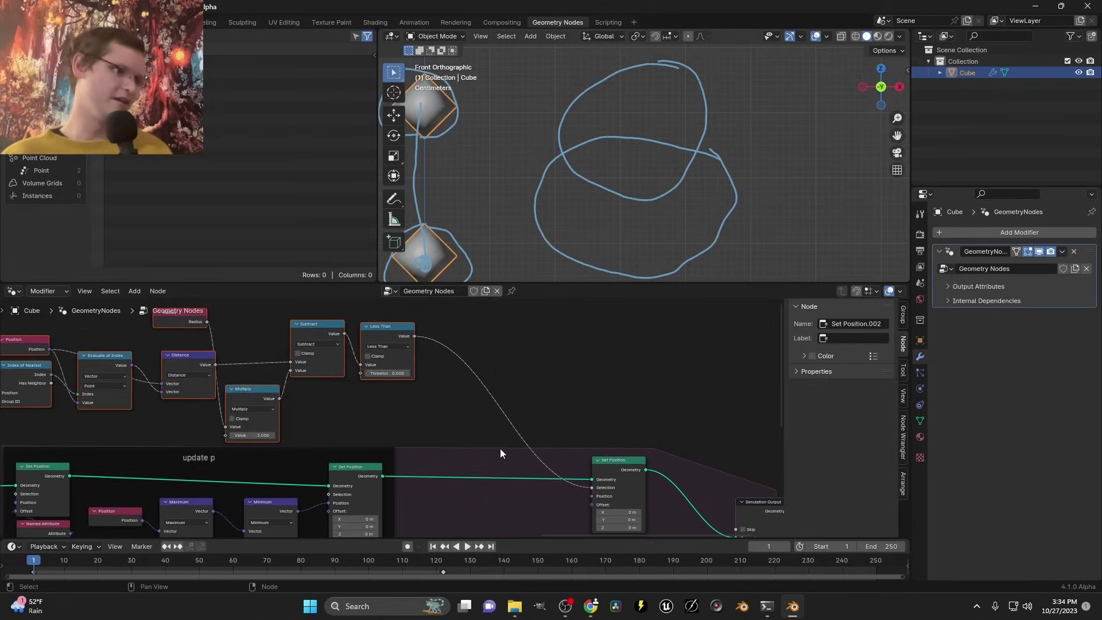
{"action": "scroll", "coordinate": [500, 449], "scroll_direction": "up", "scroll_amount": 5}
{"action": "middle_click_drag", "start_coordinate": [501, 449], "coordinate": [410, 391]}
Annotate the overlapping circles with centre dots, a downward arrow and the letters N and O, undoing the extra stroke
{"action": "left_click_drag", "start_coordinate": [634, 167], "coordinate": [634, 194]}
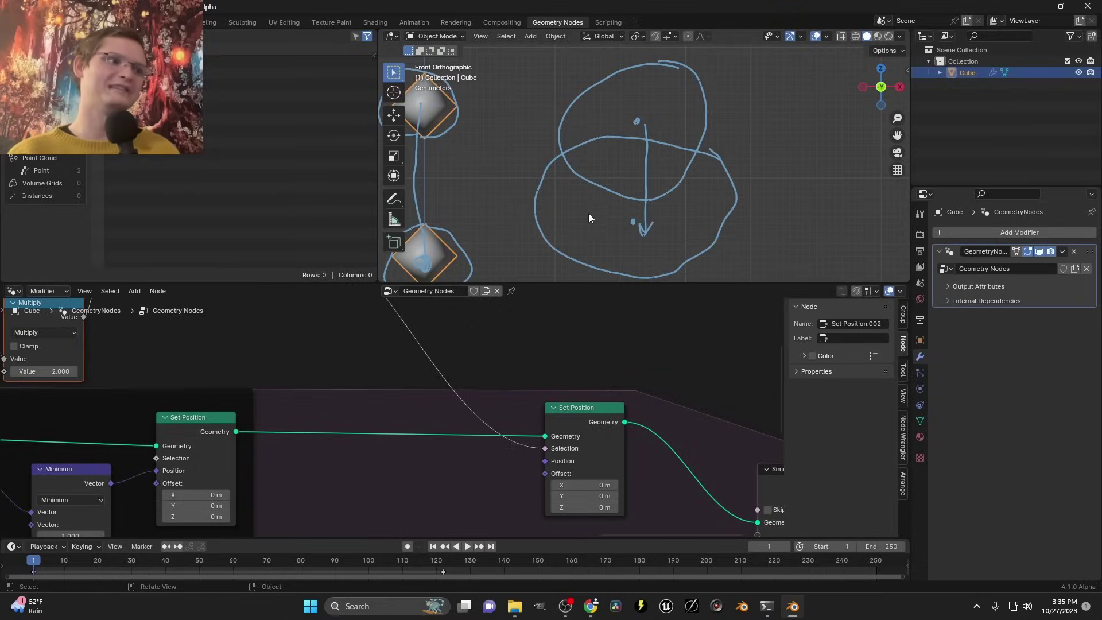
{"action": "left_click_drag", "start_coordinate": [604, 222], "coordinate": [601, 211]}
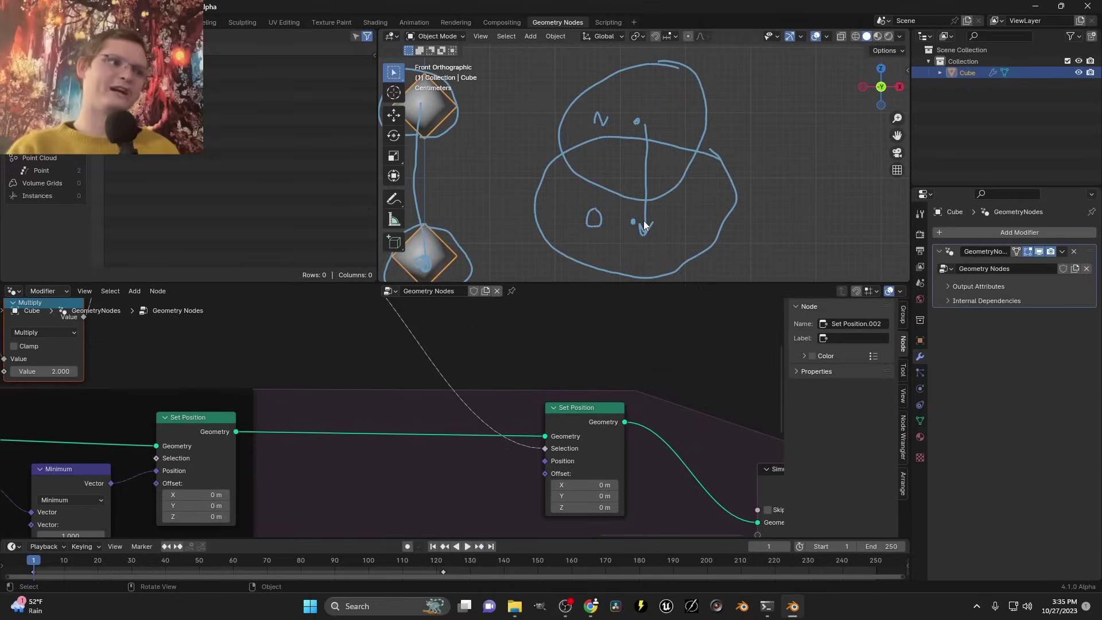
{"action": "mouse_move", "coordinate": [668, 166]}
{"action": "left_mouse_down"}
{"action": "mouse_move", "coordinate": [658, 131]}
{"action": "mouse_move", "coordinate": [670, 137]}
{"action": "left_mouse_up"}
{"action": "key", "text": "ctrl+z"}
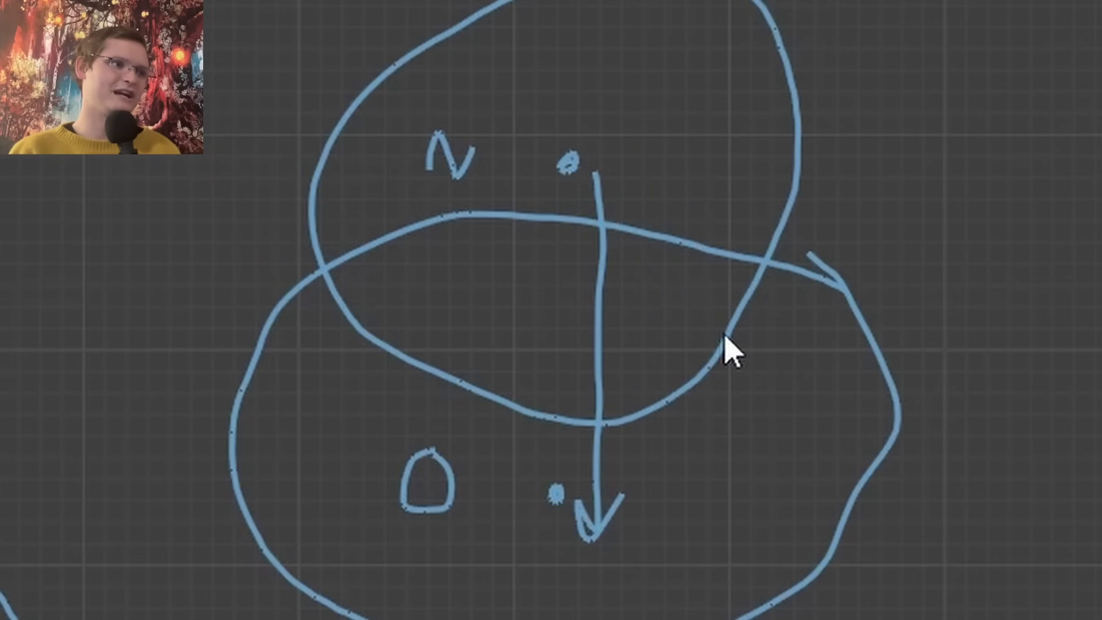
Duplicate the Distance node as a vector Subtract that subtracts the Evaluate at Index Value from the Position
{"action": "middle_click_drag", "start_coordinate": [359, 361], "coordinate": [445, 414]}
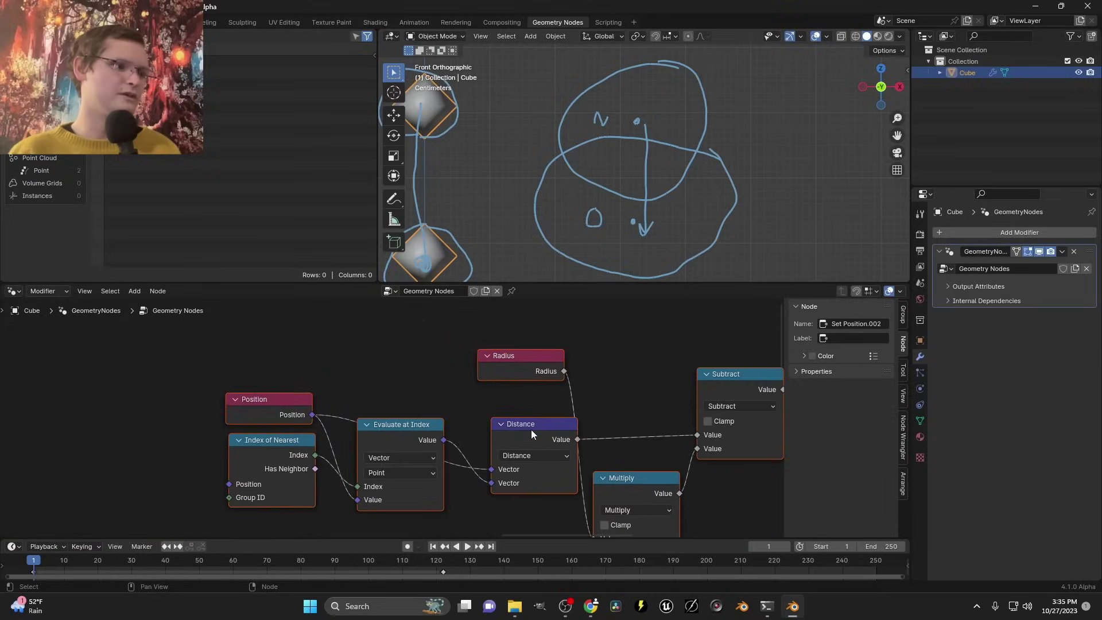
{"action": "left_click", "coordinate": [532, 430]}
{"action": "key", "text": "shift+d"}
{"action": "left_click", "coordinate": [393, 293]}
{"action": "left_click_drag", "start_coordinate": [312, 433], "coordinate": [353, 333]}
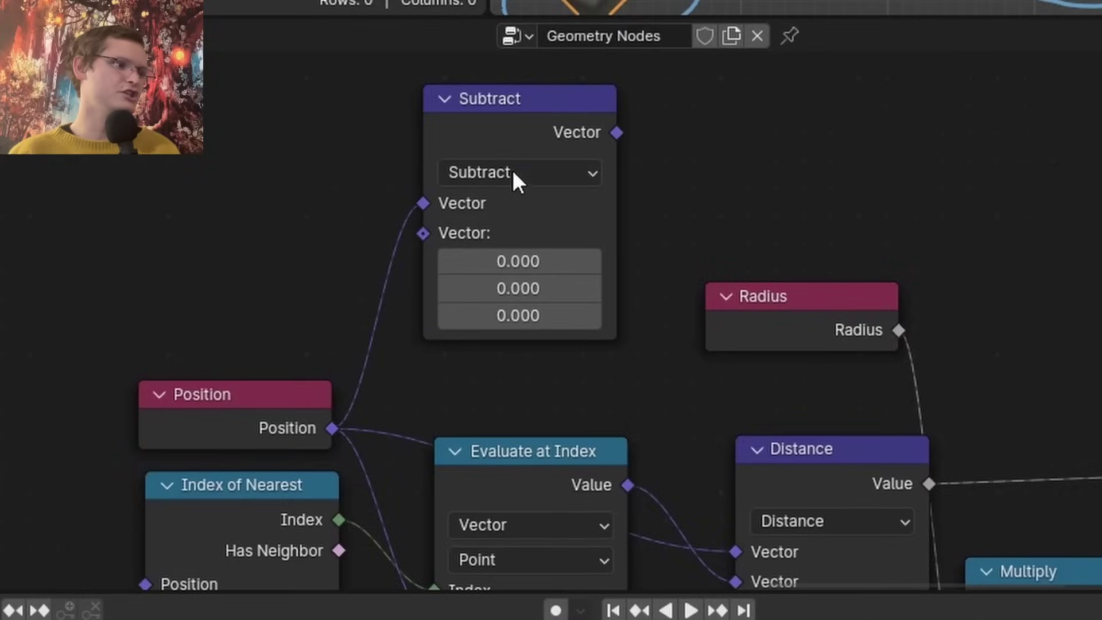
{"action": "left_click_drag", "start_coordinate": [413, 301], "coordinate": [545, 307]}
{"action": "left_click_drag", "start_coordinate": [628, 509], "coordinate": [762, 195]}
Duplicate the vector Subtract, feed it the Subtract vector, change it to Scale and move it farther along the chain
{"action": "middle_click_drag", "start_coordinate": [825, 91], "coordinate": [361, 246]}
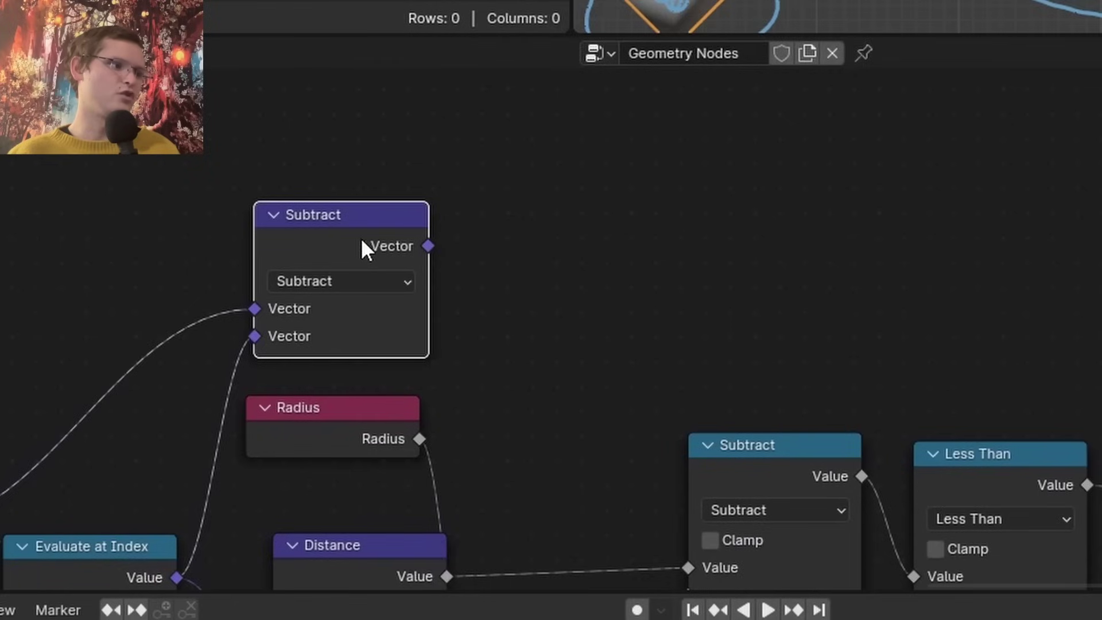
{"action": "key", "text": "shift+d"}
{"action": "left_click_drag", "start_coordinate": [427, 246], "coordinate": [585, 236]}
{"action": "left_click", "coordinate": [634, 200]}
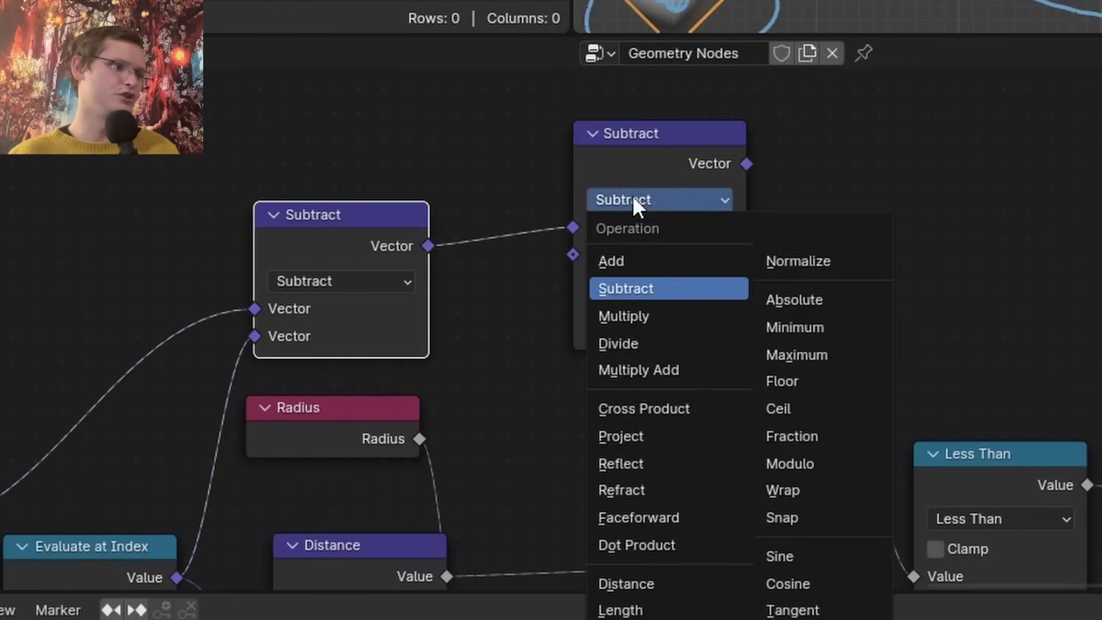
{"action": "left_click", "coordinate": [618, 619]}
{"action": "left_click_drag", "start_coordinate": [889, 295], "coordinate": [652, 170]}
{"action": "key", "text": "g"}
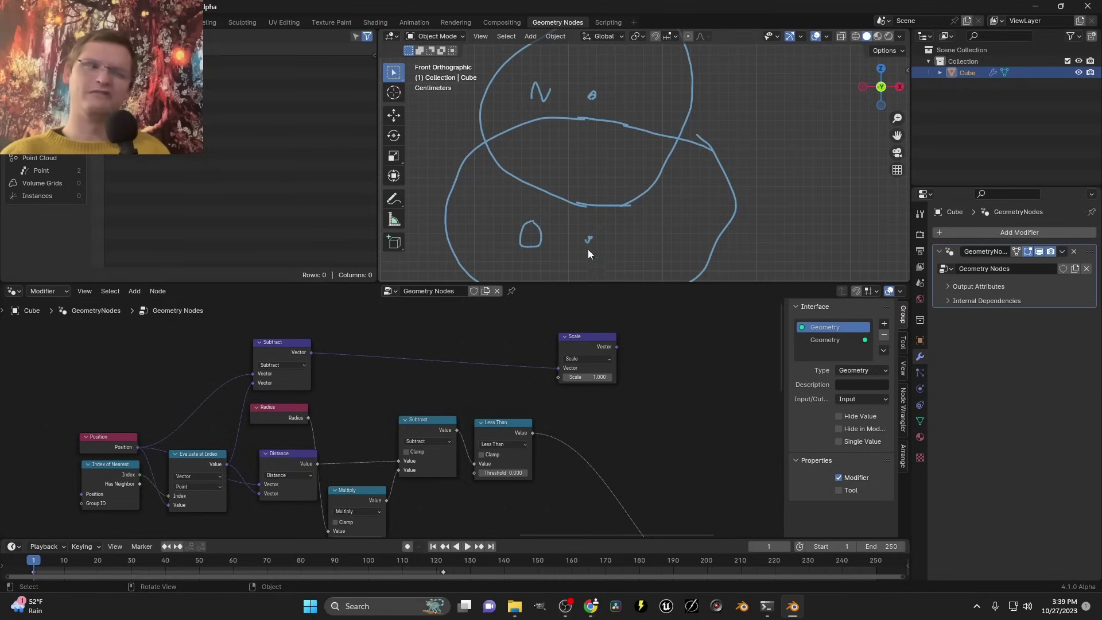
Divide the math Subtract result by -2 and use it to scale the vector that drives Set Position's Offset
{"action": "scroll", "coordinate": [482, 416], "scroll_direction": "up", "scroll_amount": 3}
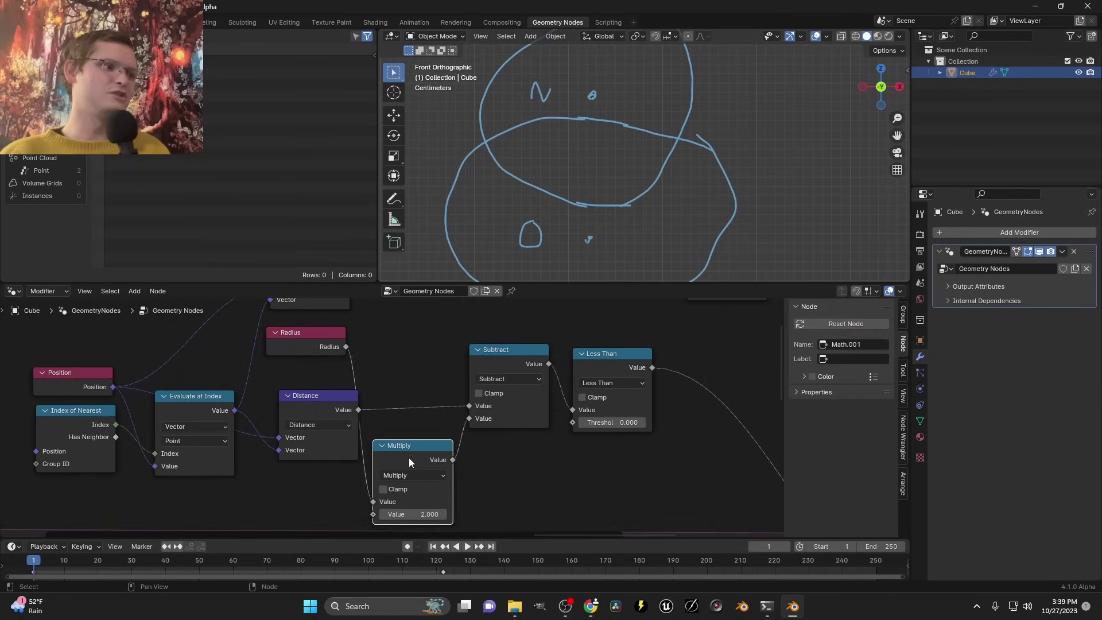
{"action": "left_click_drag", "start_coordinate": [409, 457], "coordinate": [409, 434]}
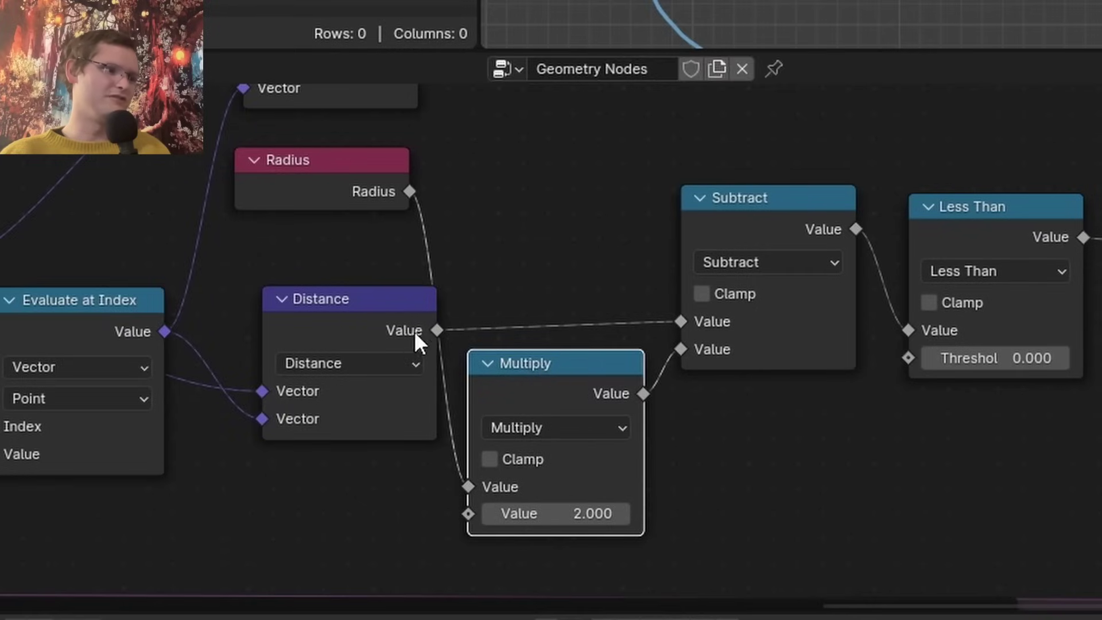
{"action": "middle_click_drag", "start_coordinate": [513, 209], "coordinate": [464, 405]}
{"action": "left_click", "coordinate": [464, 404]}
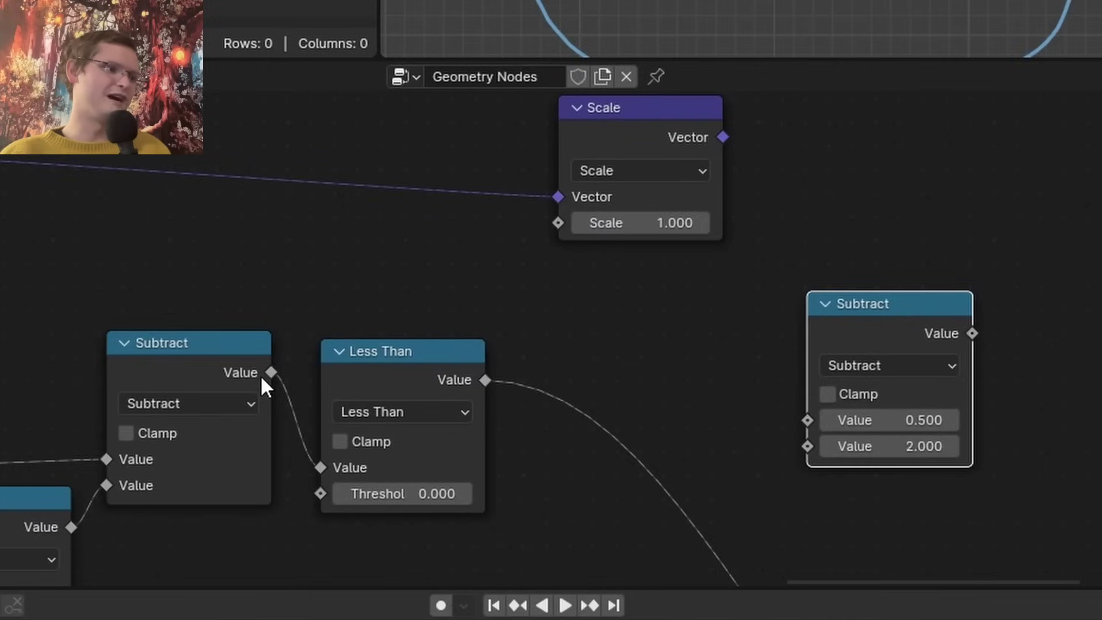
{"action": "left_click_drag", "start_coordinate": [262, 379], "coordinate": [807, 421]}
{"action": "left_click", "coordinate": [876, 366]}
{"action": "key", "text": "d"}
{"action": "left_click", "coordinate": [836, 446]}
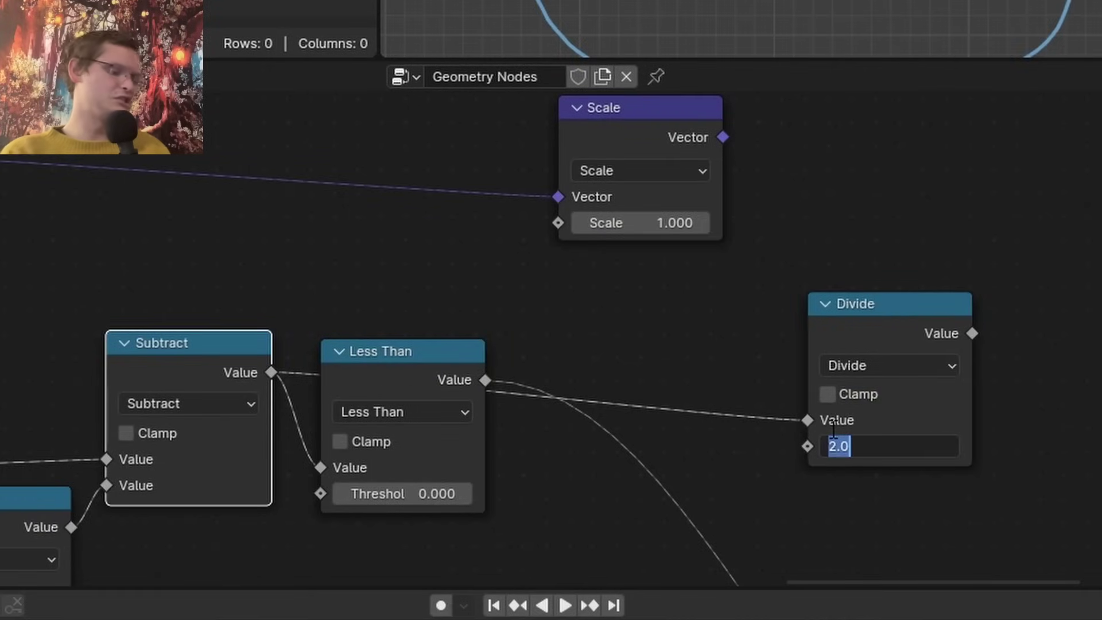
{"action": "type", "text": "-2"}
{"action": "key", "text": "Return"}
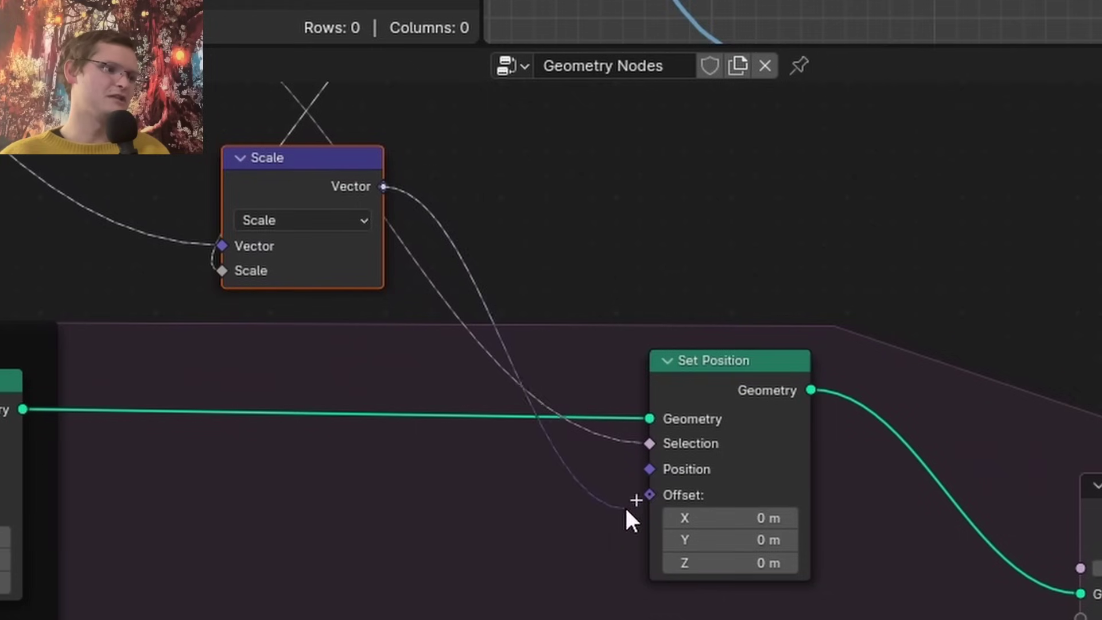
{"action": "left_click_drag", "start_coordinate": [649, 496], "coordinate": [650, 495]}
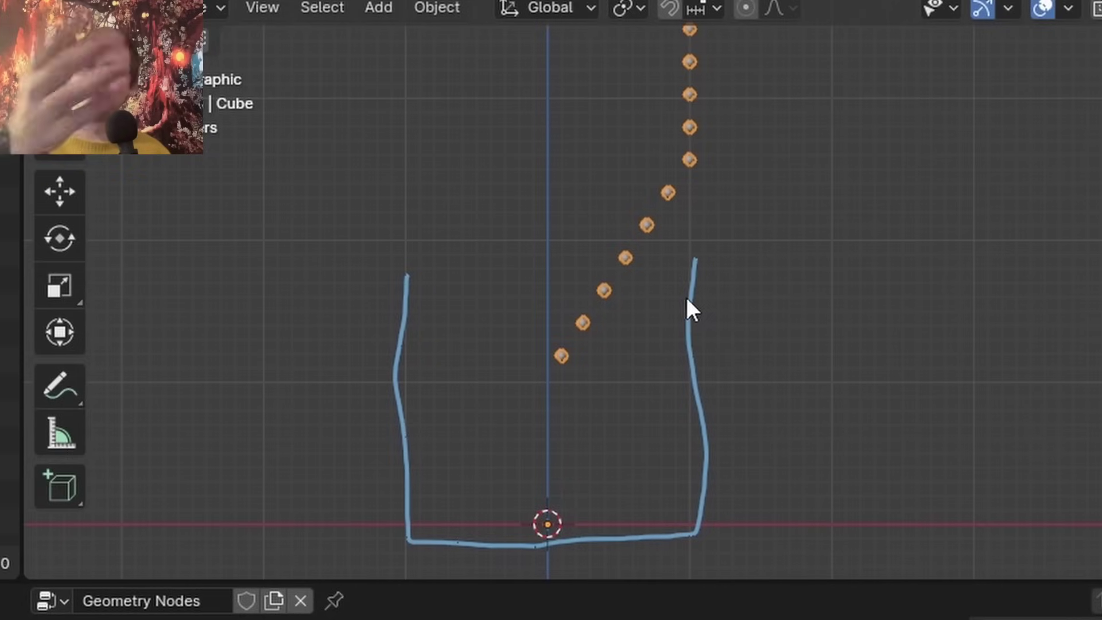
Edit the X value of the mesh line's Start Location
{"action": "middle_click_drag", "start_coordinate": [681, 261], "coordinate": [639, 365], "text": "shift"}
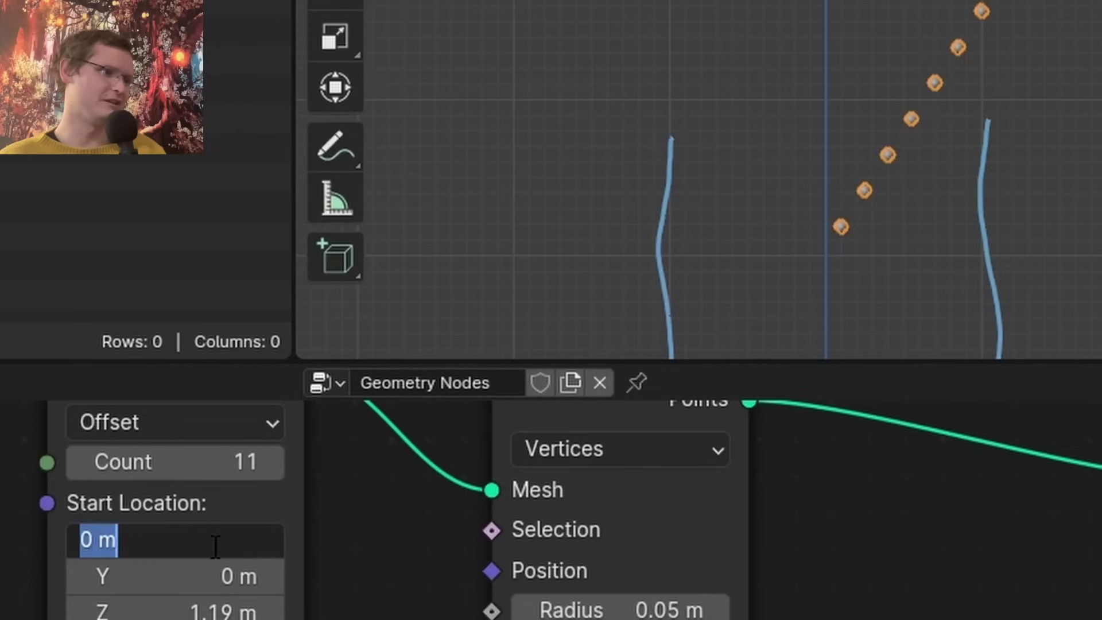
{"action": "left_click", "coordinate": [455, 597]}
{"action": "left_click_drag", "start_coordinate": [210, 552], "coordinate": [125, 540]}
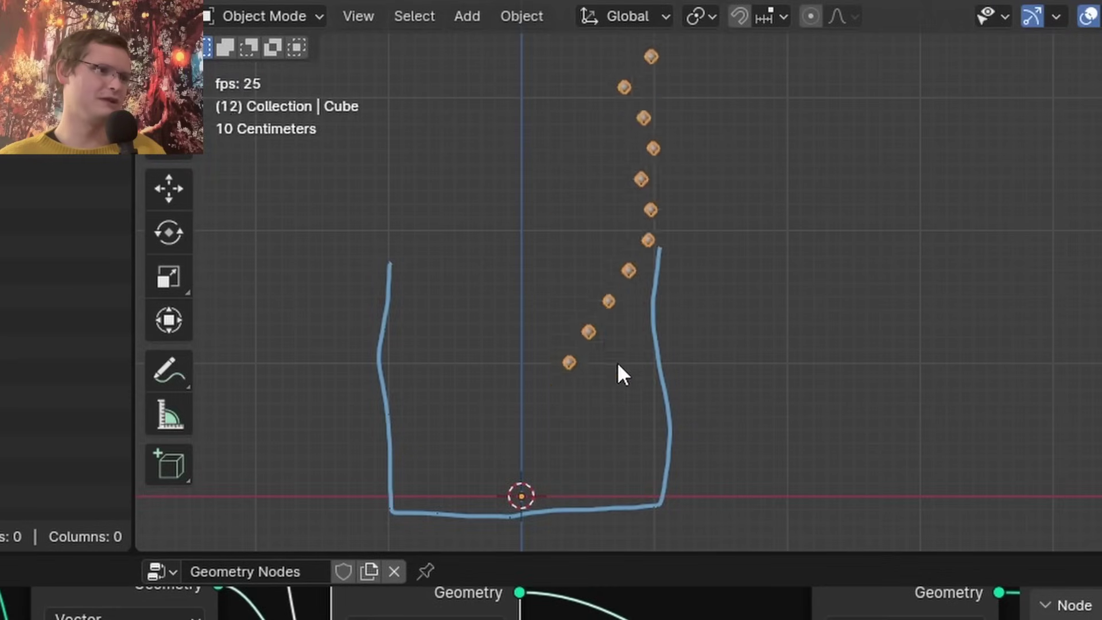
Play the simulation, examine how the points collide and spread along the container floor, and replay it from the first frame
{"action": "scroll", "coordinate": [618, 364], "scroll_direction": "up", "scroll_amount": 6}
{"action": "middle_click_drag", "start_coordinate": [623, 386], "coordinate": [971, 19], "text": "shift"}
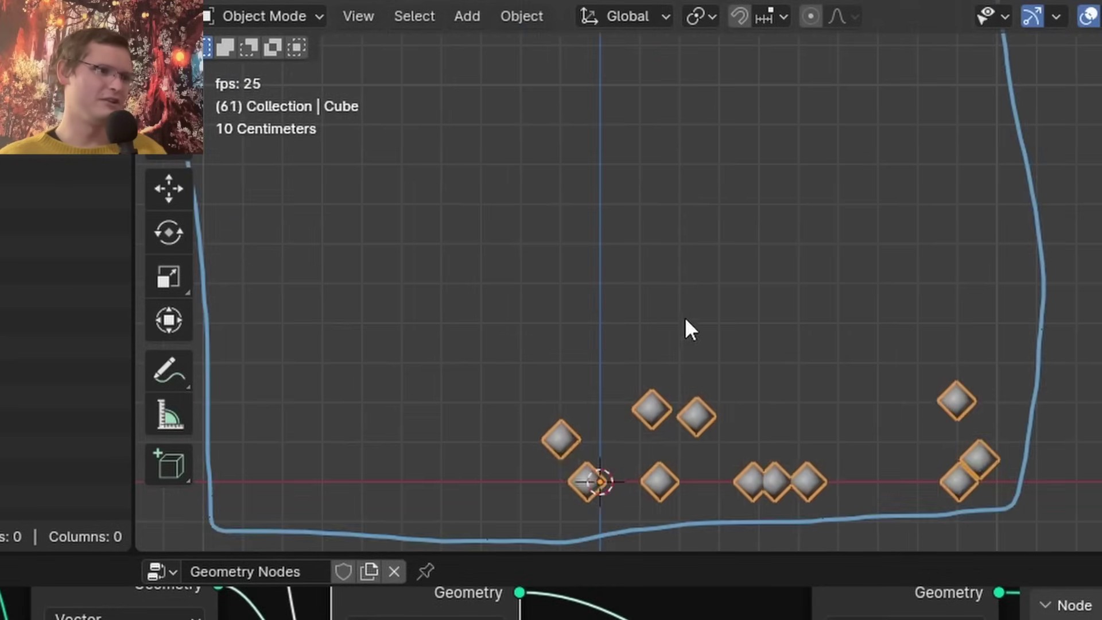
{"action": "middle_click_drag", "start_coordinate": [685, 424], "coordinate": [753, 319], "text": "shift"}
{"action": "scroll", "coordinate": [752, 321], "scroll_direction": "up", "scroll_amount": 1}
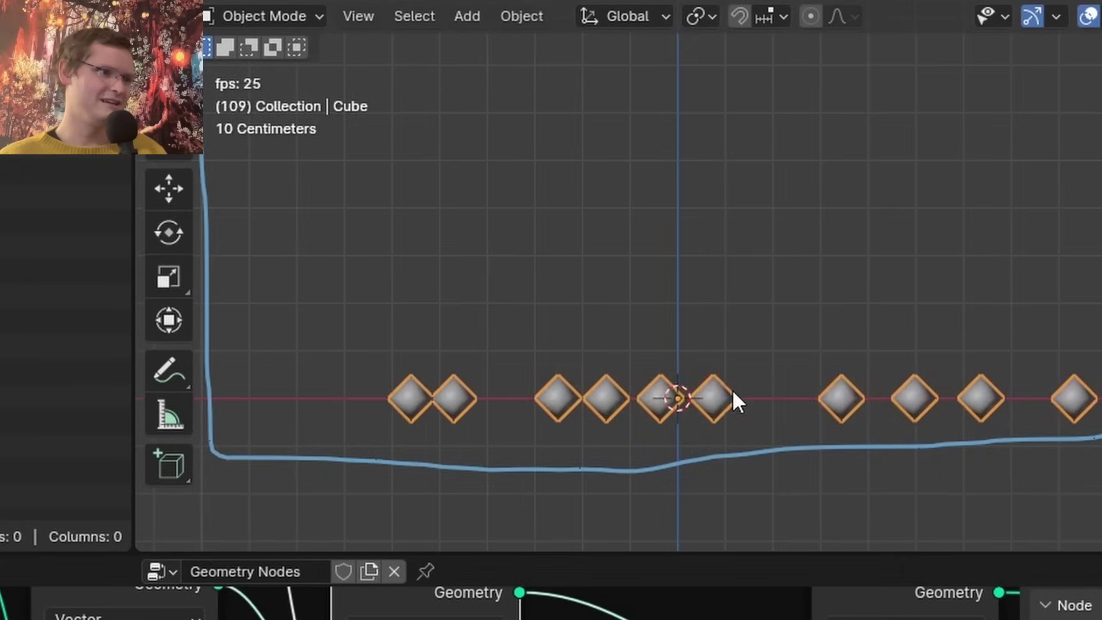
{"action": "scroll", "coordinate": [673, 441], "scroll_direction": "up", "scroll_amount": 2}
{"action": "middle_click_drag", "start_coordinate": [673, 441], "coordinate": [751, 325], "text": "shift"}
{"action": "key", "text": "space"}
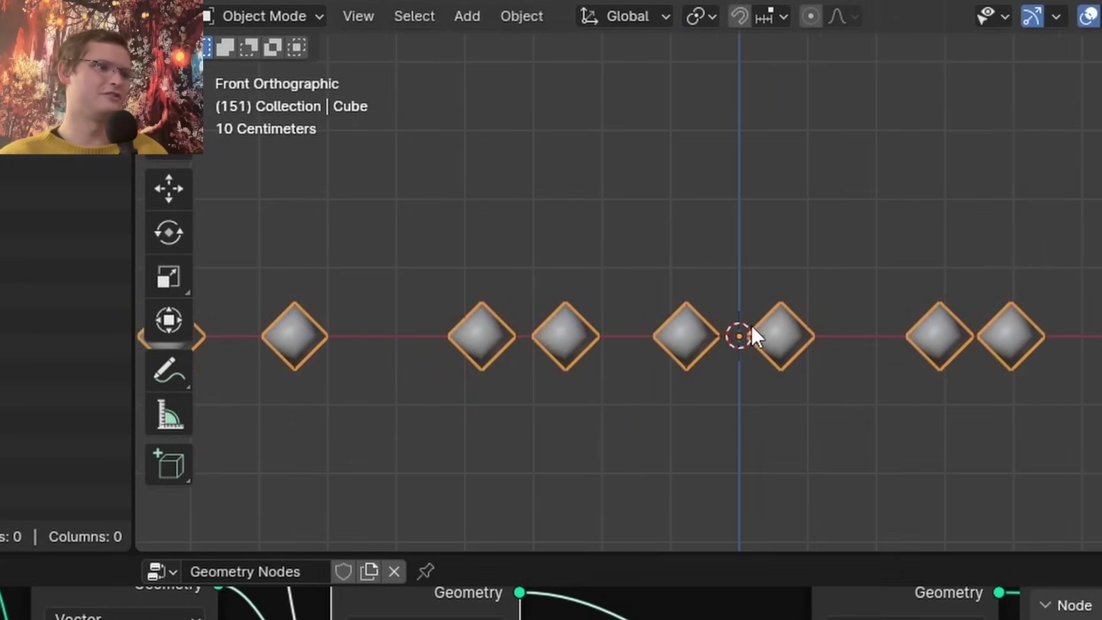
{"action": "key", "text": "shift+Left"}
{"action": "key", "text": "space"}
{"action": "scroll", "coordinate": [748, 306], "scroll_direction": "down", "scroll_amount": 2}
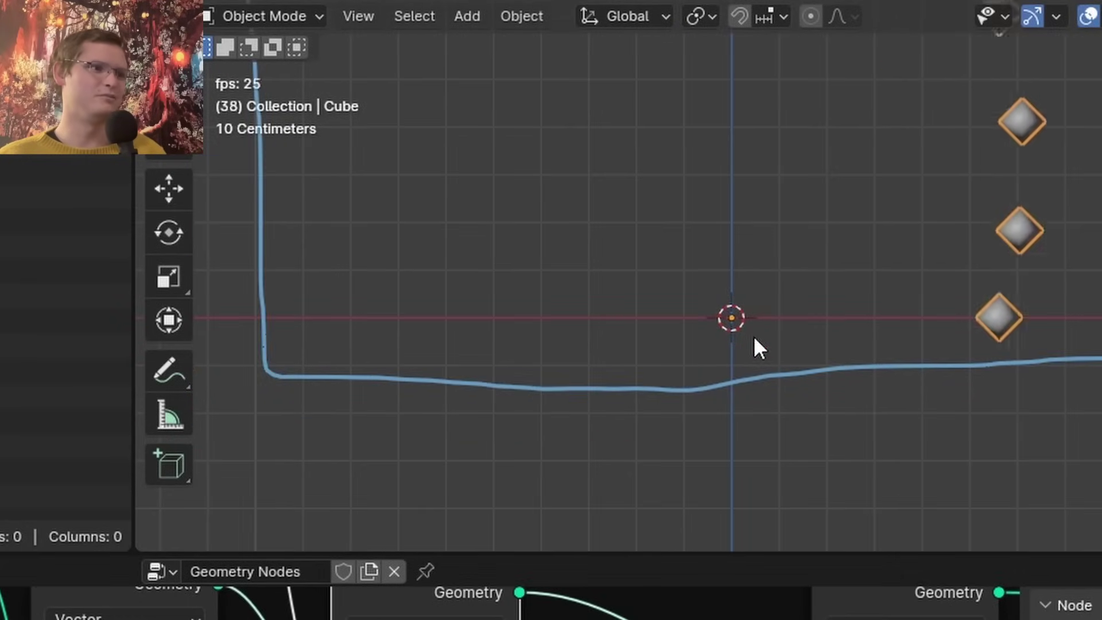
Set the Grid node's X and Y vertex counts to 15
{"action": "scroll", "coordinate": [637, 390], "scroll_direction": "up", "scroll_amount": 2}
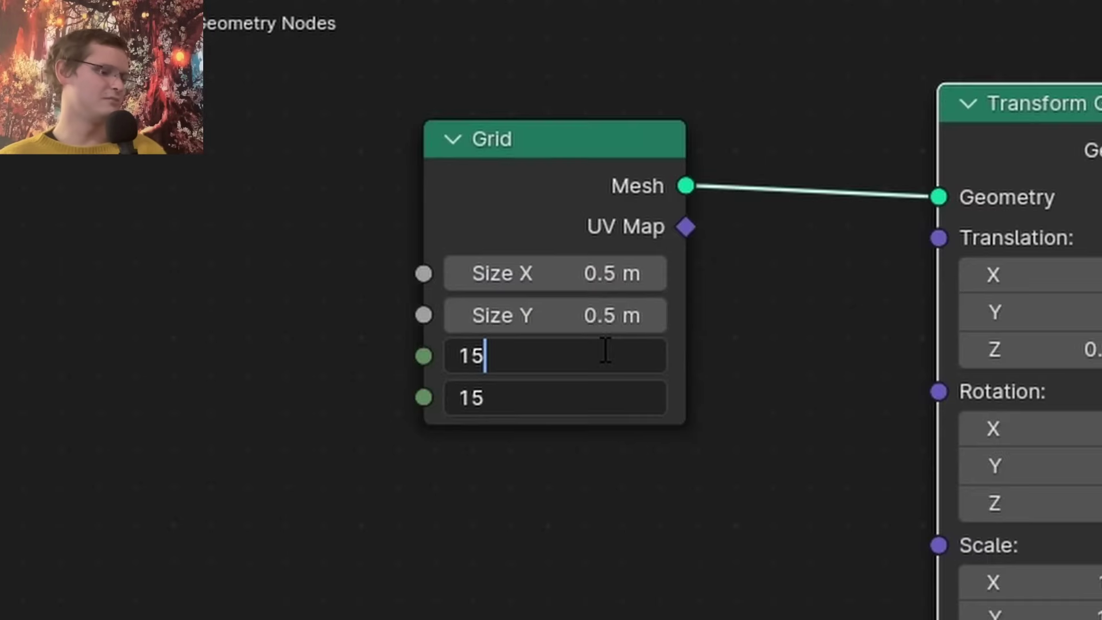
{"action": "key", "text": "Return"}
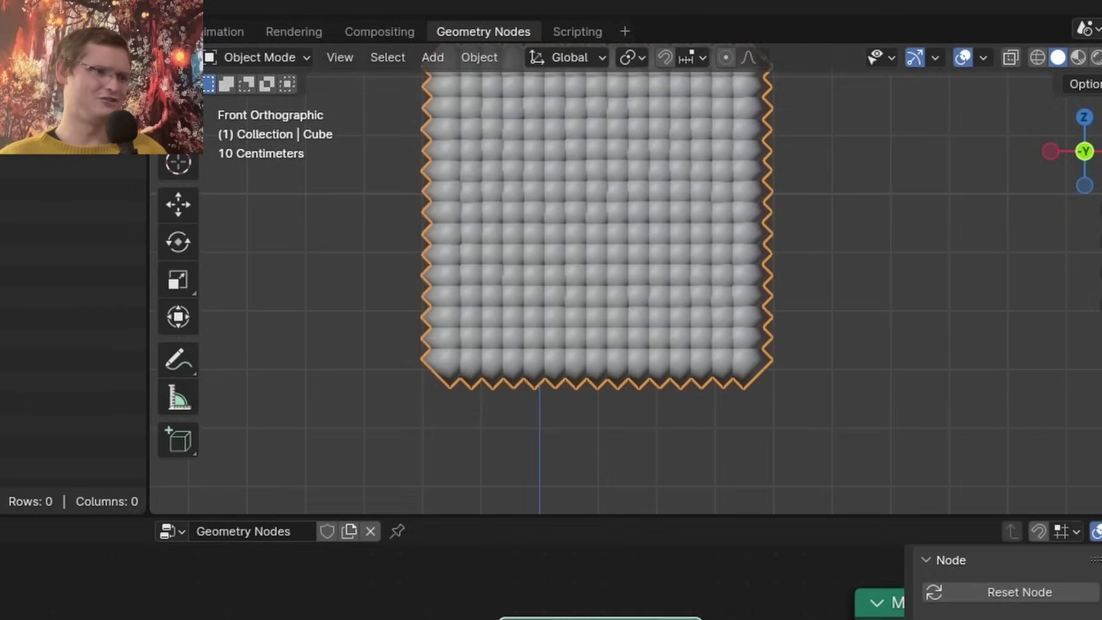
Set the point radius on the Mesh to Points node to 0.017 m
{"action": "middle_click_drag", "start_coordinate": [763, 430], "coordinate": [495, 427]}
{"action": "scroll", "coordinate": [577, 436], "scroll_direction": "up", "scroll_amount": 5}
{"action": "left_click_drag", "start_coordinate": [631, 443], "coordinate": [607, 443], "text": "shift"}
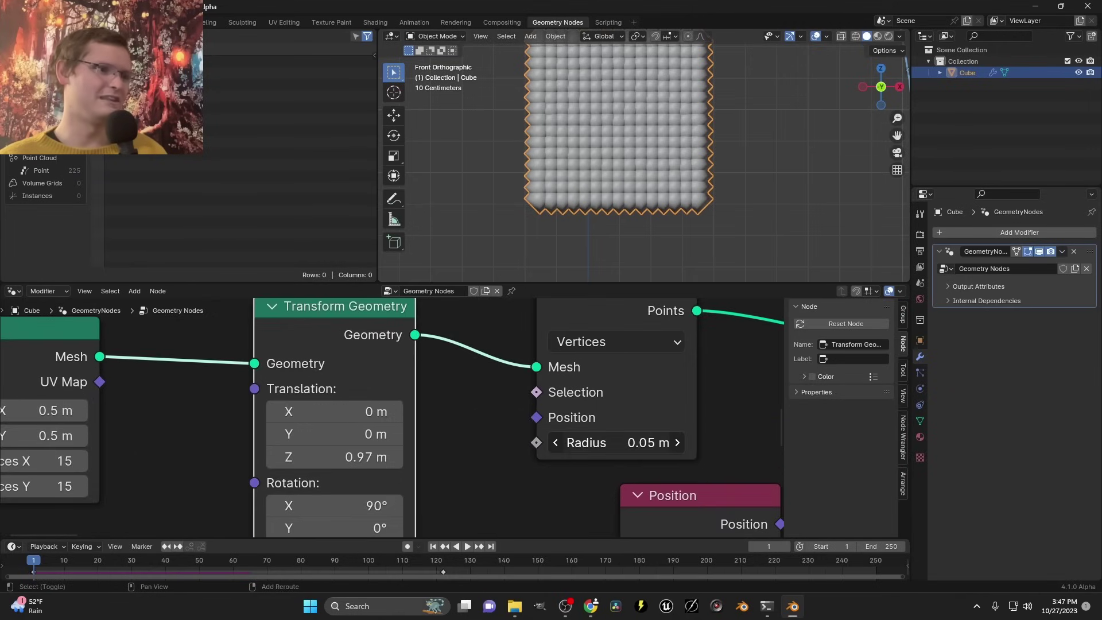
{"action": "scroll", "coordinate": [634, 160], "scroll_direction": "up", "scroll_amount": 6}
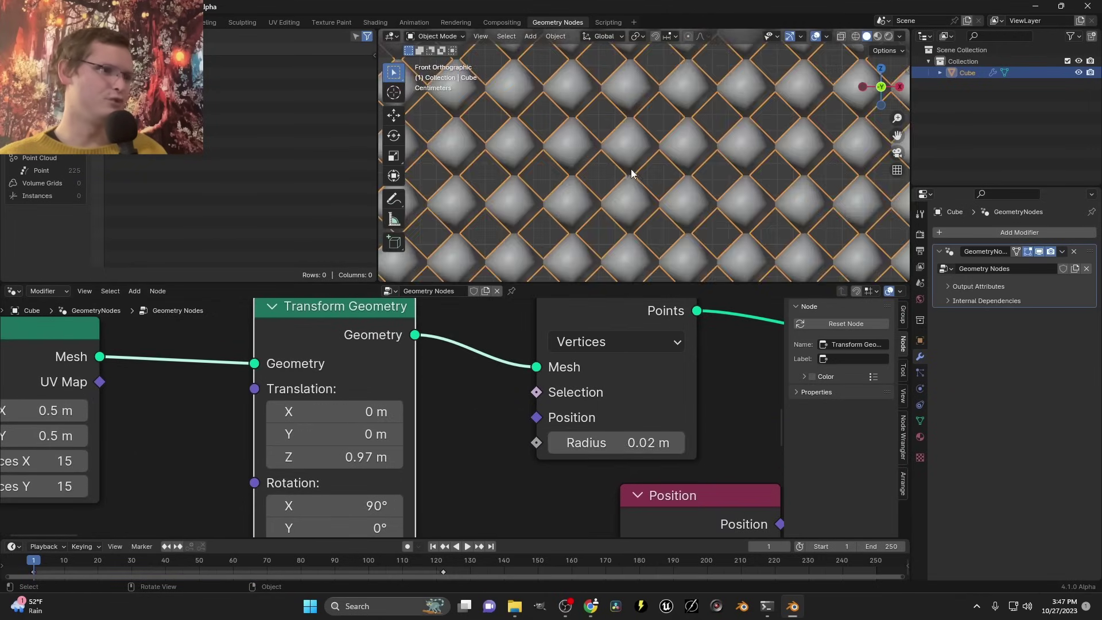
{"action": "left_click", "coordinate": [617, 442]}
{"action": "type", "text": "0.017"}
{"action": "key", "text": "Return"}
{"action": "scroll", "coordinate": [731, 185], "scroll_direction": "down", "scroll_amount": 6}
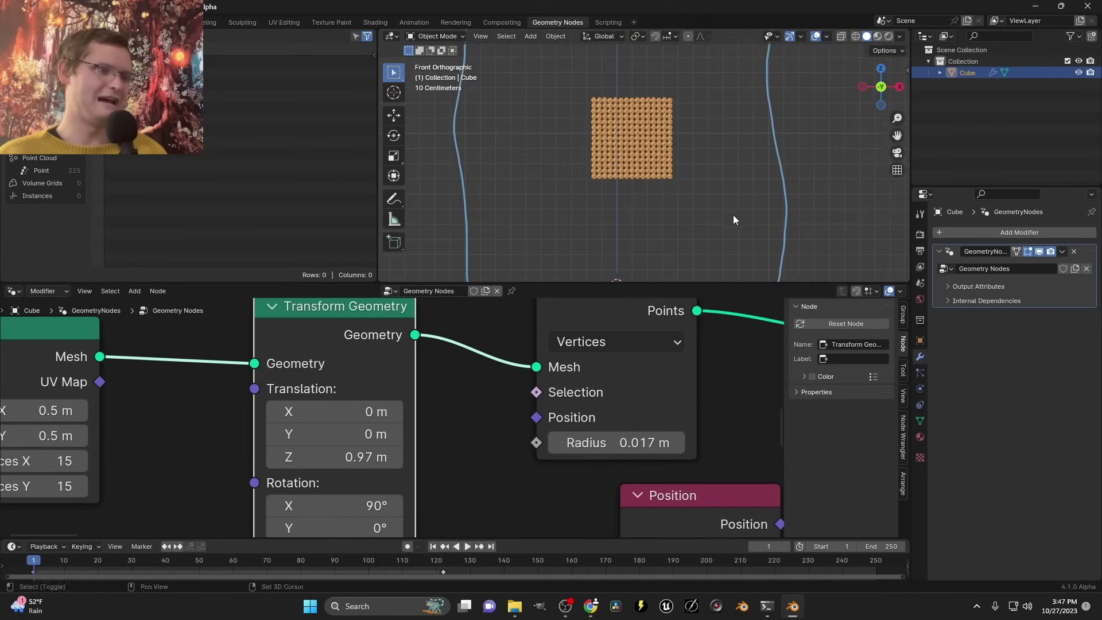
Play the simulation and examine closely how the falling grid of points collides and settles on the floor
{"action": "middle_click_drag", "start_coordinate": [732, 215], "coordinate": [753, 173], "text": "shift"}
{"action": "key", "text": "space"}
{"action": "scroll", "coordinate": [754, 202], "scroll_direction": "up", "scroll_amount": 1}
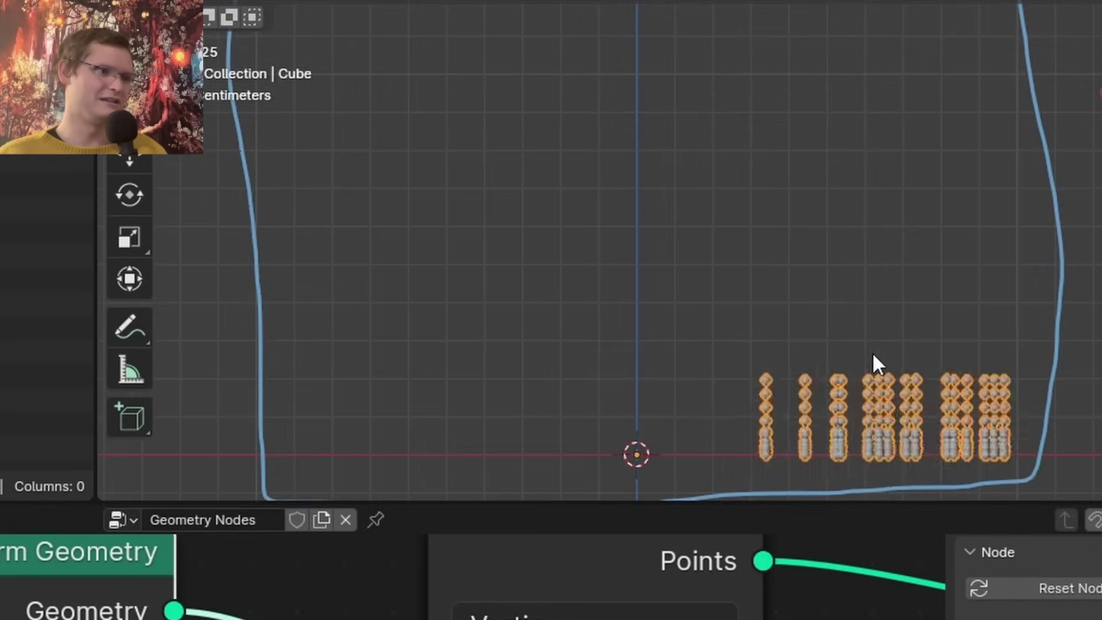
{"action": "middle_click_drag", "start_coordinate": [741, 427], "coordinate": [802, 312], "text": "shift"}
{"action": "scroll", "coordinate": [775, 365], "scroll_direction": "up", "scroll_amount": 3}
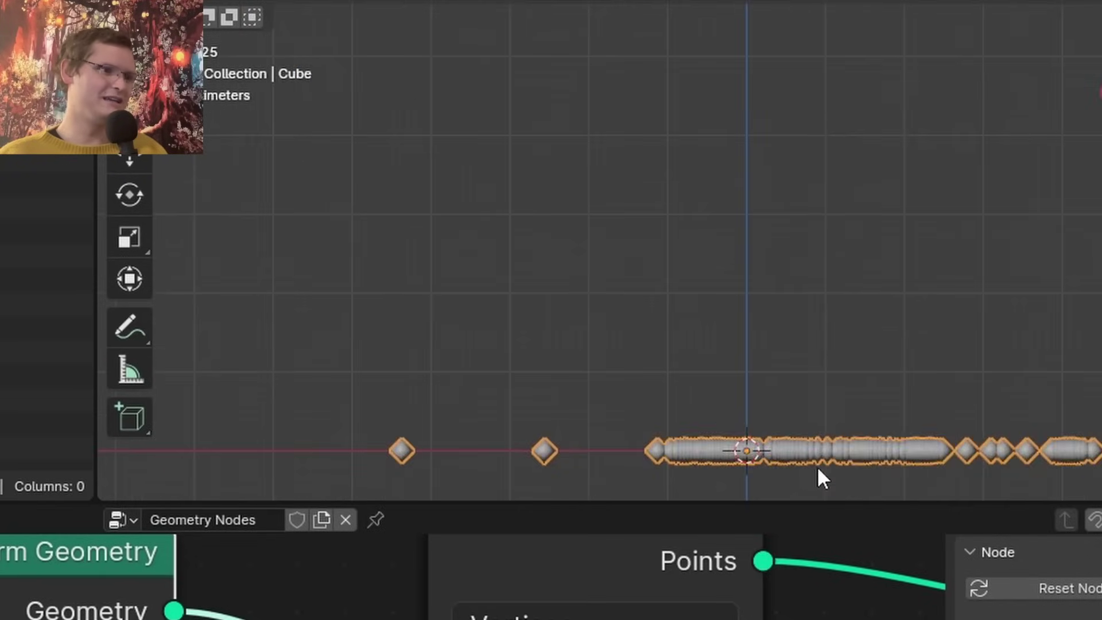
{"action": "scroll", "coordinate": [723, 300], "scroll_direction": "up", "scroll_amount": 1}
{"action": "middle_click_drag", "start_coordinate": [818, 466], "coordinate": [706, 284], "text": "shift"}
{"action": "scroll", "coordinate": [689, 292], "scroll_direction": "up", "scroll_amount": 3}
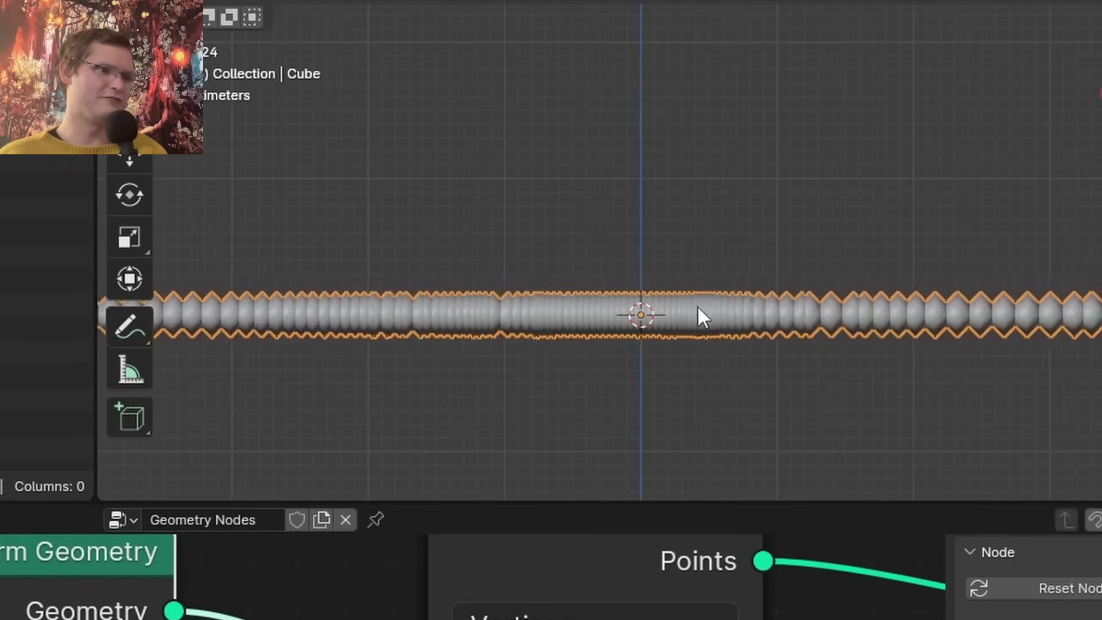
{"action": "middle_click_drag", "start_coordinate": [873, 338], "coordinate": [694, 329], "text": "shift"}
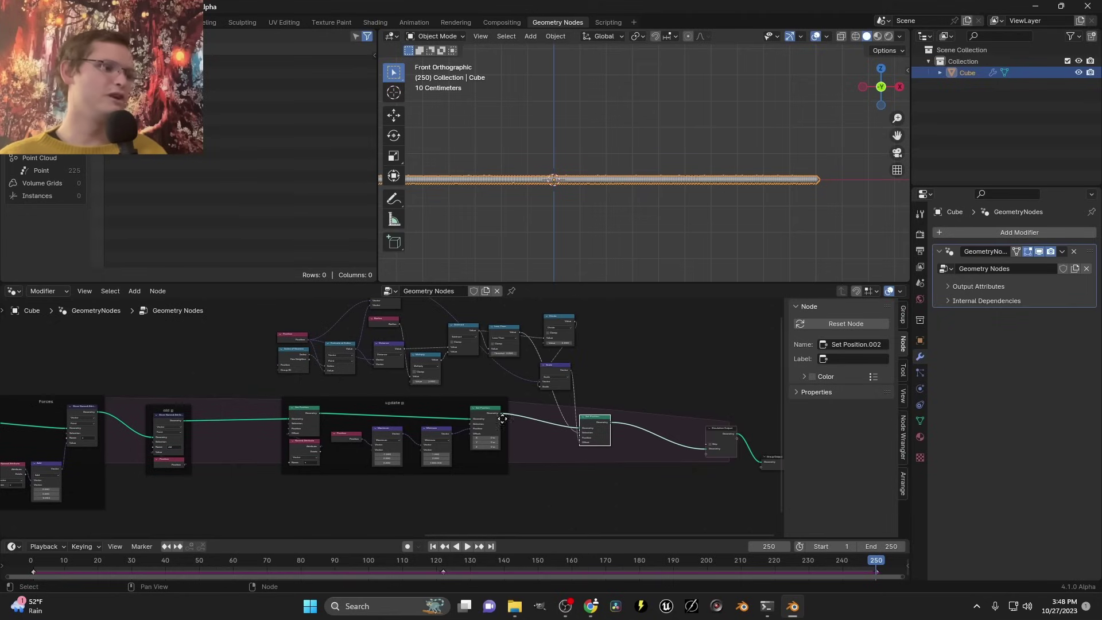
Insert a copied Set Position node into the geometry link between the old p and update p frames
{"action": "middle_click_drag", "start_coordinate": [332, 475], "coordinate": [434, 464]}
{"action": "scroll", "coordinate": [404, 436], "scroll_direction": "up", "scroll_amount": 2}
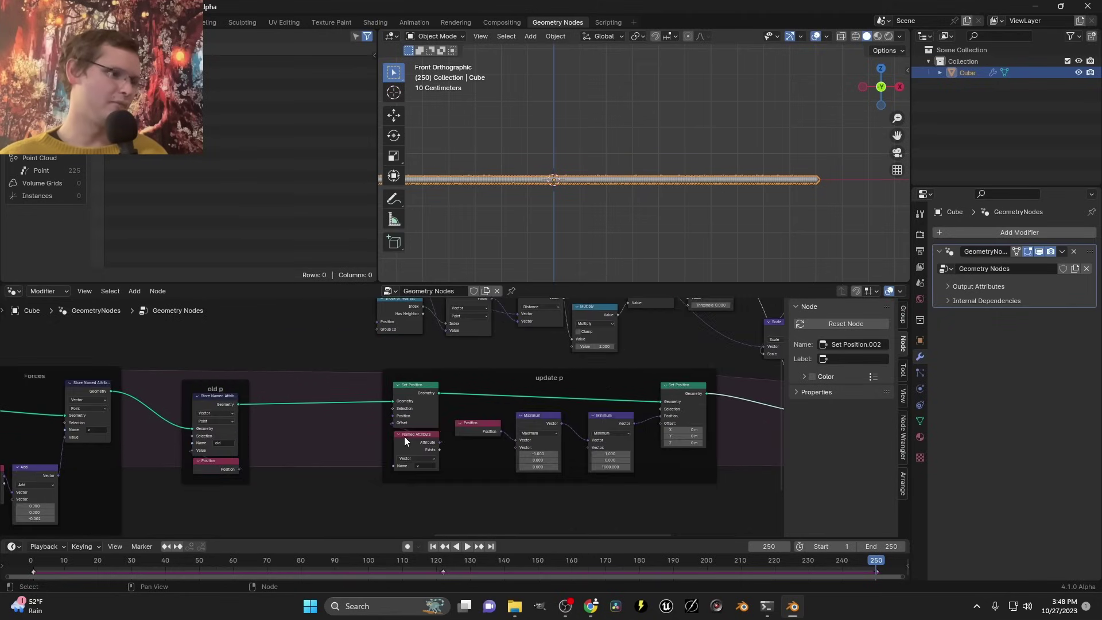
{"action": "left_click", "coordinate": [417, 389]}
{"action": "scroll", "coordinate": [395, 410], "scroll_direction": "up", "scroll_amount": 2}
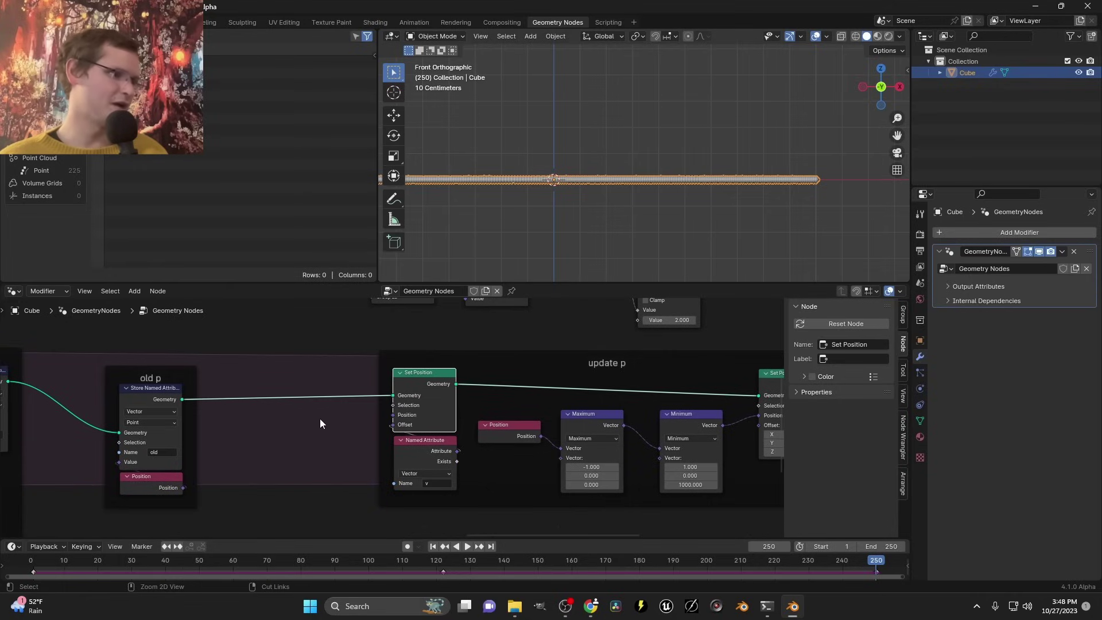
{"action": "key", "text": "ctrl+v"}
{"action": "left_click_drag", "start_coordinate": [315, 442], "coordinate": [328, 391]}
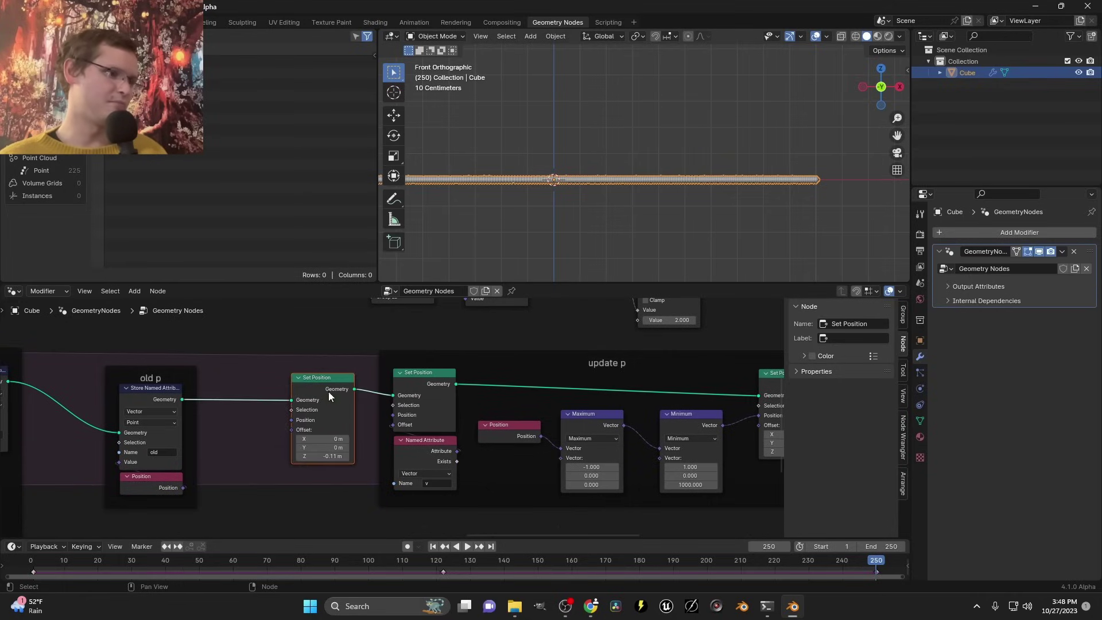
Duplicate the Named Attribute node reading v and connect its Attribute to the new Set Position's Offset
{"action": "left_click", "coordinate": [418, 442]}
{"action": "key", "text": "ctrl+c"}
{"action": "key", "text": "ctrl+v"}
{"action": "left_click_drag", "start_coordinate": [274, 528], "coordinate": [294, 428]}
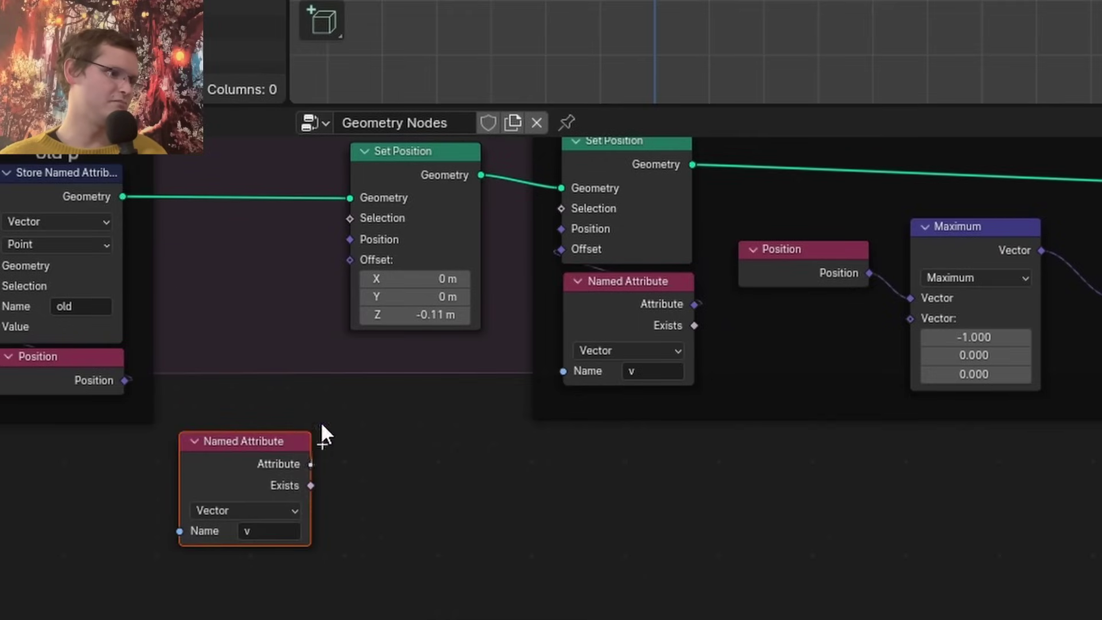
{"action": "left_click_drag", "start_coordinate": [354, 258], "coordinate": [355, 258]}
Remove the original Set Position and its v Named Attribute from the update p frame, keeping the geometry link connected
{"action": "left_click", "coordinate": [632, 255]}
{"action": "left_click", "coordinate": [640, 286], "text": "shift"}
{"action": "key", "text": "ctrl+x"}
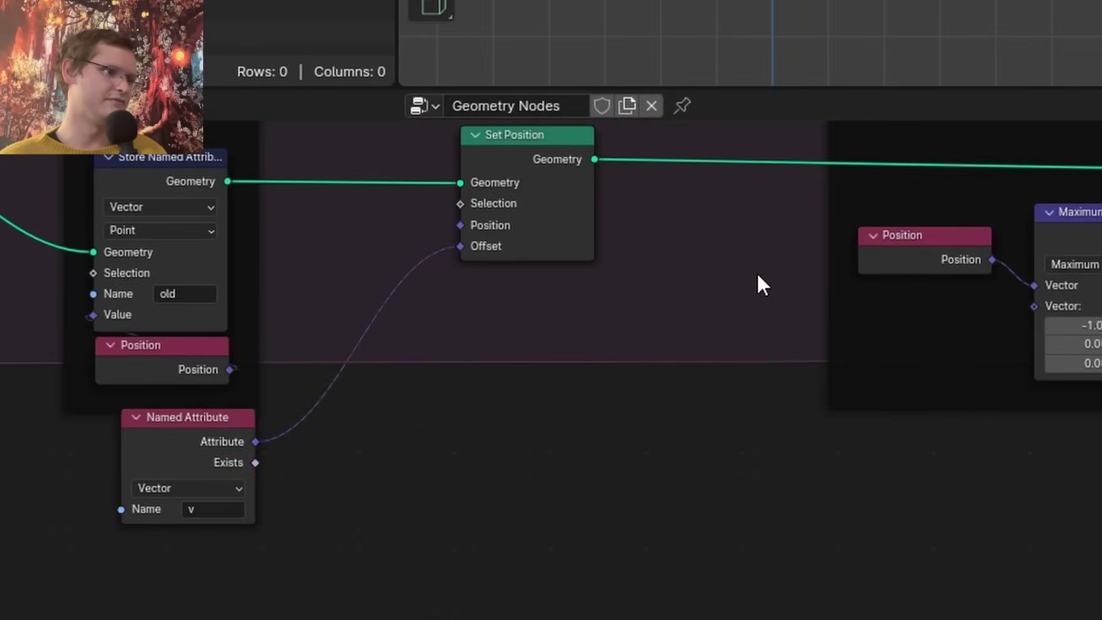
Move the group of collision nodes above the simulation chain so it sits over the update p frame
{"action": "scroll", "coordinate": [640, 287], "scroll_direction": "down", "scroll_amount": 7}
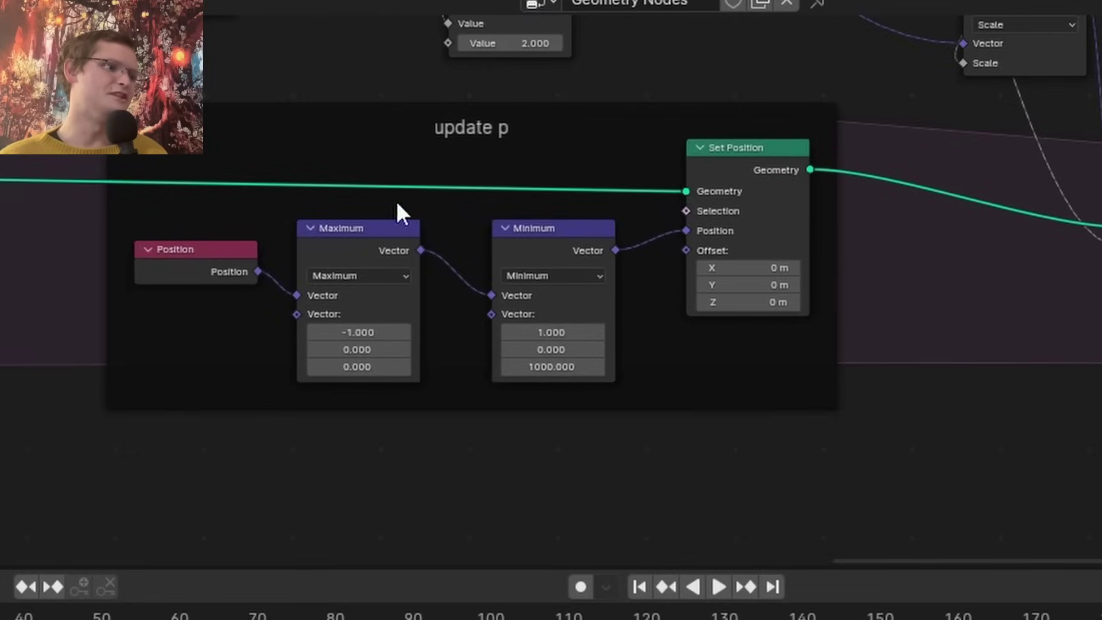
{"action": "scroll", "coordinate": [636, 205], "scroll_direction": "down", "scroll_amount": 4}
{"action": "middle_click_drag", "start_coordinate": [742, 178], "coordinate": [680, 334]}
{"action": "left_click_drag", "start_coordinate": [991, 285], "coordinate": [50, 15]}
{"action": "key", "text": "g"}
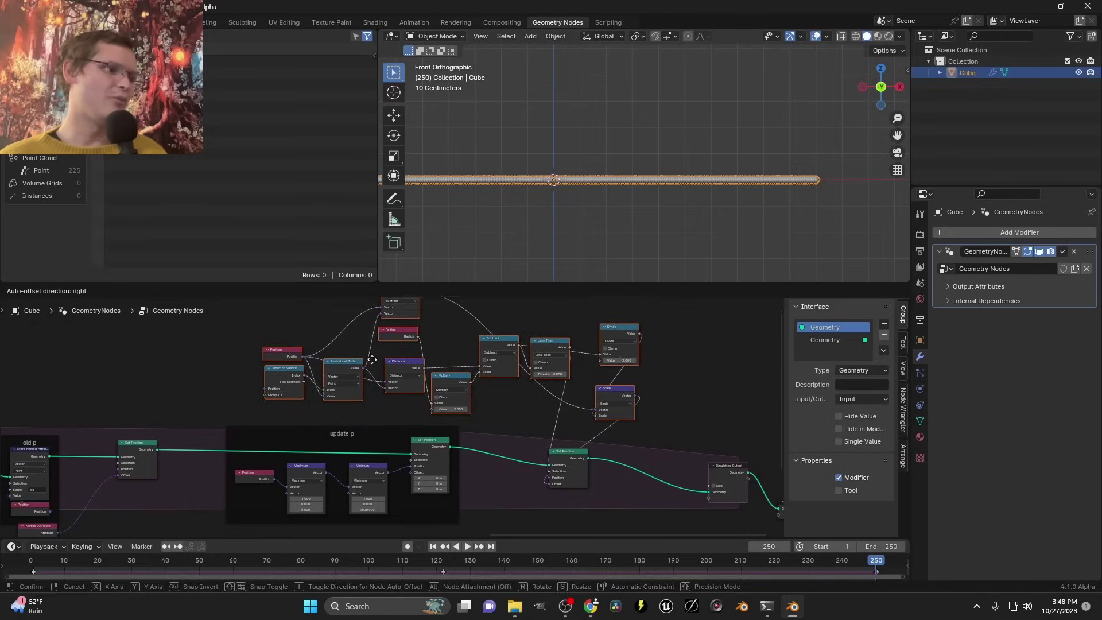
{"action": "left_click", "coordinate": [372, 360]}
Add a Repeat zone enclosing the update p frame and the collision Set Position, and align its input and output with the geometry chain
{"action": "scroll", "coordinate": [290, 360], "scroll_direction": "up", "scroll_amount": 3}
{"action": "key", "text": "shift+a"}
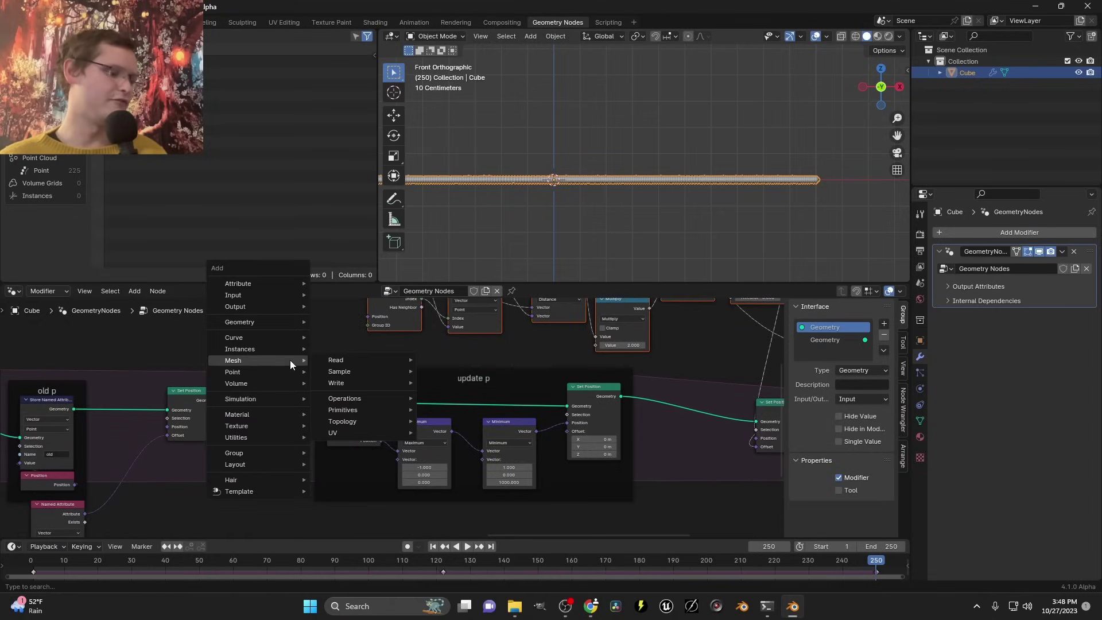
{"action": "type", "text": "rep"}
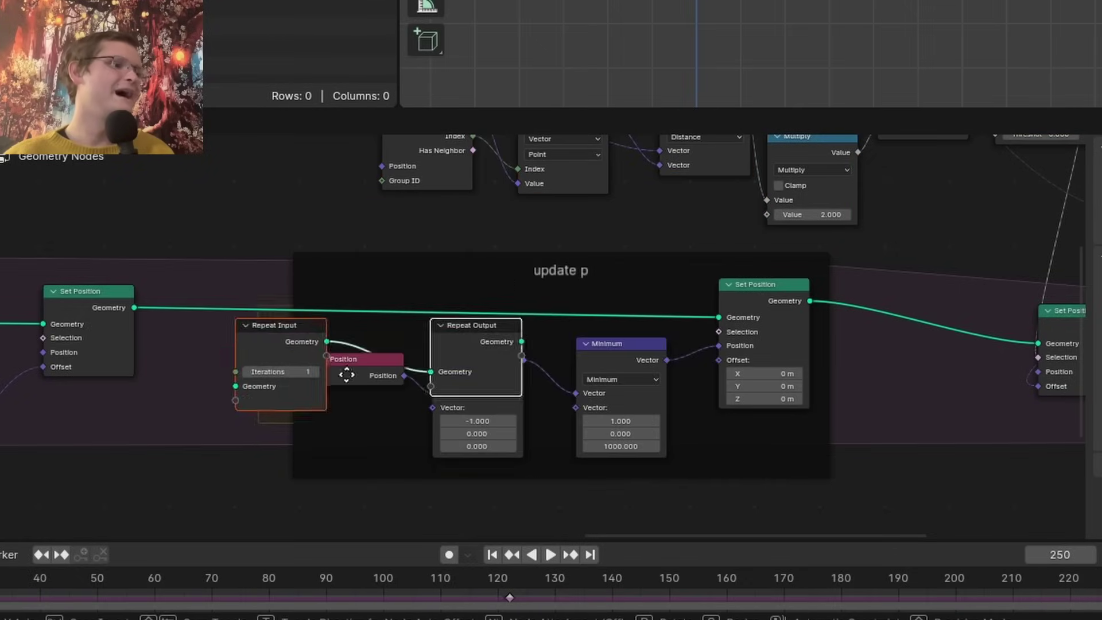
{"action": "left_click", "coordinate": [375, 496]}
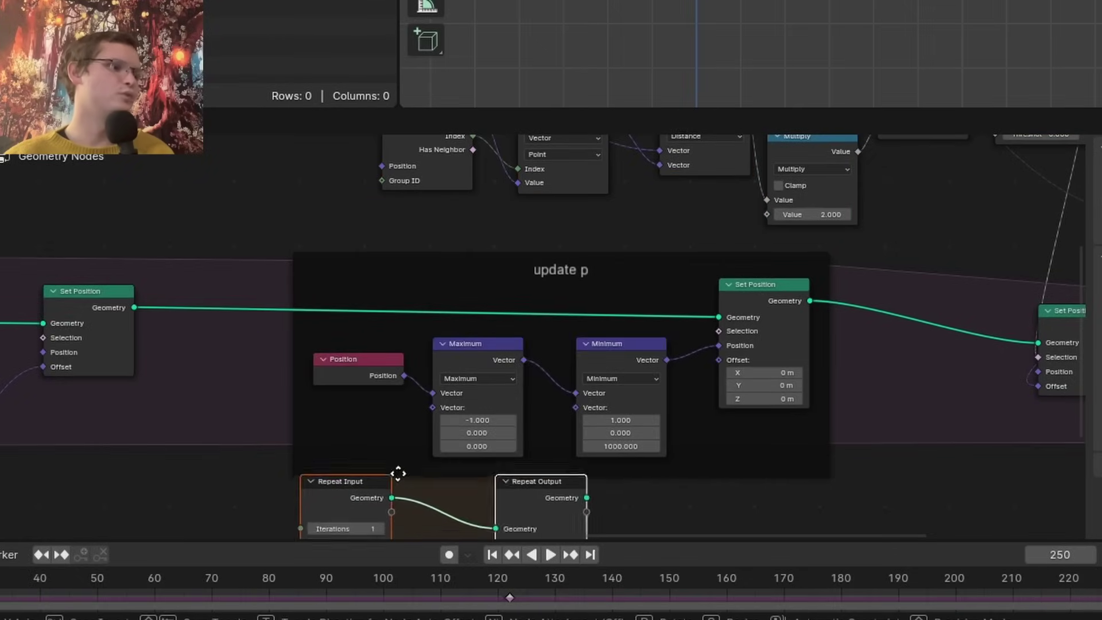
{"action": "scroll", "coordinate": [374, 506], "scroll_direction": "down", "scroll_amount": 5, "text": "shift"}
{"action": "scroll", "coordinate": [223, 278], "scroll_direction": "down", "scroll_amount": 2}
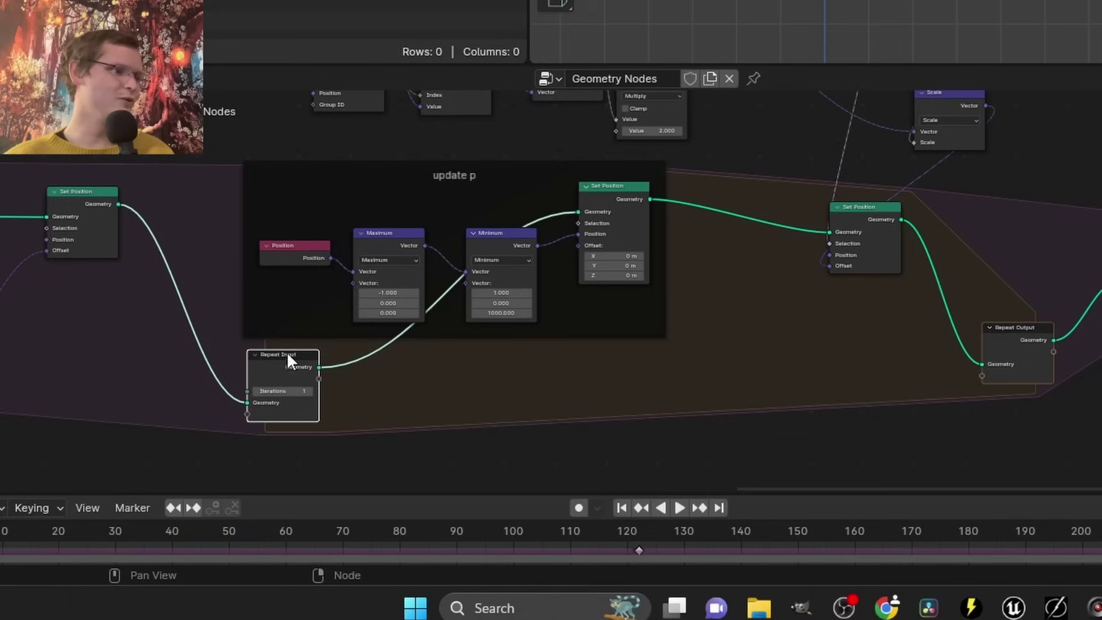
{"action": "left_click_drag", "start_coordinate": [287, 359], "coordinate": [191, 208]}
{"action": "left_click_drag", "start_coordinate": [1022, 342], "coordinate": [1025, 252]}
{"action": "middle_click_drag", "start_coordinate": [575, 247], "coordinate": [721, 246]}
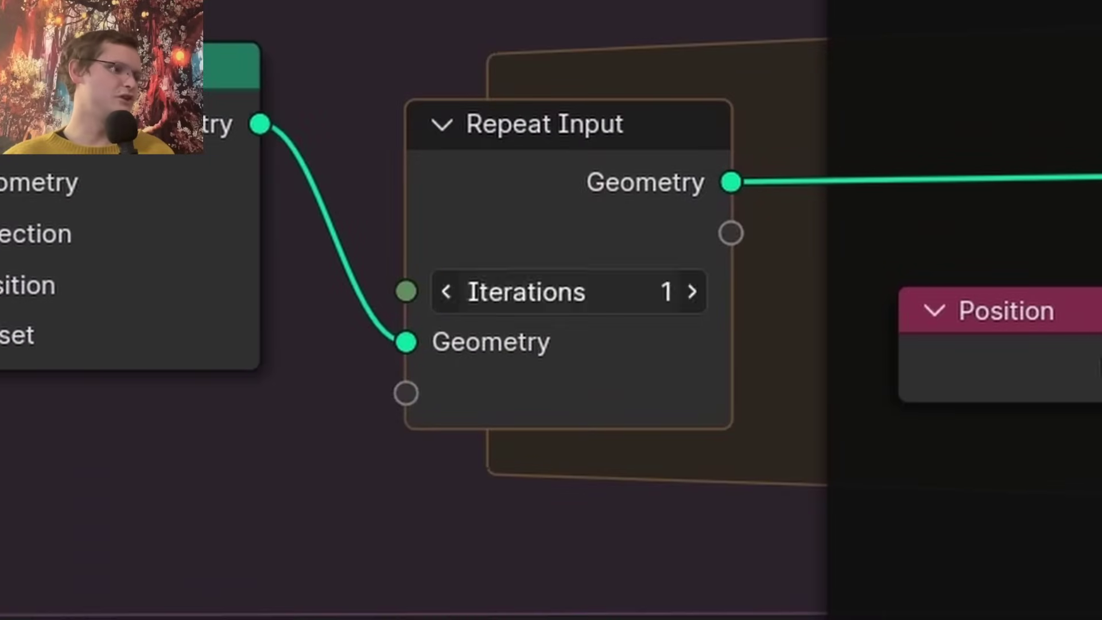
Set the Repeat zone's Iterations to 4 and play the simulation to check the particle spread
{"action": "left_click", "coordinate": [385, 249]}
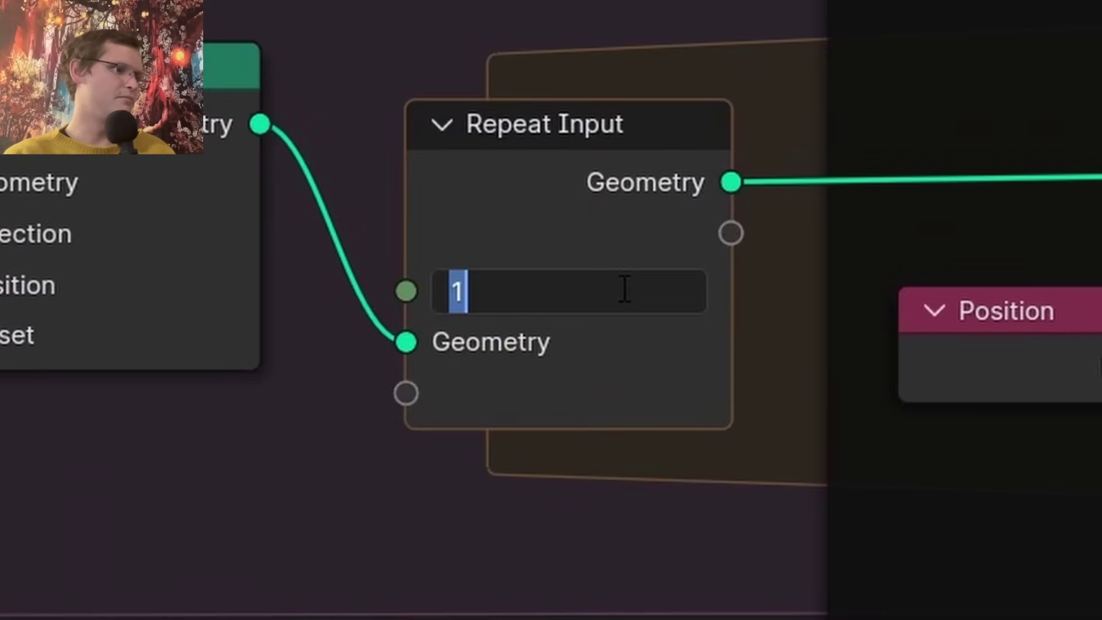
{"action": "type", "text": "4"}
{"action": "key", "text": "Return"}
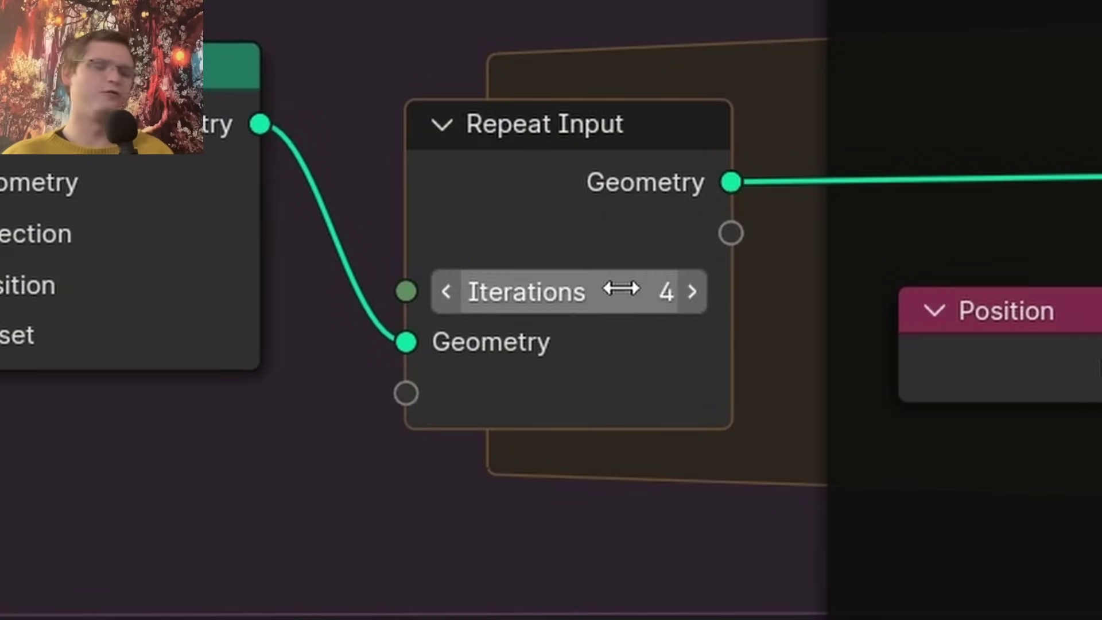
{"action": "key", "text": "space"}
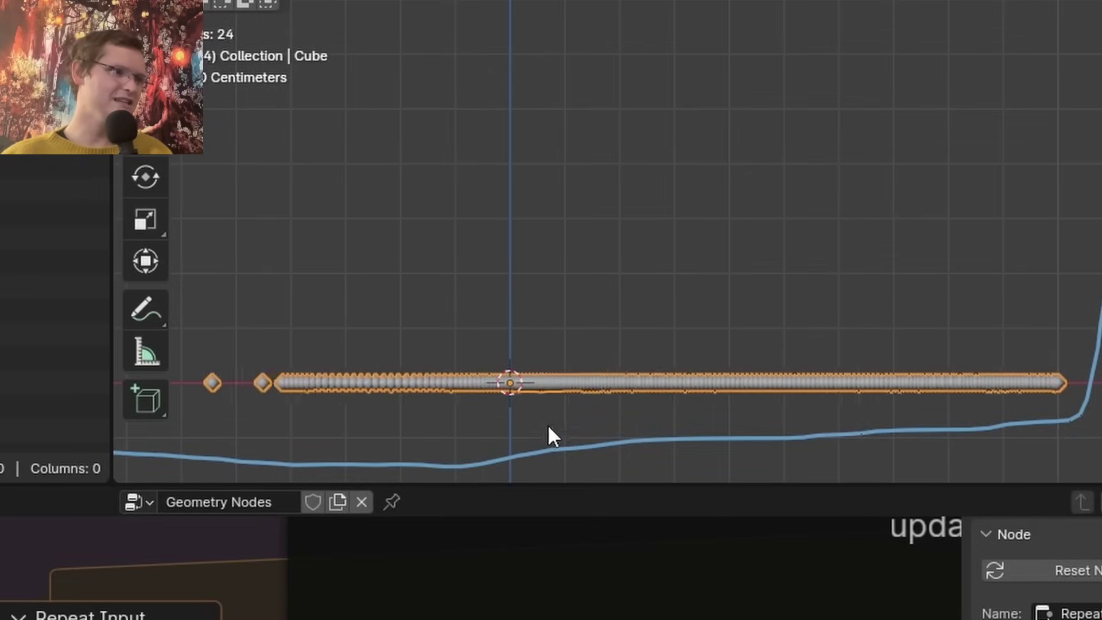
{"action": "middle_click_drag", "start_coordinate": [417, 424], "coordinate": [449, 354], "text": "shift"}
{"action": "scroll", "coordinate": [449, 354], "scroll_direction": "down", "scroll_amount": 1}
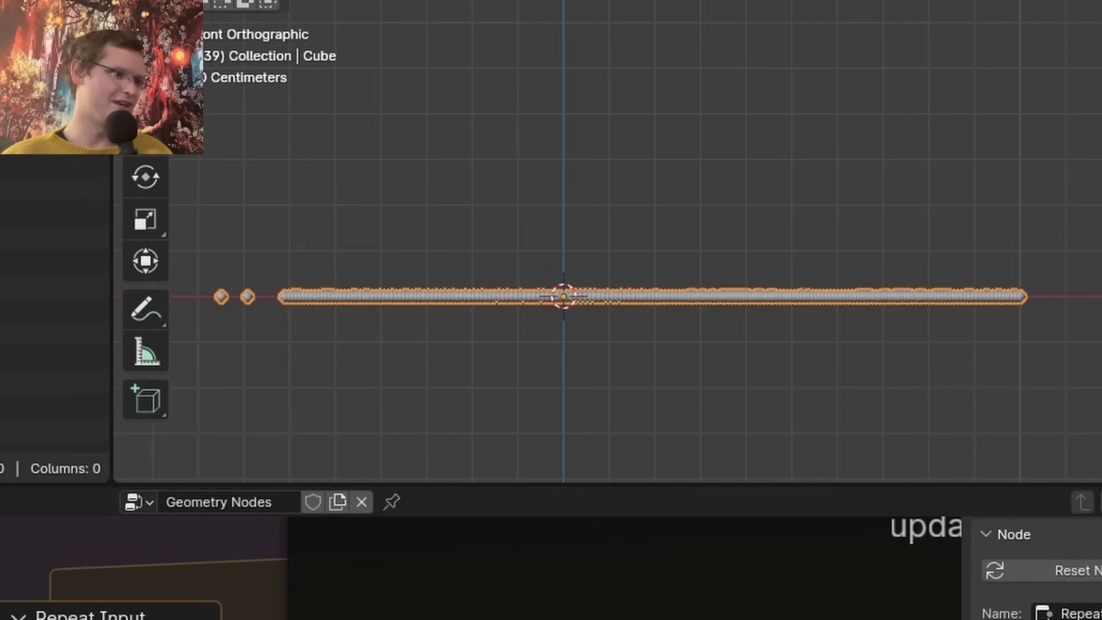
Set the Repeat zone's Iterations to 20 and examine up close how the particles stack on the floor
{"action": "left_click", "coordinate": [685, 329]}
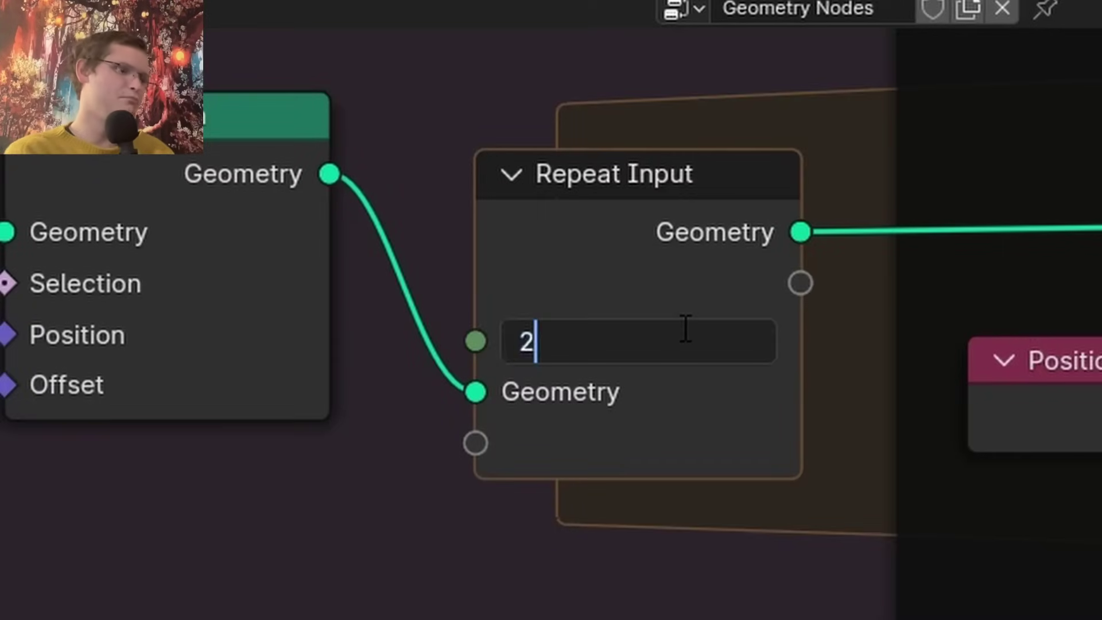
{"action": "type", "text": "0"}
{"action": "key", "text": "Return"}
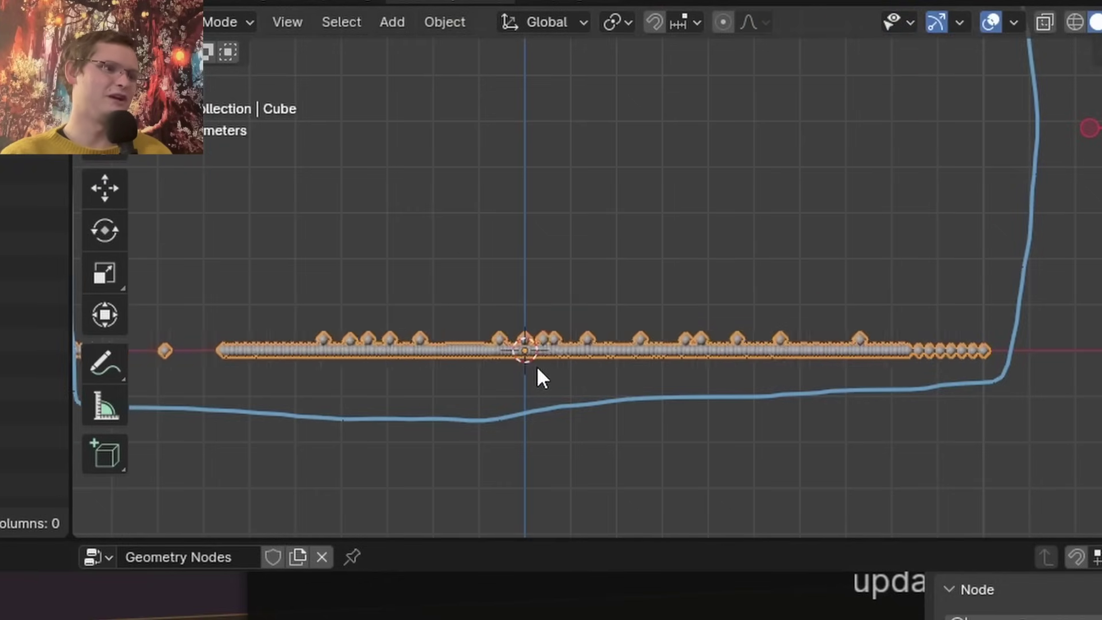
{"action": "scroll", "coordinate": [609, 319], "scroll_direction": "up", "scroll_amount": 5}
{"action": "middle_click_drag", "start_coordinate": [658, 463], "coordinate": [696, 263], "text": "shift"}
{"action": "scroll", "coordinate": [677, 292], "scroll_direction": "up", "scroll_amount": 5}
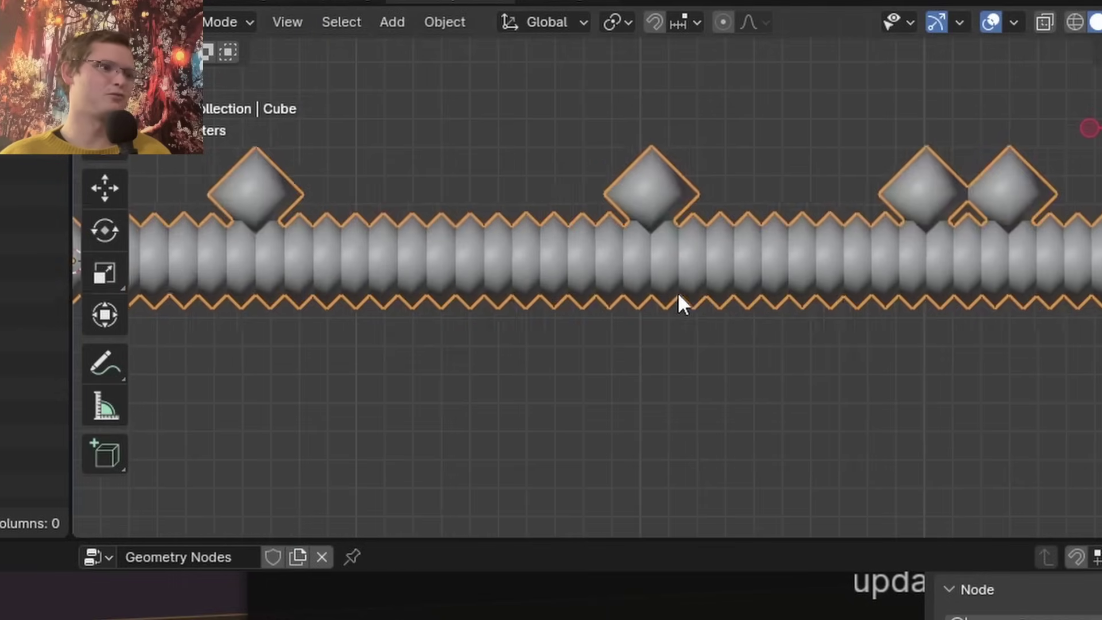
{"action": "middle_click_drag", "start_coordinate": [611, 247], "coordinate": [641, 295], "text": "shift"}
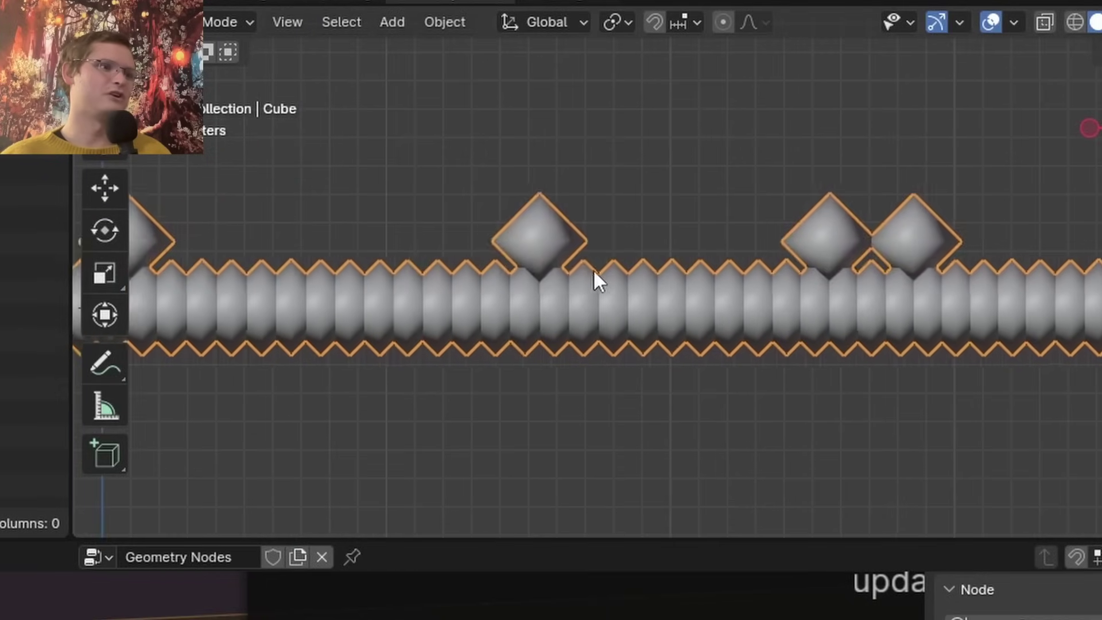
{"action": "scroll", "coordinate": [594, 269], "scroll_direction": "down", "scroll_amount": 5}
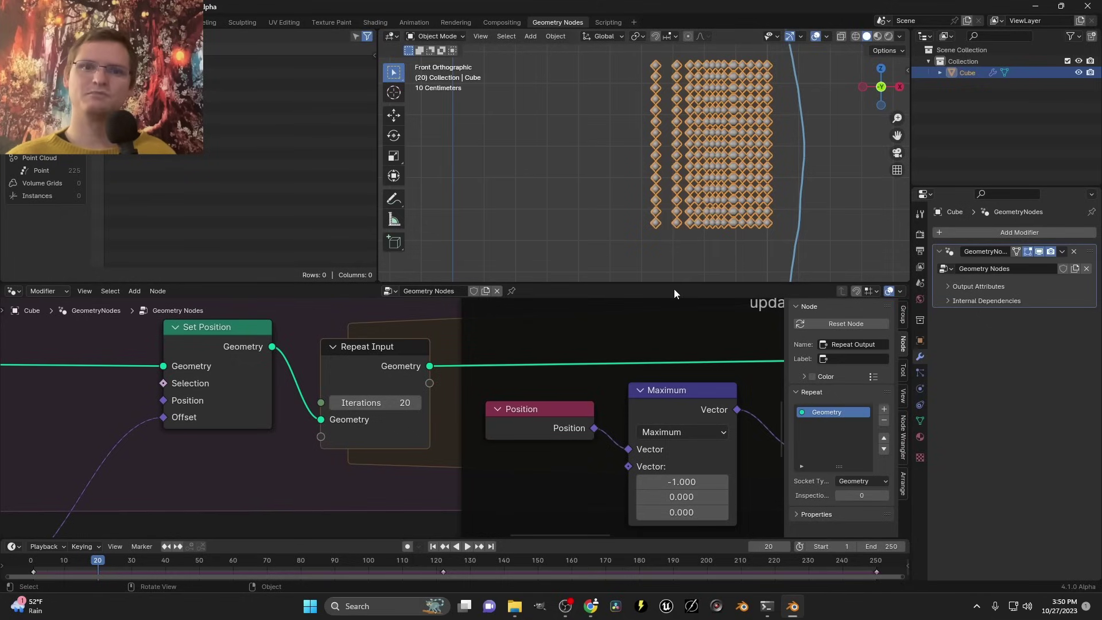
Set the X value of the constant velocity stored as v to 0.1/4, and check the particles during playback
{"action": "scroll", "coordinate": [419, 393], "scroll_direction": "down", "scroll_amount": 4}
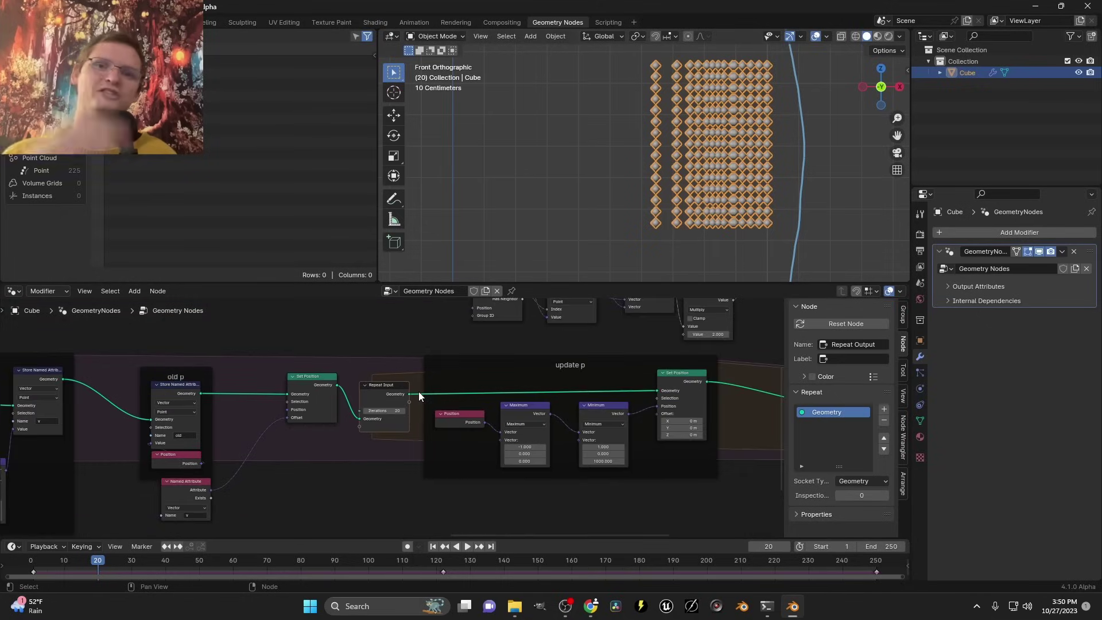
{"action": "middle_click_drag", "start_coordinate": [419, 392], "coordinate": [947, 297]}
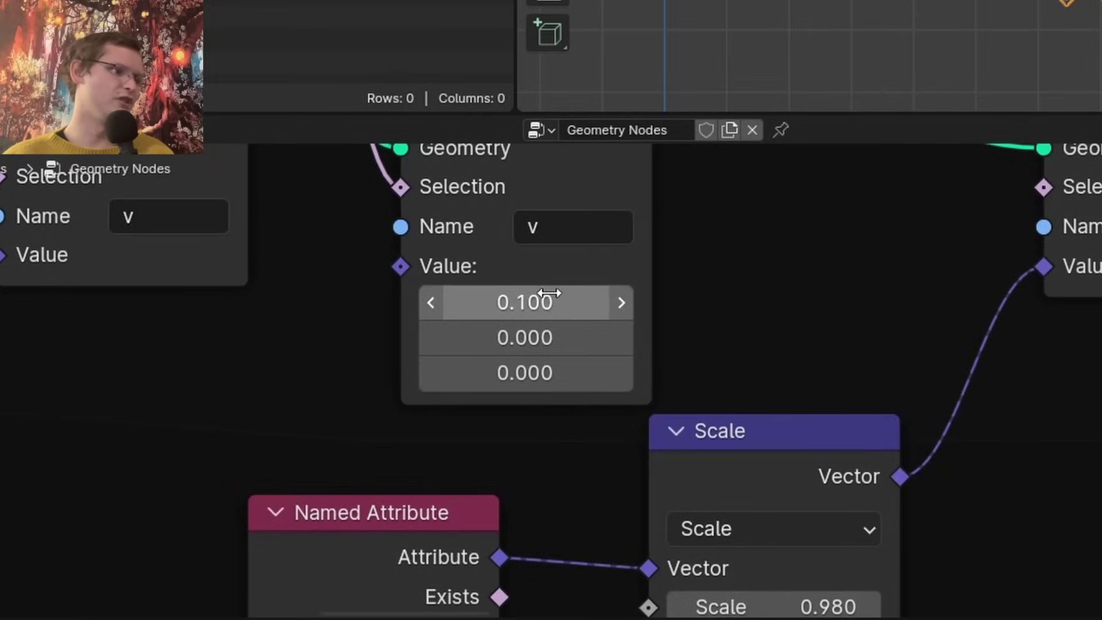
{"action": "left_click", "coordinate": [549, 294]}
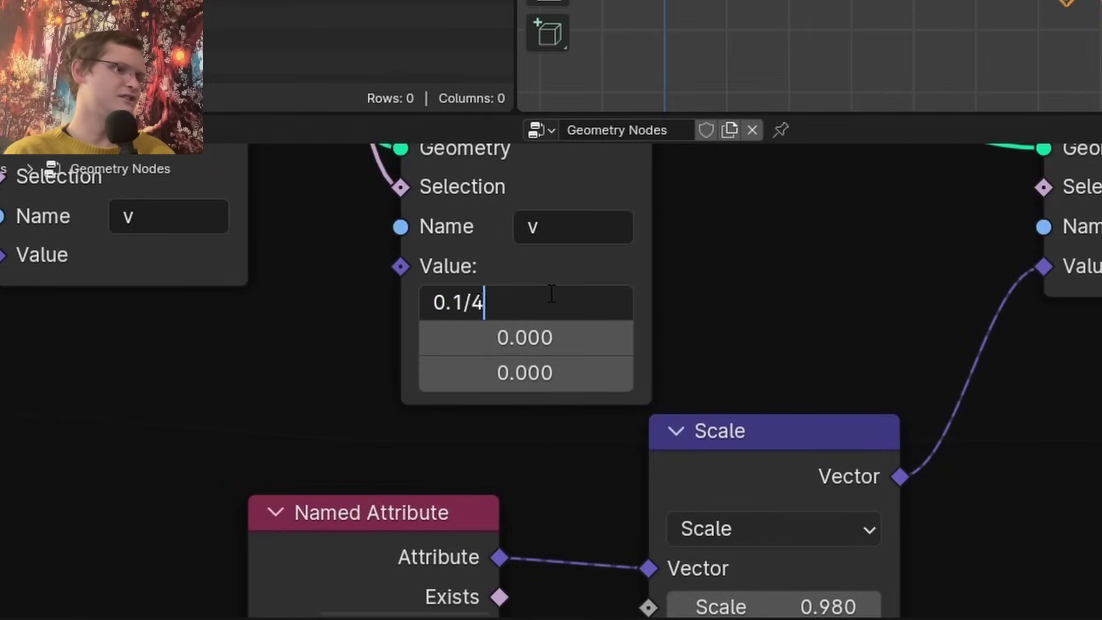
{"action": "type", "text": "/4"}
{"action": "key", "text": "Return"}
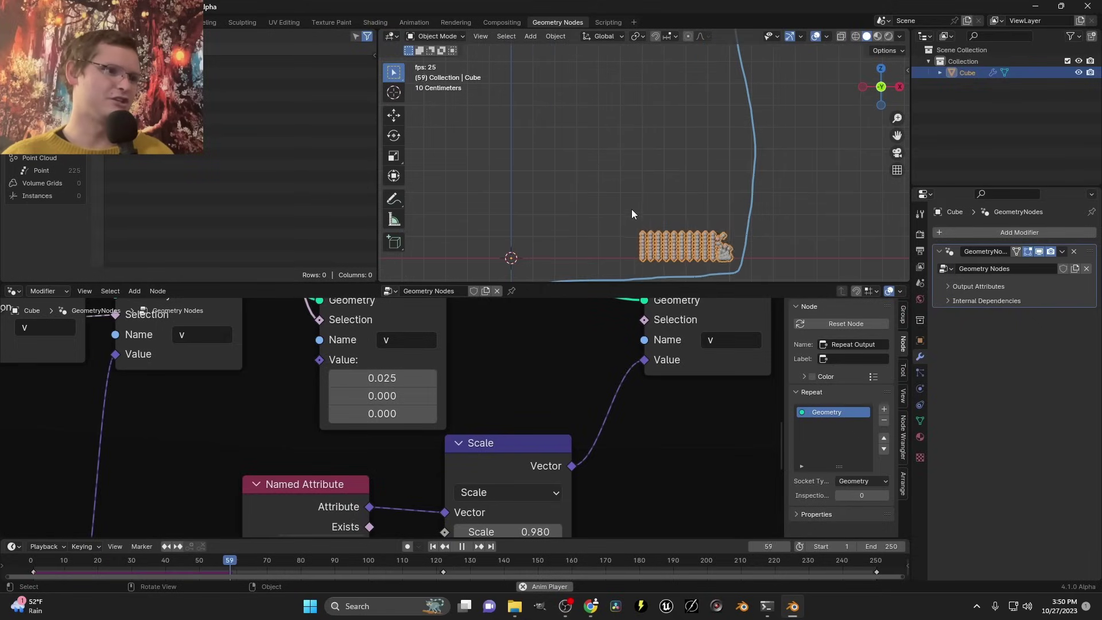
{"action": "middle_click_drag", "start_coordinate": [681, 241], "coordinate": [658, 200], "text": "shift"}
{"action": "scroll", "coordinate": [658, 201], "scroll_direction": "up", "scroll_amount": 2}
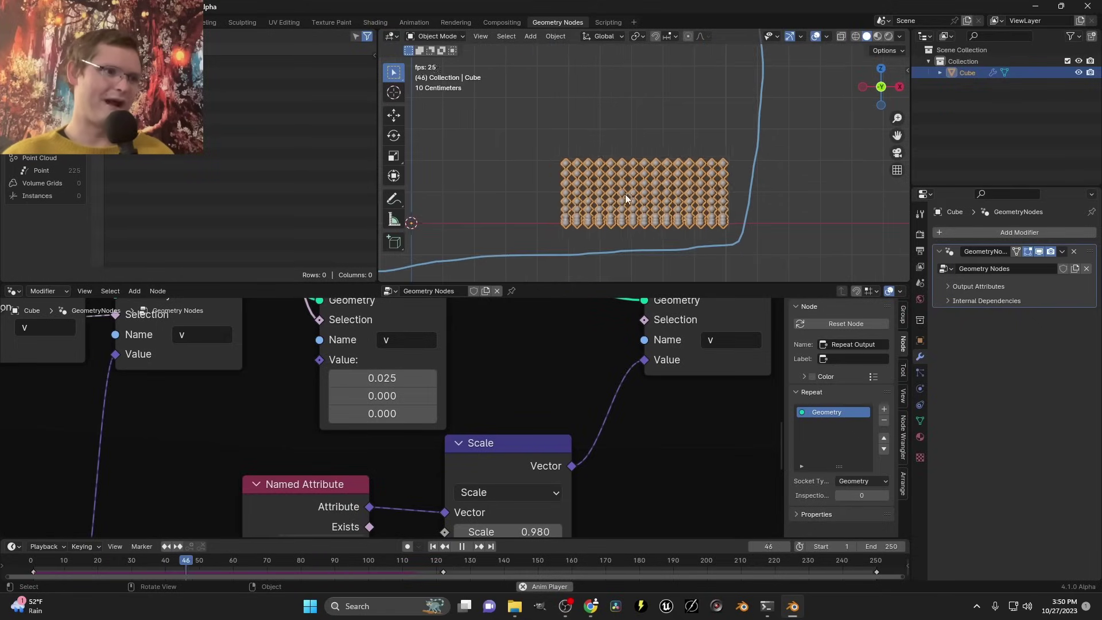
Set the Z value of the Forces frame's Add vector to -0.0025/4 to weaken gravity
{"action": "scroll", "coordinate": [581, 392], "scroll_direction": "down", "scroll_amount": 2}
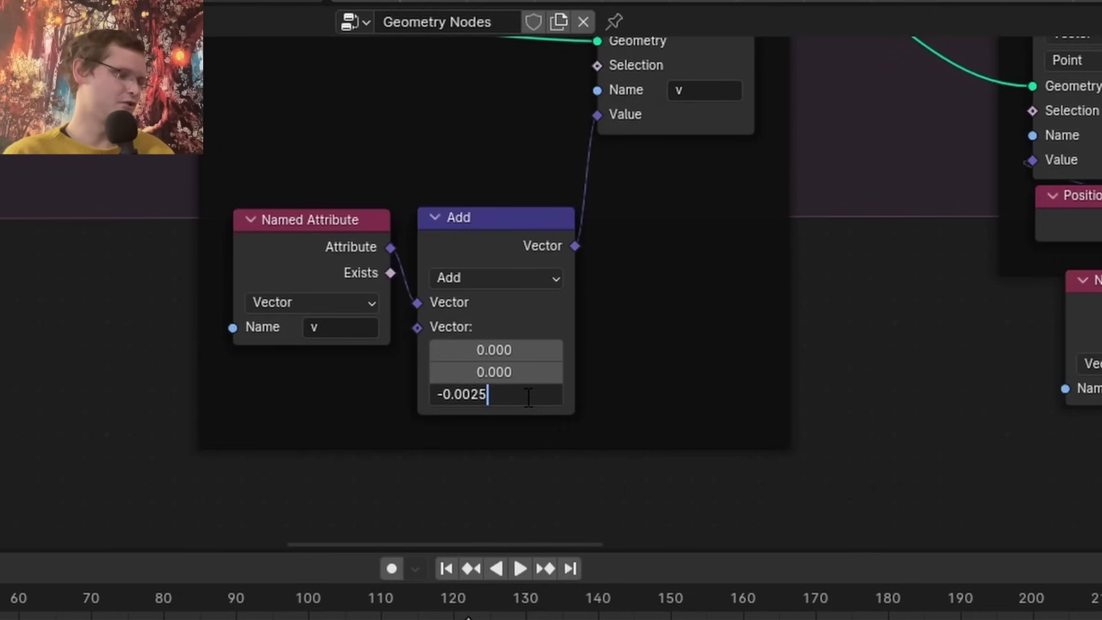
{"action": "type", "text": "/4"}
{"action": "key", "text": "Return"}
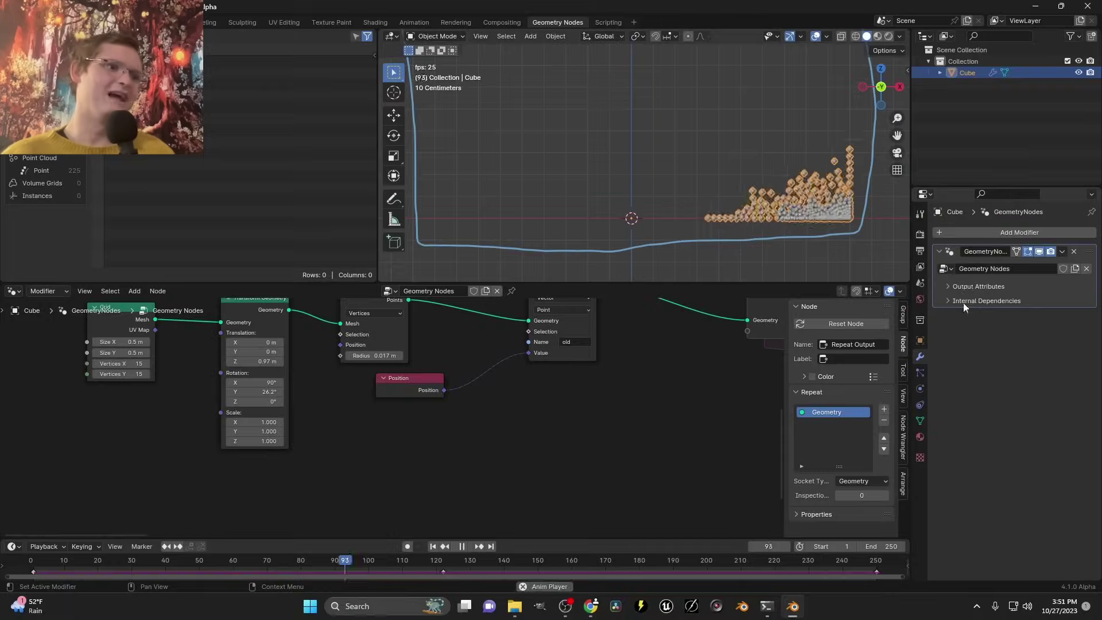
Set the scene's output frame rate to 60 fps and replay the particle simulation from the first frame
{"action": "key", "text": "space"}
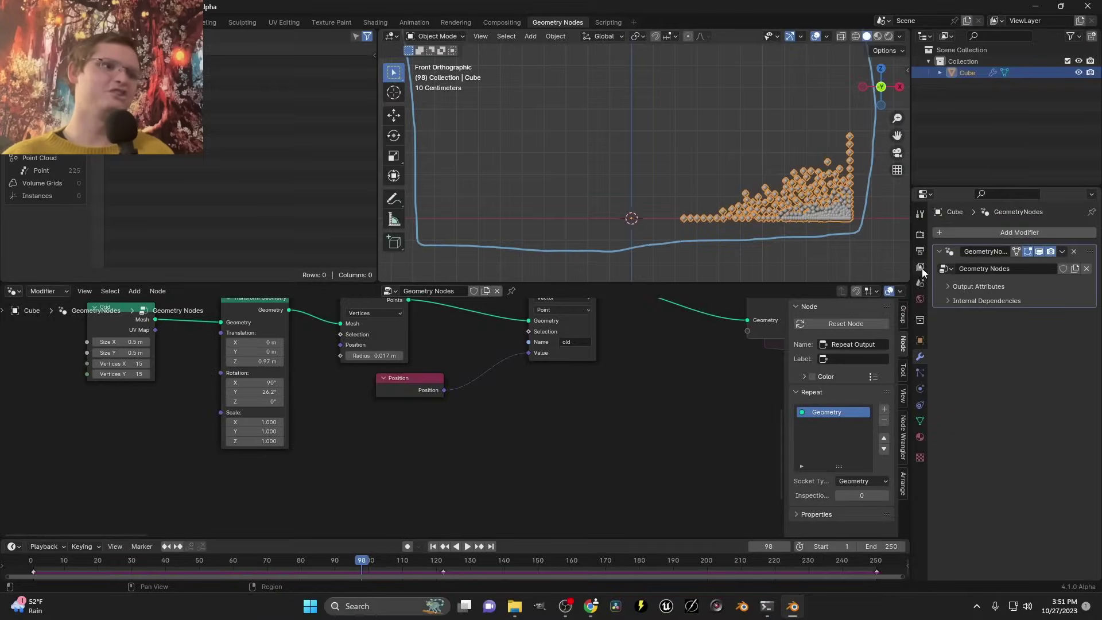
{"action": "left_click", "coordinate": [920, 251]}
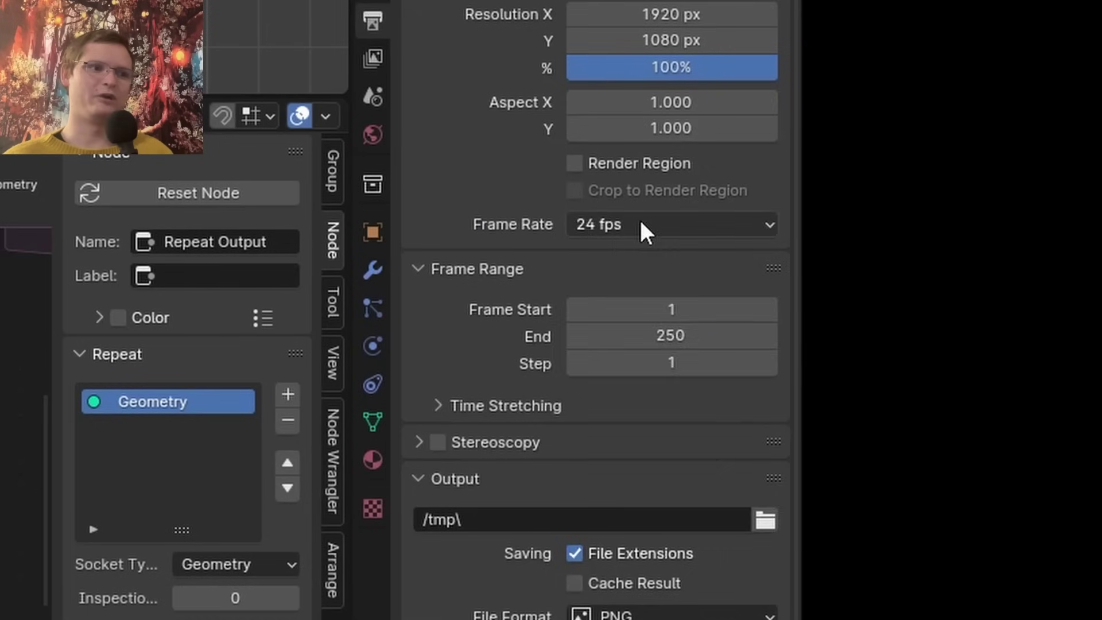
{"action": "left_click", "coordinate": [1033, 337]}
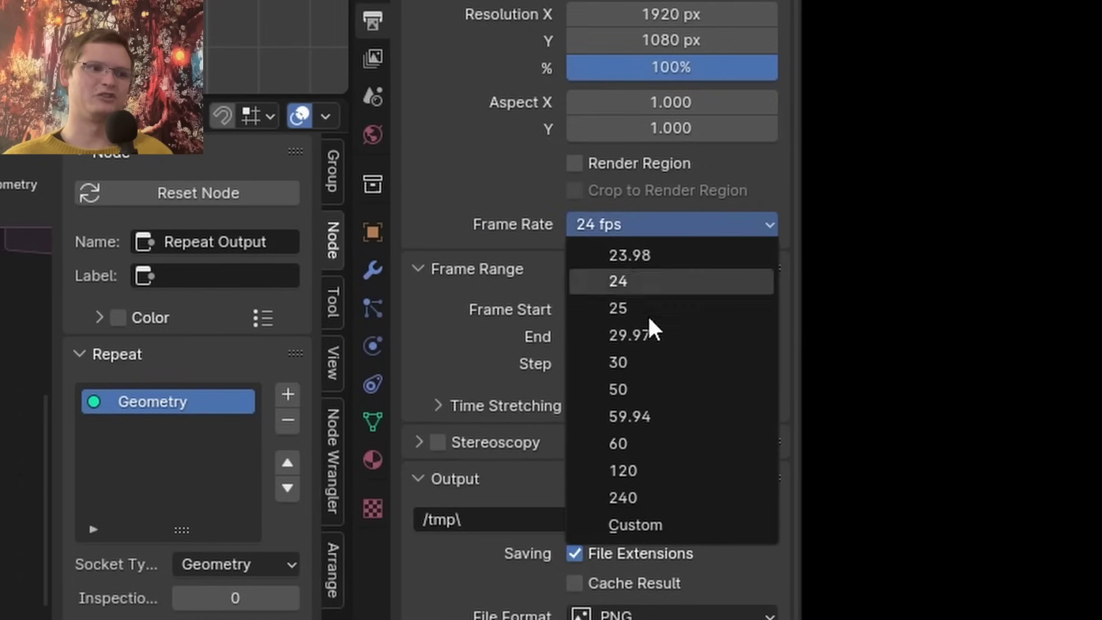
{"action": "left_click", "coordinate": [1028, 427]}
{"action": "key", "text": "shift+Left"}
{"action": "key", "text": "space"}
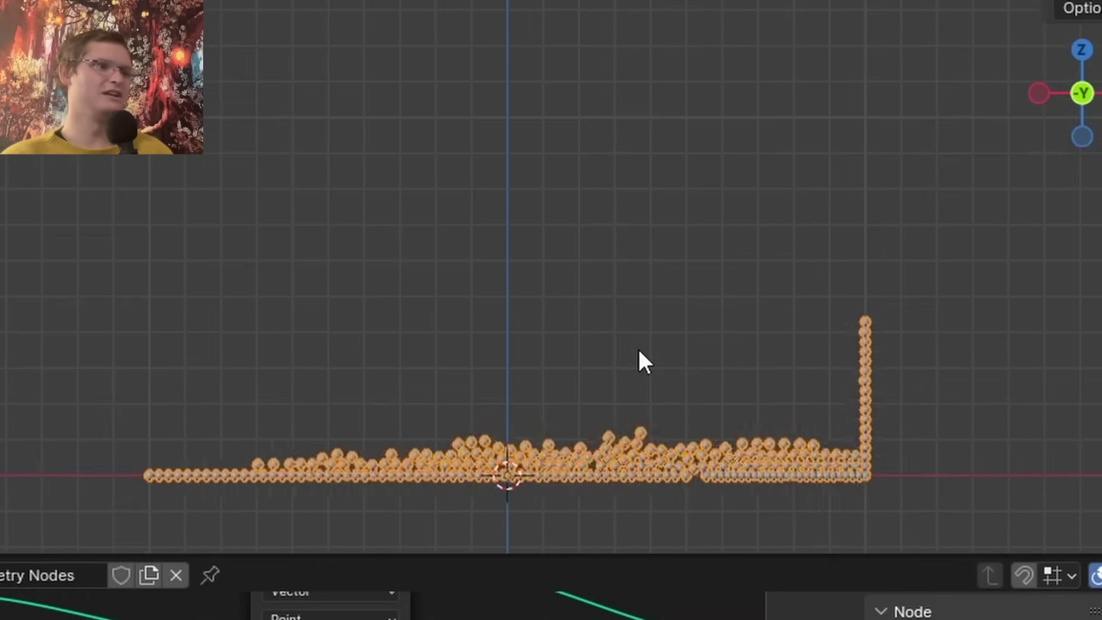
Set the Grid's Vertices Y to 30 and the Mesh to Points radius to 0.017/2, and inspect the settling particles up close
{"action": "key", "text": "Return"}
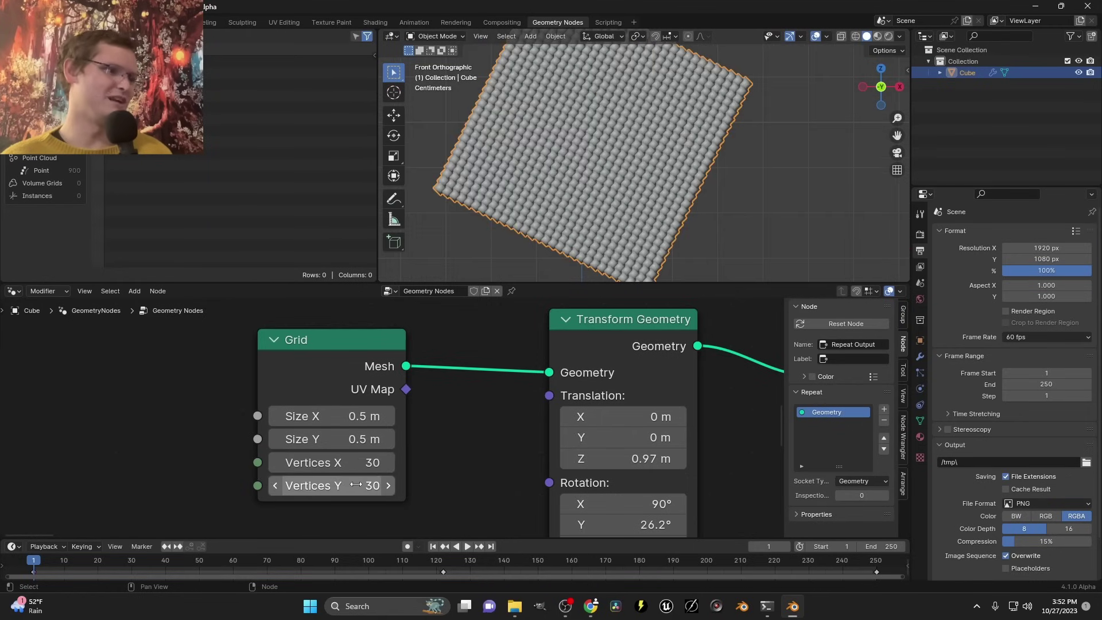
{"action": "middle_click_drag", "start_coordinate": [486, 464], "coordinate": [210, 459]}
{"action": "left_click", "coordinate": [633, 441]}
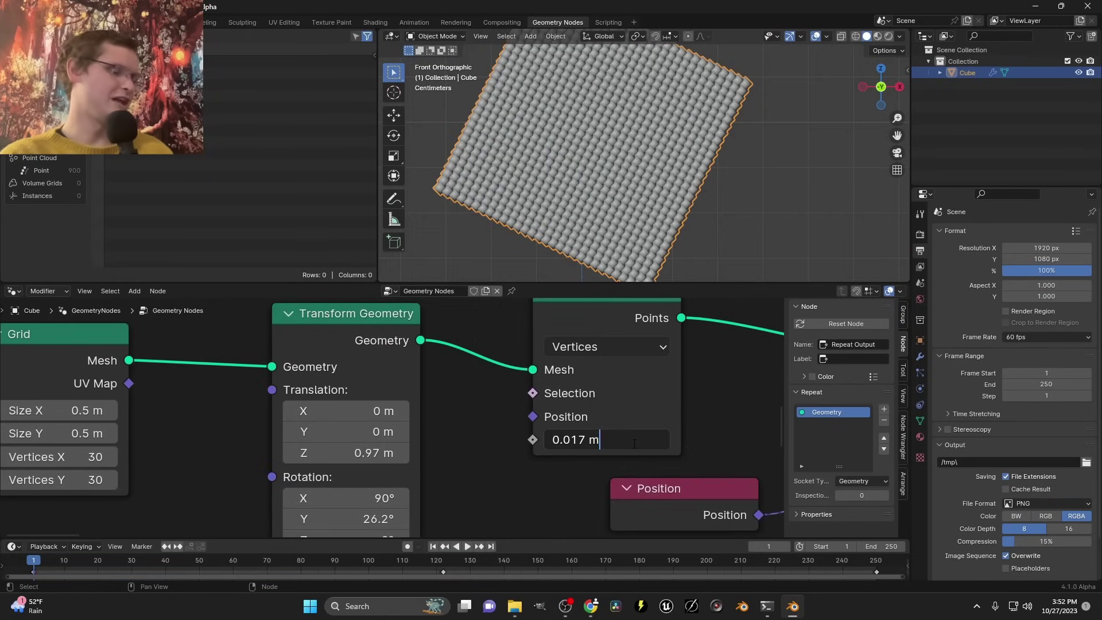
{"action": "type", "text": "/2"}
{"action": "key", "text": "Return"}
{"action": "scroll", "coordinate": [622, 196], "scroll_direction": "up", "scroll_amount": 2}
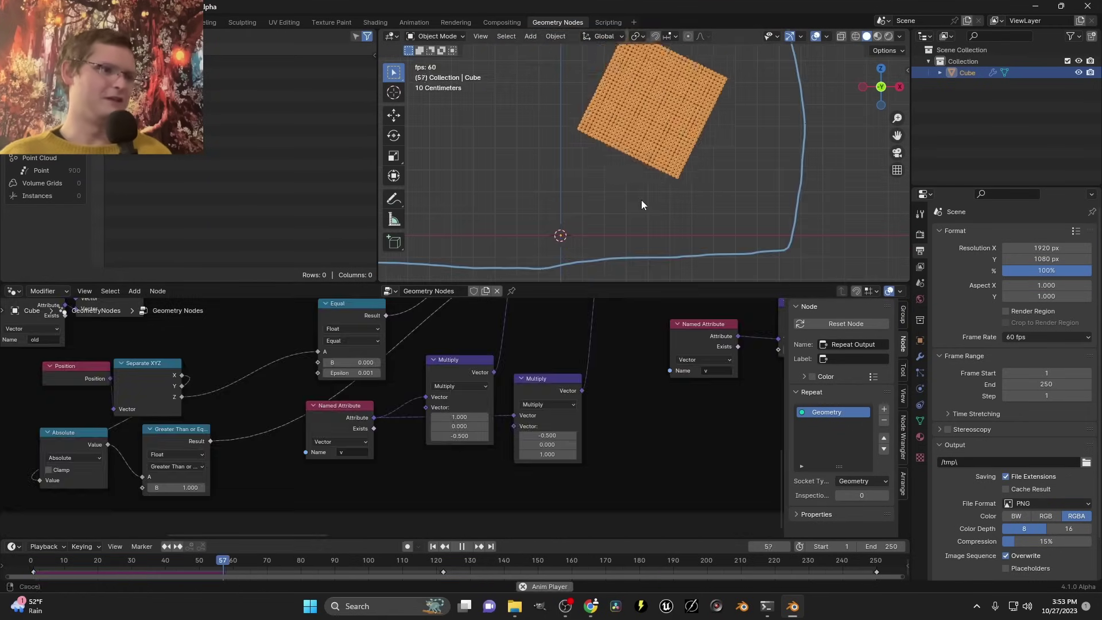
{"action": "scroll", "coordinate": [645, 205], "scroll_direction": "up", "scroll_amount": 2}
{"action": "middle_click_drag", "start_coordinate": [649, 227], "coordinate": [628, 149], "text": "shift"}
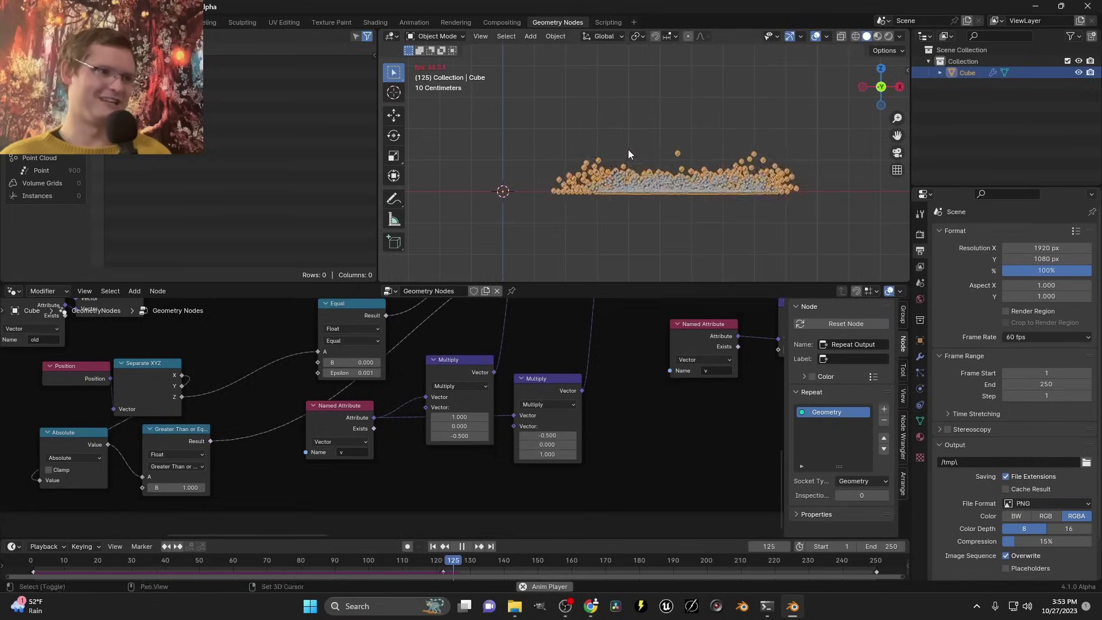
{"action": "scroll", "coordinate": [659, 192], "scroll_direction": "up", "scroll_amount": 1}
{"action": "scroll", "coordinate": [666, 200], "scroll_direction": "up", "scroll_amount": 2}
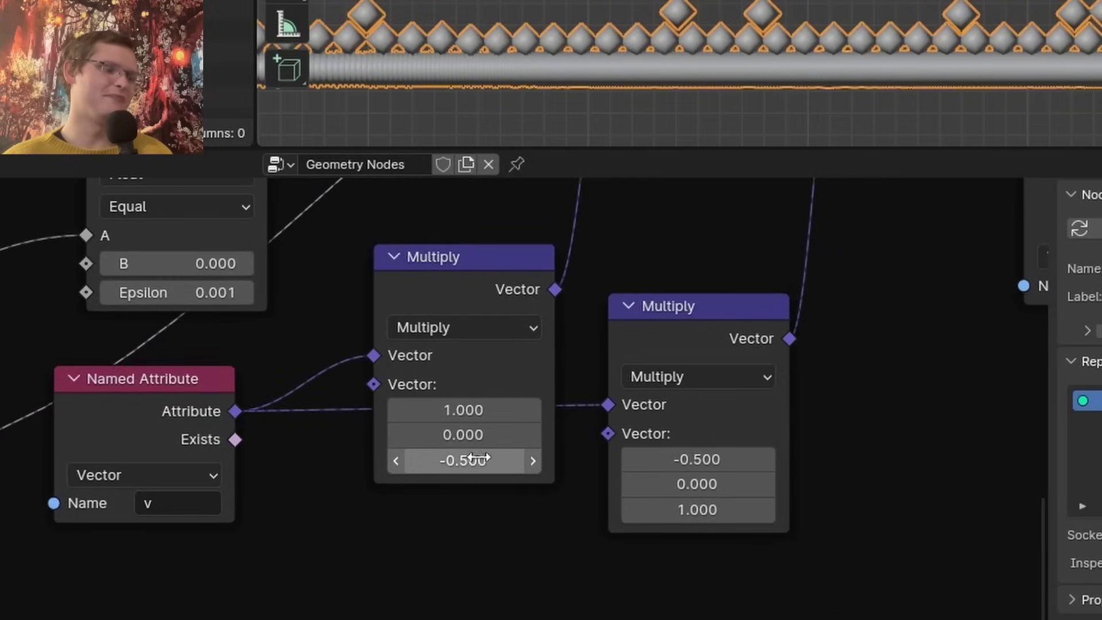
Move the Equal node aside and set the Z factor of the floor bounce's Multiply node to -1
{"action": "scroll", "coordinate": [478, 458], "scroll_direction": "down", "scroll_amount": 7}
{"action": "middle_click_drag", "start_coordinate": [511, 285], "coordinate": [443, 256]}
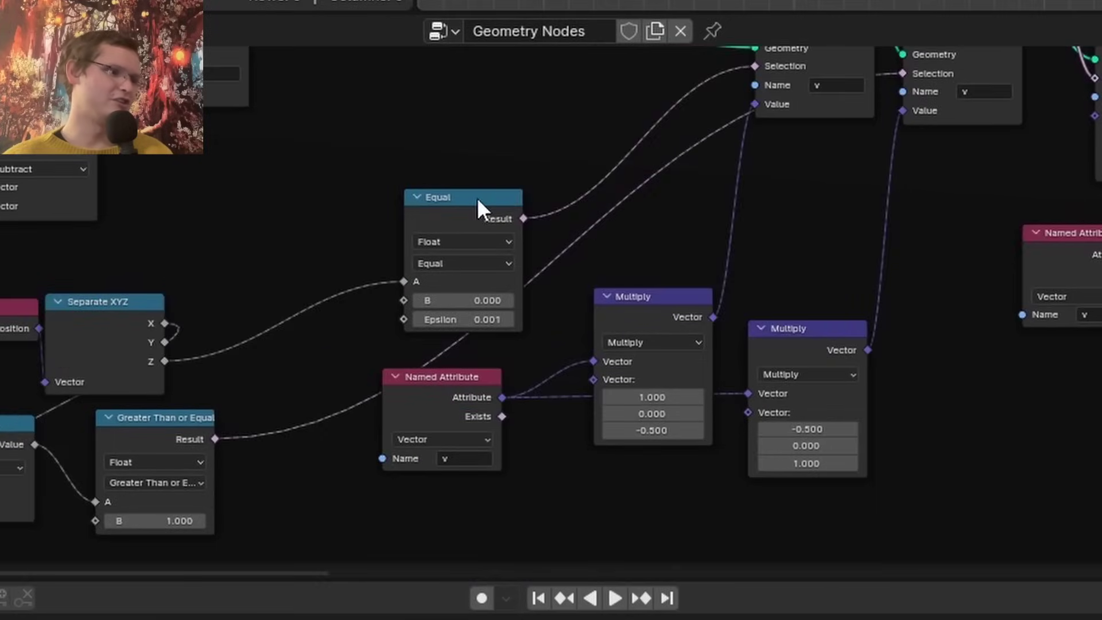
{"action": "left_click_drag", "start_coordinate": [477, 198], "coordinate": [373, 215]}
{"action": "scroll", "coordinate": [249, 325], "scroll_direction": "up", "scroll_amount": 2}
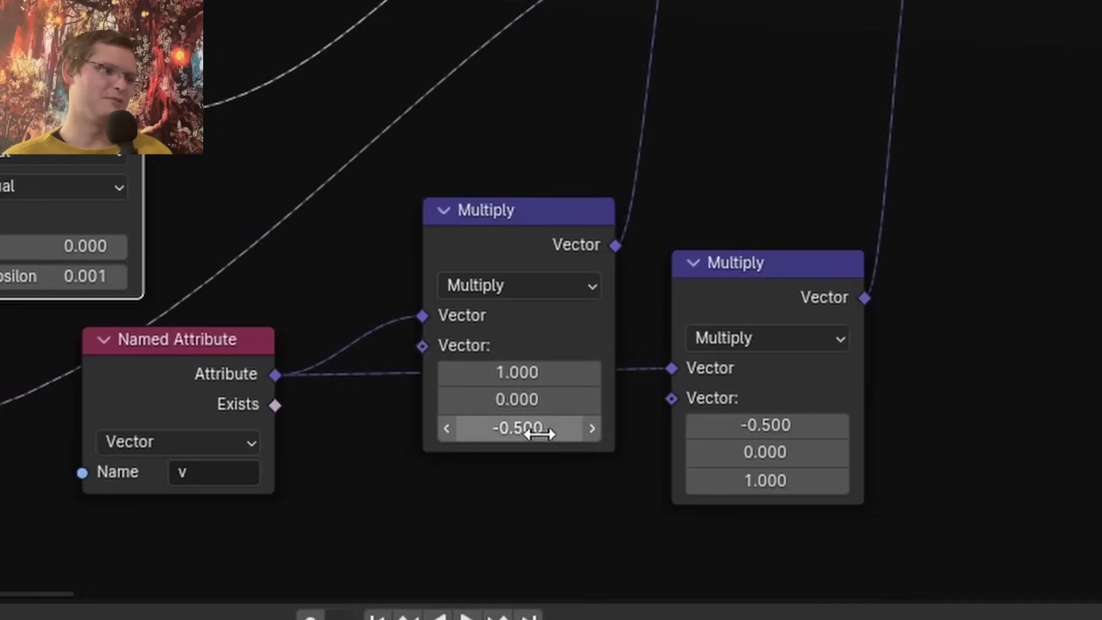
{"action": "left_click", "coordinate": [540, 435]}
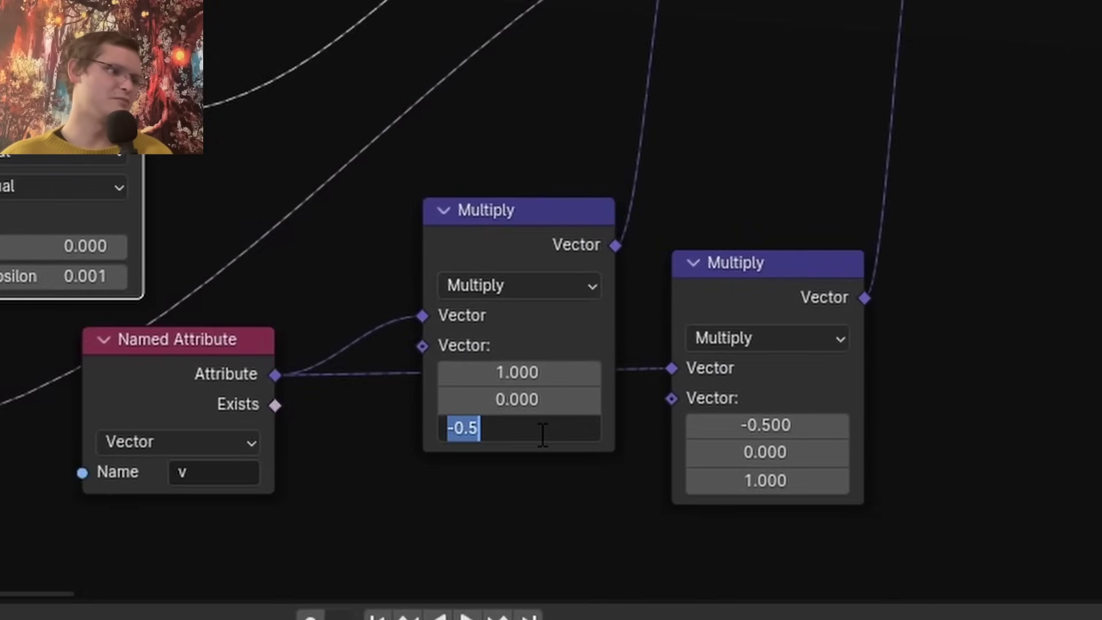
{"action": "type", "text": "-1"}
{"action": "key", "text": "Return"}
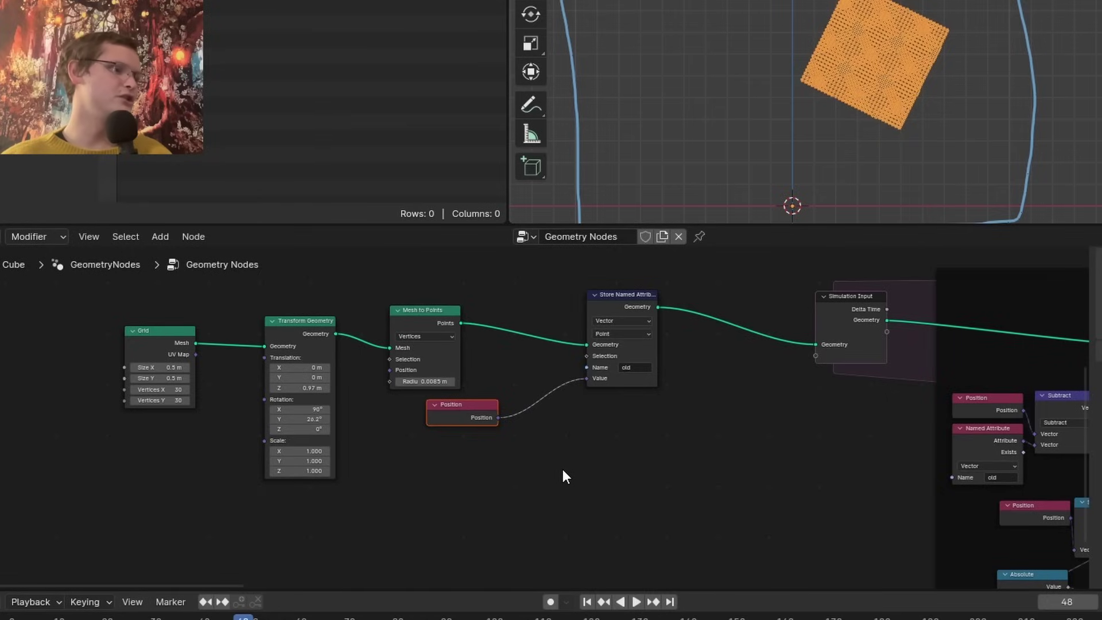
Delete the Grid, Transform Geometry, Mesh to Points, Position and Store Named Attribute nodes feeding the simulation, and move Simulation Input further upstream
{"action": "left_click_drag", "start_coordinate": [535, 467], "coordinate": [146, 318]}
{"action": "key", "text": "x"}
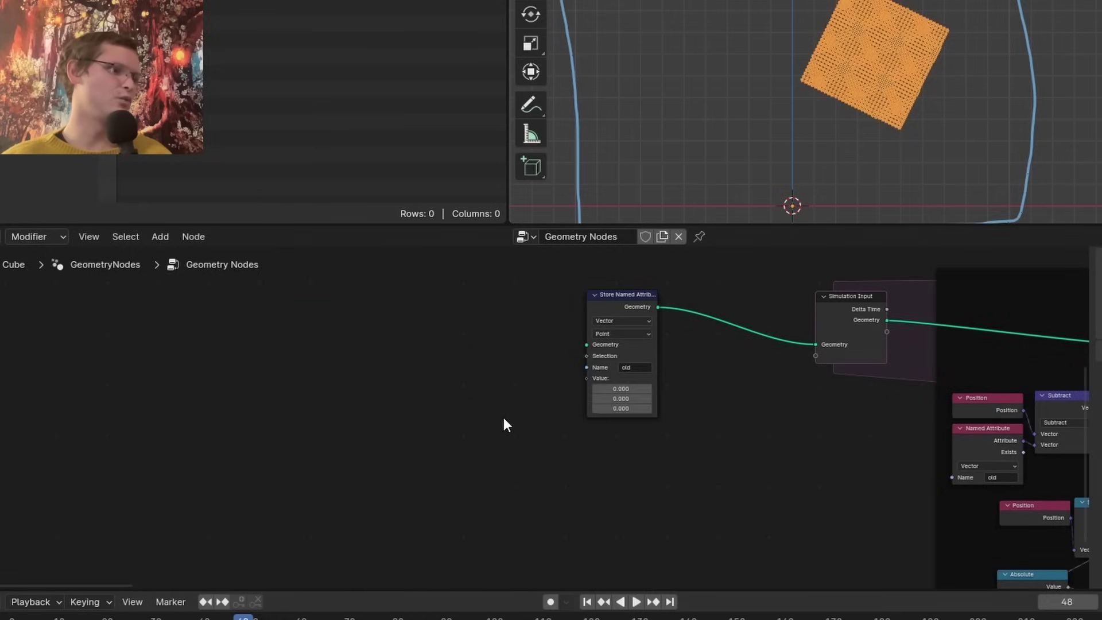
{"action": "left_click_drag", "start_coordinate": [504, 418], "coordinate": [632, 335]}
{"action": "key", "text": "x"}
{"action": "left_click_drag", "start_coordinate": [850, 317], "coordinate": [496, 343]}
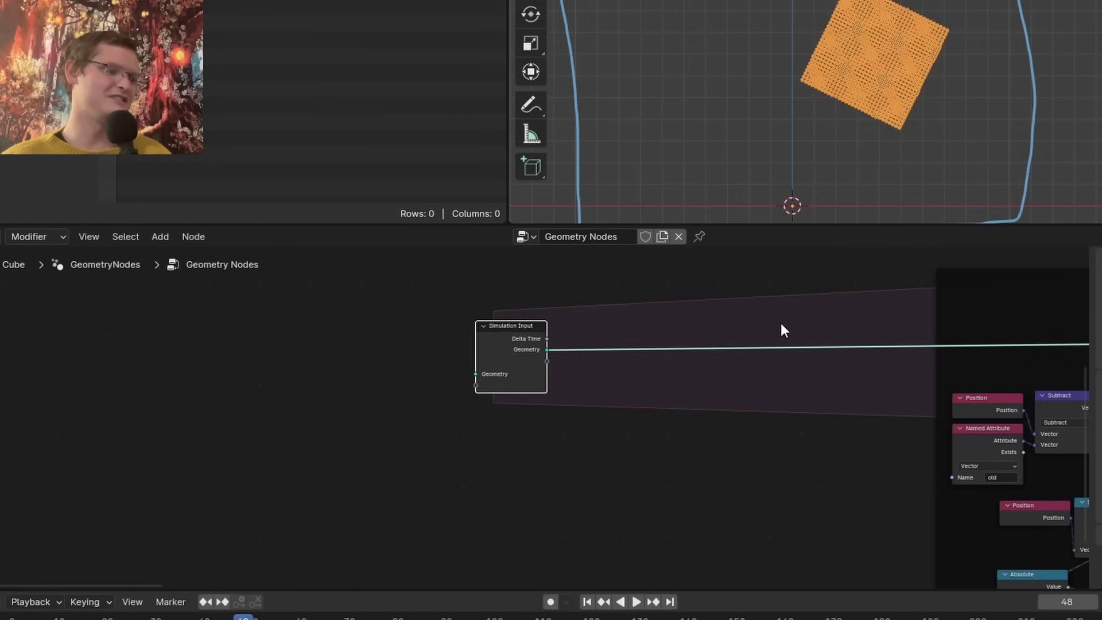
Return to the first frame and add a Mesh Line node above the simulation zone
{"action": "middle_click_drag", "start_coordinate": [781, 324], "coordinate": [574, 435]}
{"action": "key", "text": "shift+Left"}
{"action": "scroll", "coordinate": [519, 396], "scroll_direction": "up", "scroll_amount": 4}
{"action": "key", "text": "shift+a"}
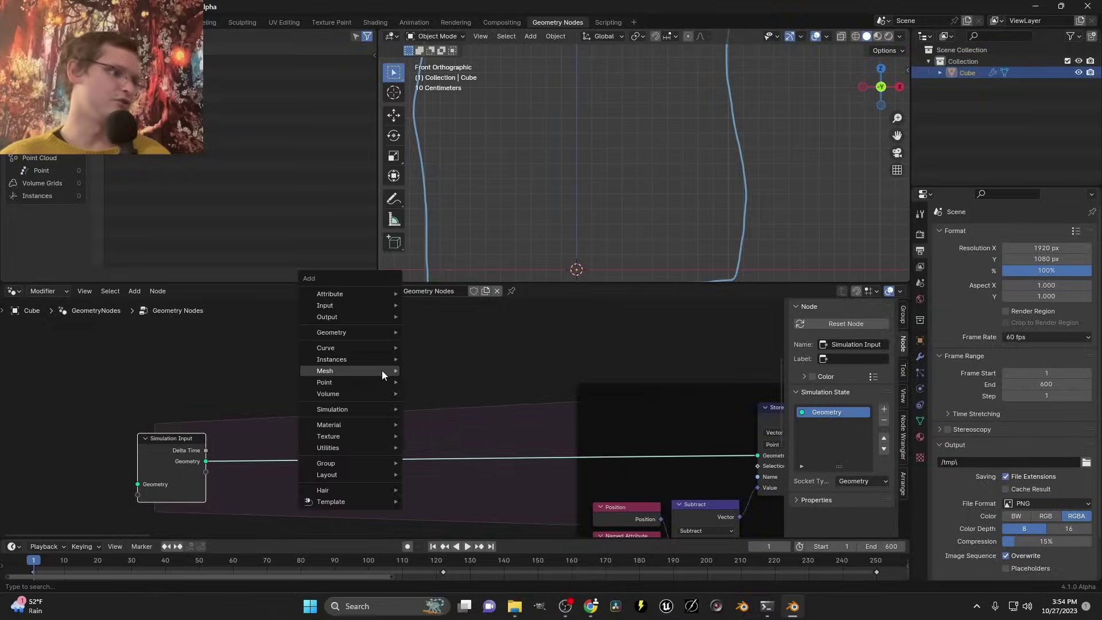
{"action": "mouse_move", "coordinate": [513, 358]}
{"action": "left_click", "coordinate": [393, 307]}
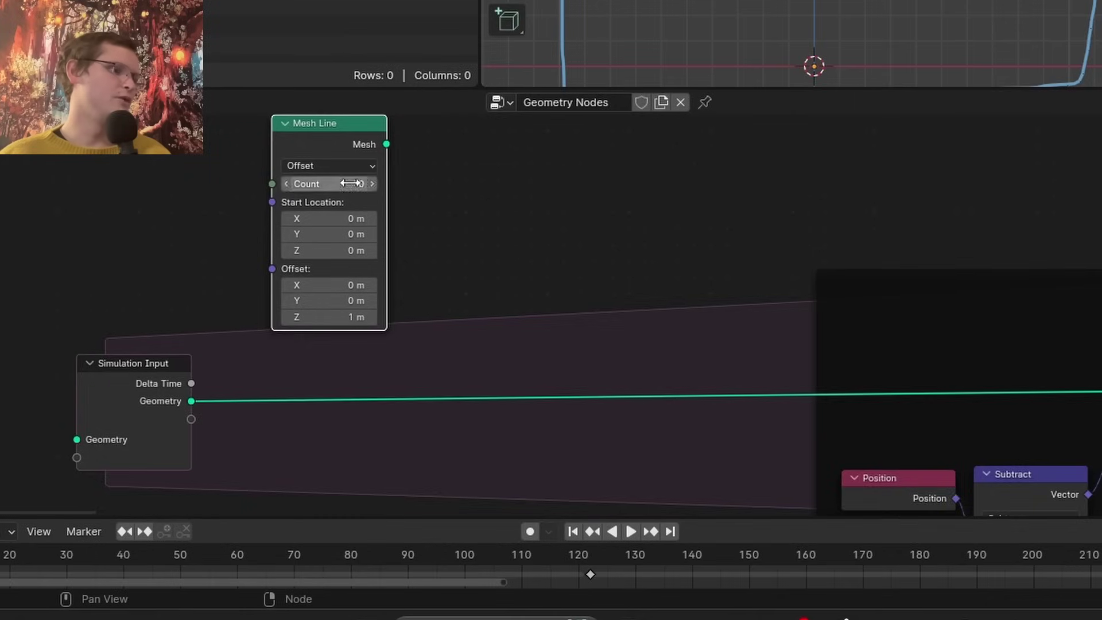
Insert a Join Geometry node on the link after Simulation Input and connect the Mesh Line's output to it
{"action": "middle_click_drag", "start_coordinate": [450, 306], "coordinate": [391, 339]}
{"action": "middle_click_drag", "start_coordinate": [342, 223], "coordinate": [289, 193]}
{"action": "key", "text": "shift+a"}
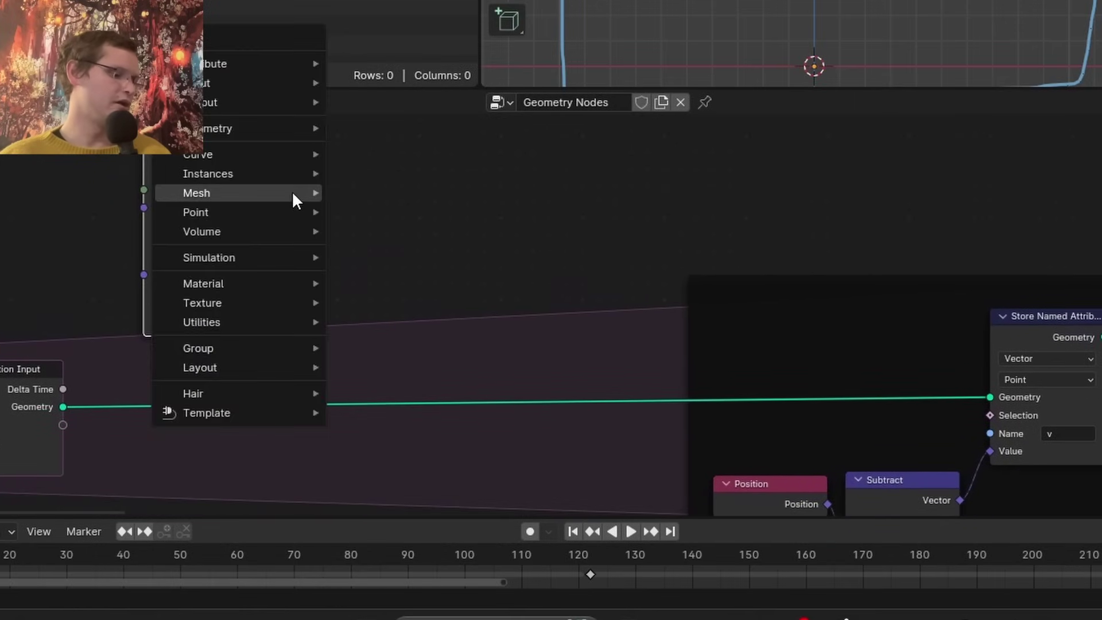
{"action": "type", "text": "joi"}
{"action": "key", "text": "Return"}
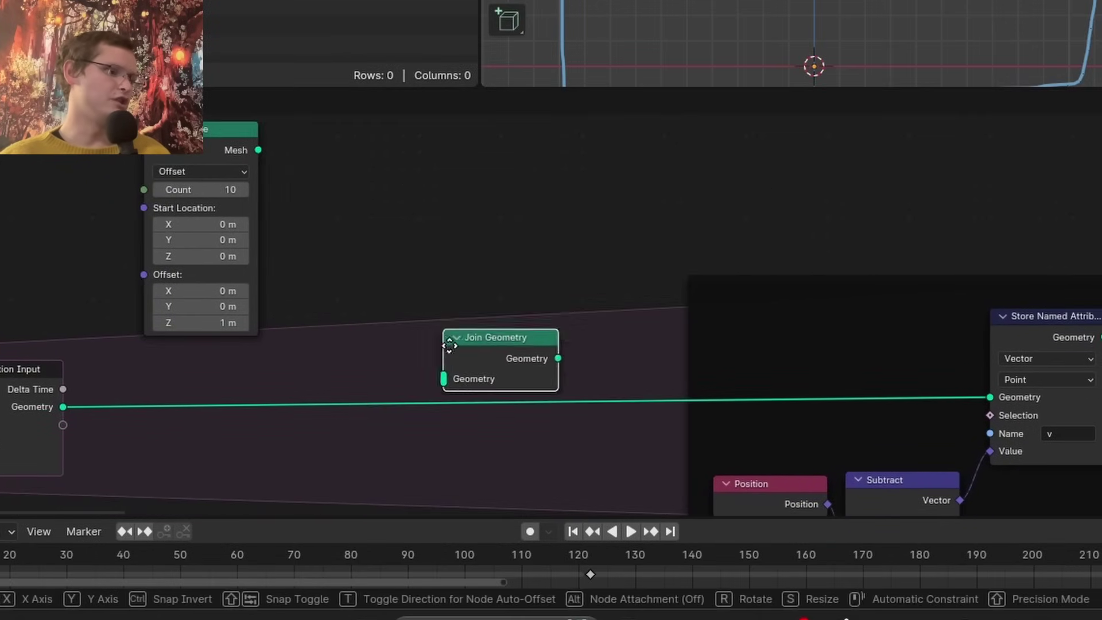
{"action": "left_click", "coordinate": [313, 377]}
{"action": "left_click_drag", "start_coordinate": [258, 150], "coordinate": [456, 402]}
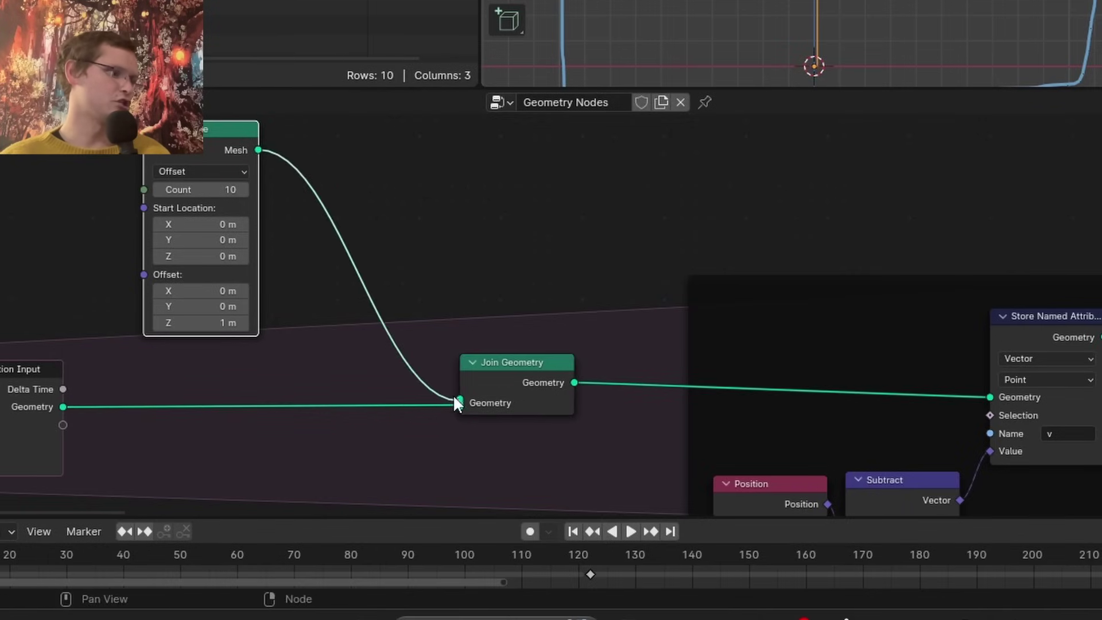
Insert Mesh to Points and a Store Named Attribute node of type Vector between the Mesh Line and Join Geometry
{"action": "scroll", "coordinate": [724, 47], "scroll_direction": "down", "scroll_amount": 1}
{"action": "key", "text": "shift+a"}
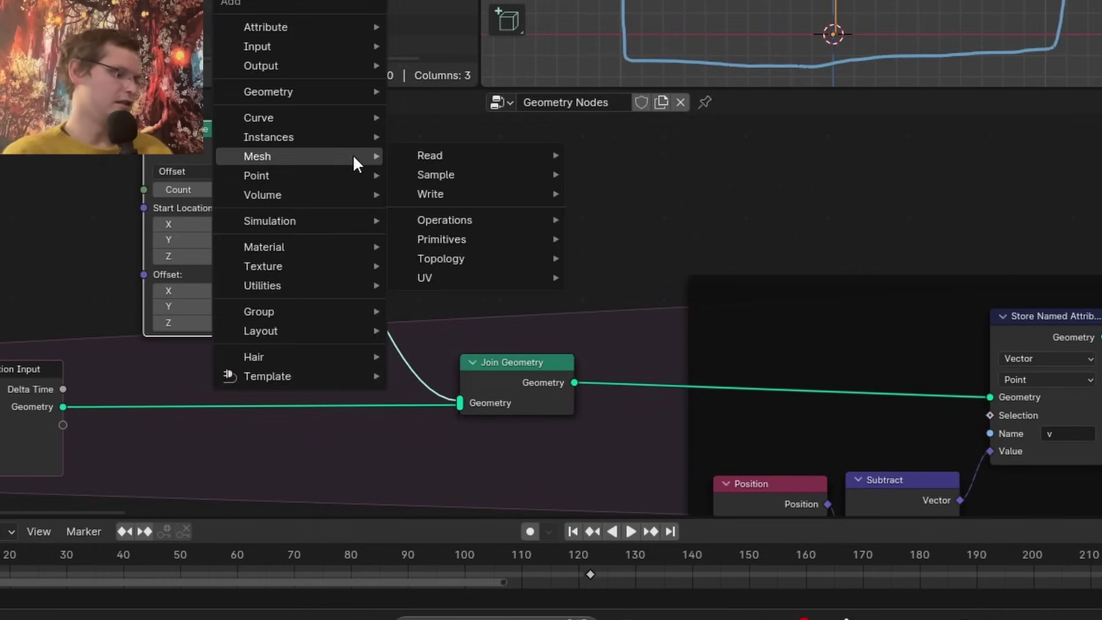
{"action": "type", "text": "mesh to"}
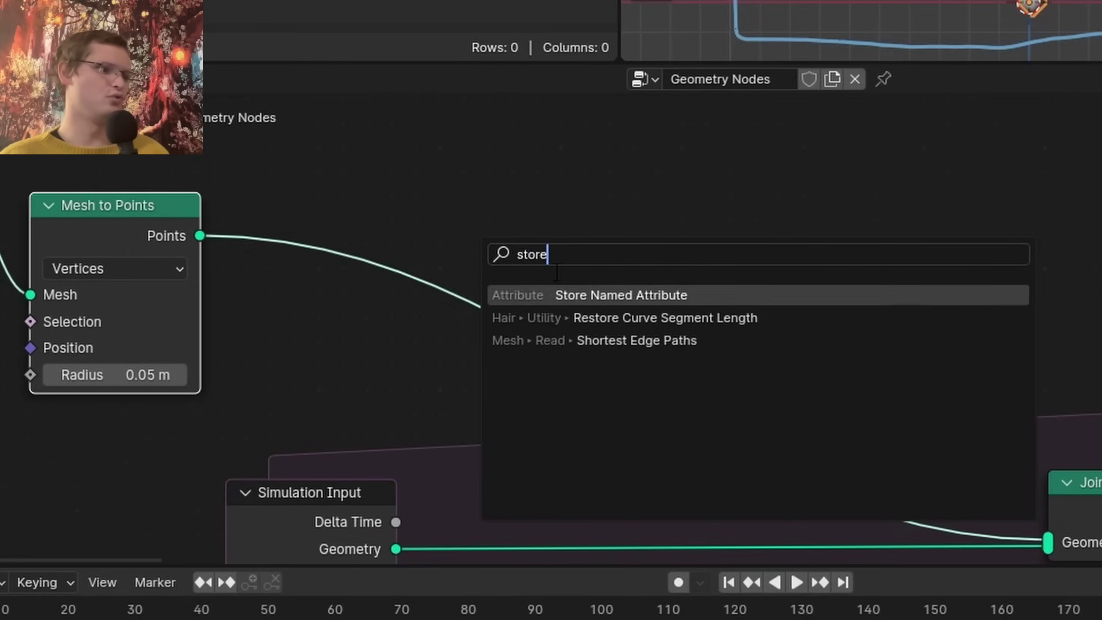
{"action": "key", "text": "Return"}
{"action": "left_click", "coordinate": [414, 303]}
{"action": "left_click", "coordinate": [543, 238]}
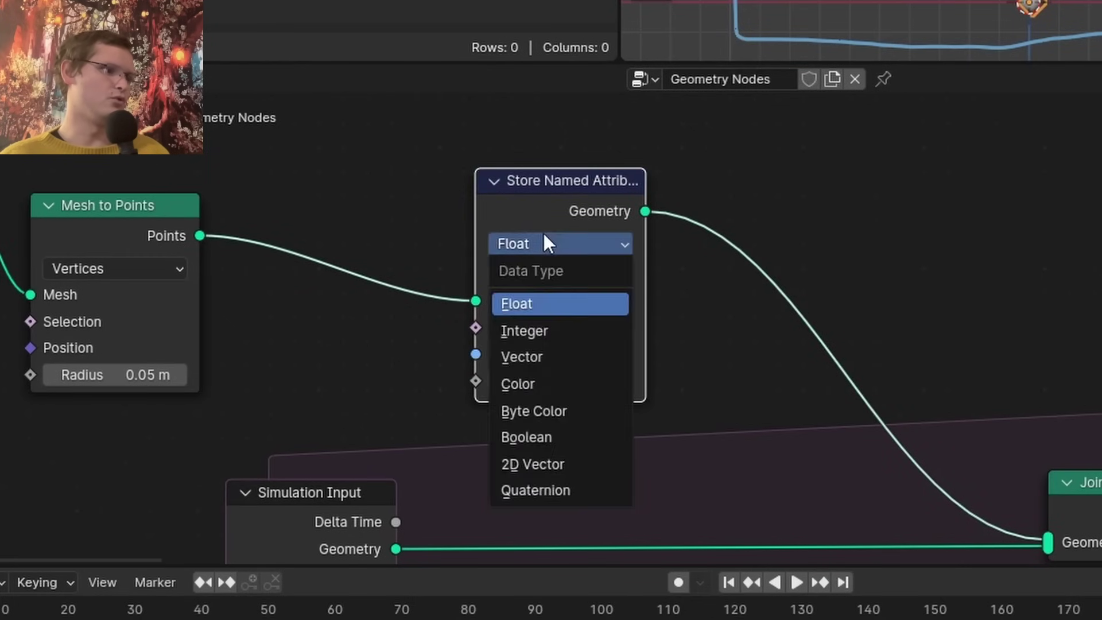
{"action": "left_click", "coordinate": [584, 354]}
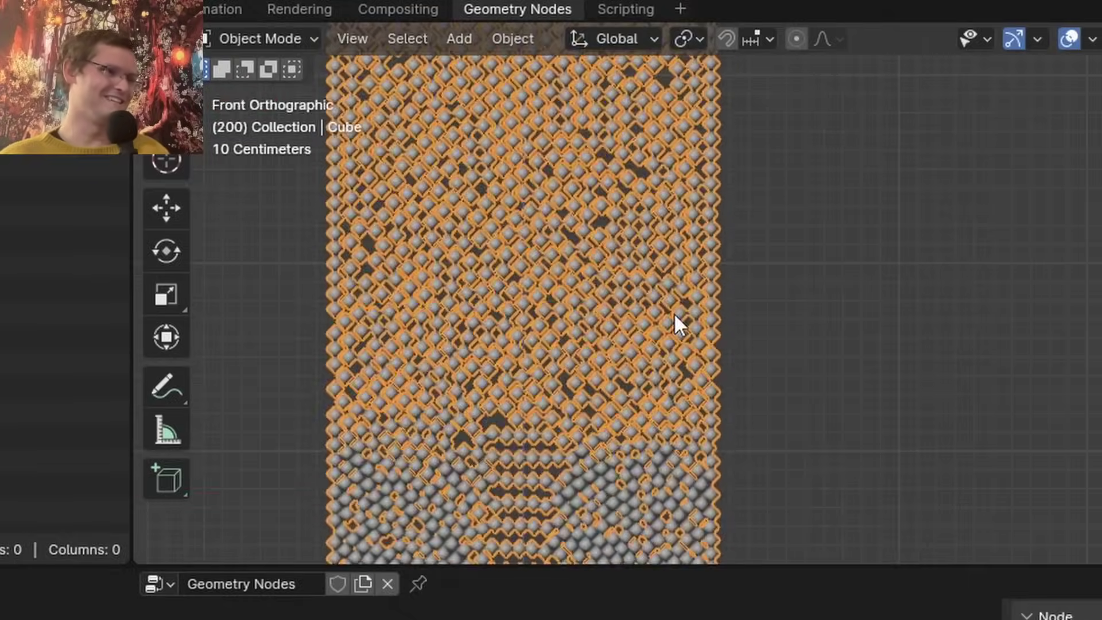
Set the Mesh Line's Start Location X to -0.88 m from the first frame and play the simulation to watch the emission
{"action": "key", "text": "shift+Left"}
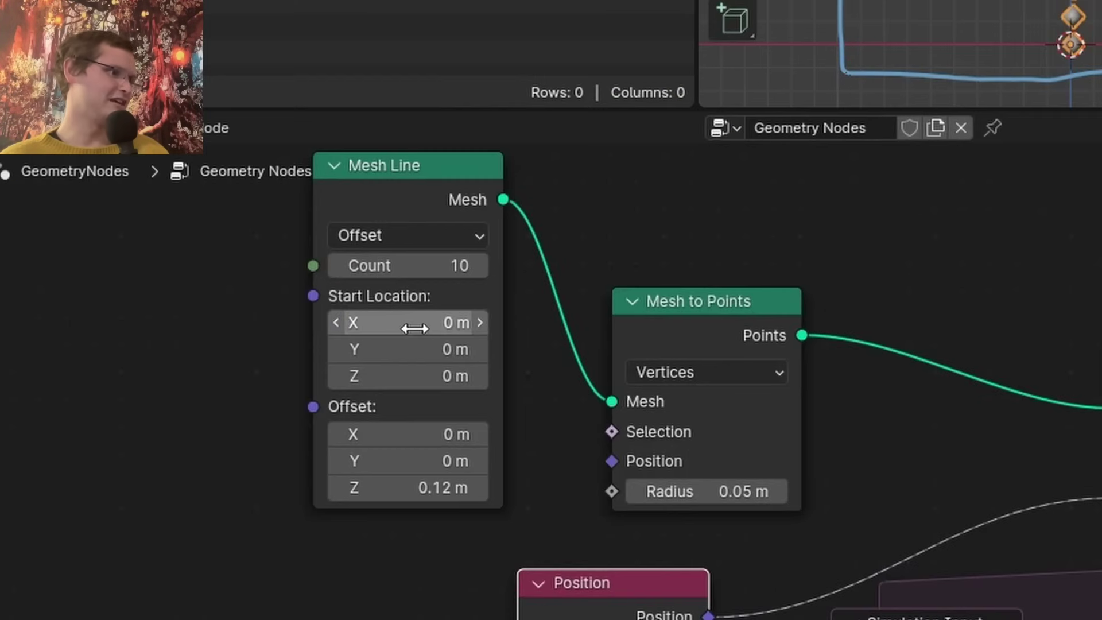
{"action": "left_click_drag", "start_coordinate": [413, 322], "coordinate": [370, 322]}
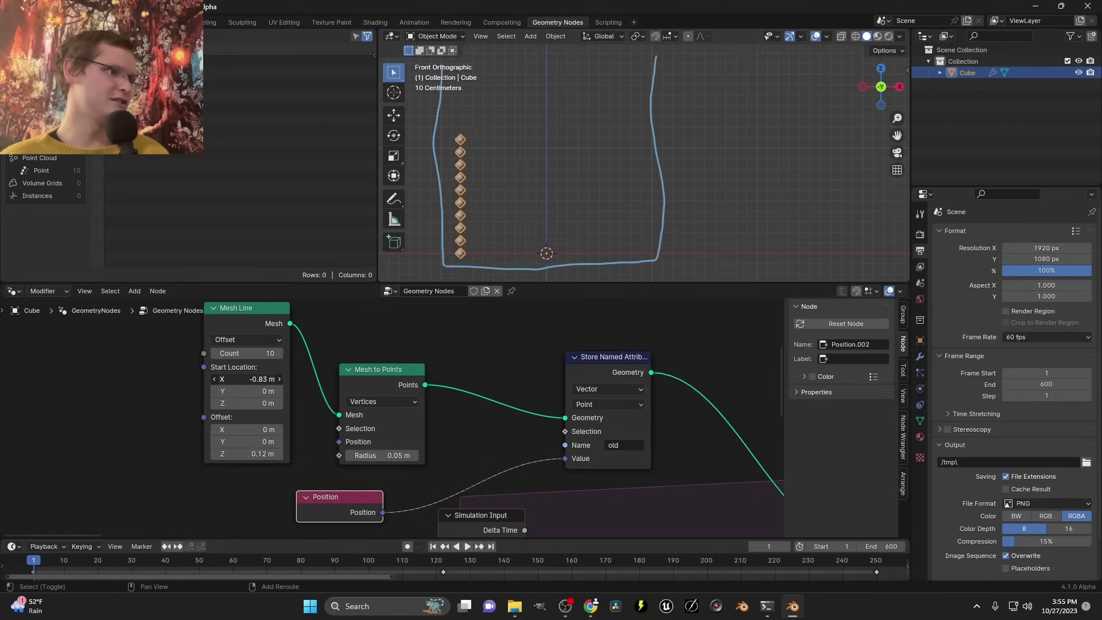
{"action": "left_click_drag", "start_coordinate": [247, 379], "coordinate": [242, 378]}
{"action": "key", "text": "space"}
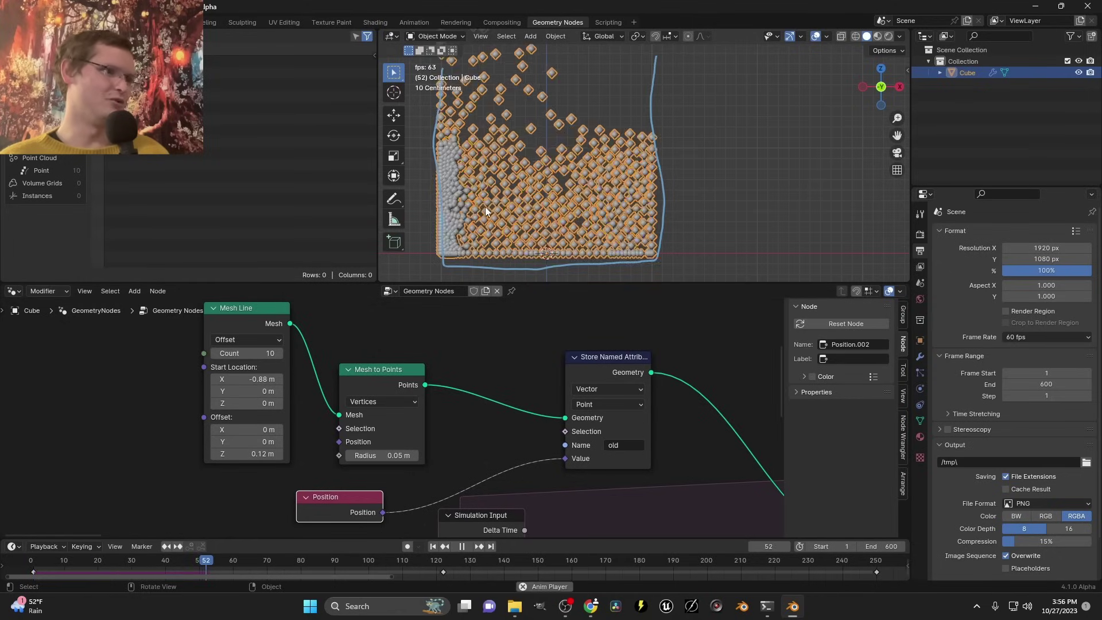
{"action": "middle_click_drag", "start_coordinate": [487, 208], "coordinate": [514, 191]}
{"action": "key", "text": "Escape"}
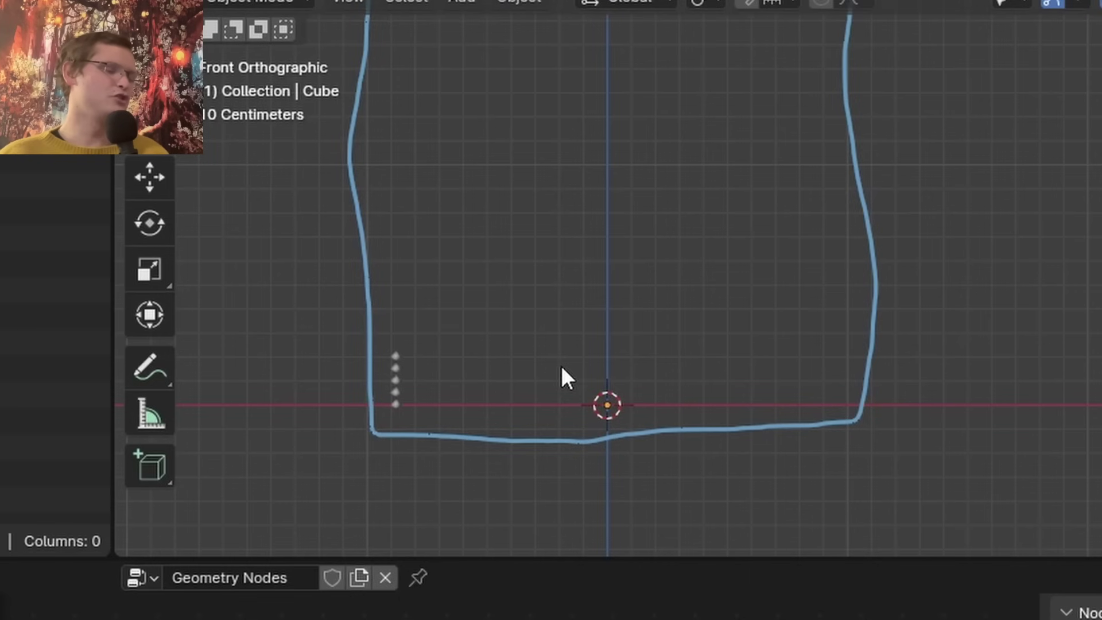
Circle the column of emitted points with an annotation stroke and undo the stroke
{"action": "scroll", "coordinate": [582, 158], "scroll_direction": "up", "scroll_amount": 7}
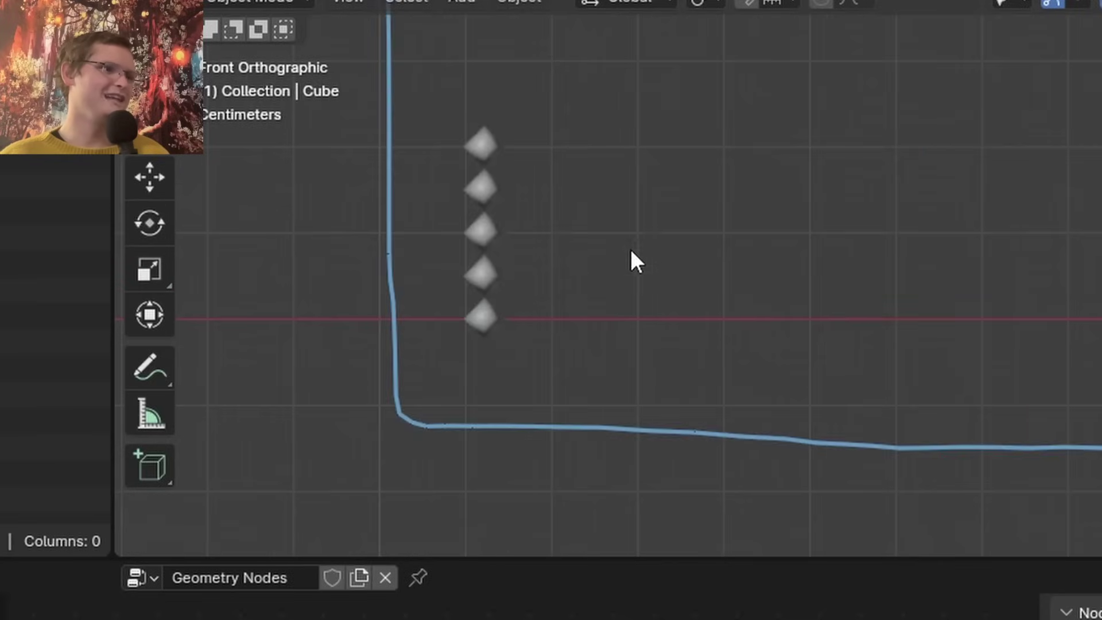
{"action": "scroll", "coordinate": [630, 249], "scroll_direction": "up", "scroll_amount": 2}
{"action": "middle_click_drag", "start_coordinate": [407, 267], "coordinate": [631, 331], "text": "shift"}
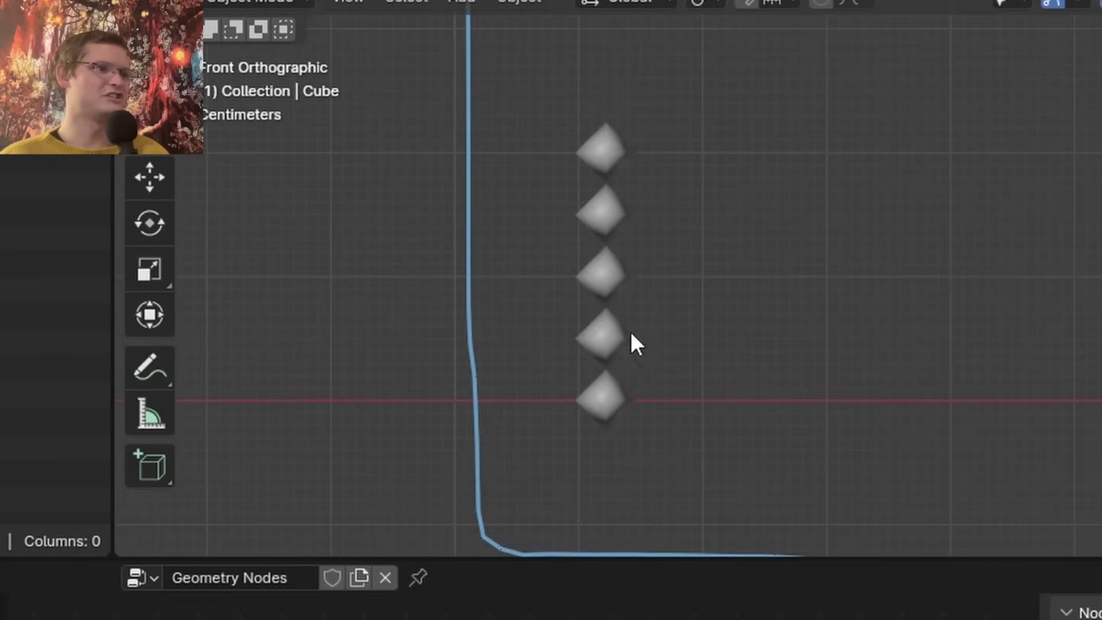
{"action": "mouse_move", "coordinate": [646, 425]}
{"action": "left_mouse_down"}
{"action": "mouse_move", "coordinate": [620, 99]}
{"action": "mouse_move", "coordinate": [591, 423]}
{"action": "left_mouse_up"}
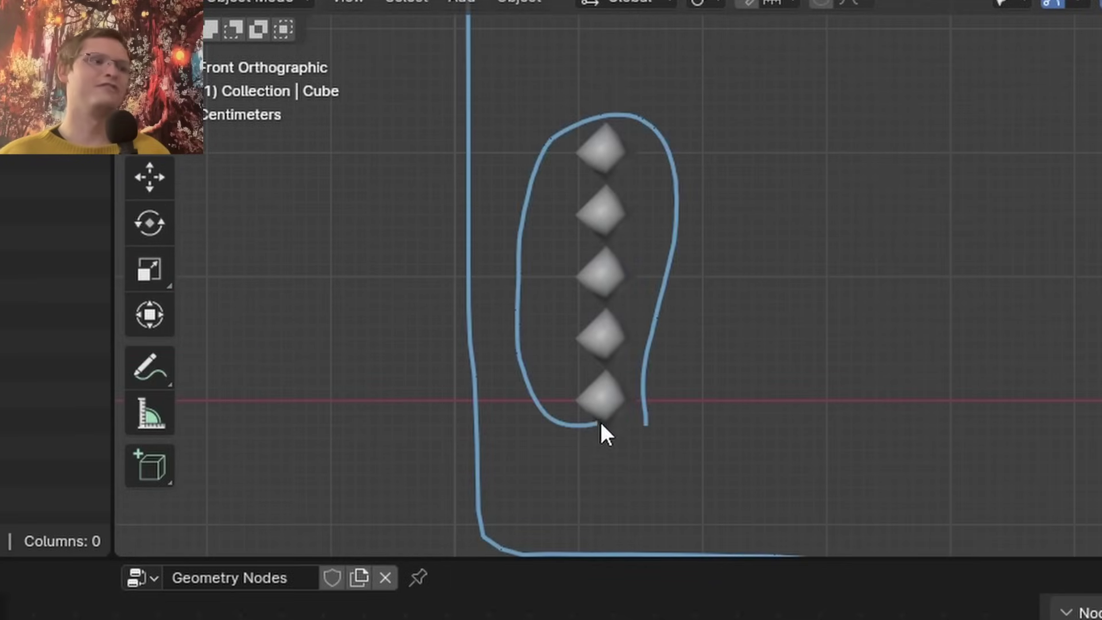
{"action": "key", "text": "ctrl+z"}
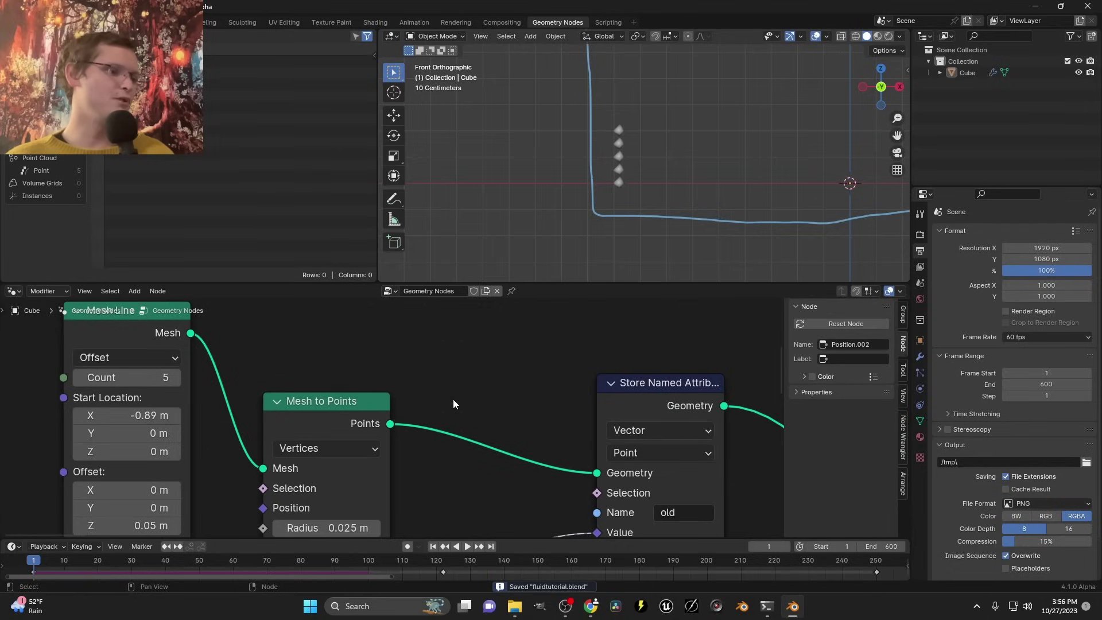
Reposition the Join Geometry node and insert a Geometry Switch node after it, with the joined geometry feeding False
{"action": "scroll", "coordinate": [453, 398], "scroll_direction": "down", "scroll_amount": 4}
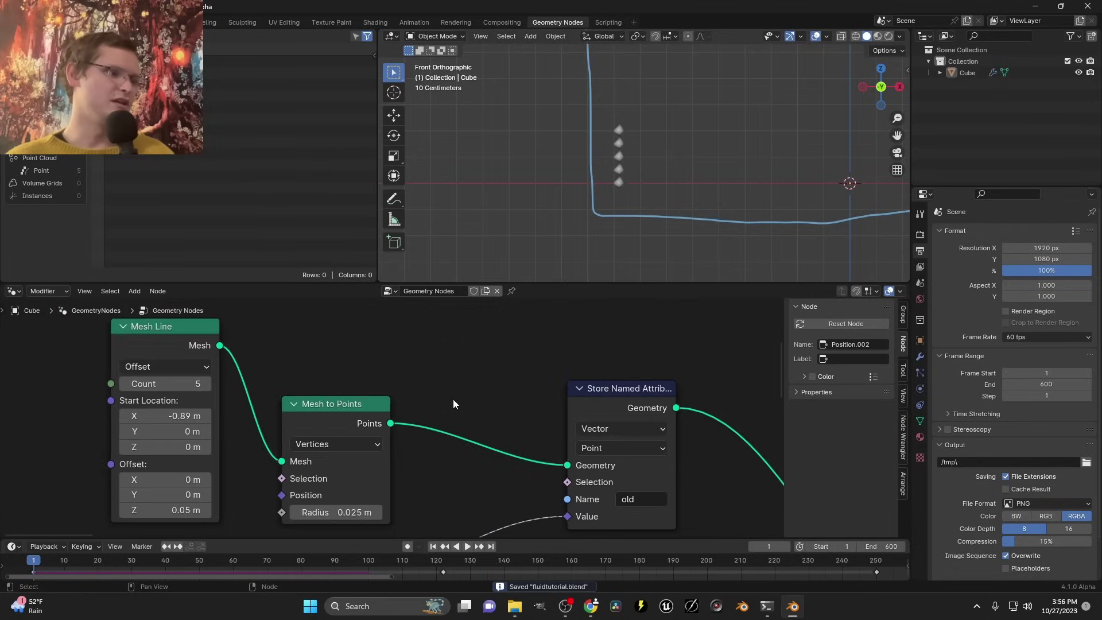
{"action": "middle_click_drag", "start_coordinate": [443, 439], "coordinate": [301, 340]}
{"action": "left_click_drag", "start_coordinate": [624, 411], "coordinate": [506, 413]}
{"action": "key", "text": "shift+a"}
{"action": "type", "text": "sw"}
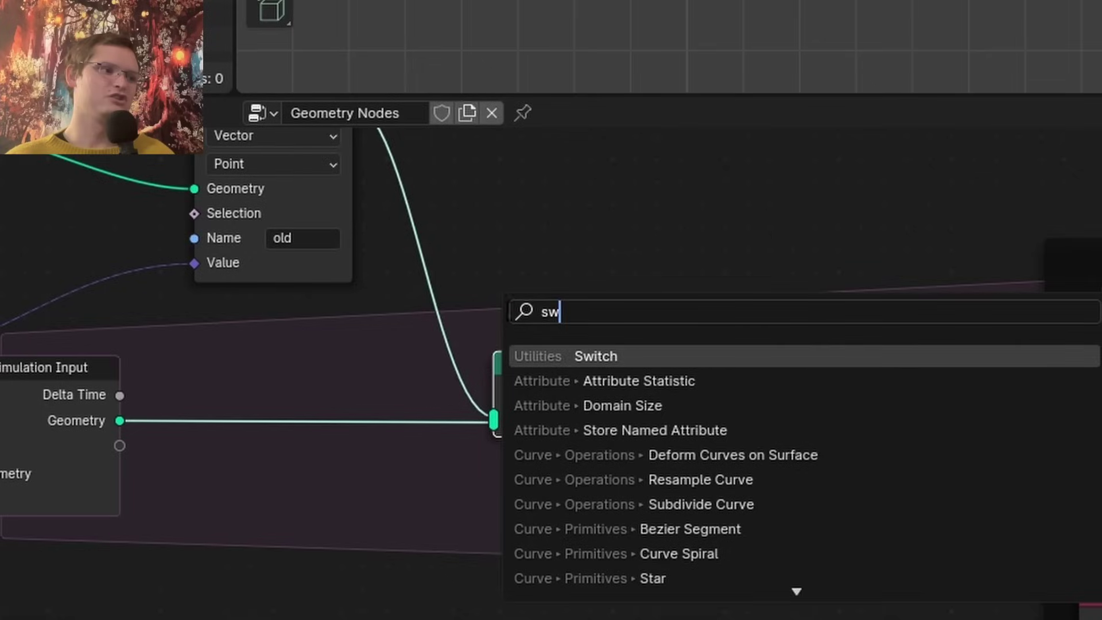
{"action": "key", "text": "Return"}
{"action": "left_click", "coordinate": [737, 315]}
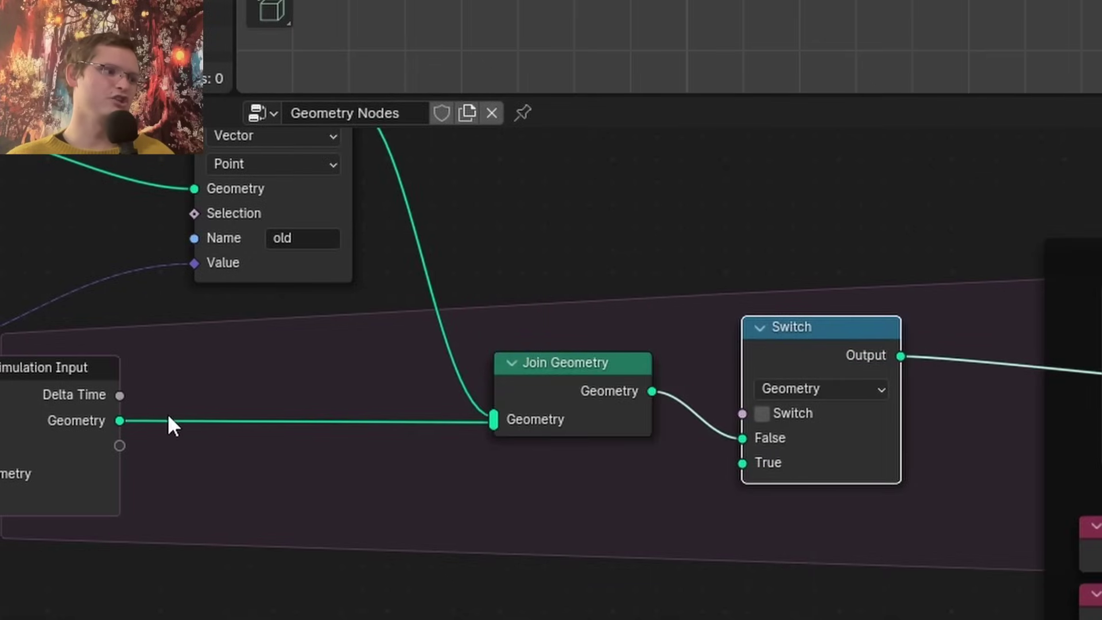
Feed the joined geometry into the Switch's True input and the Simulation Input geometry into False, moving Join Geometry below the direct link
{"action": "left_click_drag", "start_coordinate": [741, 439], "coordinate": [743, 462]}
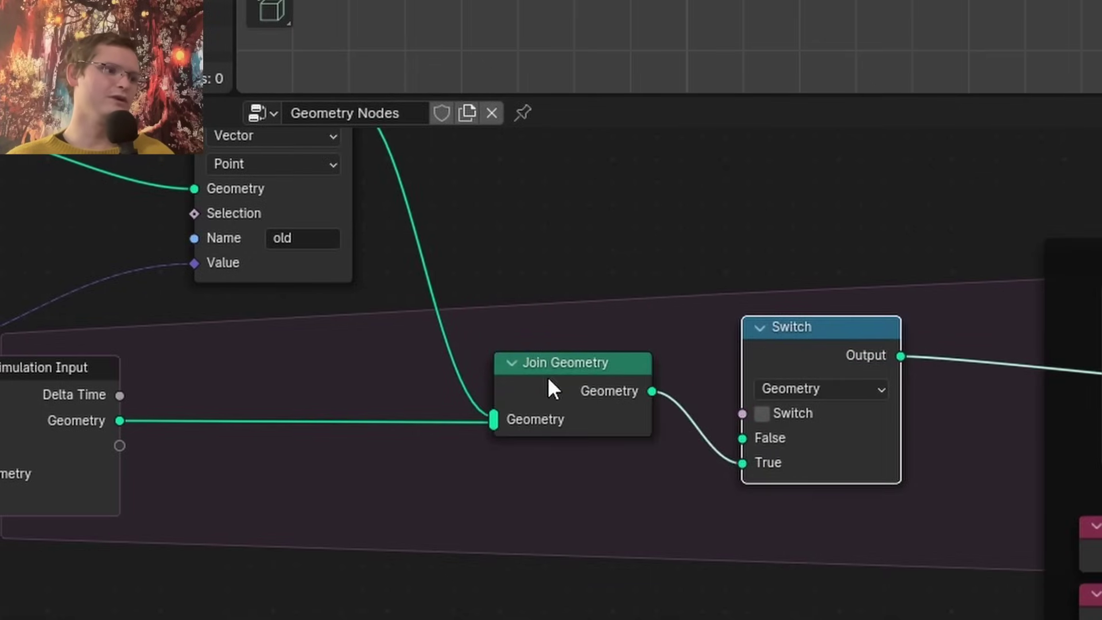
{"action": "left_click_drag", "start_coordinate": [548, 377], "coordinate": [490, 479]}
{"action": "left_click_drag", "start_coordinate": [120, 421], "coordinate": [455, 399]}
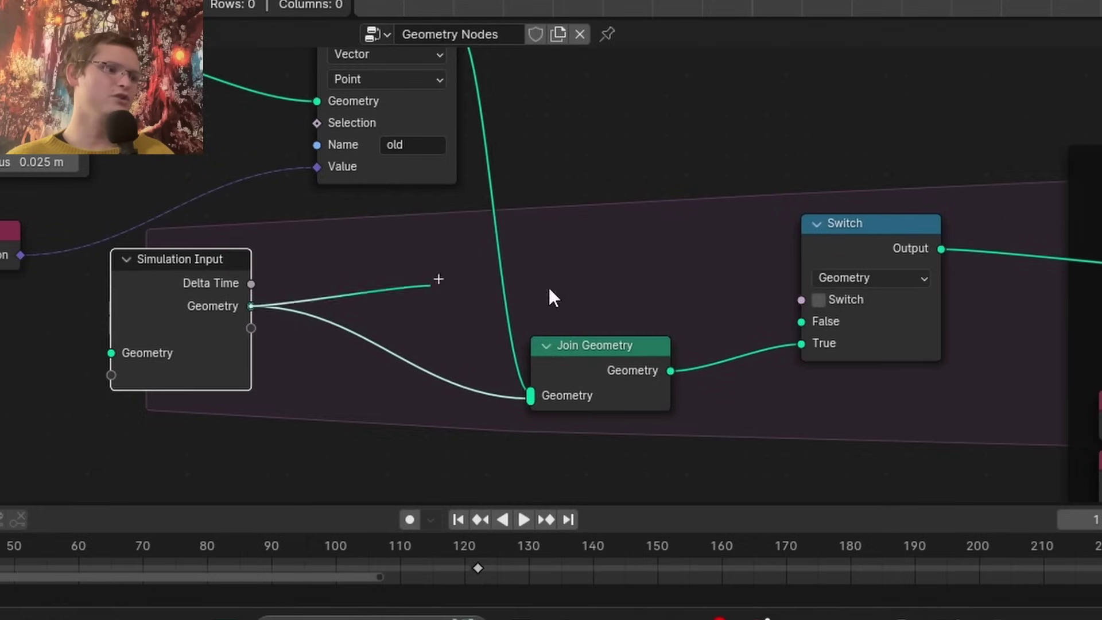
{"action": "left_click_drag", "start_coordinate": [549, 288], "coordinate": [802, 322]}
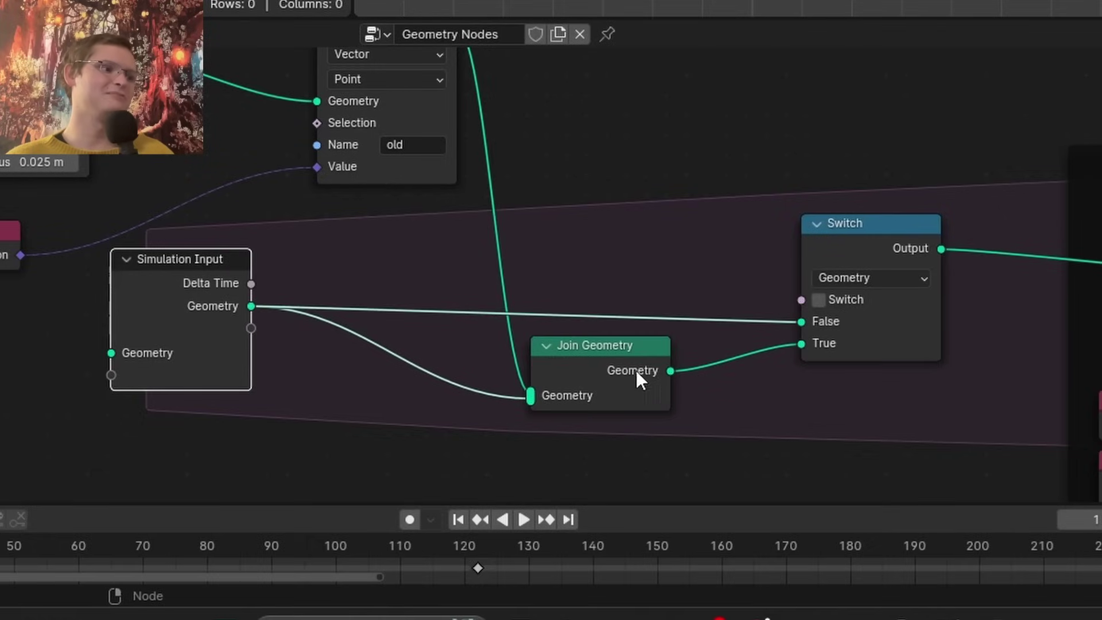
{"action": "left_click_drag", "start_coordinate": [636, 371], "coordinate": [589, 345]}
Add a Scene Time node above Store Named Attribute and feed its Frame output into a Math node set to Divide
{"action": "left_click", "coordinate": [497, 347]}
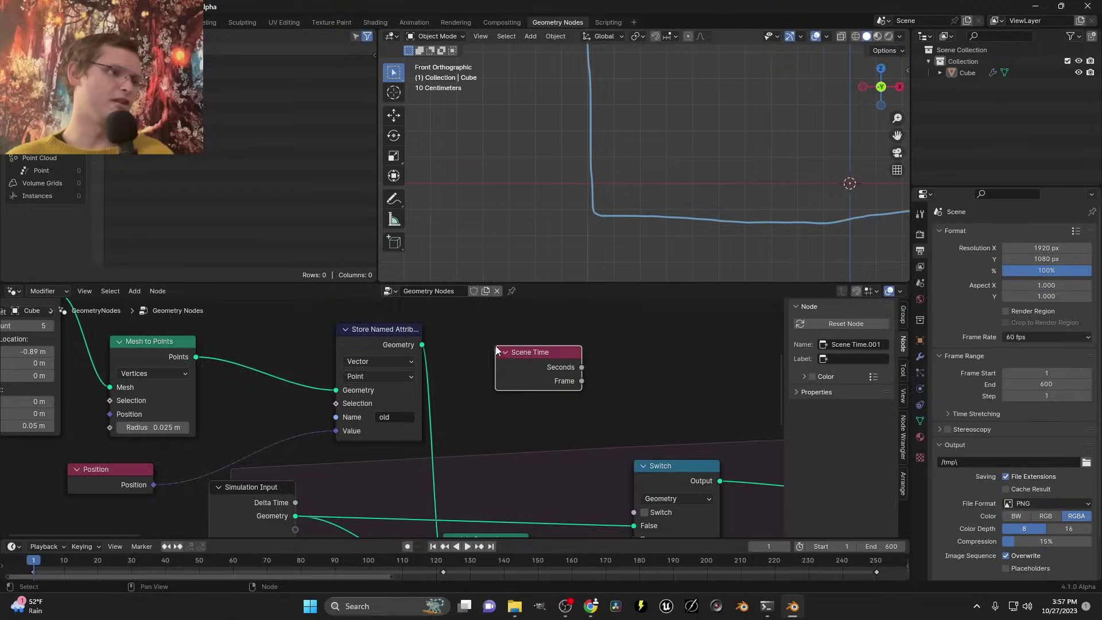
{"action": "middle_click_drag", "start_coordinate": [519, 360], "coordinate": [539, 411]}
{"action": "left_click_drag", "start_coordinate": [539, 411], "coordinate": [374, 335]}
{"action": "scroll", "coordinate": [557, 226], "scroll_direction": "down", "scroll_amount": 2, "text": "ctrl"}
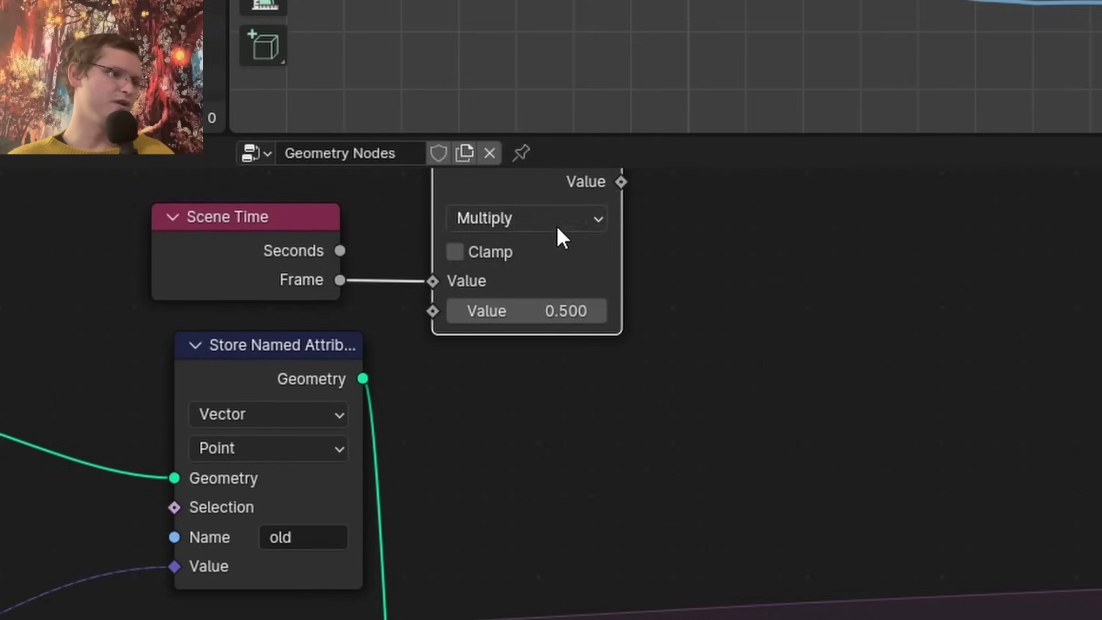
{"action": "left_click", "coordinate": [557, 225]}
{"action": "left_click", "coordinate": [505, 344]}
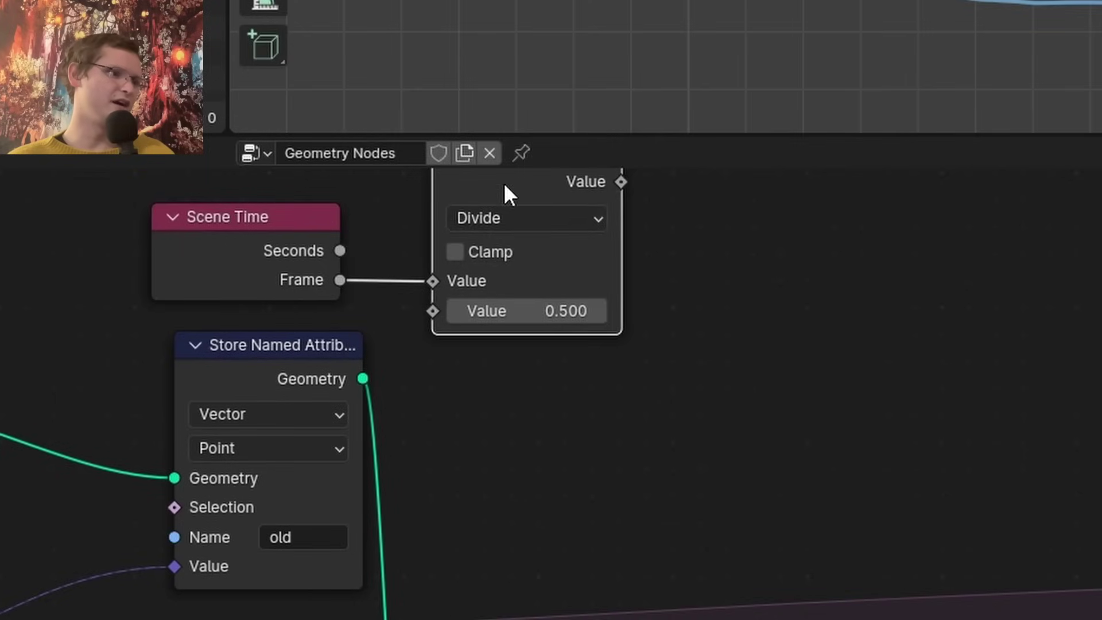
Reposition the Divide node beside Scene Time and set its divisor to 3
{"action": "left_click_drag", "start_coordinate": [504, 182], "coordinate": [539, 216]}
{"action": "left_click", "coordinate": [585, 340]}
{"action": "type", "text": "3"}
{"action": "key", "text": "Return"}
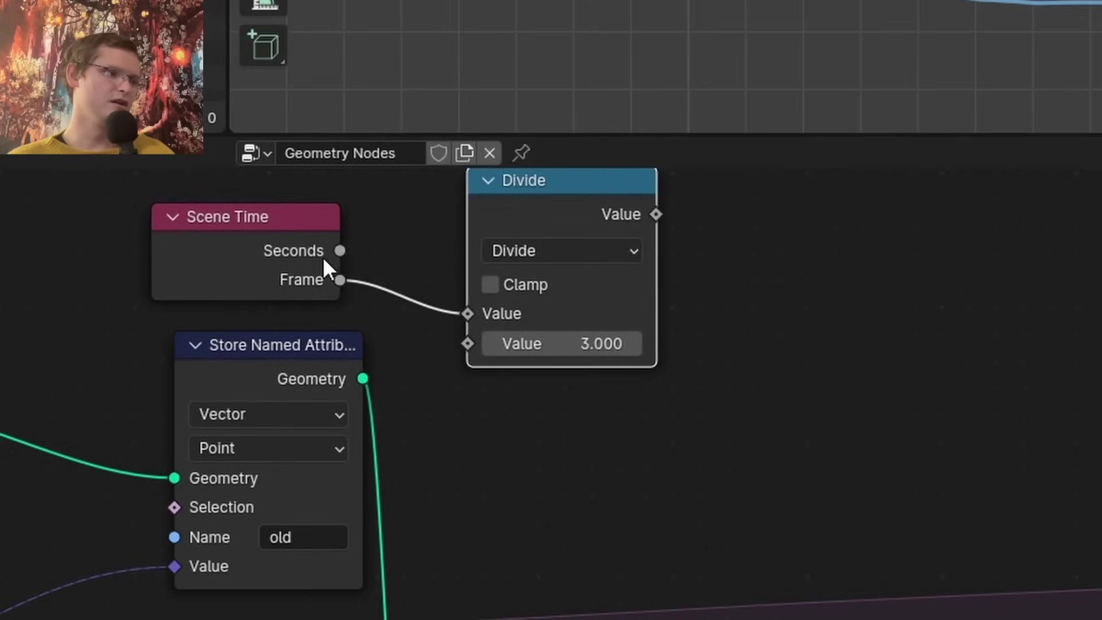
{"action": "scroll", "coordinate": [322, 256], "scroll_direction": "up", "scroll_amount": 1}
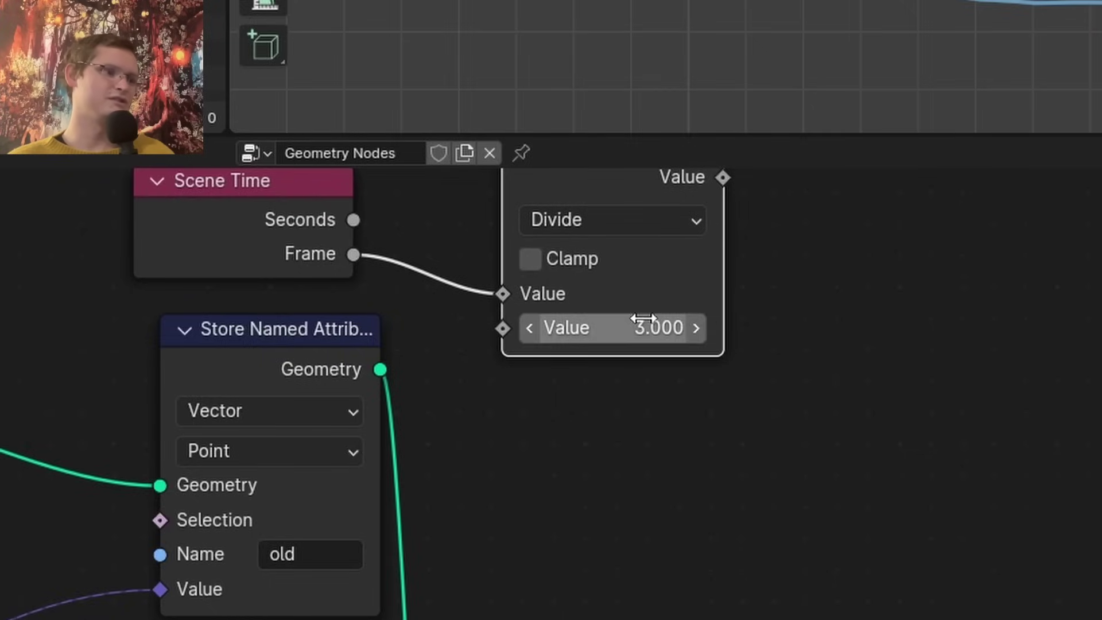
{"action": "middle_click_drag", "start_coordinate": [635, 325], "coordinate": [546, 450]}
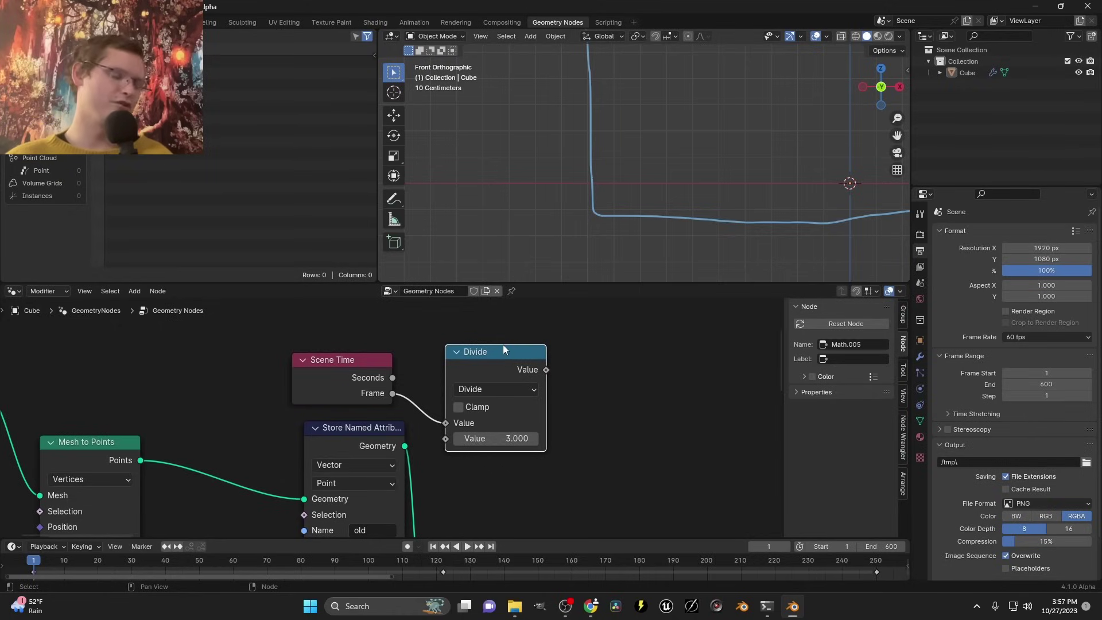
Duplicate the Divide node, feed the division result into the copy and set the copy to Ceil
{"action": "key", "text": "shift+d"}
{"action": "left_click", "coordinate": [677, 290]}
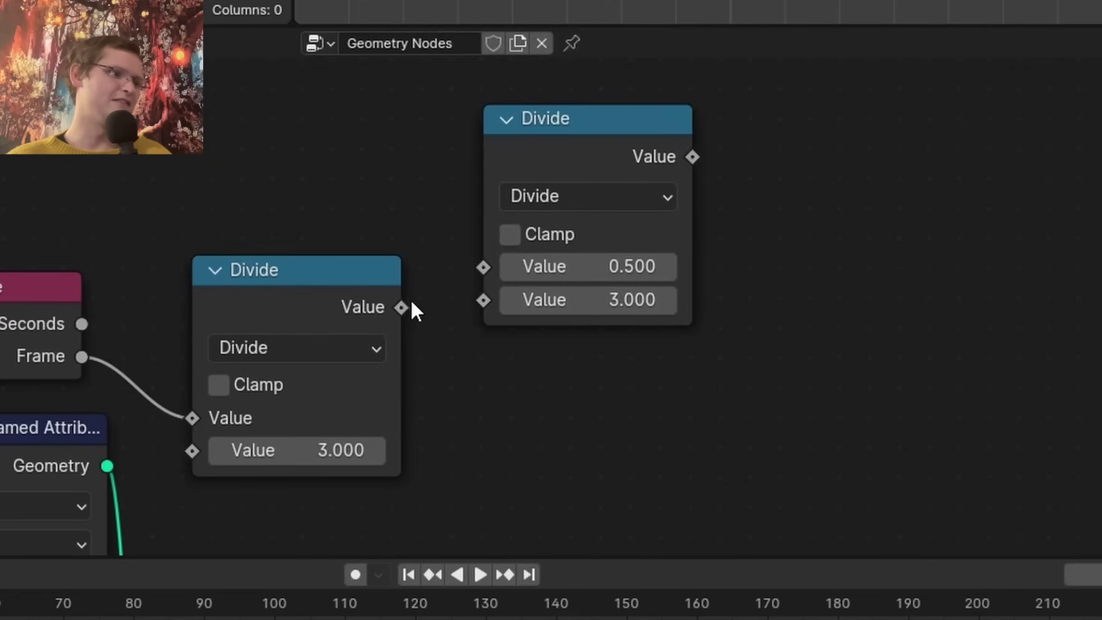
{"action": "left_click_drag", "start_coordinate": [484, 269], "coordinate": [412, 312]}
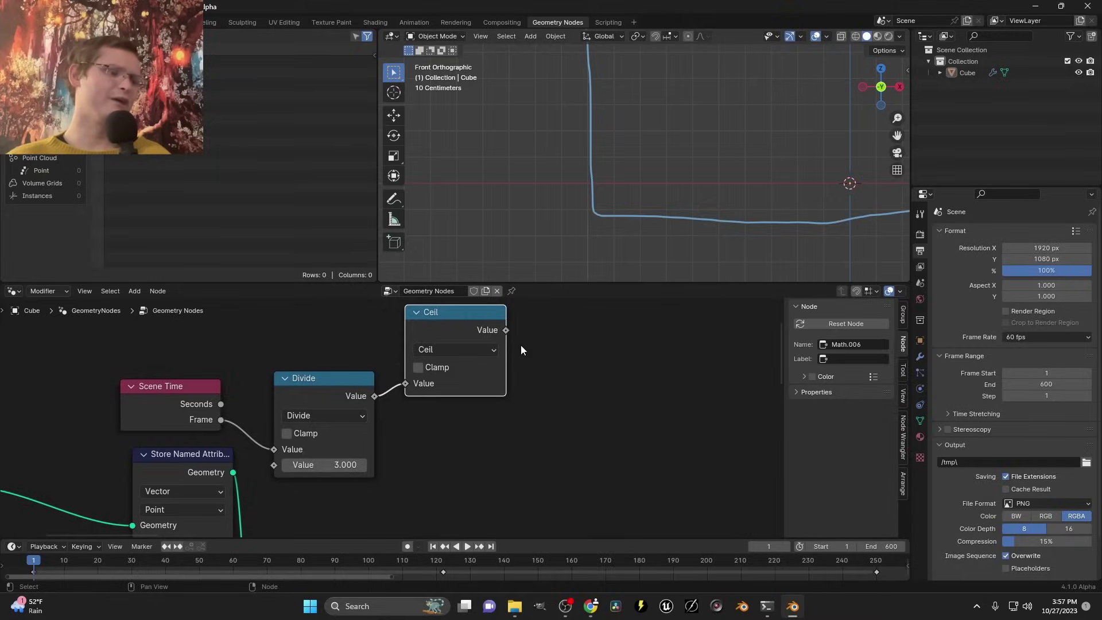
Add an Equal compare node with the Ceil value in A and the undivided-down Divide result in B
{"action": "left_click_drag", "start_coordinate": [509, 331], "coordinate": [574, 367]}
{"action": "type", "text": "equal"}
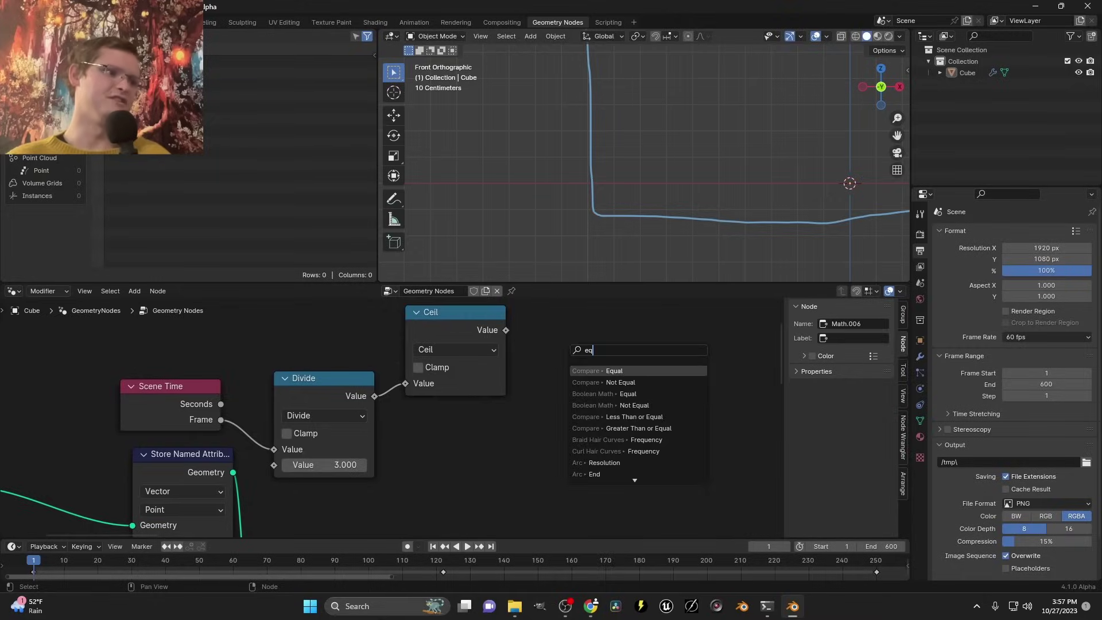
{"action": "key", "text": "Return"}
{"action": "left_click_drag", "start_coordinate": [374, 396], "coordinate": [543, 443]}
{"action": "left_click_drag", "start_coordinate": [713, 416], "coordinate": [725, 428]}
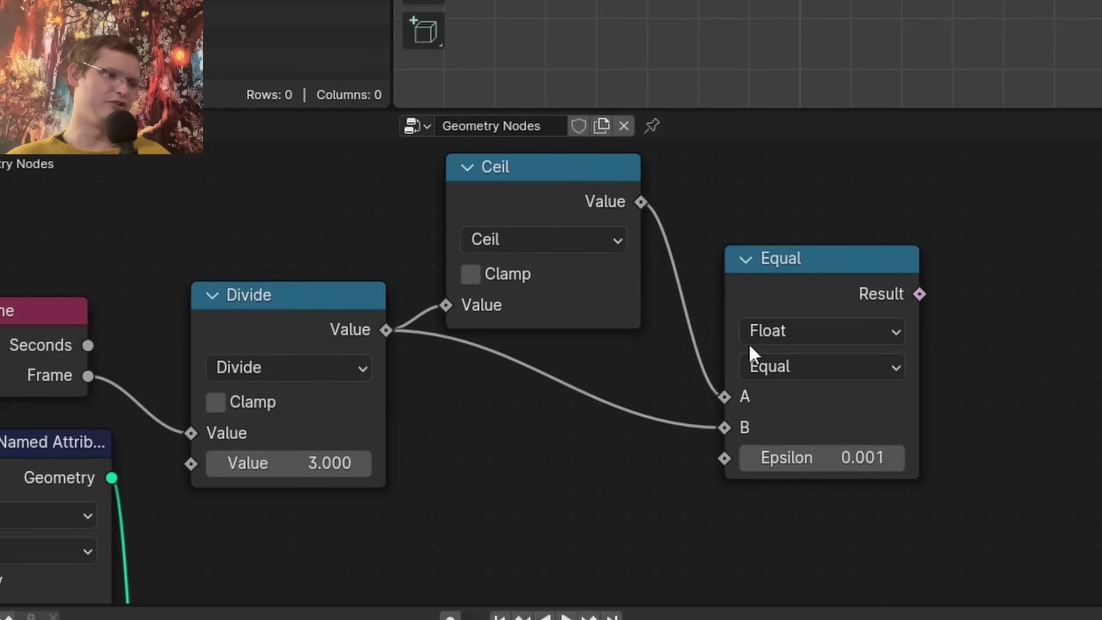
Rearrange the Equal and Ceil nodes so the frame-test chain is laid out clearly after the Divide node
{"action": "left_click_drag", "start_coordinate": [773, 281], "coordinate": [763, 347]}
{"action": "scroll", "coordinate": [761, 340], "scroll_direction": "down", "scroll_amount": 2}
{"action": "middle_click_drag", "start_coordinate": [651, 343], "coordinate": [756, 337]}
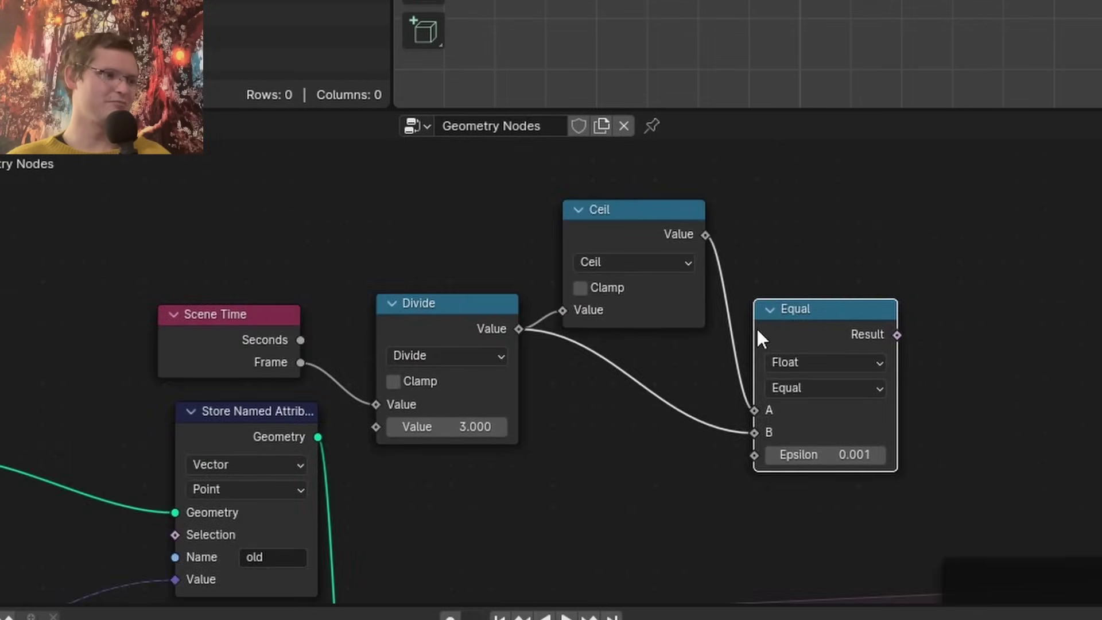
{"action": "scroll", "coordinate": [740, 340], "scroll_direction": "up", "scroll_amount": 2}
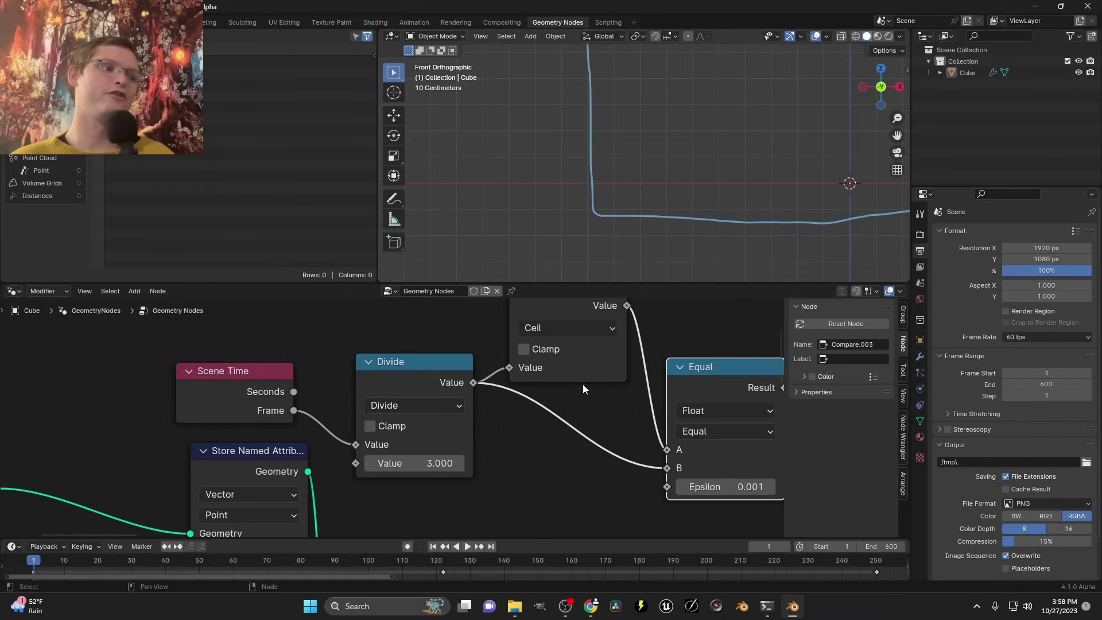
{"action": "middle_click_drag", "start_coordinate": [584, 384], "coordinate": [513, 431]}
{"action": "left_click_drag", "start_coordinate": [491, 350], "coordinate": [509, 333]}
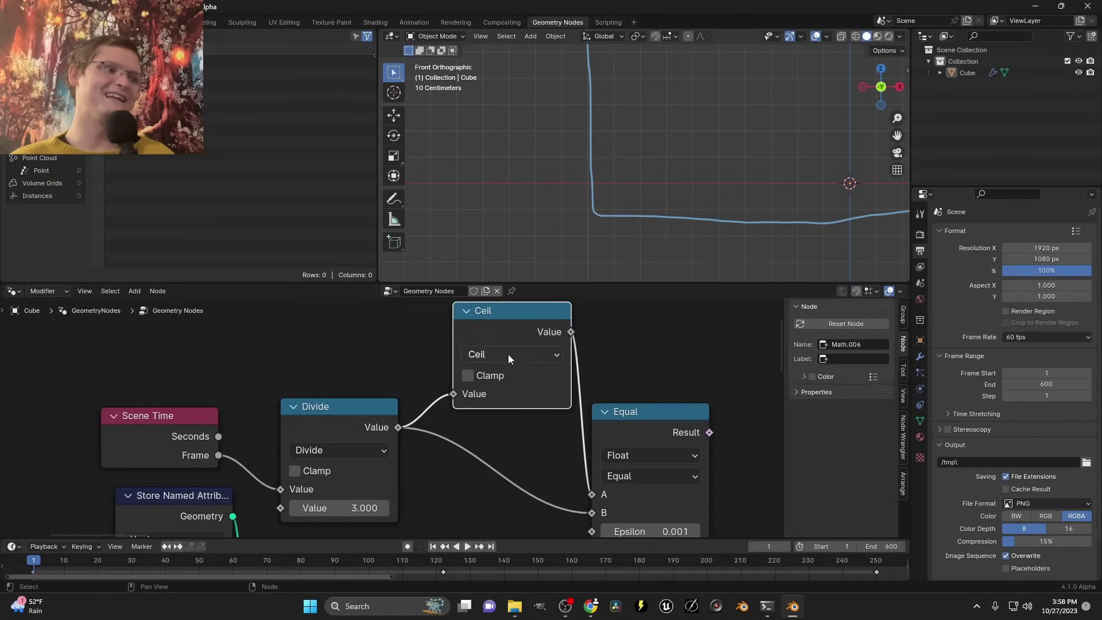
Connect the Equal node's Result to the Switch input of the geometry Switch node
{"action": "scroll", "coordinate": [620, 452], "scroll_direction": "down", "scroll_amount": 4}
{"action": "middle_click_drag", "start_coordinate": [586, 468], "coordinate": [455, 387]}
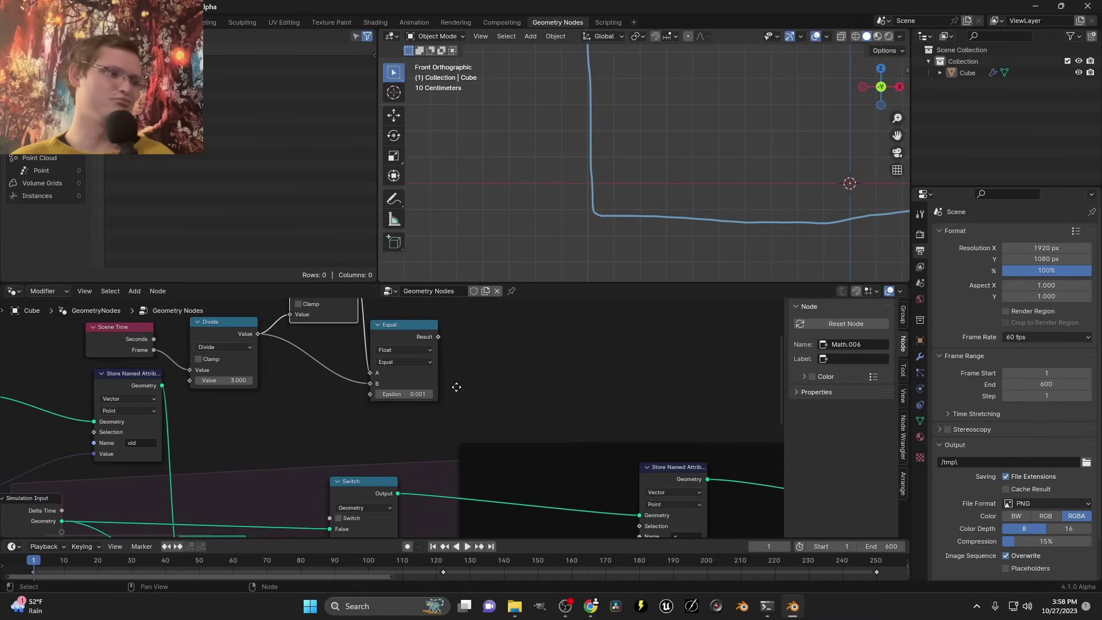
{"action": "left_click_drag", "start_coordinate": [441, 338], "coordinate": [331, 518]}
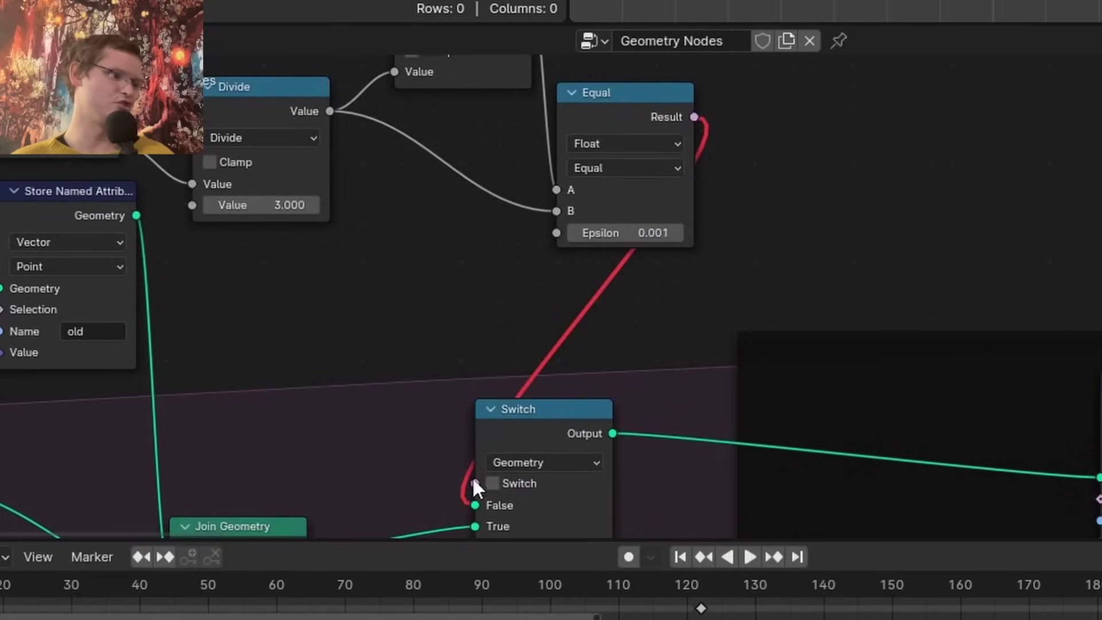
{"action": "left_click_drag", "start_coordinate": [694, 117], "coordinate": [425, 430]}
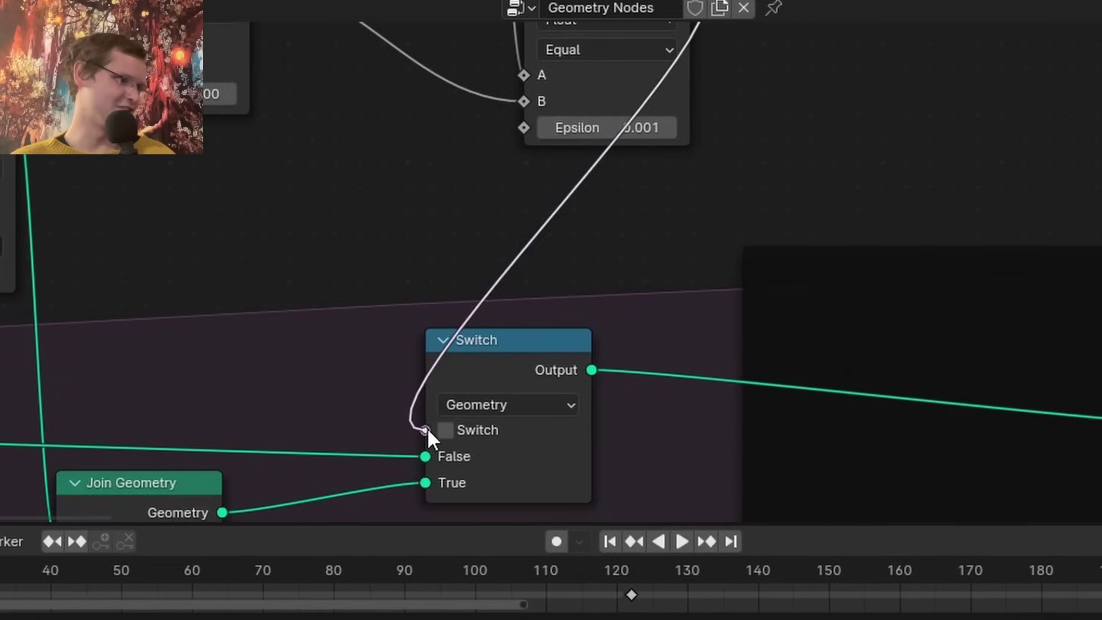
Play the simulation to check the timed point emission and return to the first frame
{"action": "key", "text": "space"}
{"action": "scroll", "coordinate": [482, 402], "scroll_direction": "down", "scroll_amount": 4}
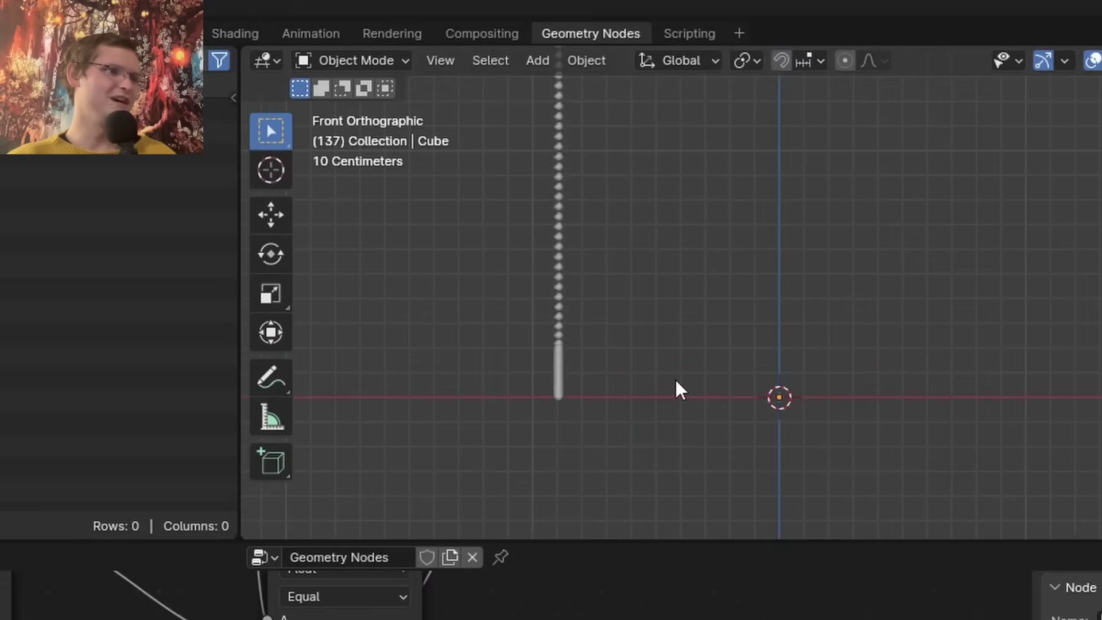
{"action": "key", "text": "space"}
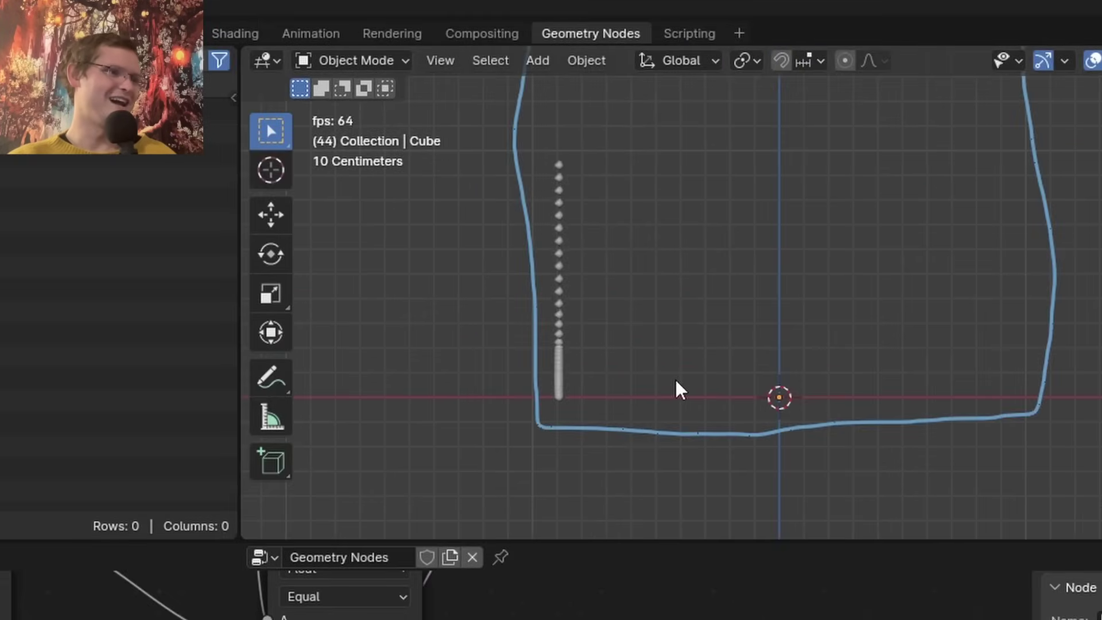
{"action": "key", "text": "space"}
{"action": "key", "text": "shift+Left"}
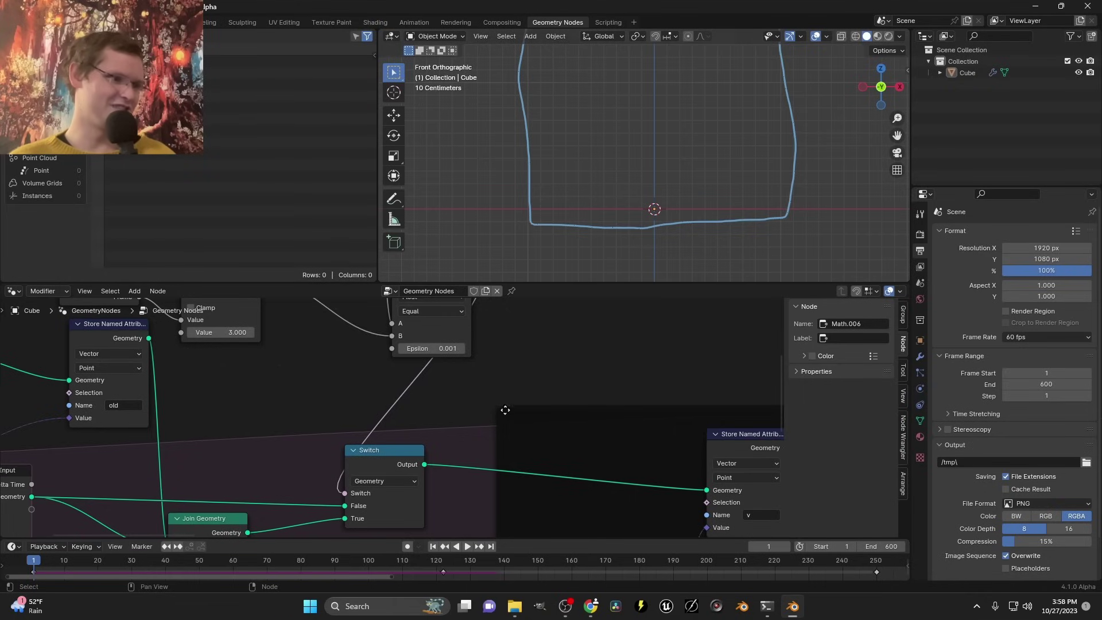
Duplicate the Store Named Attribute node that stores old and insert the copy directly after it in the emitter chain
{"action": "scroll", "coordinate": [505, 411], "scroll_direction": "down", "scroll_amount": 7}
{"action": "middle_click_drag", "start_coordinate": [634, 448], "coordinate": [493, 422]}
{"action": "middle_click_drag", "start_coordinate": [638, 419], "coordinate": [472, 402]}
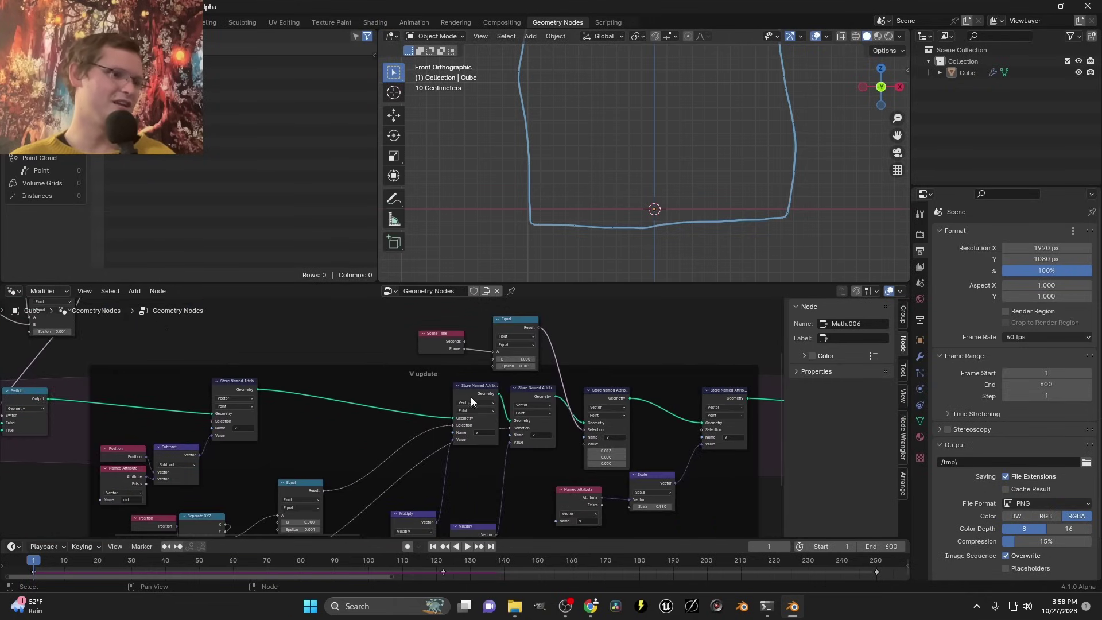
{"action": "middle_click_drag", "start_coordinate": [639, 426], "coordinate": [523, 394]}
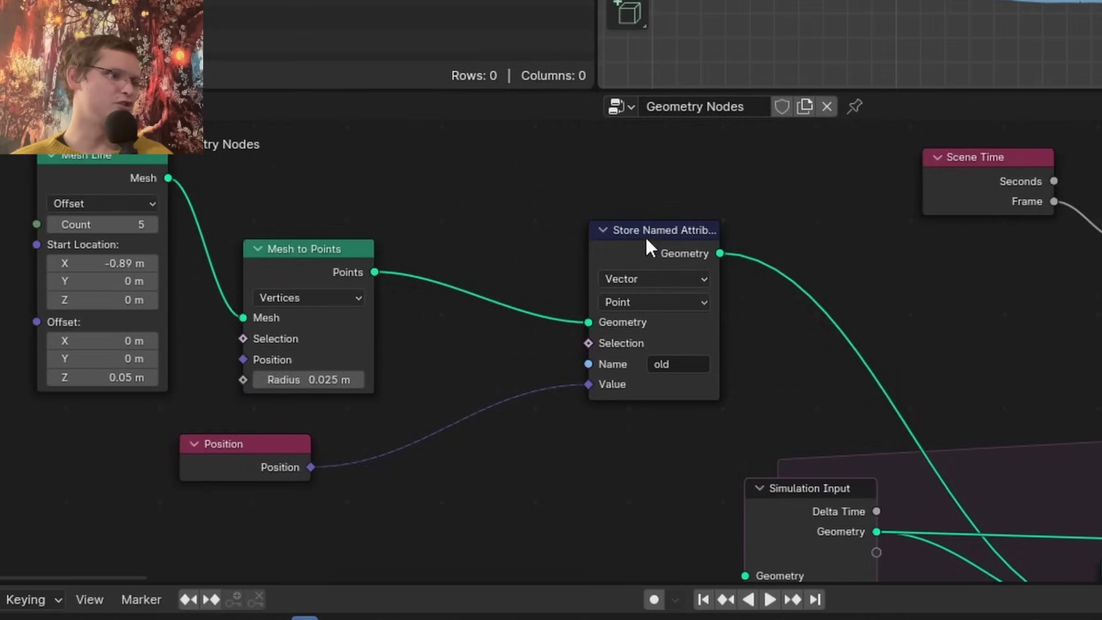
{"action": "left_click_drag", "start_coordinate": [646, 236], "coordinate": [535, 295]}
{"action": "key", "text": "shift+d"}
{"action": "left_click", "coordinate": [709, 265]}
{"action": "middle_click_drag", "start_coordinate": [687, 393], "coordinate": [724, 291]}
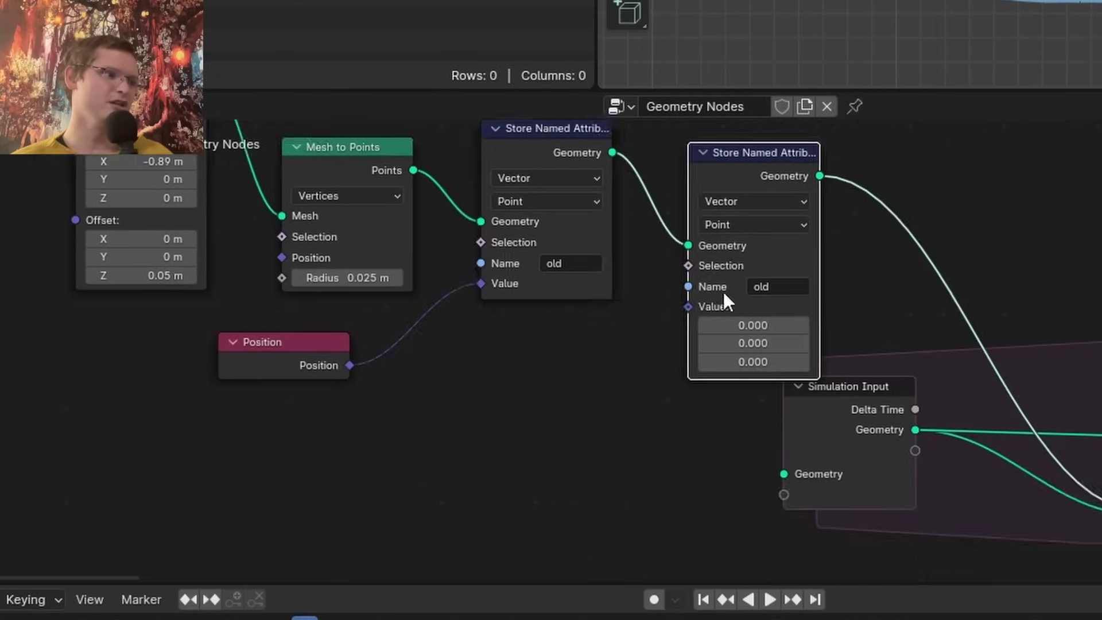
Set the copied Store Named Attribute to Integer, name it age and feed its Value from a Scene Time Frame output
{"action": "scroll", "coordinate": [724, 291], "scroll_direction": "up", "scroll_amount": 4}
{"action": "scroll", "coordinate": [775, 145], "scroll_direction": "up", "scroll_amount": 2, "text": "ctrl"}
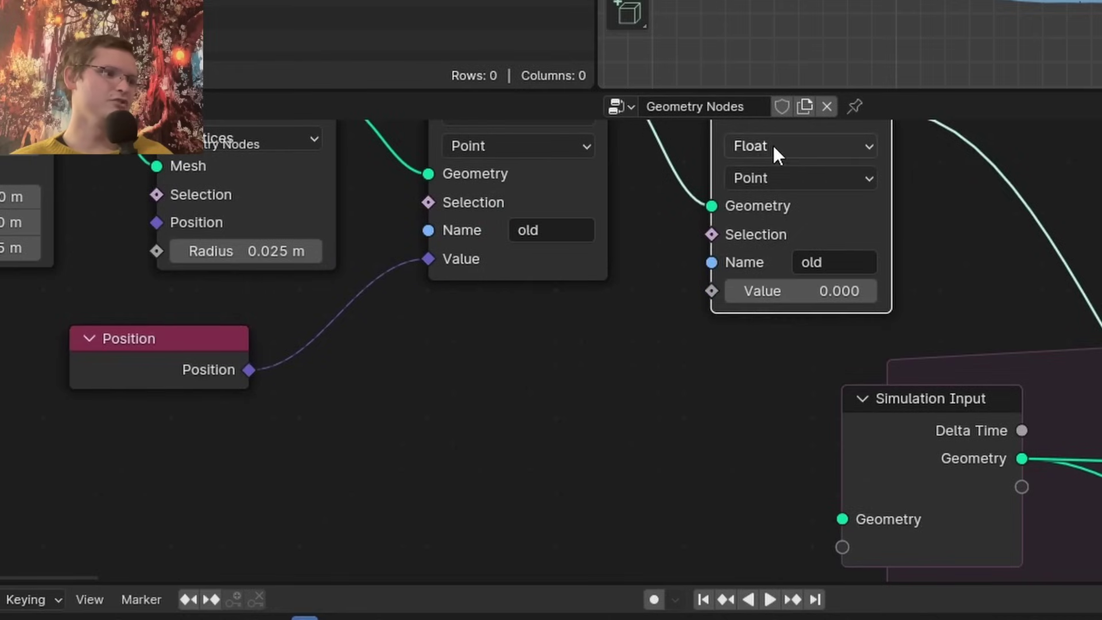
{"action": "left_click", "coordinate": [815, 139]}
{"action": "left_click", "coordinate": [759, 237]}
{"action": "middle_click_drag", "start_coordinate": [709, 278], "coordinate": [796, 251]}
{"action": "left_click_drag", "start_coordinate": [798, 264], "coordinate": [619, 330]}
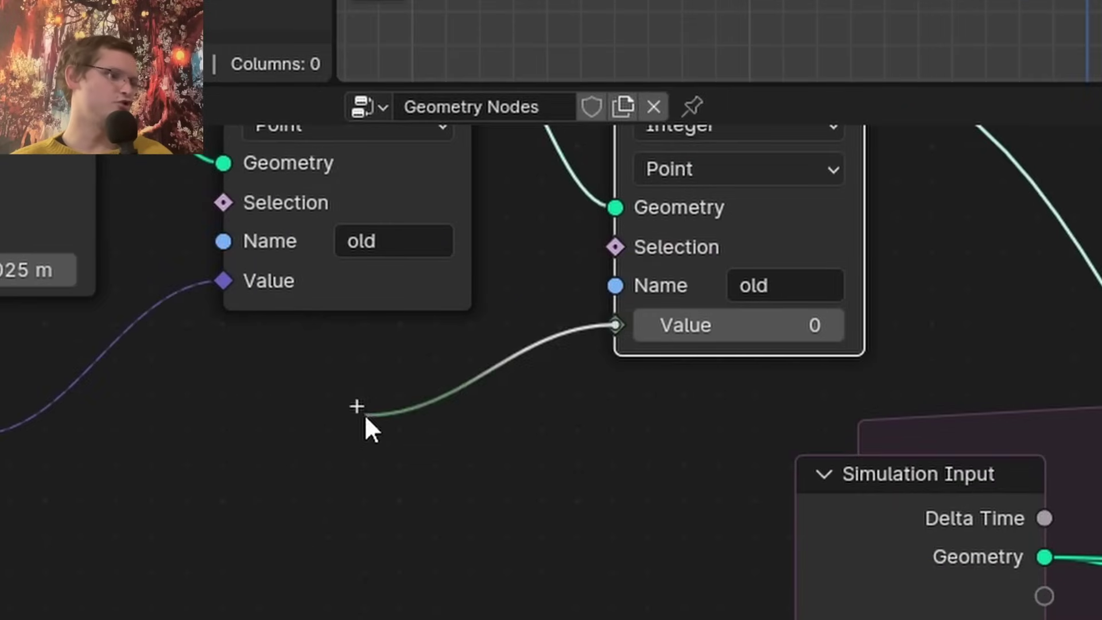
{"action": "left_click_drag", "start_coordinate": [366, 415], "coordinate": [368, 416]}
{"action": "type", "text": "fra"}
{"action": "left_click", "coordinate": [308, 470]}
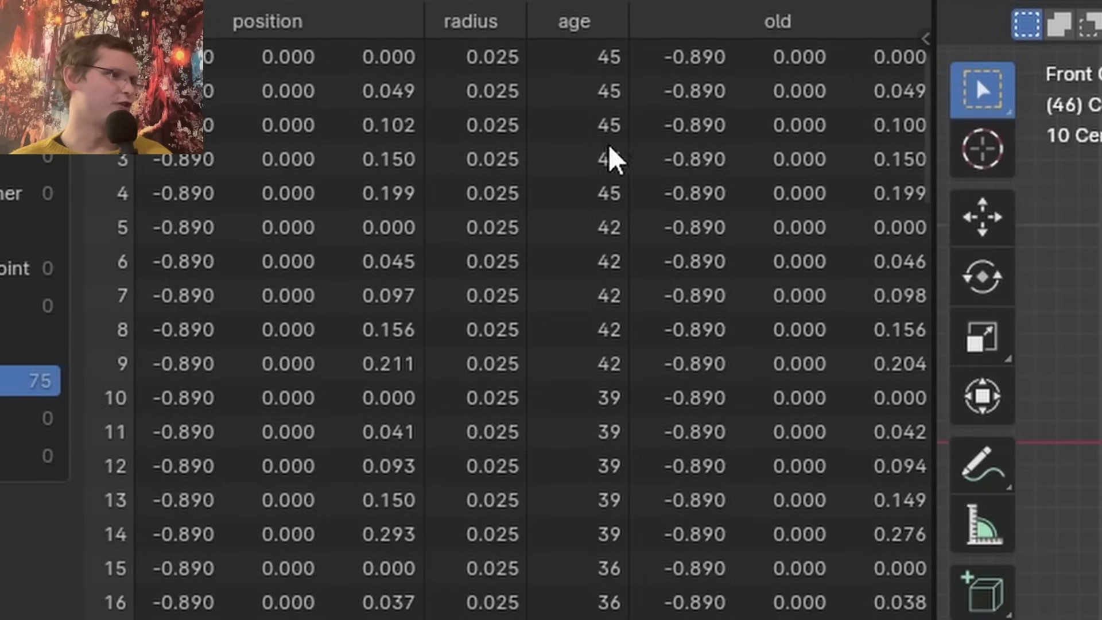
Review the age values in the spreadsheet and move the Scene Time node above the V update frame away from its Equal node
{"action": "middle_click_drag", "start_coordinate": [551, 531], "coordinate": [597, 551]}
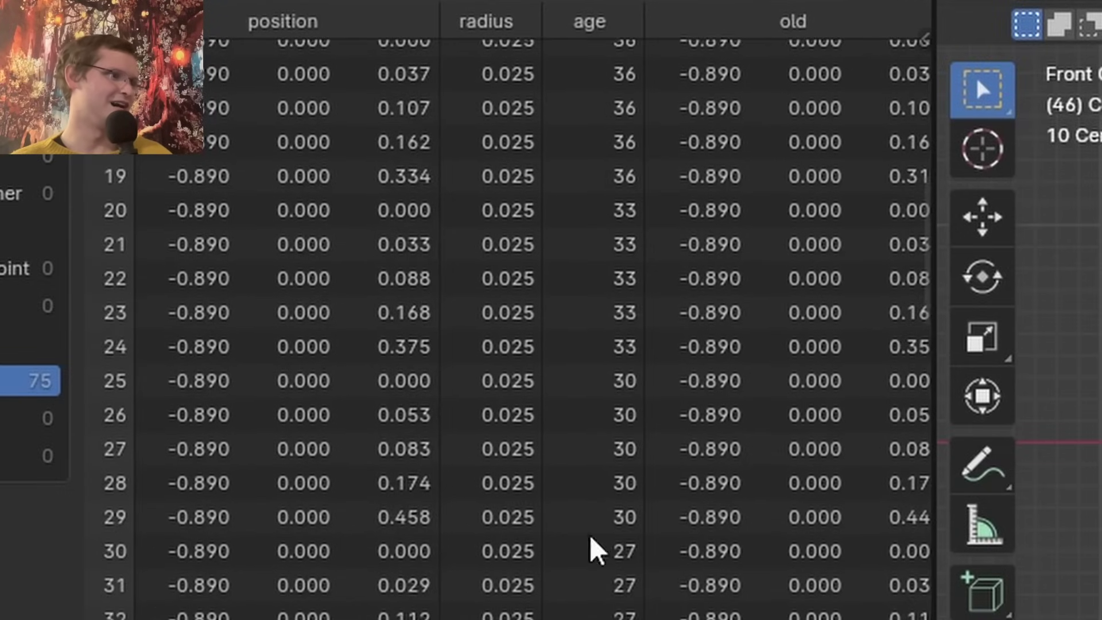
{"action": "middle_click_drag", "start_coordinate": [665, 539], "coordinate": [740, 469]}
{"action": "middle_click_drag", "start_coordinate": [290, 408], "coordinate": [197, 373]}
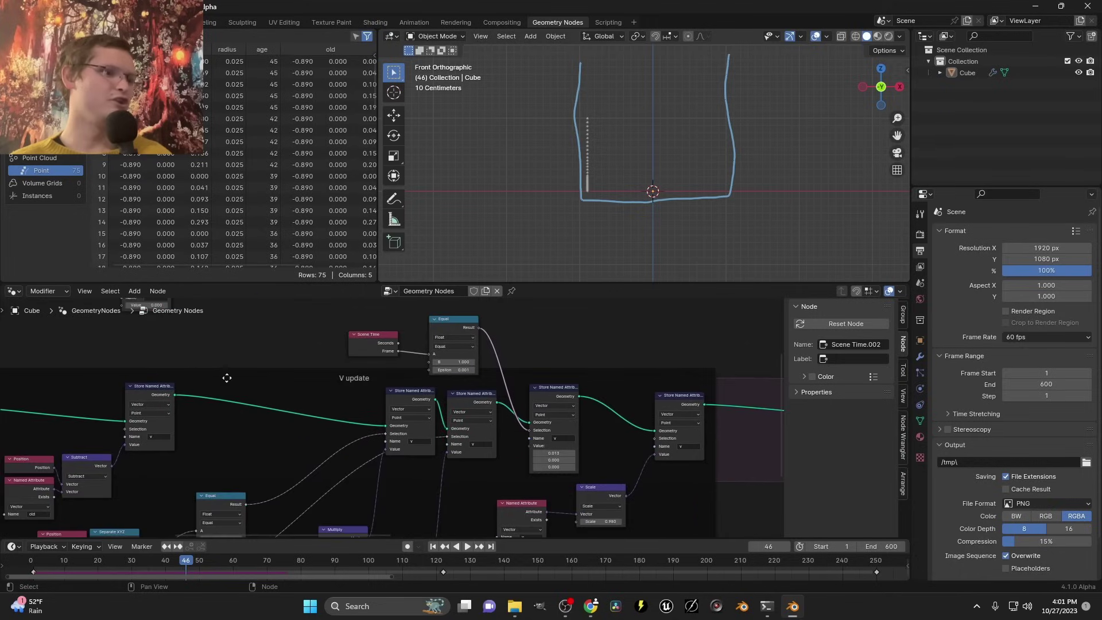
{"action": "scroll", "coordinate": [450, 384], "scroll_direction": "up", "scroll_amount": 5}
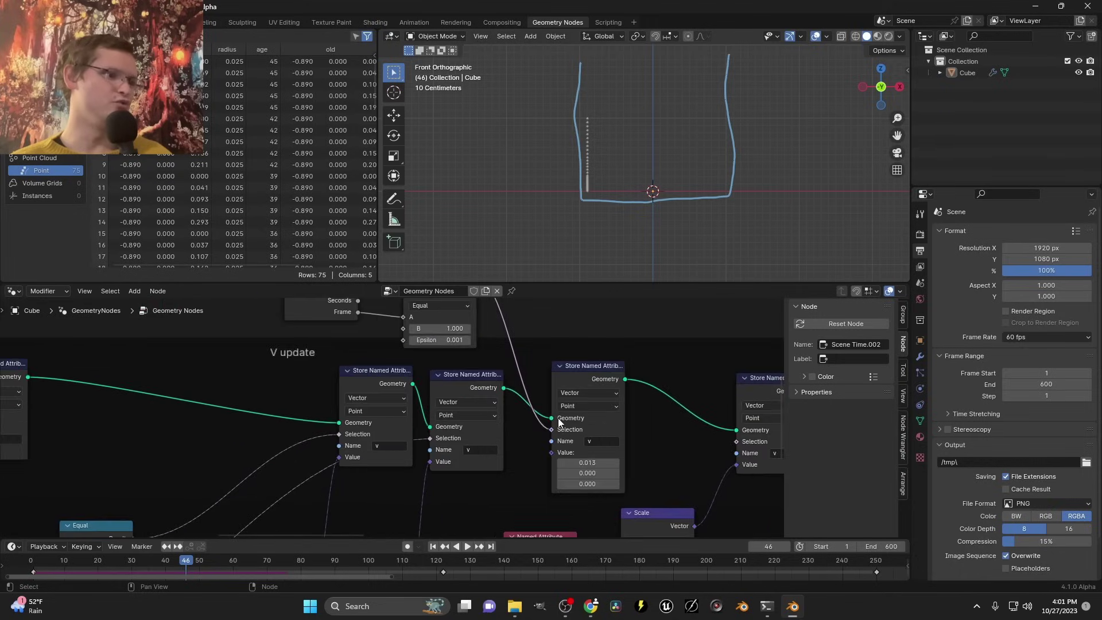
{"action": "middle_click_drag", "start_coordinate": [612, 383], "coordinate": [501, 432]}
{"action": "middle_click_drag", "start_coordinate": [451, 385], "coordinate": [553, 405]}
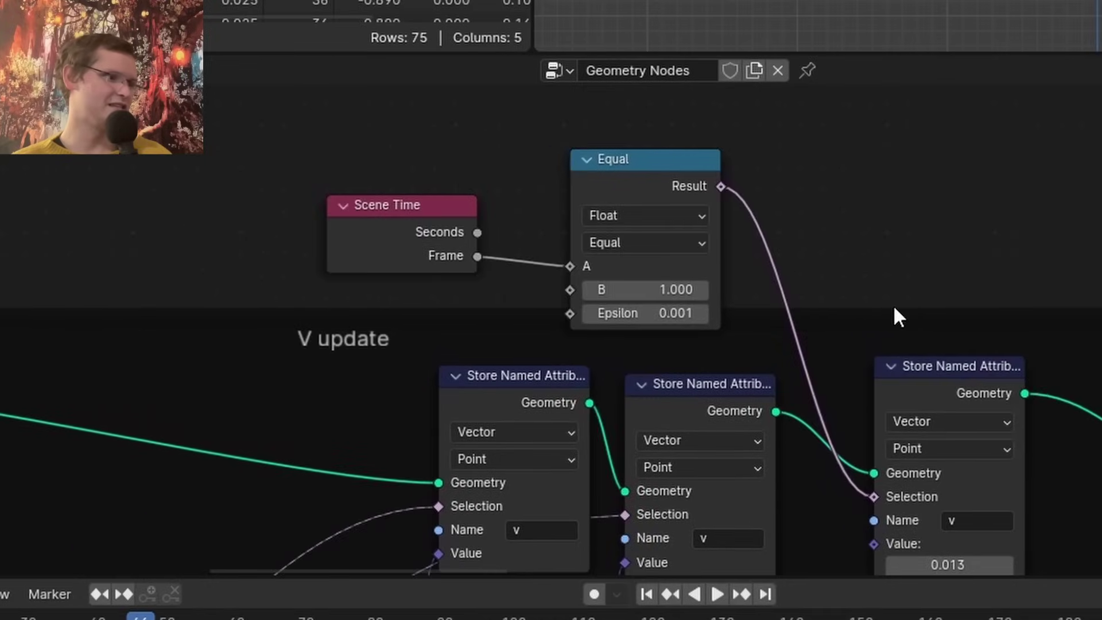
{"action": "left_click_drag", "start_coordinate": [390, 232], "coordinate": [272, 144]}
Feed input B of the Equal node above the V update frame from an Integer Named Attribute node named age
{"action": "left_click_drag", "start_coordinate": [540, 275], "coordinate": [172, 213]}
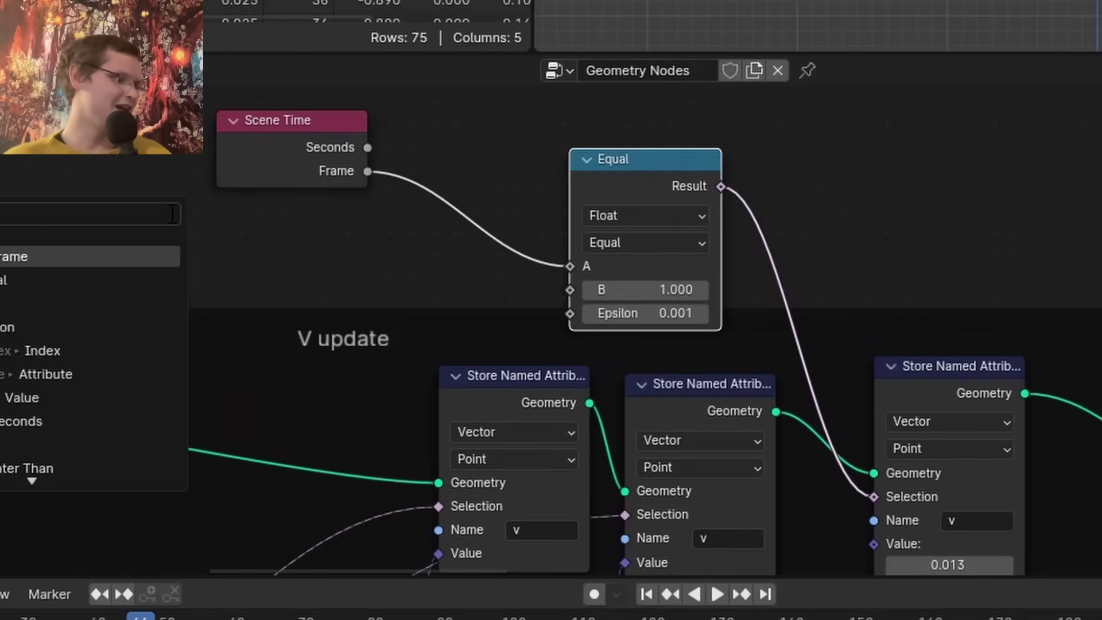
{"action": "key", "text": "Return"}
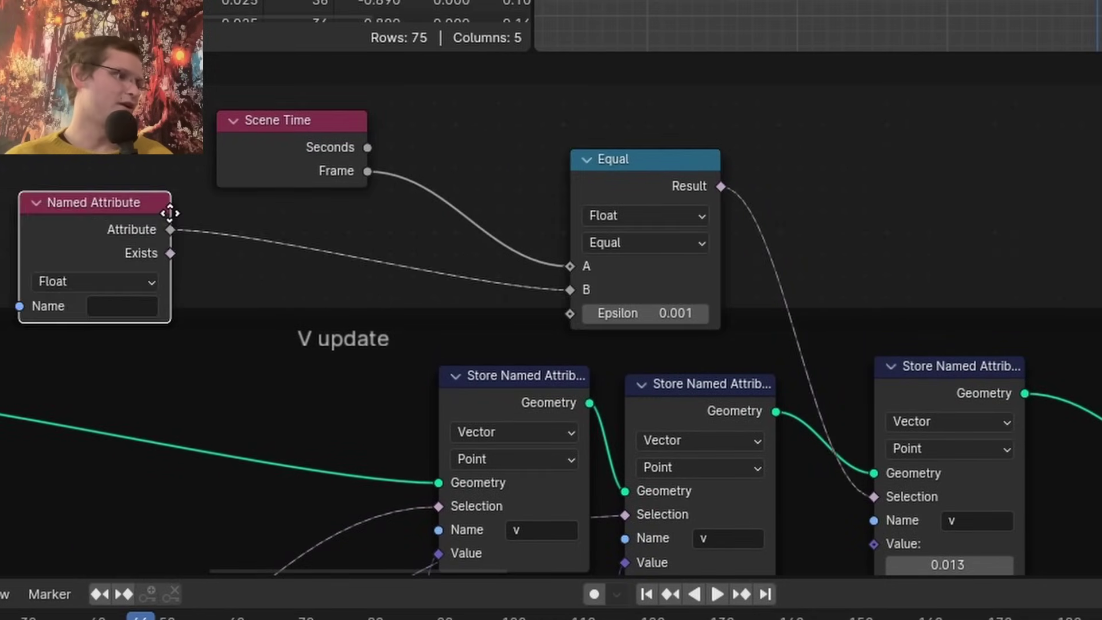
{"action": "left_click", "coordinate": [120, 179]}
{"action": "left_click", "coordinate": [84, 275]}
{"action": "type", "text": "age"}
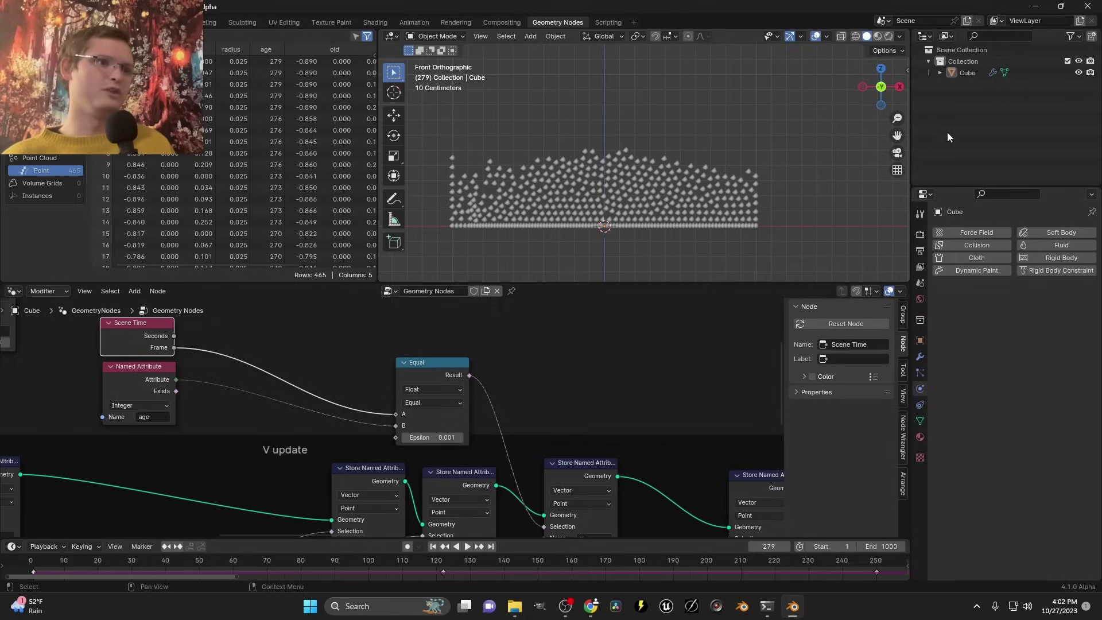
Rename the Cube object to sim and bake its Simulation Nodes
{"action": "double_click", "coordinate": [968, 73]}
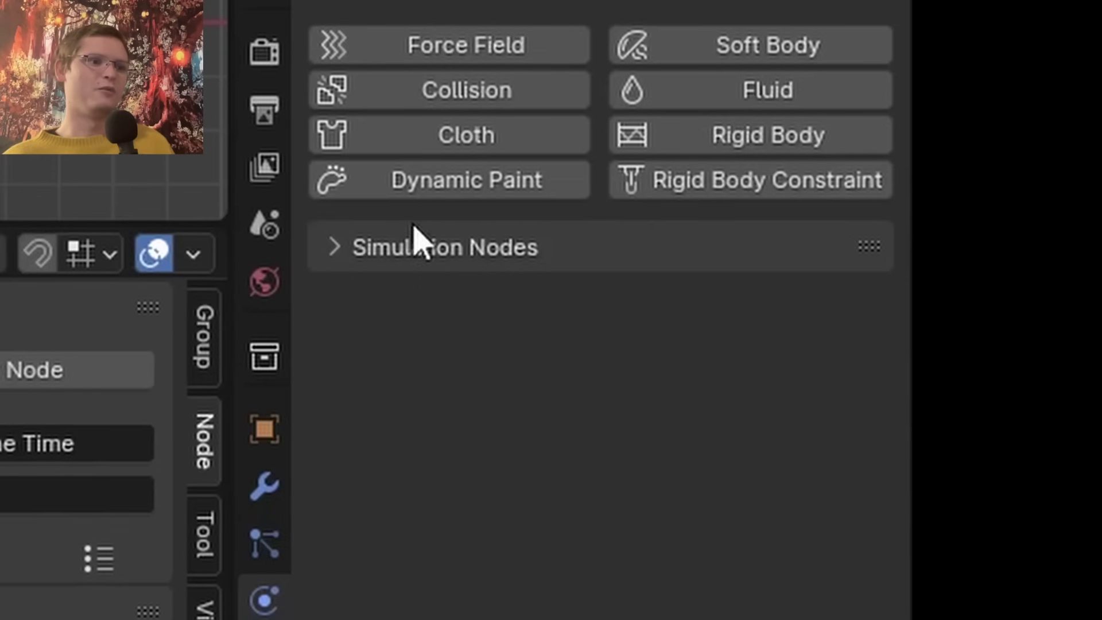
{"action": "left_click", "coordinate": [965, 290]}
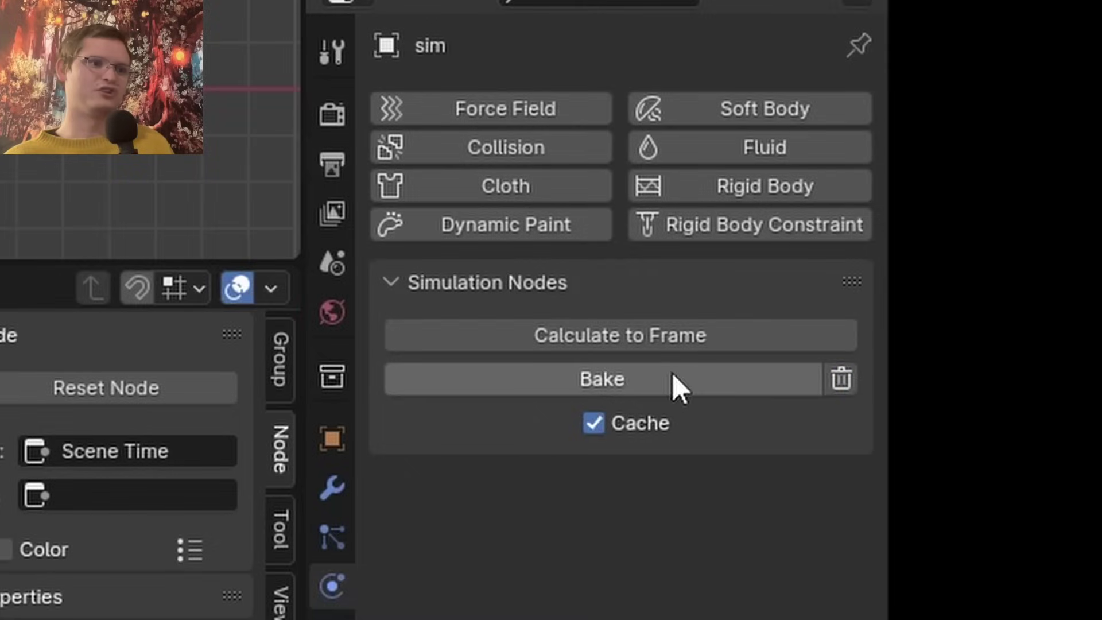
{"action": "left_click", "coordinate": [662, 369]}
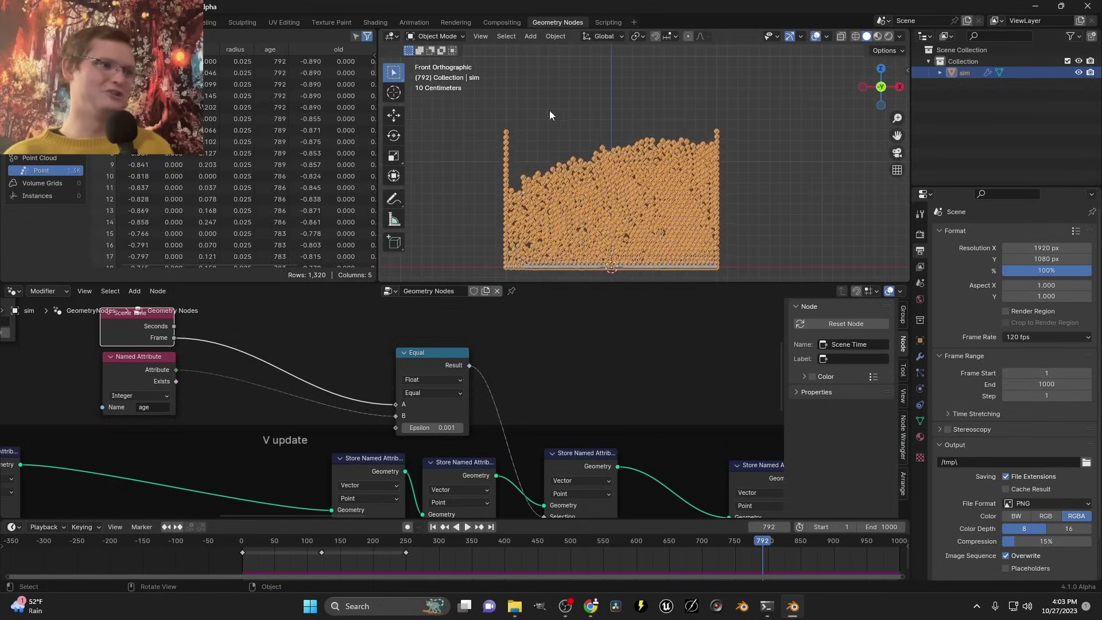
Play the simulation to examine how the emitted columns of points move, and undo the last change
{"action": "middle_click_drag", "start_coordinate": [487, 163], "coordinate": [583, 172], "text": "shift"}
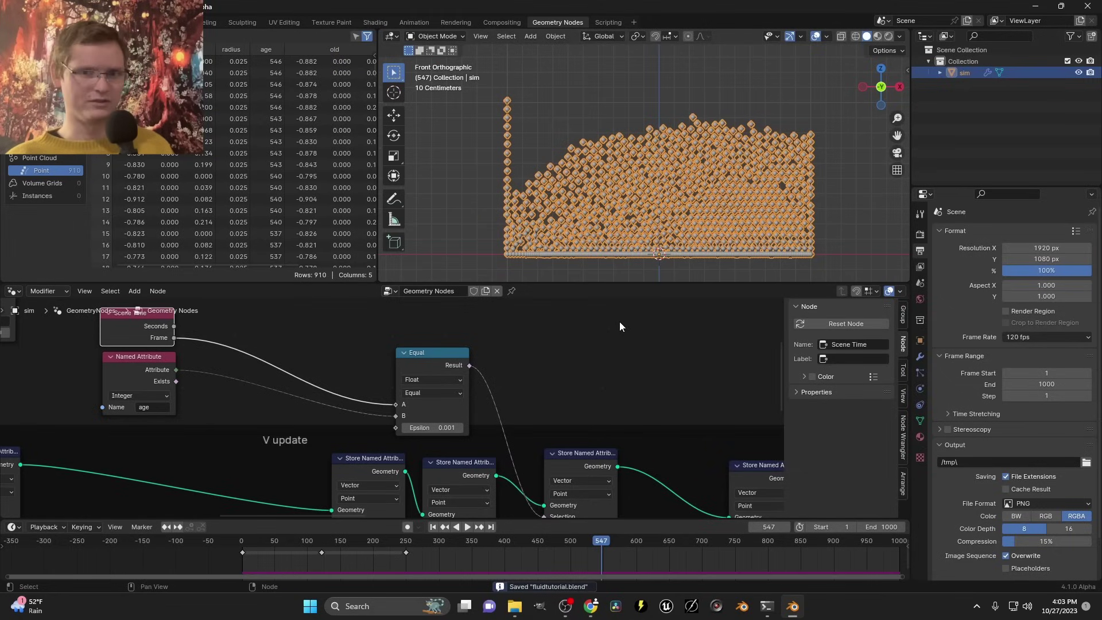
{"action": "scroll", "coordinate": [539, 349], "scroll_direction": "down", "scroll_amount": 2}
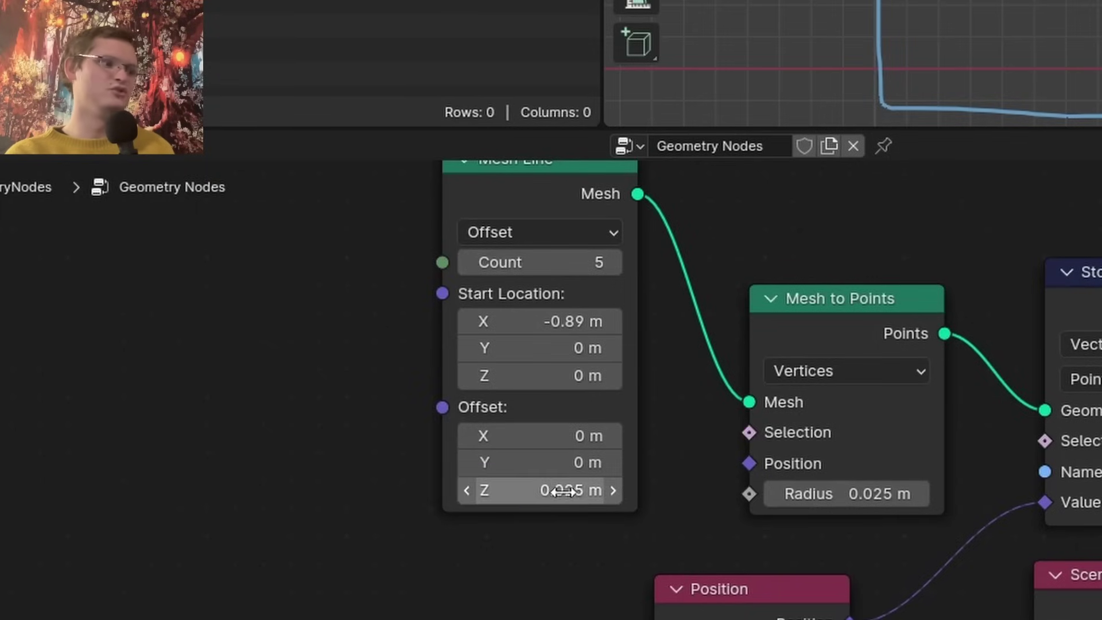
{"action": "key", "text": "space"}
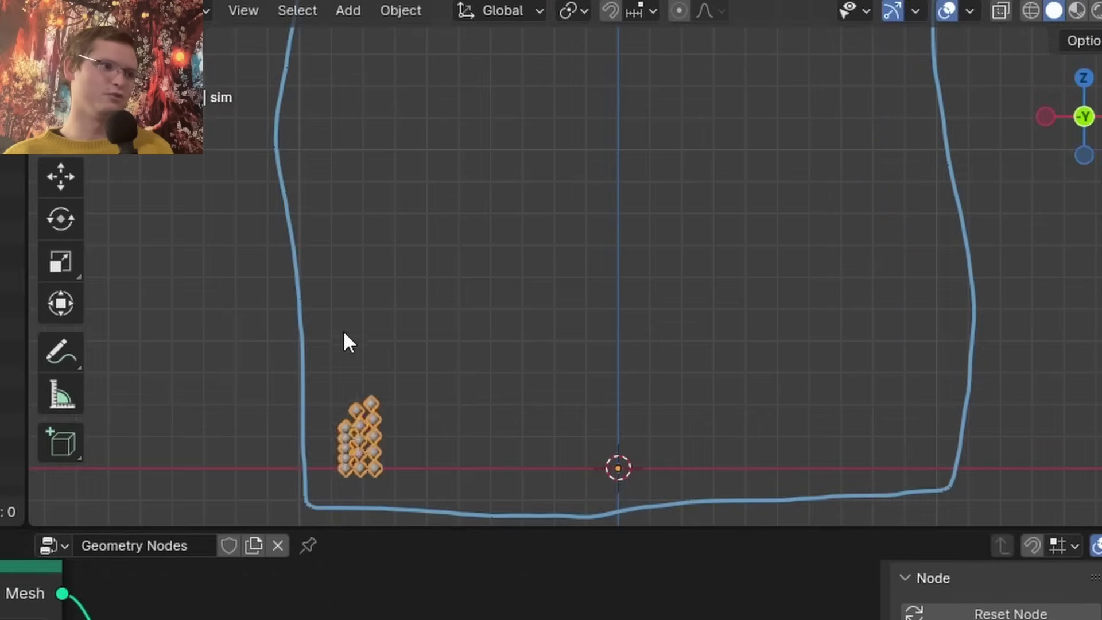
{"action": "key", "text": "ctrl+z"}
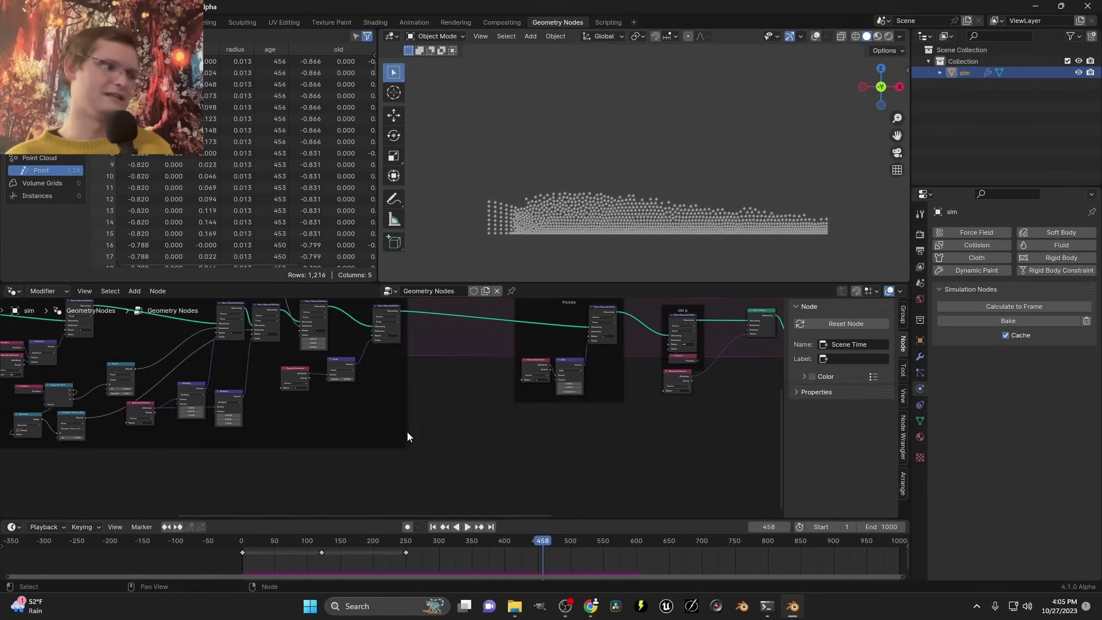
Set the Scale node that multiplies the v attribute in the V update frame to 0.990
{"action": "middle_click_drag", "start_coordinate": [286, 422], "coordinate": [440, 477]}
{"action": "scroll", "coordinate": [445, 396], "scroll_direction": "up", "scroll_amount": 9}
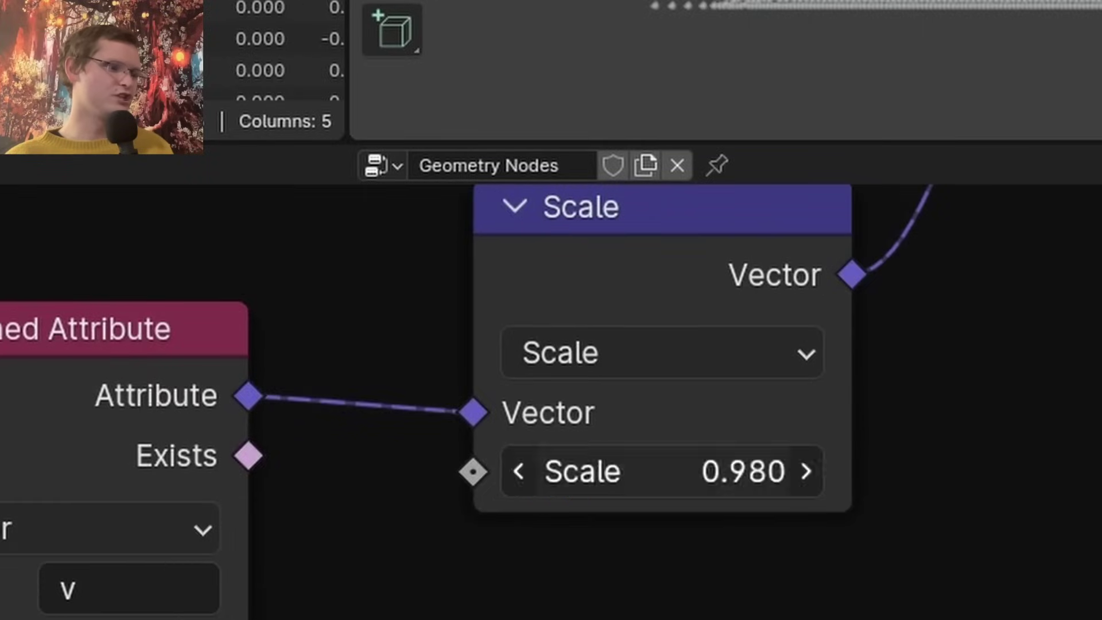
{"action": "left_click", "coordinate": [534, 378]}
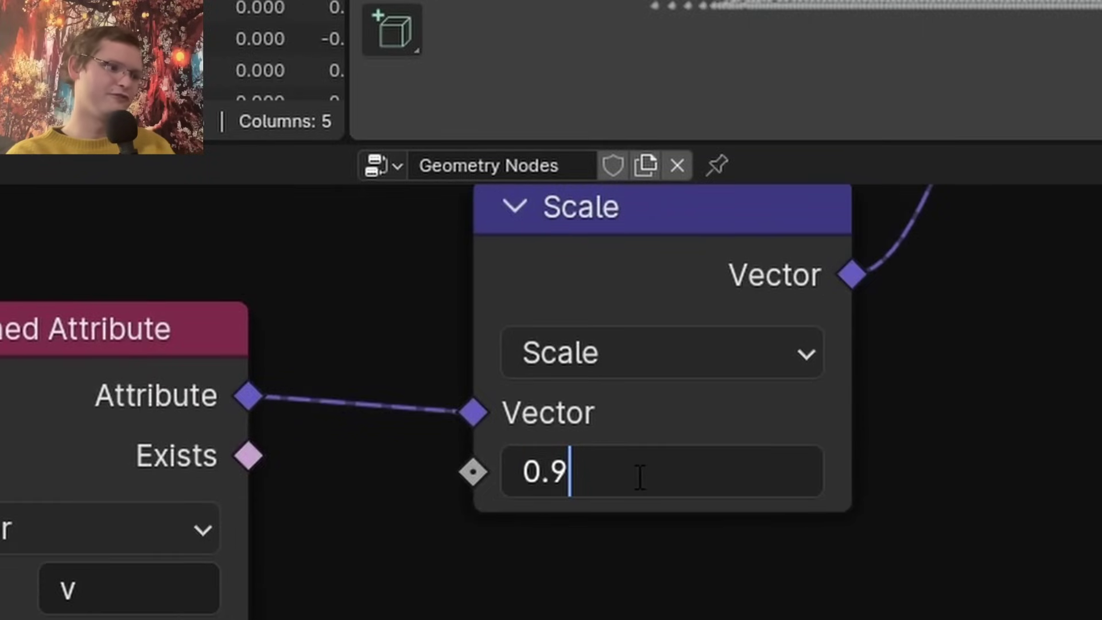
{"action": "key", "text": "Return"}
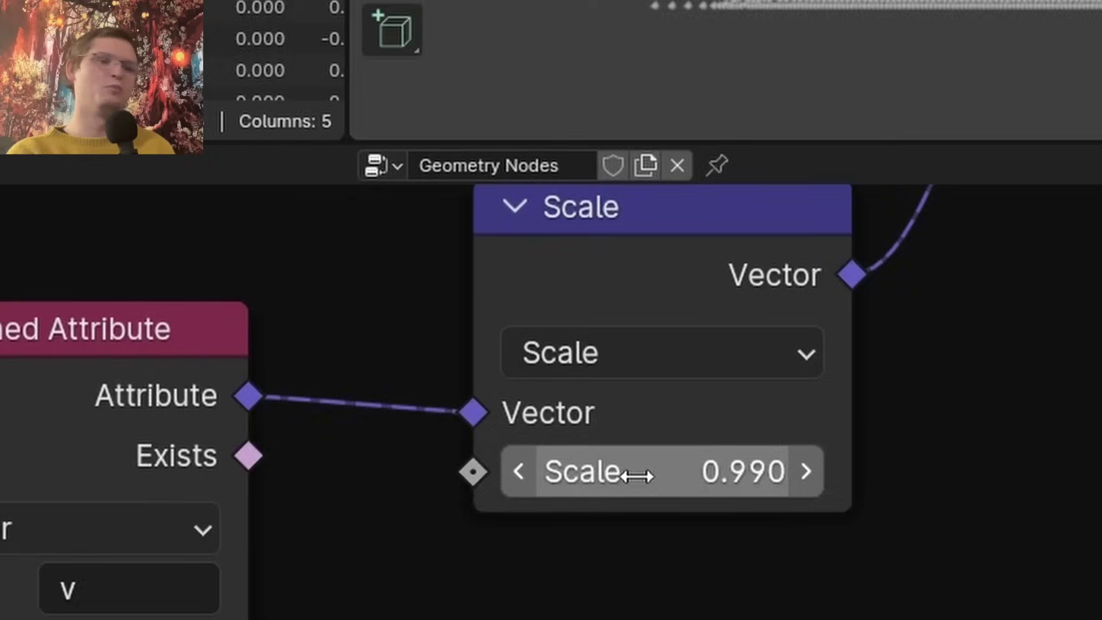
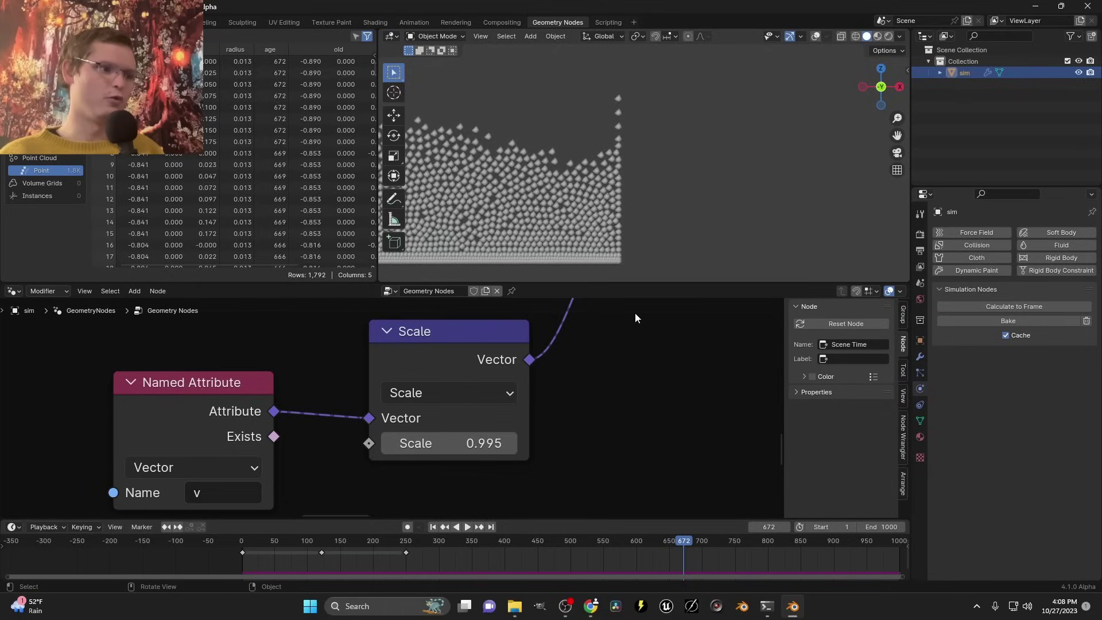
Move the Group Output node farther away from the Simulation Output node to make room between them
{"action": "scroll", "coordinate": [619, 405], "scroll_direction": "down", "scroll_amount": 10}
{"action": "middle_click_drag", "start_coordinate": [618, 402], "coordinate": [176, 411]}
{"action": "middle_click_drag", "start_coordinate": [307, 391], "coordinate": [401, 378]}
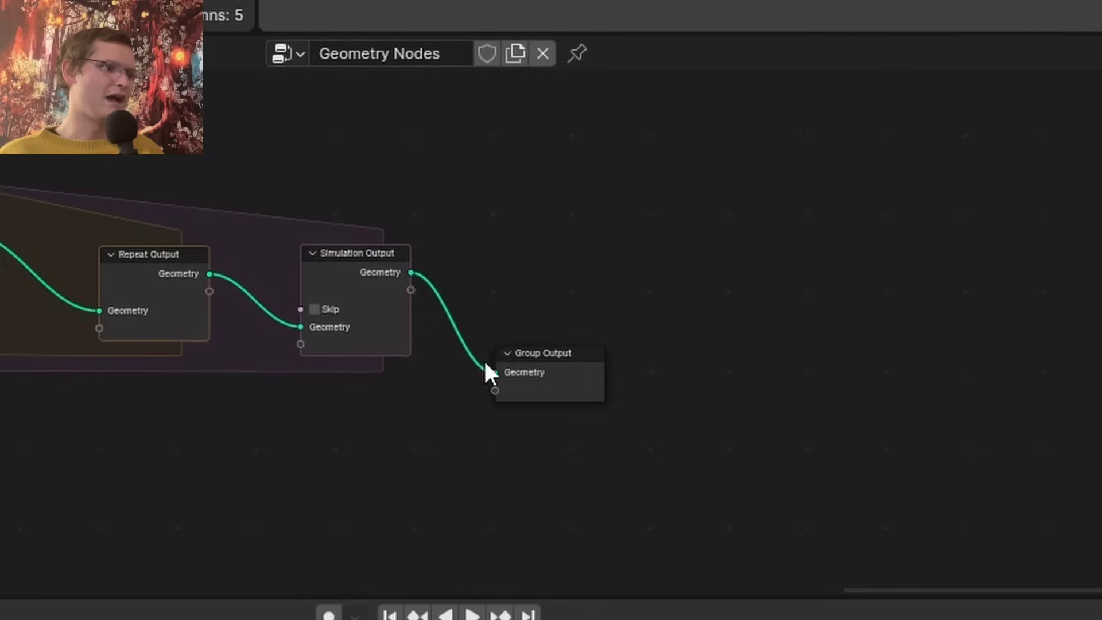
{"action": "scroll", "coordinate": [486, 361], "scroll_direction": "up", "scroll_amount": 4}
{"action": "left_click_drag", "start_coordinate": [698, 359], "coordinate": [1080, 339]}
{"action": "scroll", "coordinate": [601, 254], "scroll_direction": "up", "scroll_amount": 3}
{"action": "middle_click_drag", "start_coordinate": [577, 181], "coordinate": [270, 251]}
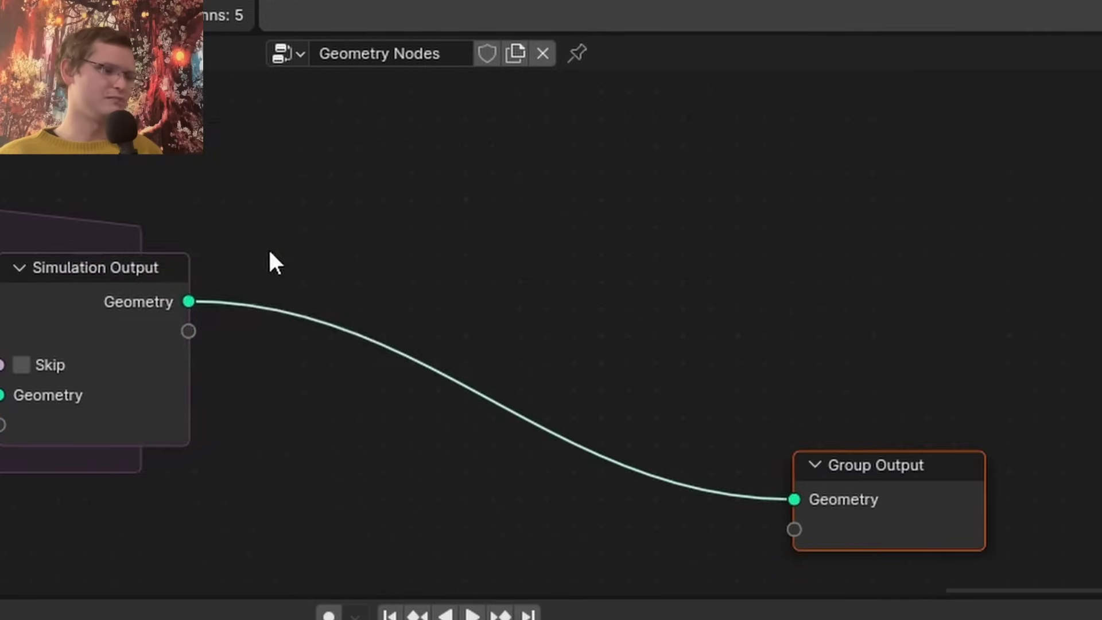
Insert a Delete Geometry node between Simulation Output and Group Output, spacing the nodes apart
{"action": "key", "text": "shift+a"}
{"action": "type", "text": "de"}
{"action": "key", "text": "Return"}
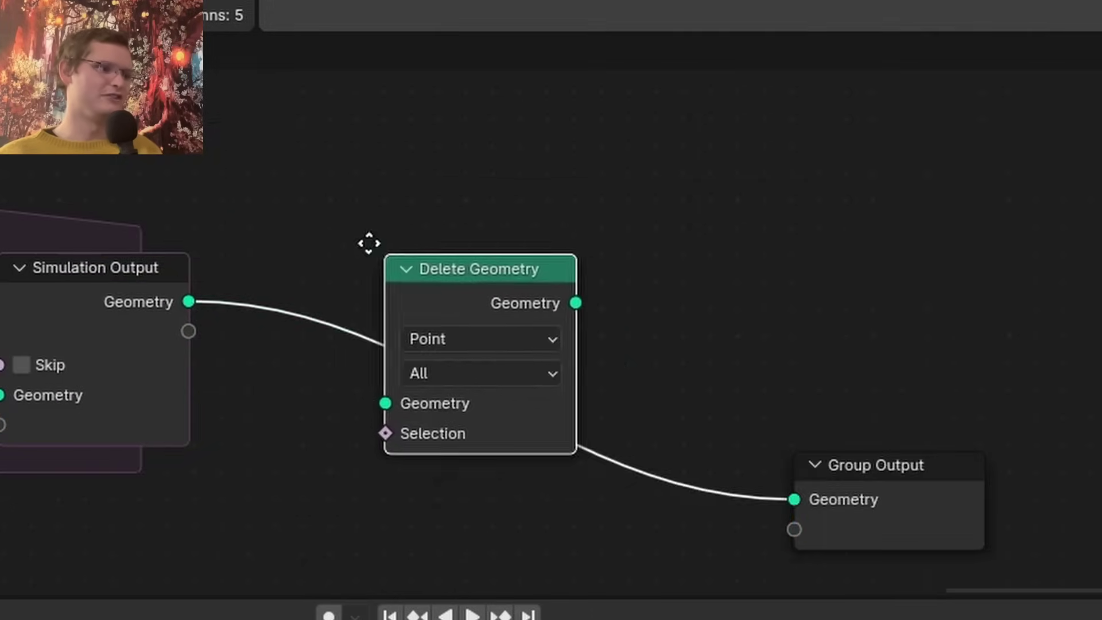
{"action": "left_click", "coordinate": [356, 220]}
{"action": "middle_click_drag", "start_coordinate": [501, 327], "coordinate": [255, 234]}
{"action": "left_click_drag", "start_coordinate": [839, 484], "coordinate": [240, 208]}
{"action": "key", "text": "g"}
{"action": "left_click", "coordinate": [619, 245]}
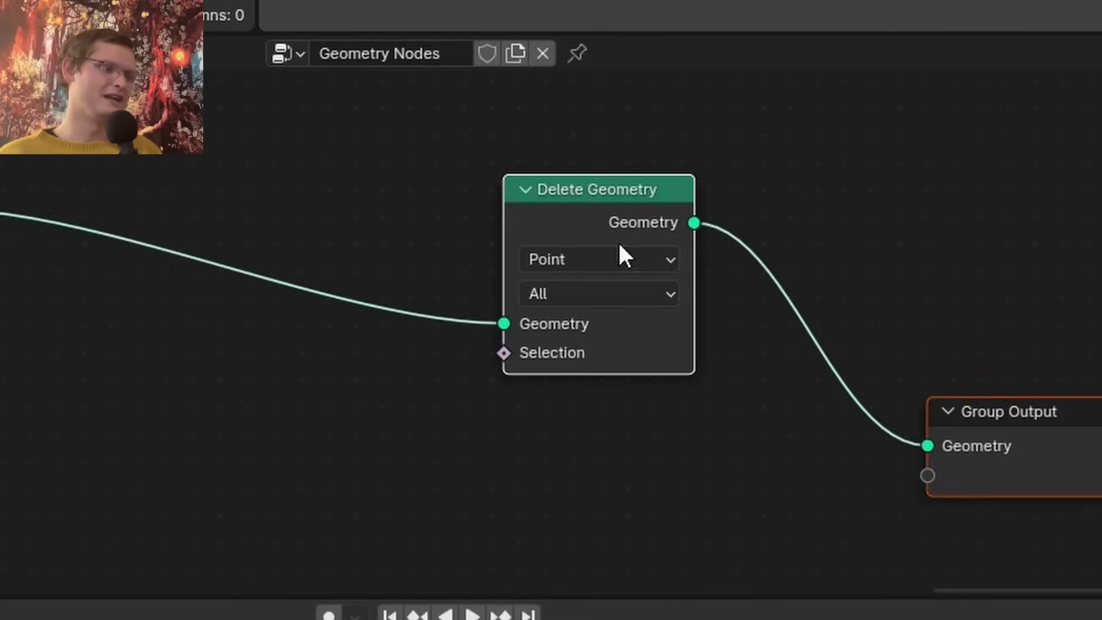
Compare the absolute X position with 1.000 through an Equal node and feed the result into the Delete Geometry Selection
{"action": "middle_click_drag", "start_coordinate": [320, 260], "coordinate": [565, 255]}
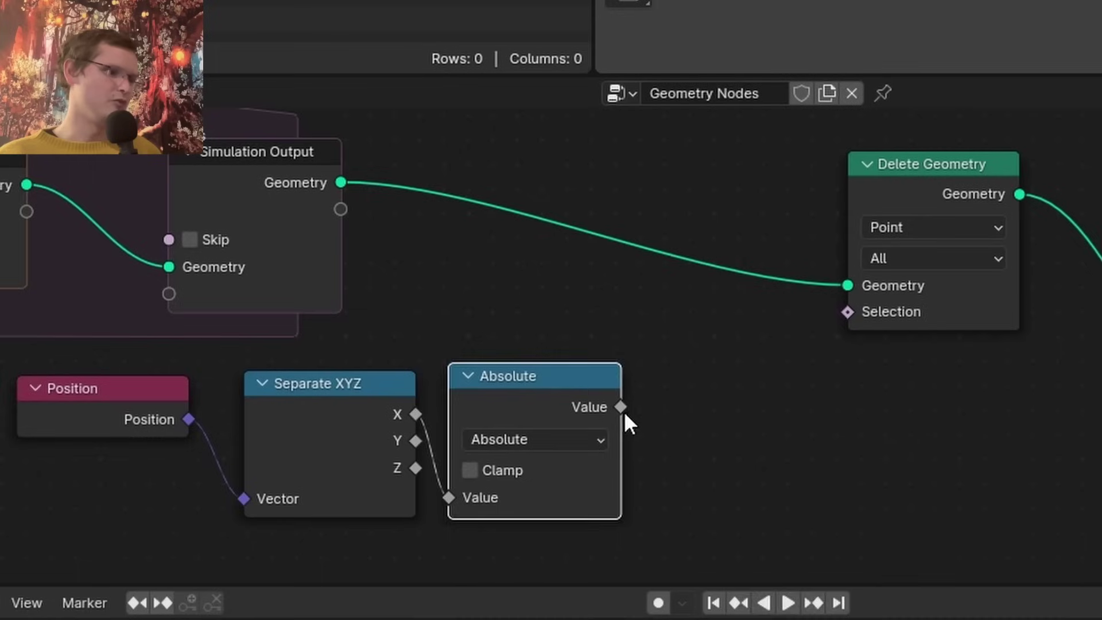
{"action": "left_click_drag", "start_coordinate": [625, 414], "coordinate": [752, 428]}
{"action": "type", "text": "eq"}
{"action": "key", "text": "Return"}
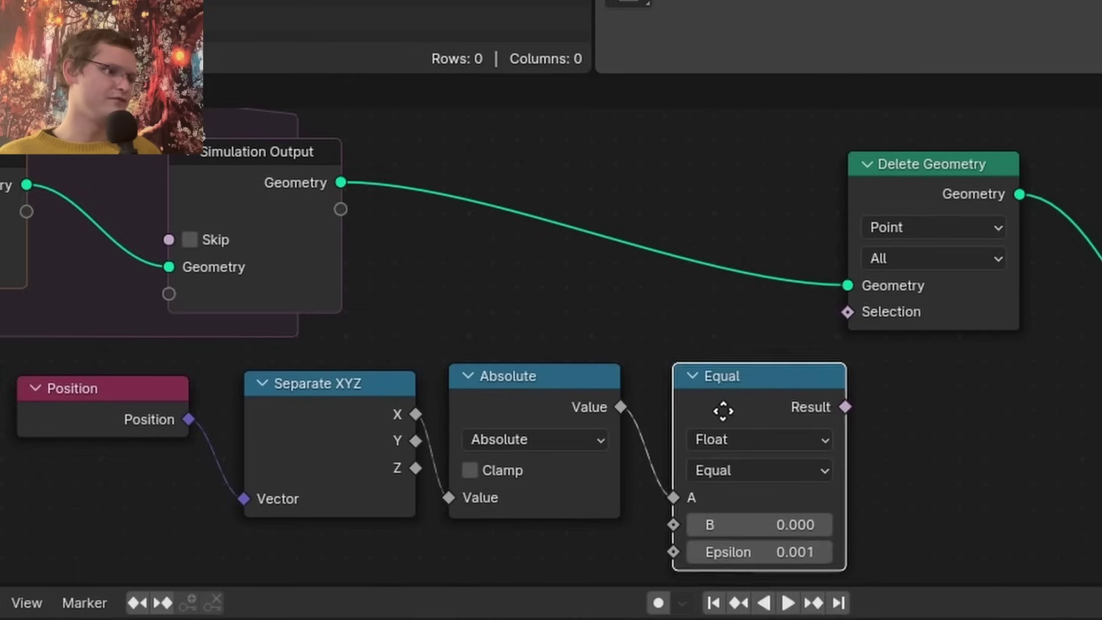
{"action": "left_click", "coordinate": [722, 409]}
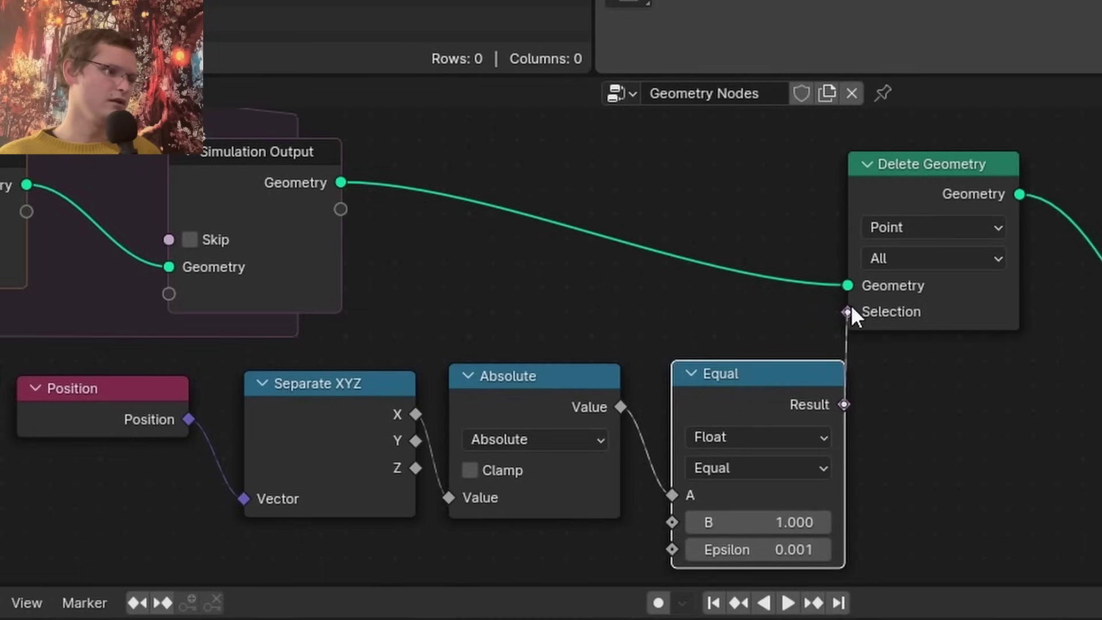
{"action": "left_click_drag", "start_coordinate": [851, 306], "coordinate": [851, 305]}
{"action": "scroll", "coordinate": [572, 336], "scroll_direction": "down", "scroll_amount": 4}
{"action": "middle_click_drag", "start_coordinate": [701, 348], "coordinate": [753, 360], "text": "shift"}
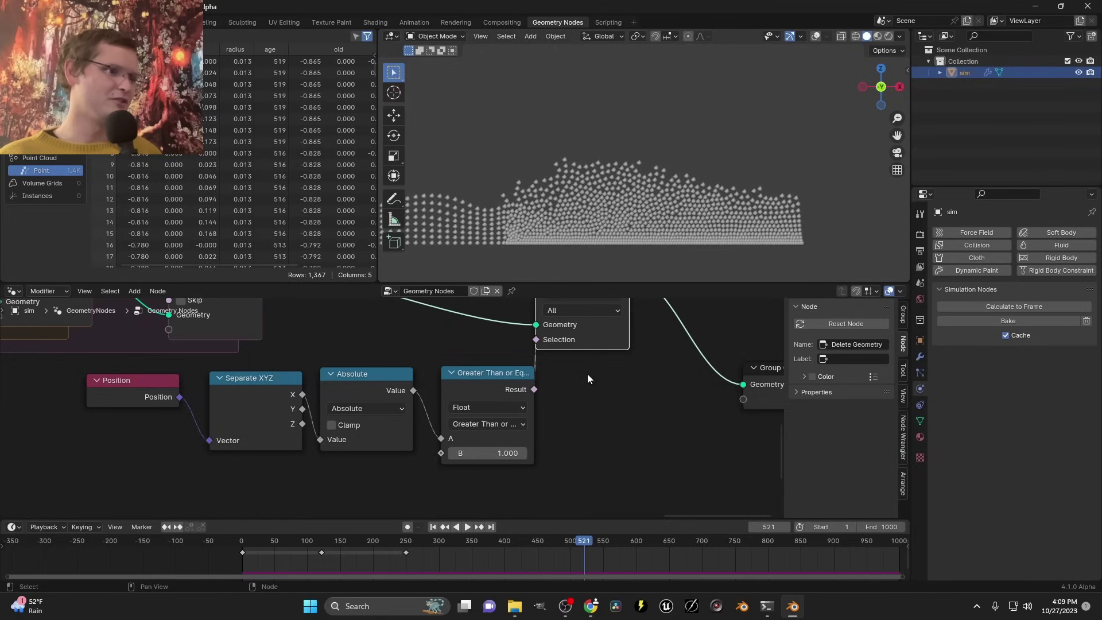
Move the Group Output node clear of the Delete Geometry node to free space for a second one
{"action": "scroll", "coordinate": [587, 374], "scroll_direction": "down", "scroll_amount": 4}
{"action": "left_click_drag", "start_coordinate": [714, 452], "coordinate": [666, 371]}
{"action": "key", "text": "g"}
{"action": "left_click", "coordinate": [653, 336]}
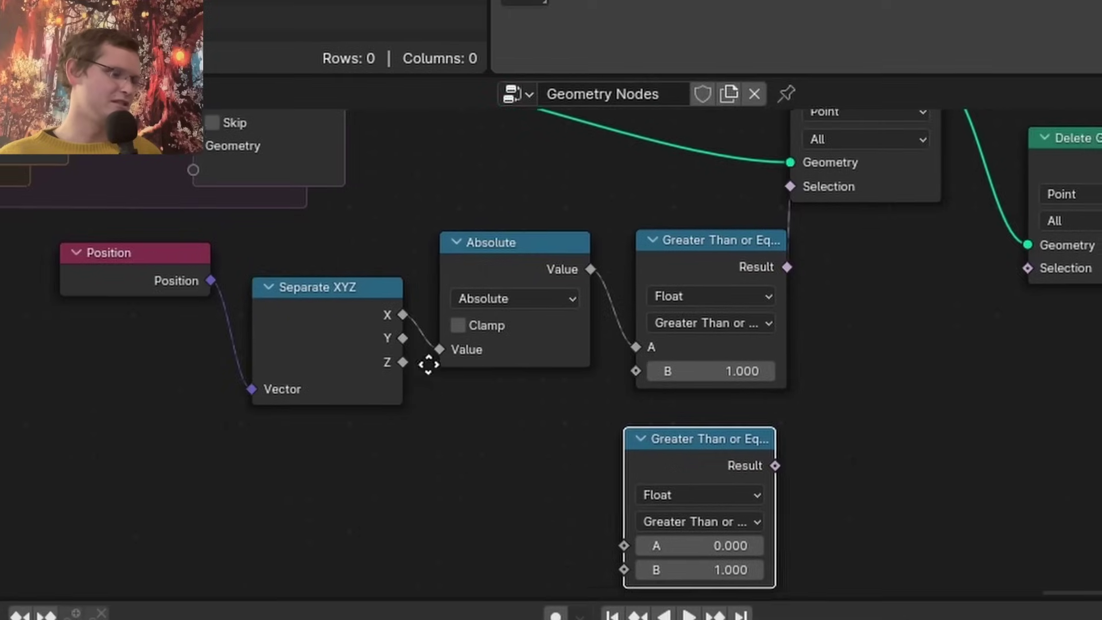
Feed the Z position into the copied comparison node, set it to Equal with B 0, and link its Result to the second Delete Geometry's Selection
{"action": "middle_click_drag", "start_coordinate": [347, 413], "coordinate": [321, 373]}
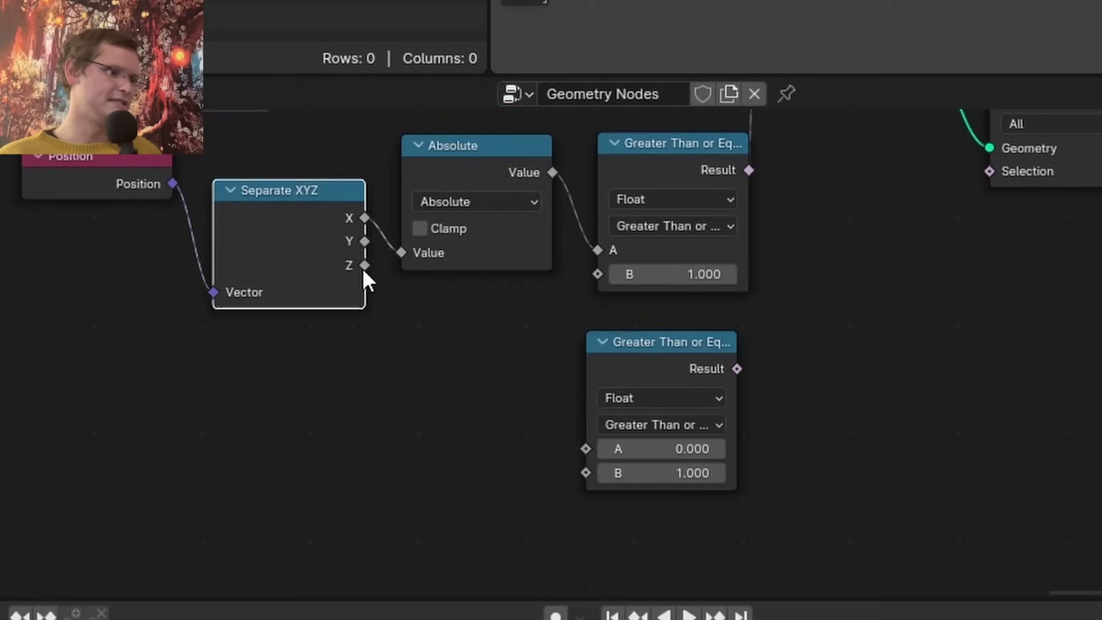
{"action": "left_click_drag", "start_coordinate": [365, 266], "coordinate": [586, 449]}
{"action": "left_click", "coordinate": [620, 425]}
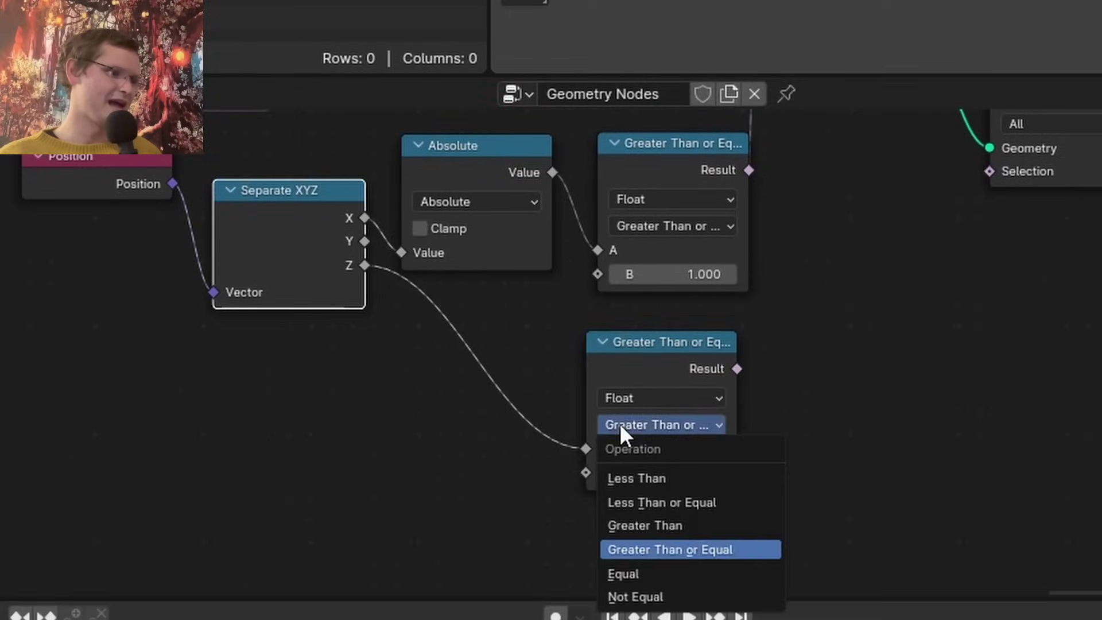
{"action": "left_click", "coordinate": [623, 573]}
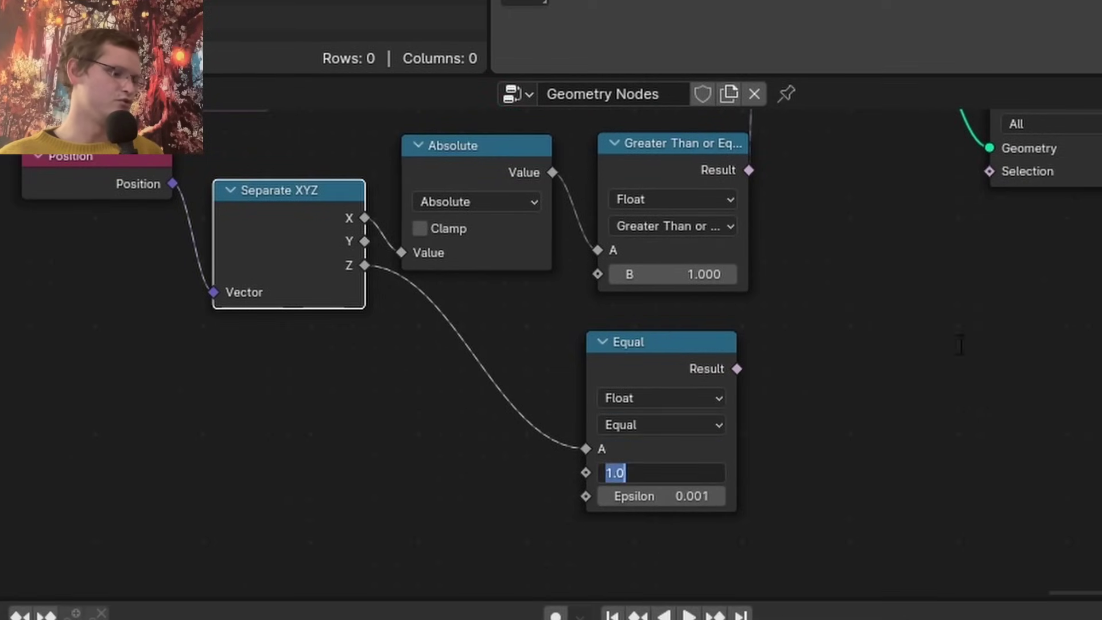
{"action": "type", "text": "0"}
{"action": "key", "text": "Return"}
{"action": "middle_click_drag", "start_coordinate": [1012, 321], "coordinate": [906, 394]}
Mute and unmute the second Delete Geometry node to compare the points with and without it
{"action": "left_click", "coordinate": [543, 331]}
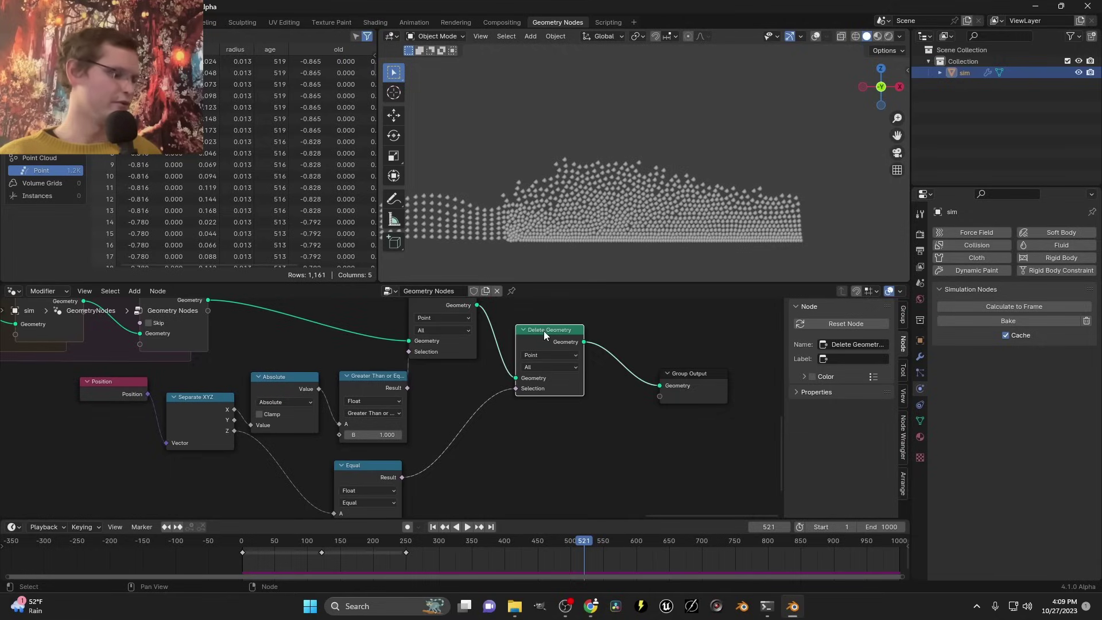
{"action": "key", "text": "m"}
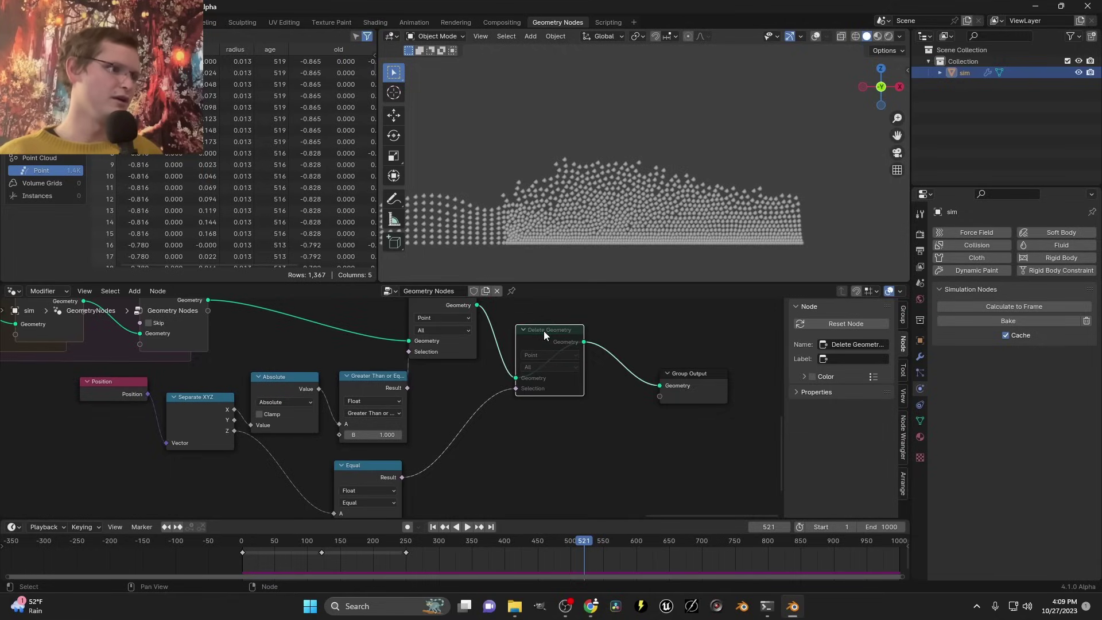
{"action": "key", "text": "m"}
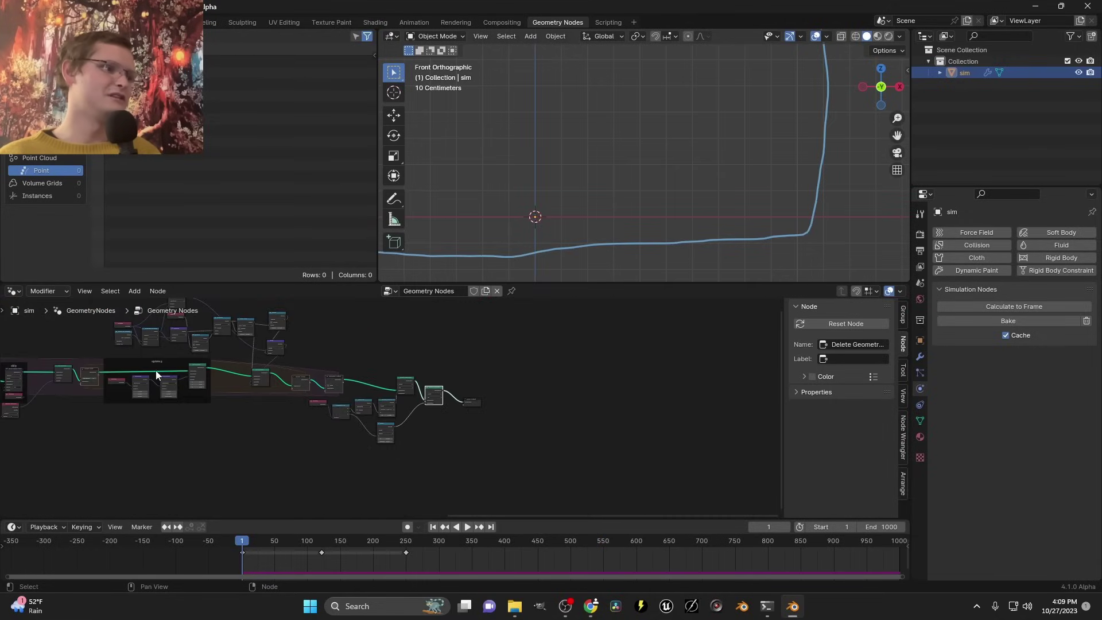
Play the simulation from frame 1 to examine how the particles flow, and stop the playback
{"action": "middle_click_drag", "start_coordinate": [157, 374], "coordinate": [480, 401]}
{"action": "scroll", "coordinate": [322, 396], "scroll_direction": "up", "scroll_amount": 4}
{"action": "key", "text": "space"}
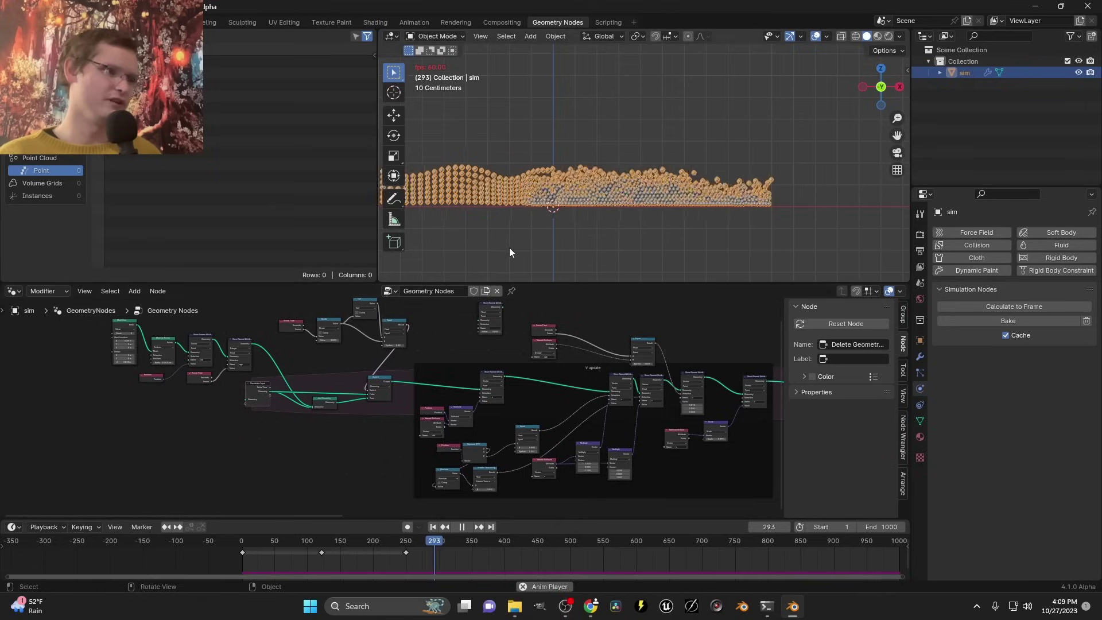
{"action": "key", "text": "space"}
Set the X component of the initial v value in the V update frame's age-selected Store Named Attribute node to 0.004
{"action": "scroll", "coordinate": [436, 425], "scroll_direction": "up", "scroll_amount": 6}
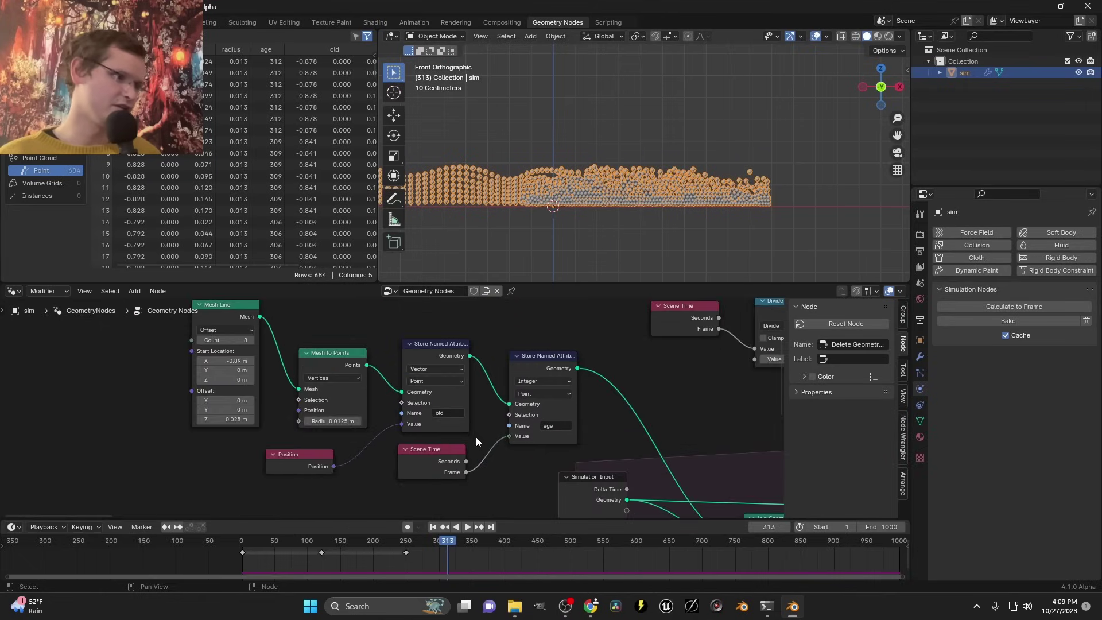
{"action": "middle_click_drag", "start_coordinate": [639, 427], "coordinate": [280, 406]}
{"action": "scroll", "coordinate": [400, 410], "scroll_direction": "down", "scroll_amount": 4}
{"action": "mouse_move", "coordinate": [717, 445]}
{"action": "middle_mouse_down"}
{"action": "mouse_move", "coordinate": [339, 401]}
{"action": "mouse_move", "coordinate": [490, 426]}
{"action": "middle_mouse_up"}
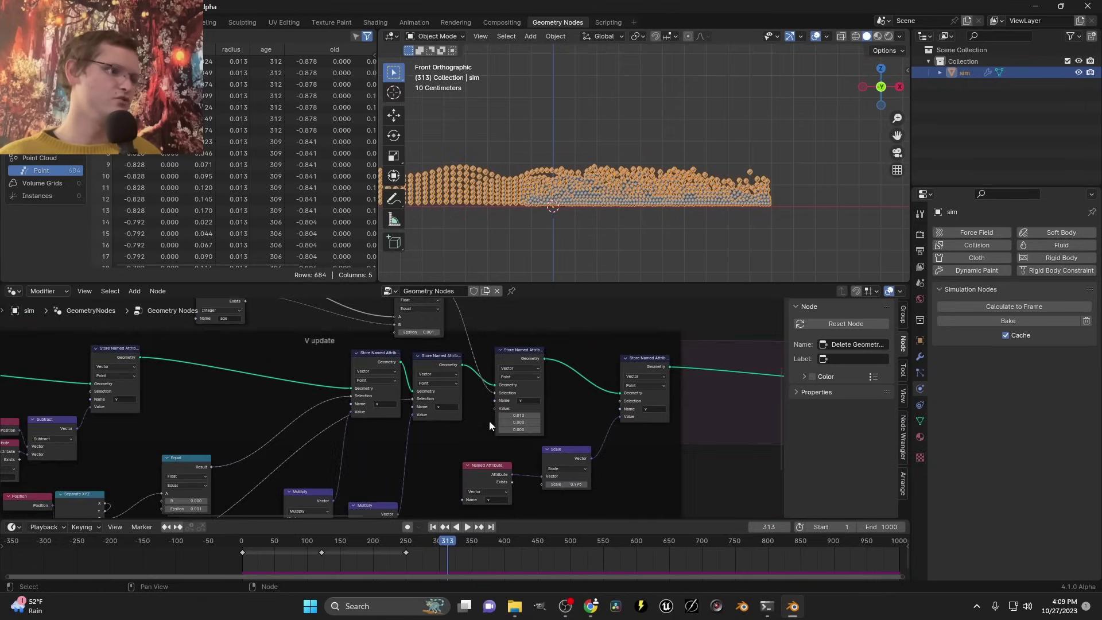
{"action": "scroll", "coordinate": [490, 425], "scroll_direction": "up", "scroll_amount": 3}
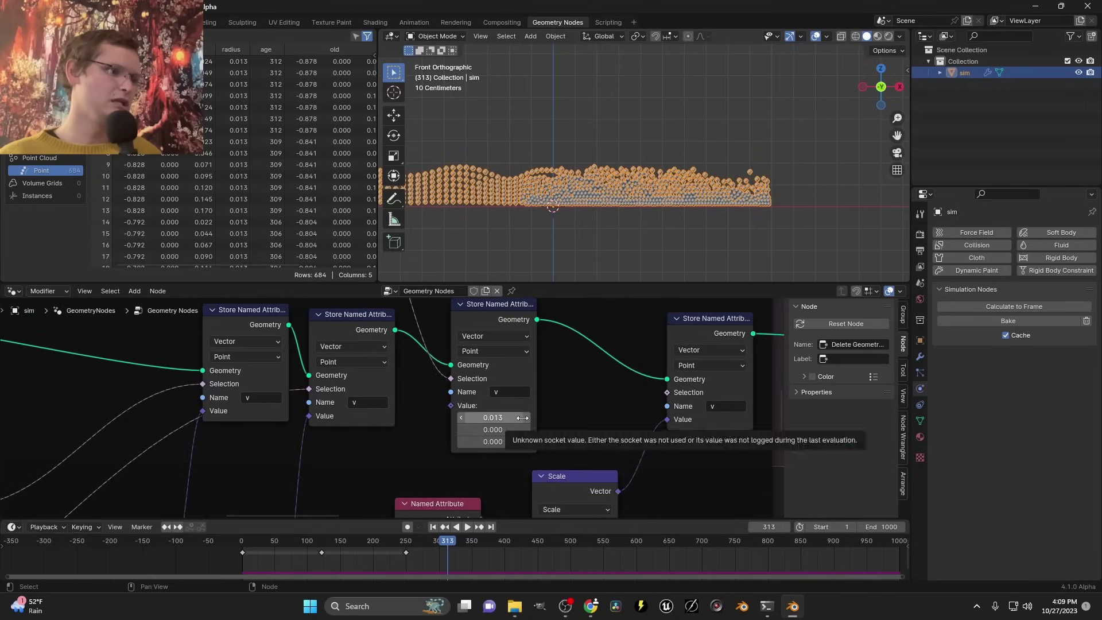
{"action": "left_click", "coordinate": [493, 418]}
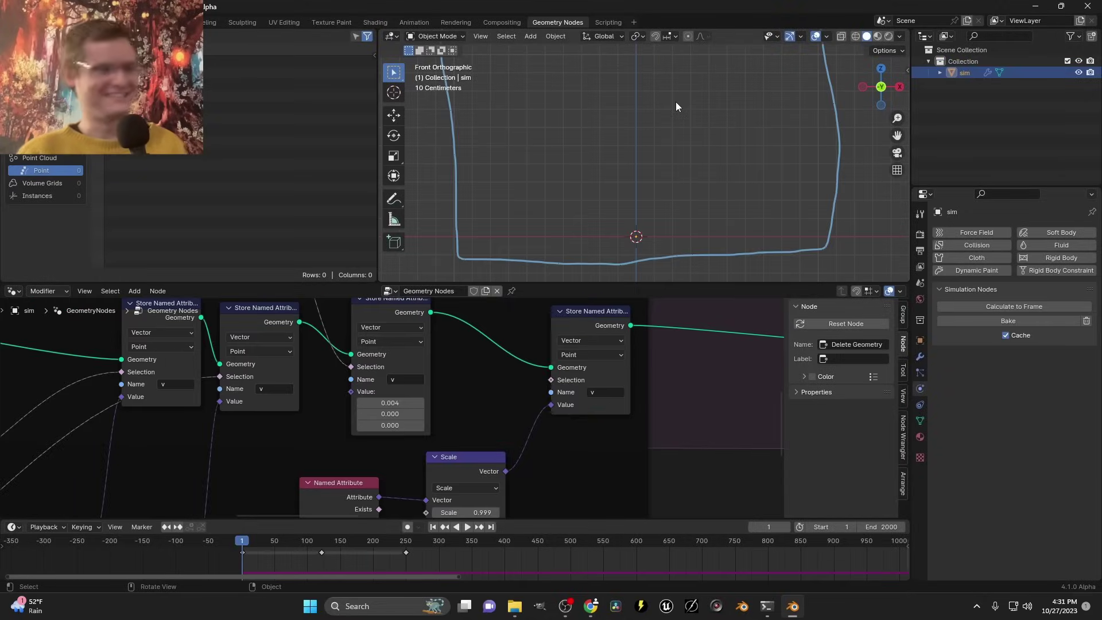
Maximize the 3D viewport for viewing the simulation
{"action": "key", "text": "ctrl+space"}
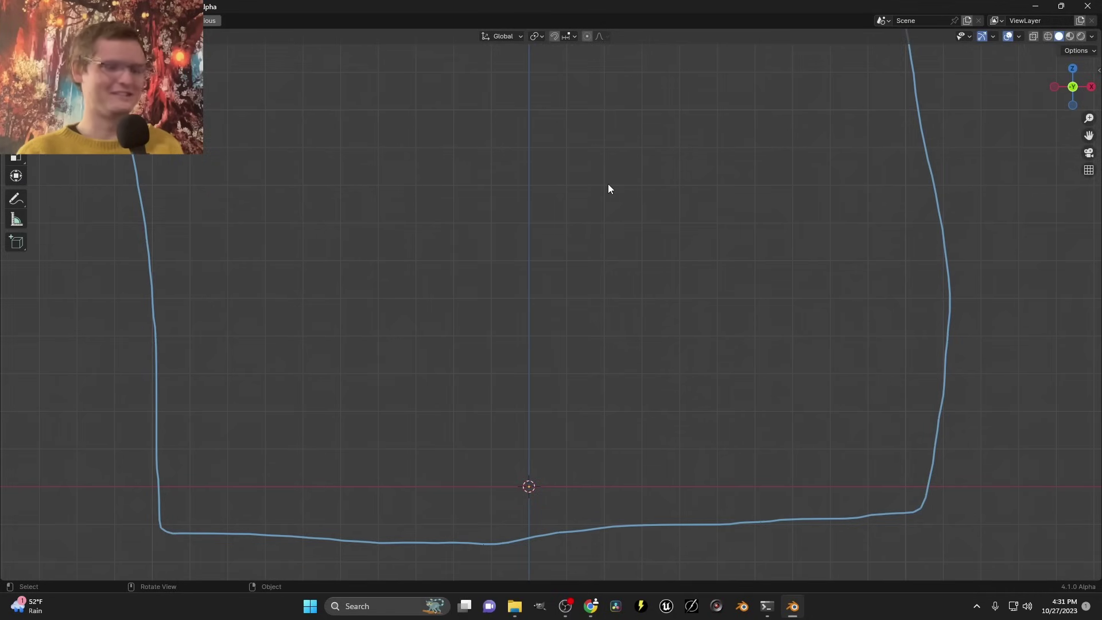